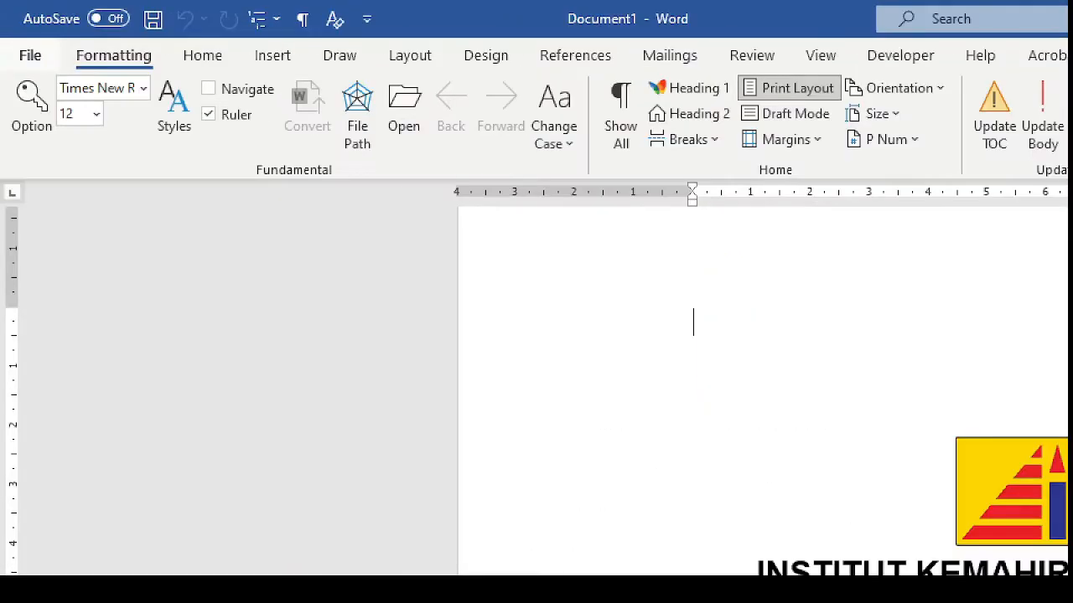
Step: Turn on the display of text boundaries under the document content settings in the advanced Word options
{"action": "mouse_move", "coordinate": [52, 62]}
{"action": "left_mouse_down"}
{"action": "mouse_move", "coordinate": [42, 32]}
{"action": "mouse_move", "coordinate": [10, 55]}
{"action": "mouse_move", "coordinate": [62, 77]}
{"action": "mouse_move", "coordinate": [50, 52]}
{"action": "left_mouse_up"}
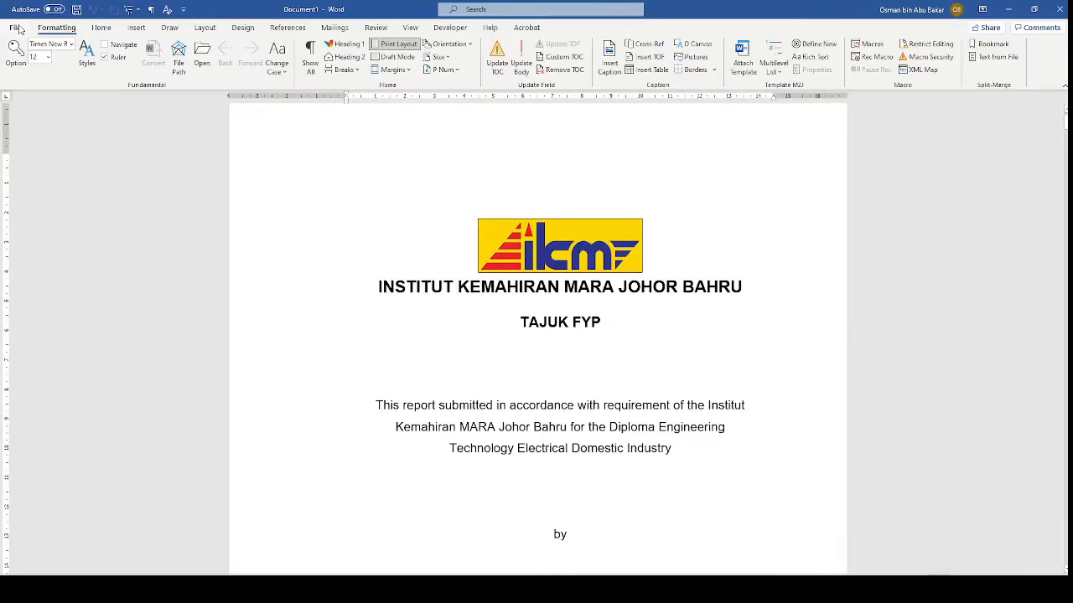
{"action": "left_click", "coordinate": [30, 56]}
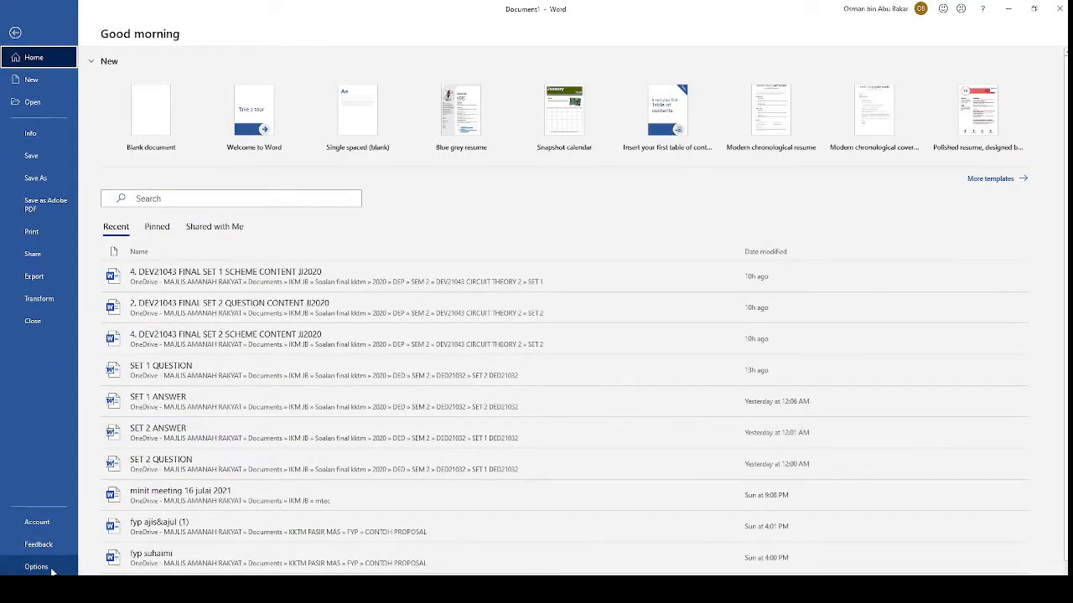
{"action": "left_click_drag", "start_coordinate": [69, 521], "coordinate": [107, 520]}
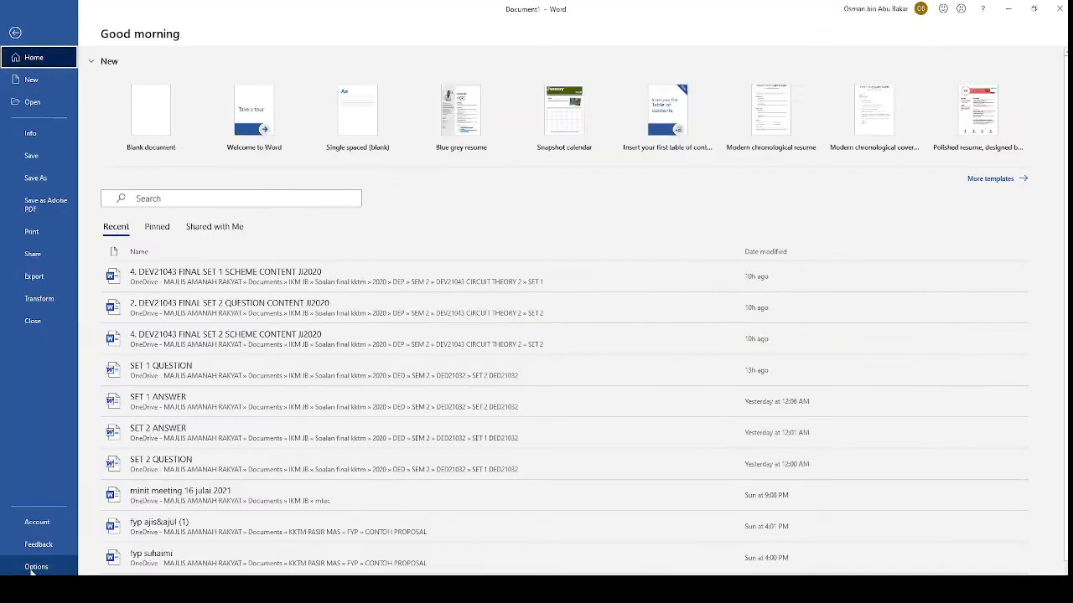
{"action": "left_click", "coordinate": [74, 553]}
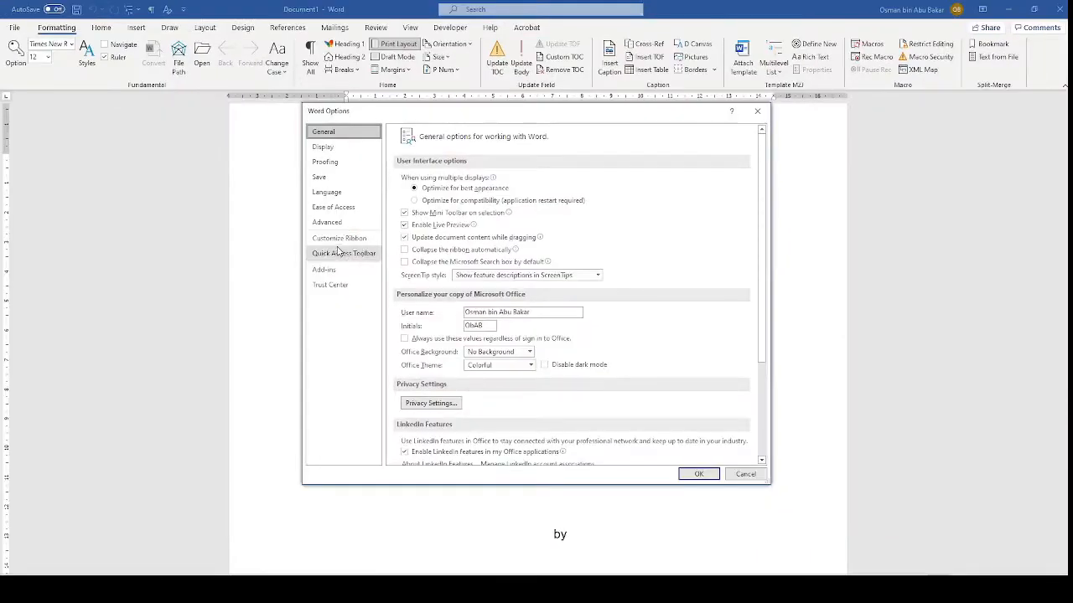
{"action": "left_click", "coordinate": [326, 222]}
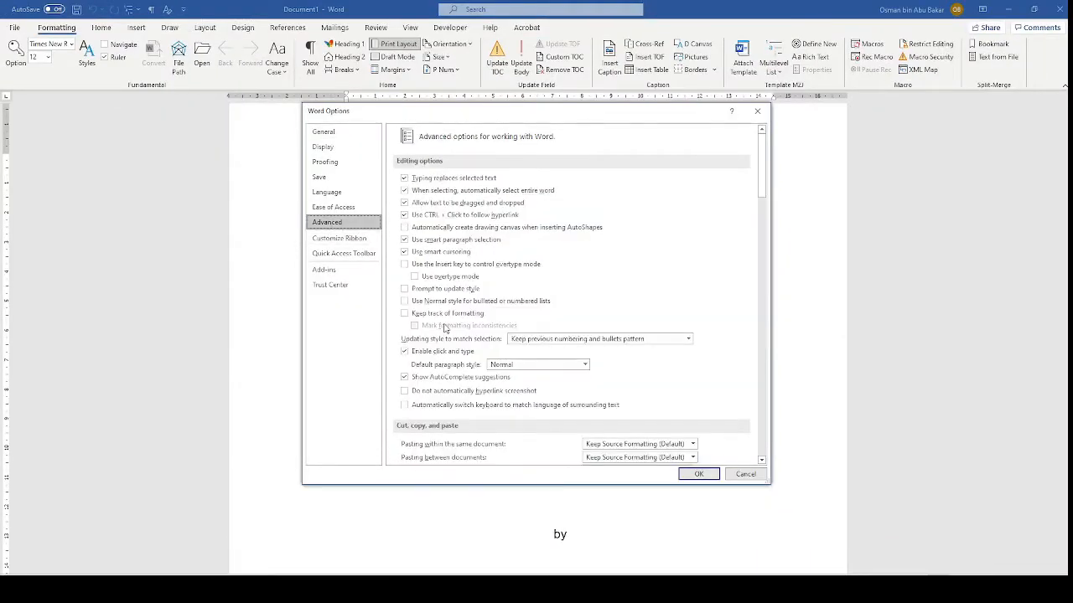
{"action": "scroll", "coordinate": [444, 328], "scroll_direction": "down", "scroll_amount": 5}
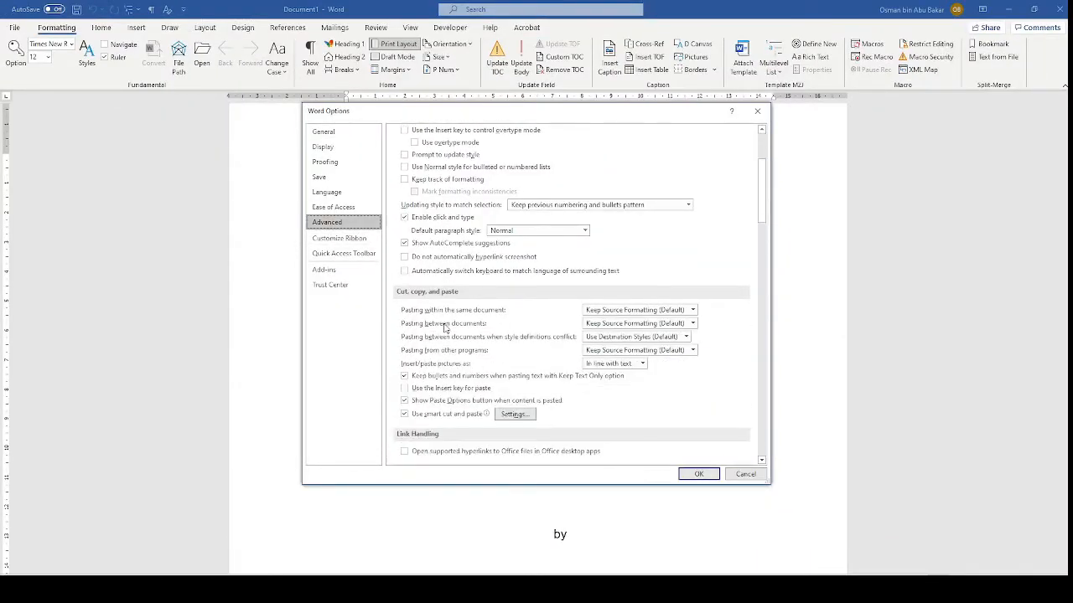
{"action": "scroll", "coordinate": [444, 328], "scroll_direction": "down", "scroll_amount": 3}
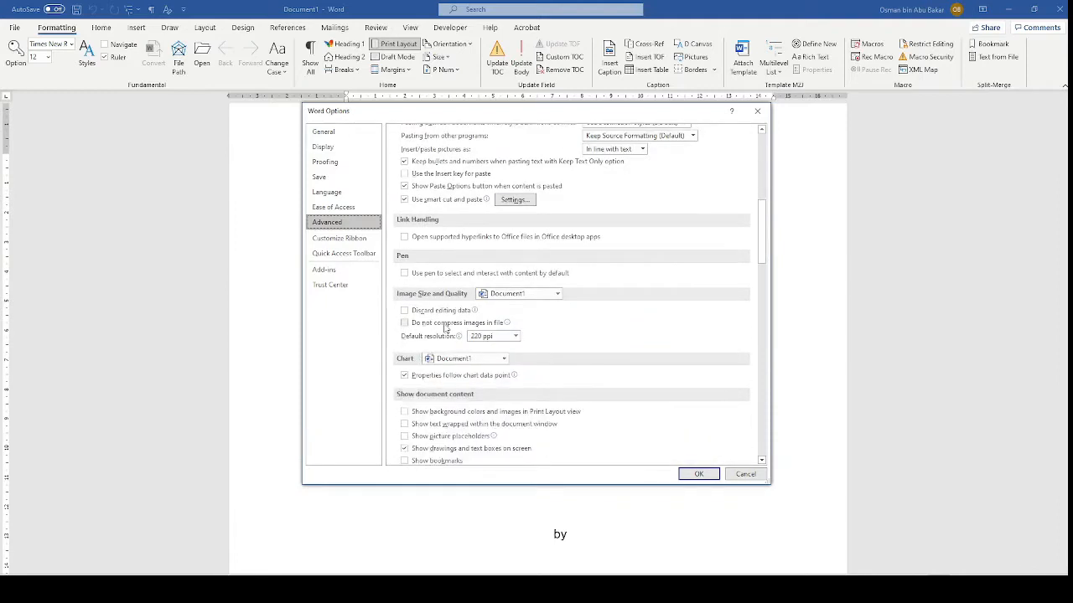
{"action": "scroll", "coordinate": [444, 329], "scroll_direction": "down", "scroll_amount": 3}
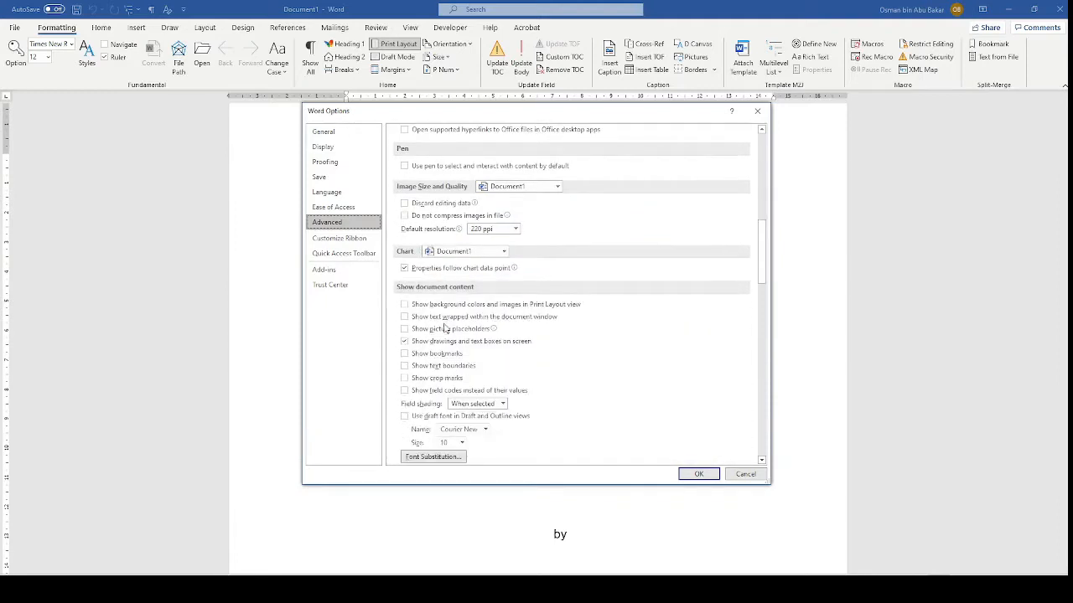
{"action": "scroll", "coordinate": [444, 338], "scroll_direction": "down", "scroll_amount": 1}
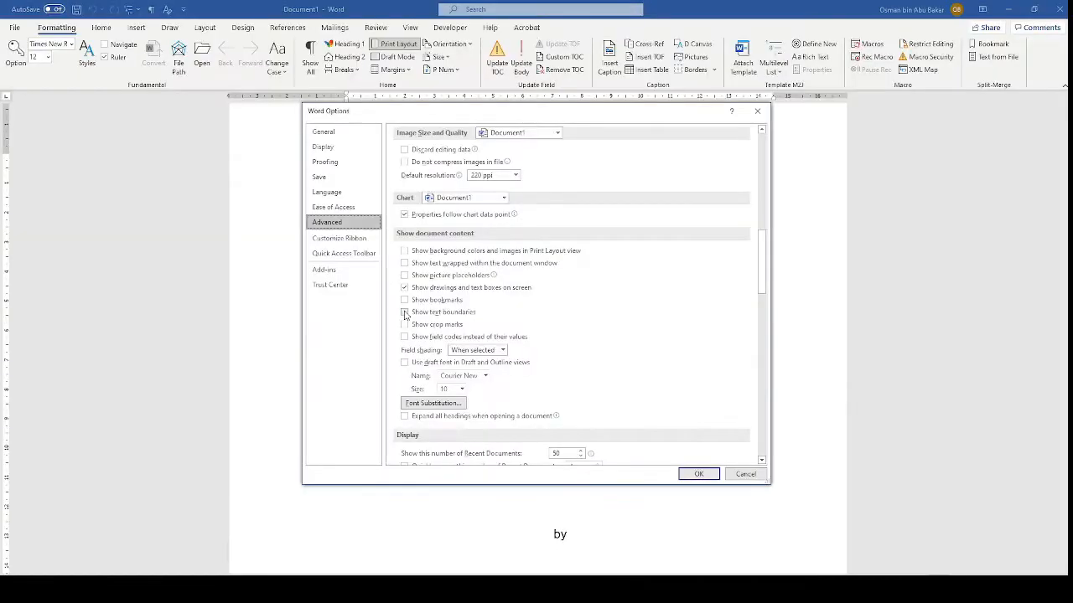
{"action": "left_click", "coordinate": [375, 331]}
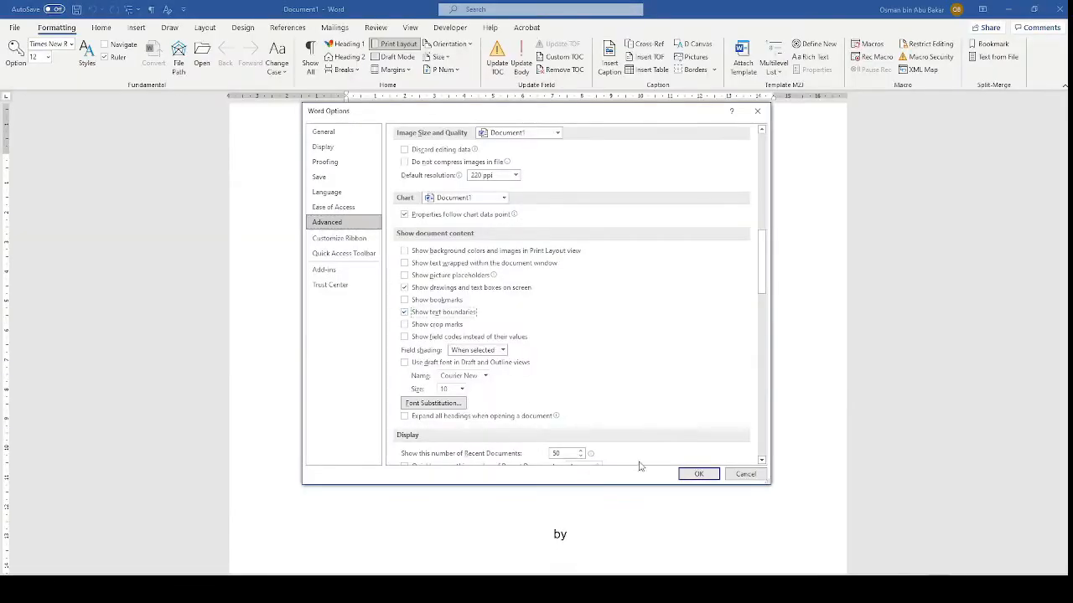
{"action": "left_click", "coordinate": [692, 474]}
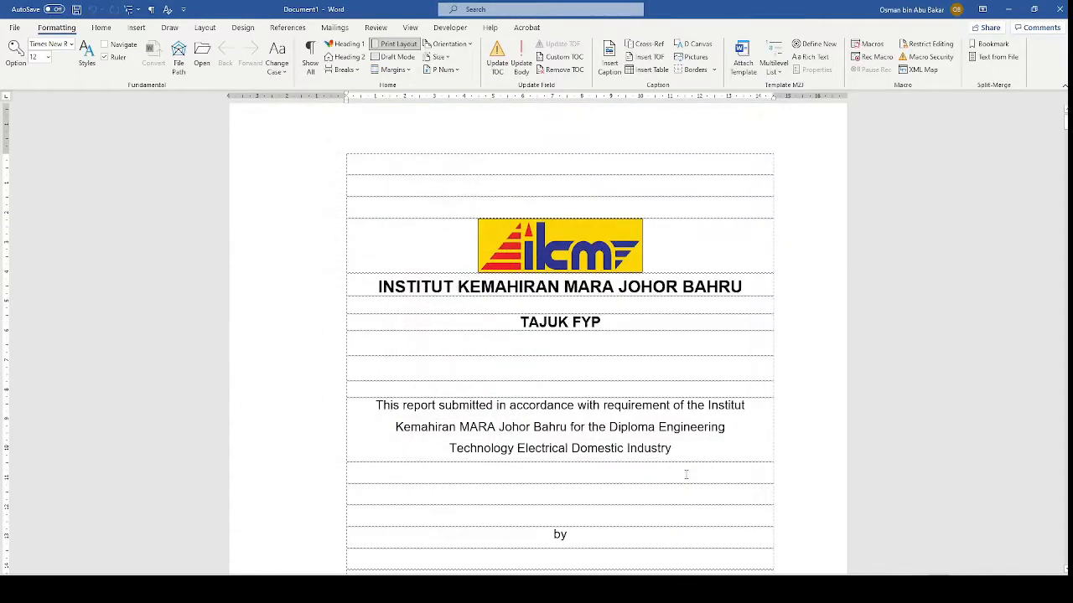
Step: Show paragraph marks and other hidden formatting symbols throughout the document
{"action": "left_click", "coordinate": [102, 27]}
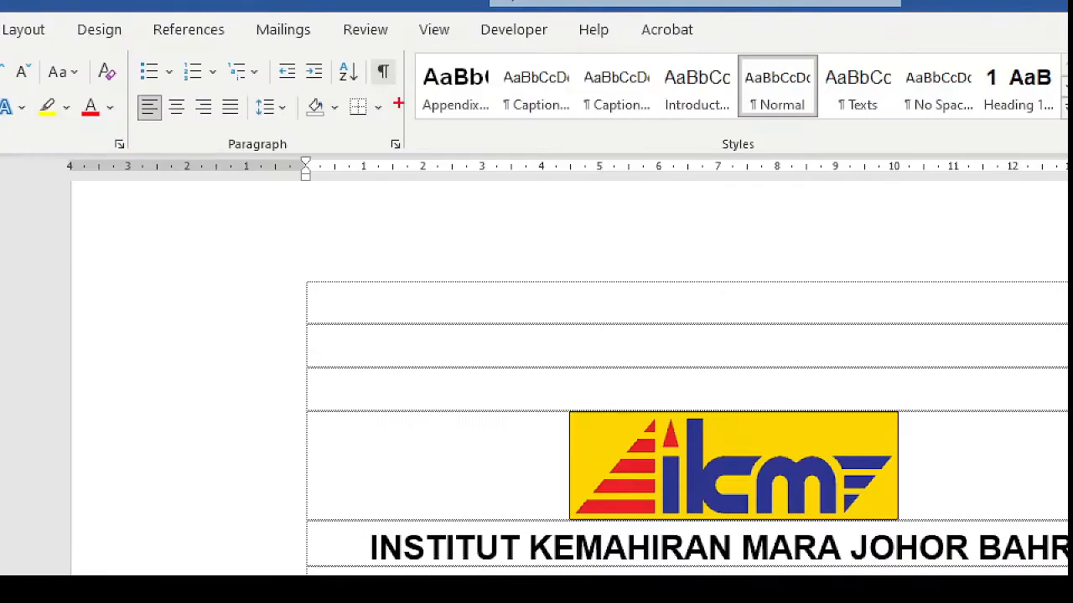
{"action": "mouse_move", "coordinate": [398, 102]}
{"action": "left_mouse_down"}
{"action": "mouse_move", "coordinate": [369, 49]}
{"action": "mouse_move", "coordinate": [397, 80]}
{"action": "mouse_move", "coordinate": [390, 95]}
{"action": "left_mouse_up"}
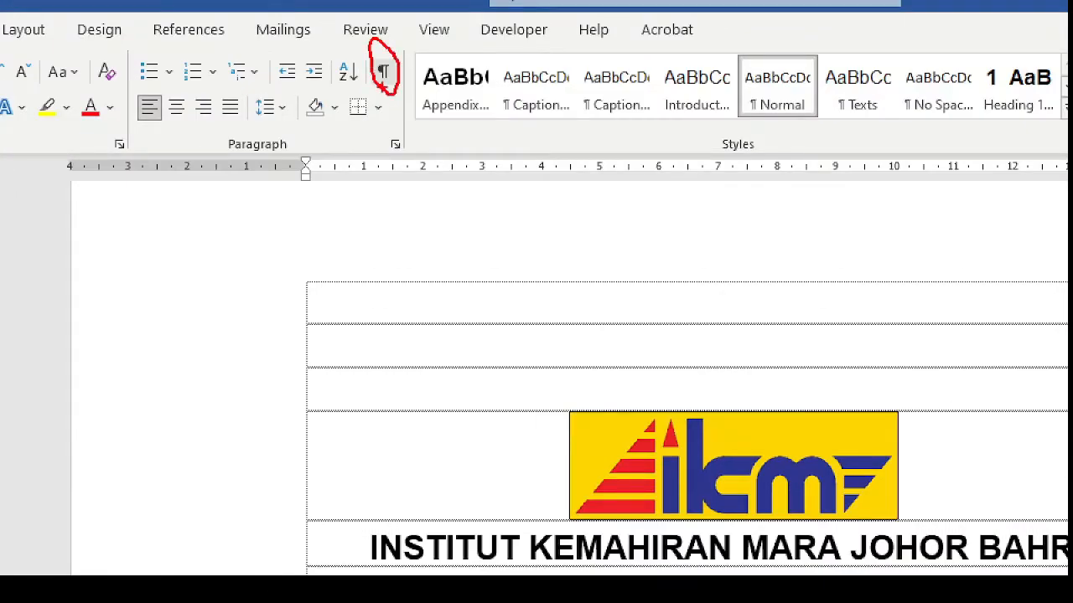
{"action": "left_click", "coordinate": [383, 72]}
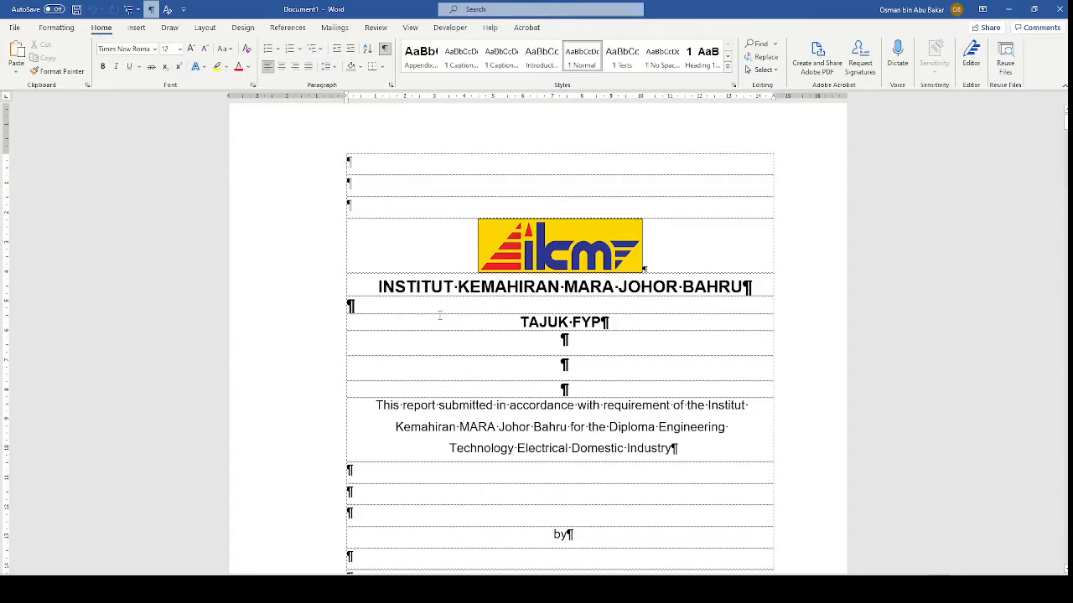
Step: Look through the cover page, the report status form and the declaration page with the boundaries and formatting marks shown, and return to the cover
{"action": "scroll", "coordinate": [399, 260], "scroll_direction": "down", "scroll_amount": 4}
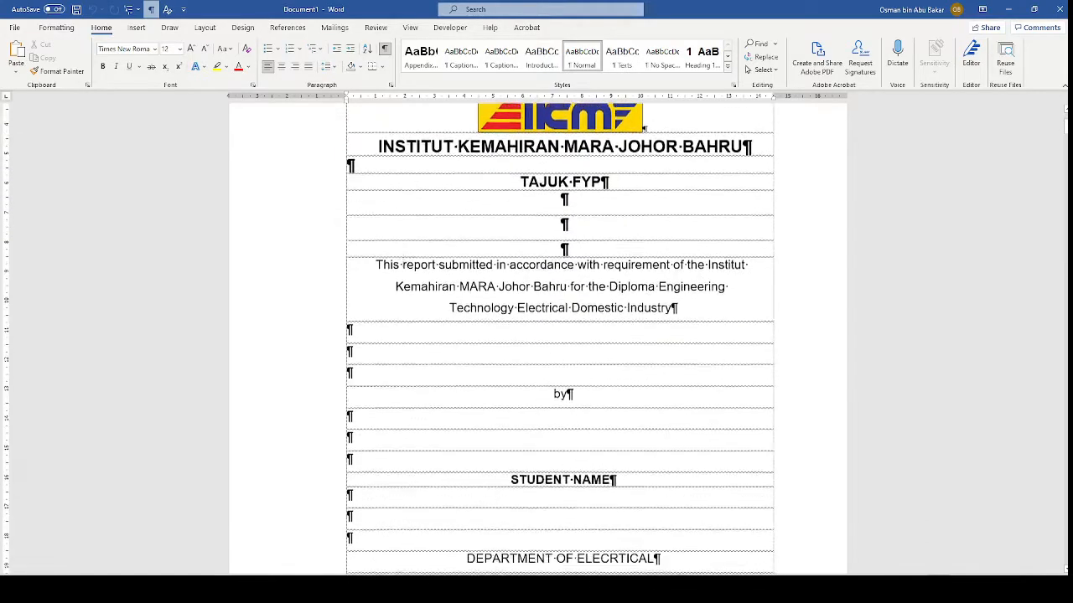
{"action": "scroll", "coordinate": [402, 260], "scroll_direction": "down", "scroll_amount": 12}
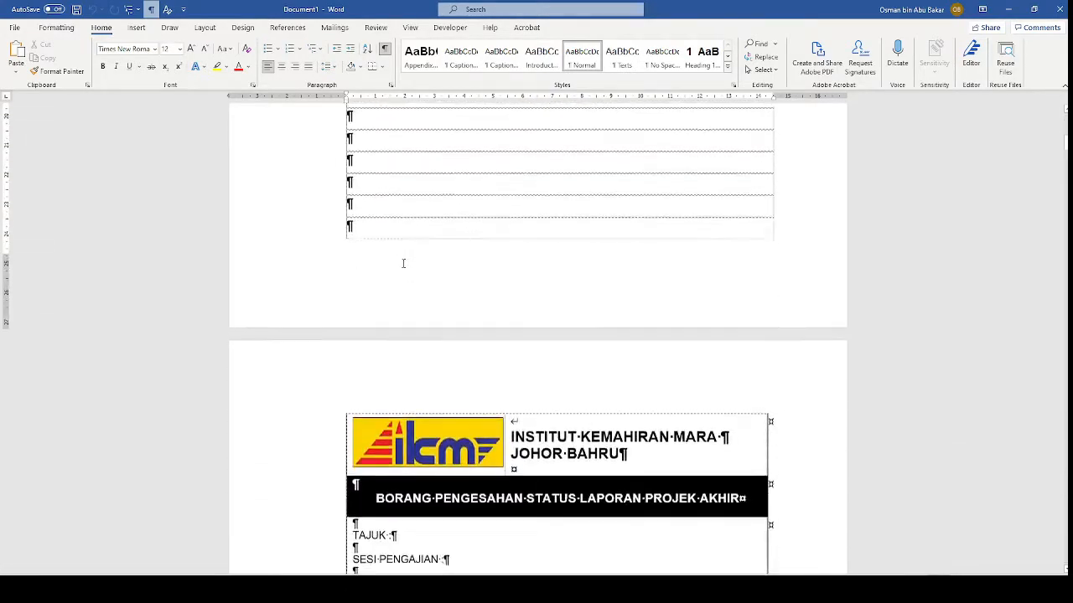
{"action": "scroll", "coordinate": [403, 263], "scroll_direction": "down", "scroll_amount": 12}
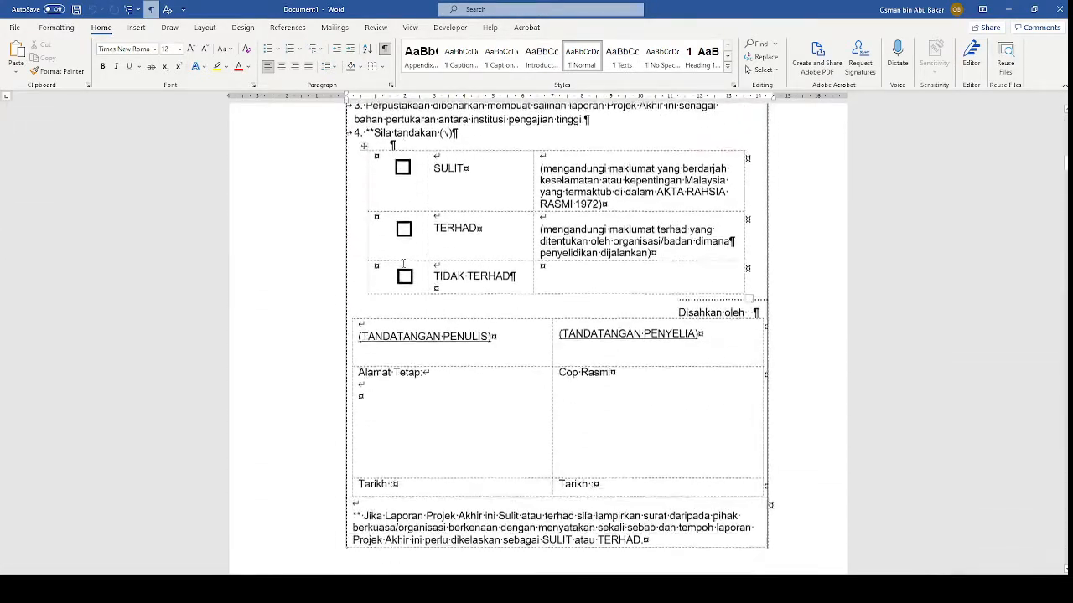
{"action": "scroll", "coordinate": [403, 263], "scroll_direction": "down", "scroll_amount": 7}
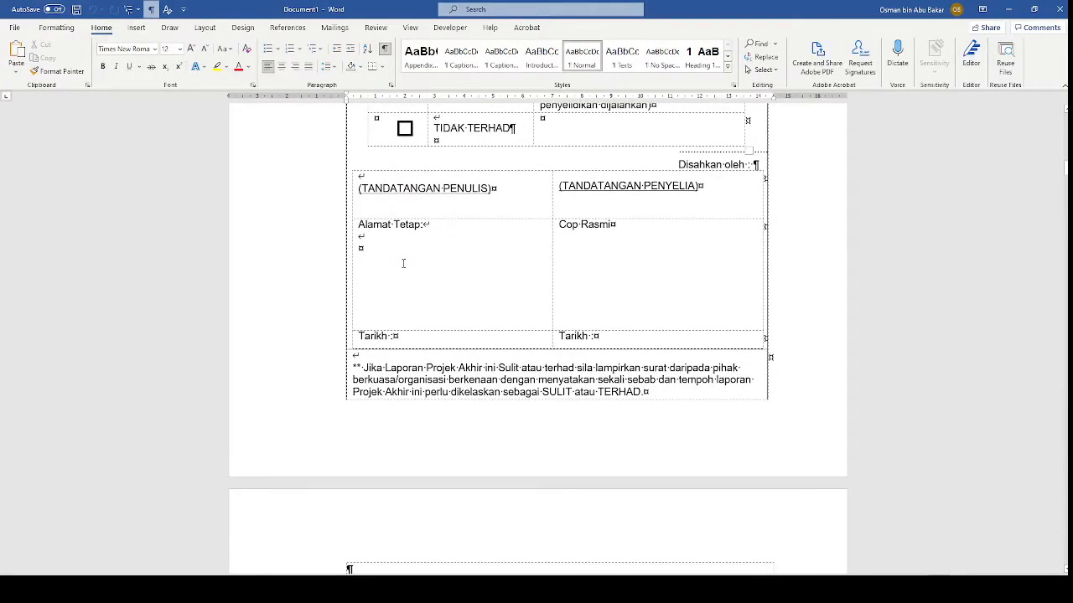
{"action": "scroll", "coordinate": [402, 263], "scroll_direction": "down", "scroll_amount": 1}
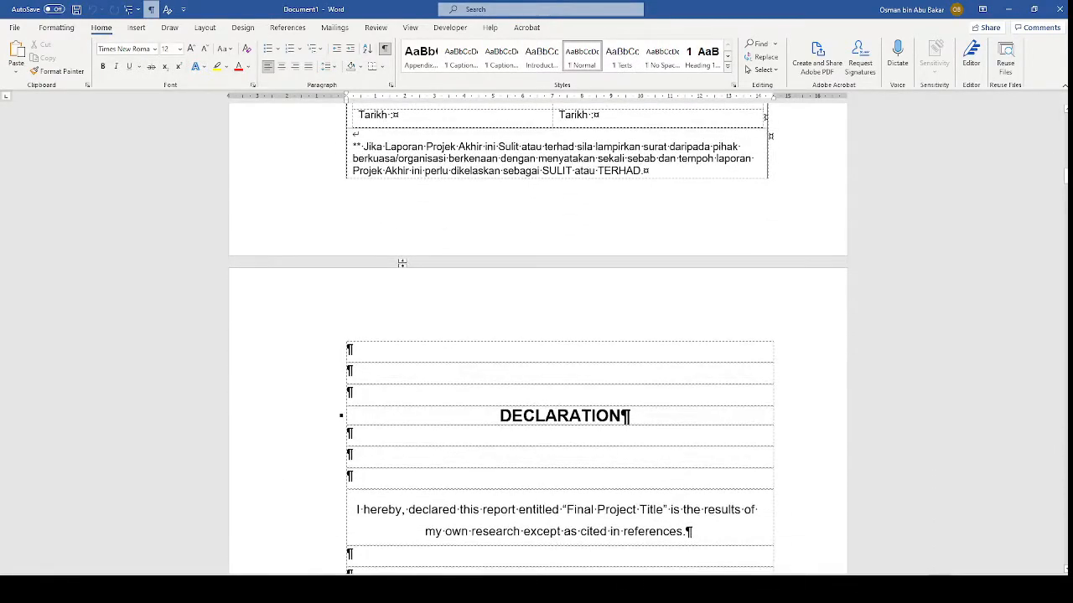
{"action": "scroll", "coordinate": [403, 263], "scroll_direction": "down", "scroll_amount": 10}
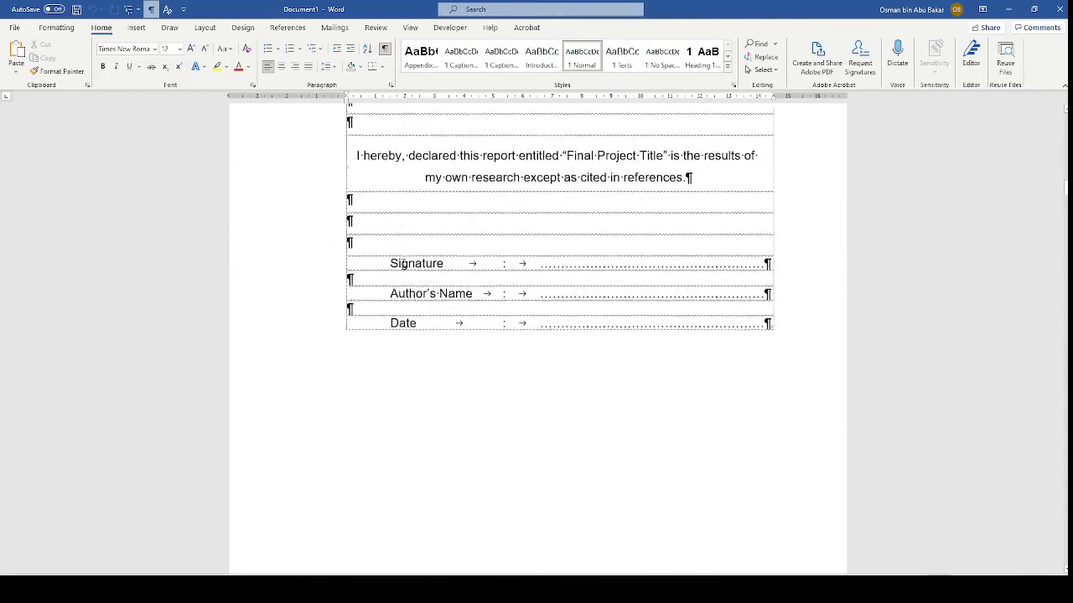
{"action": "scroll", "coordinate": [403, 263], "scroll_direction": "down", "scroll_amount": 2}
{"action": "scroll", "coordinate": [403, 263], "scroll_direction": "up", "scroll_amount": 15}
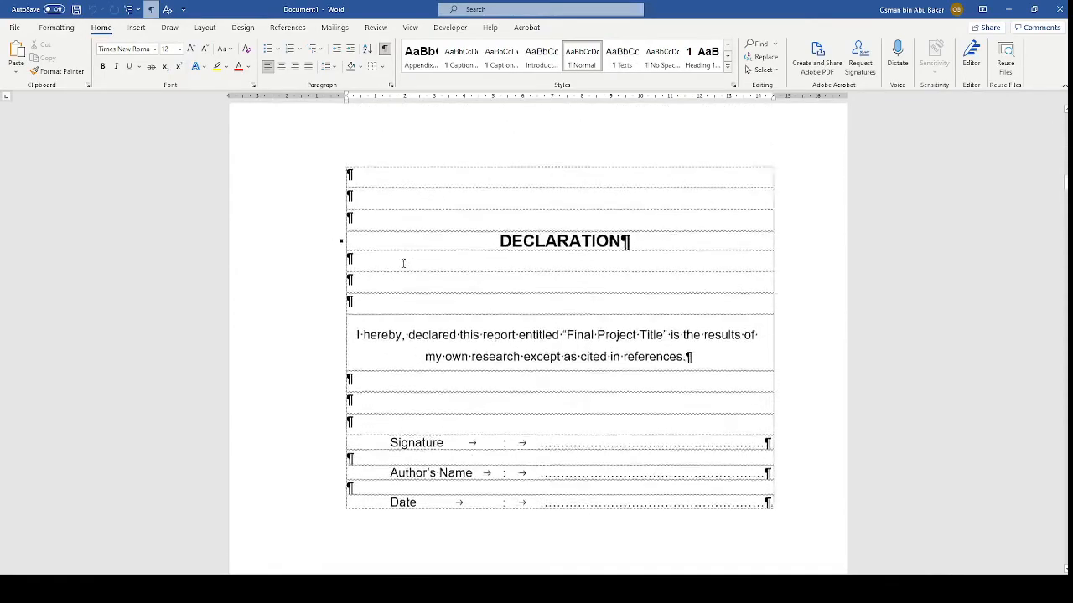
{"action": "scroll", "coordinate": [403, 263], "scroll_direction": "up", "scroll_amount": 20}
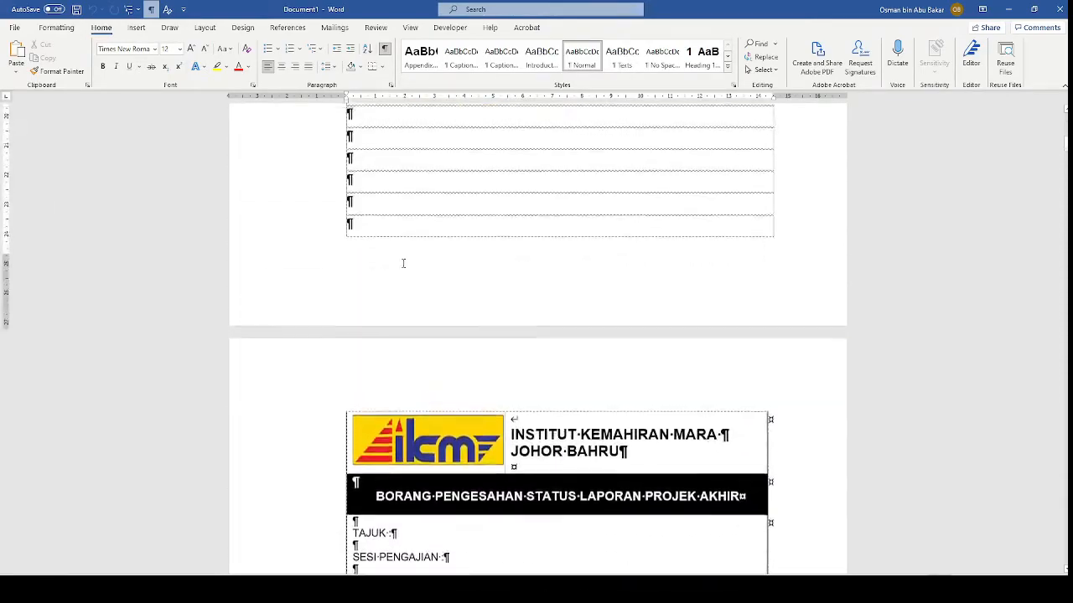
{"action": "scroll", "coordinate": [403, 263], "scroll_direction": "up", "scroll_amount": 6}
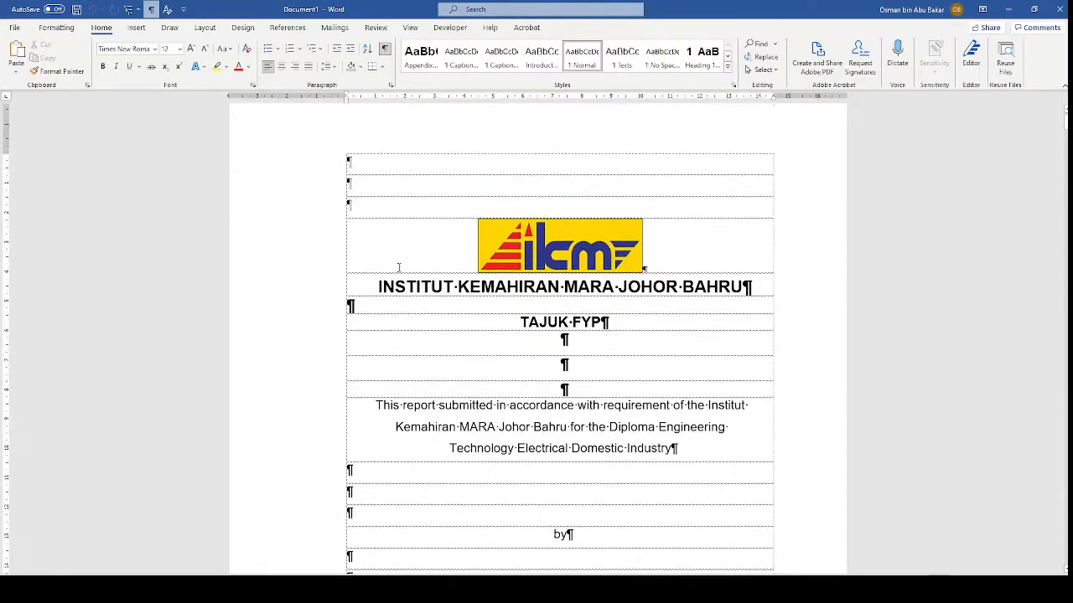
Step: Place the document side by side with the PDF guide and examine the blank lines above the cover logo and the logo itself
{"action": "key", "text": "super+Right"}
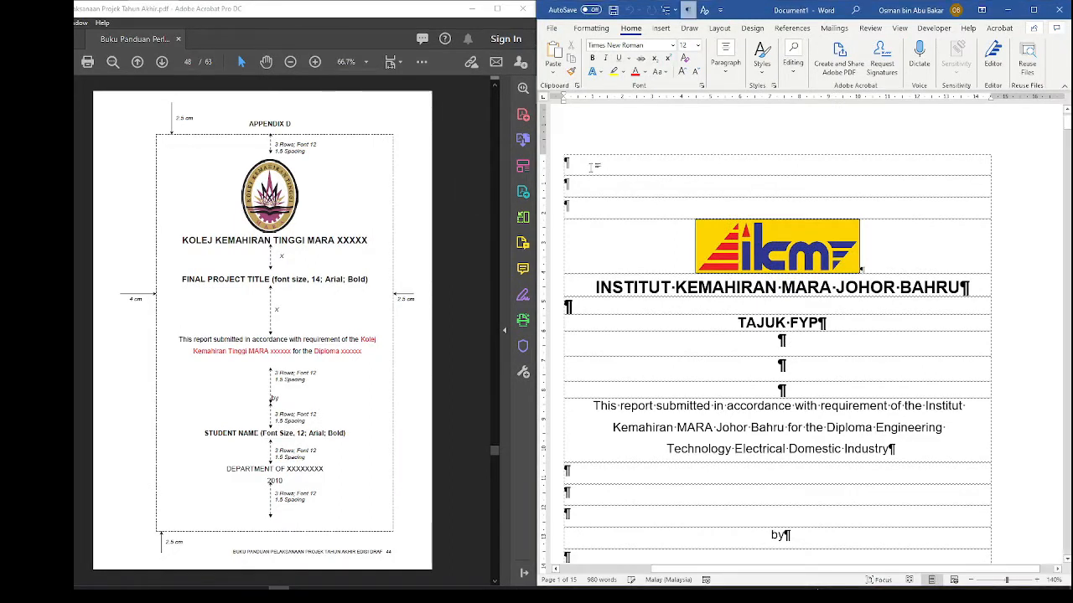
{"action": "left_click_drag", "start_coordinate": [591, 167], "coordinate": [594, 208]}
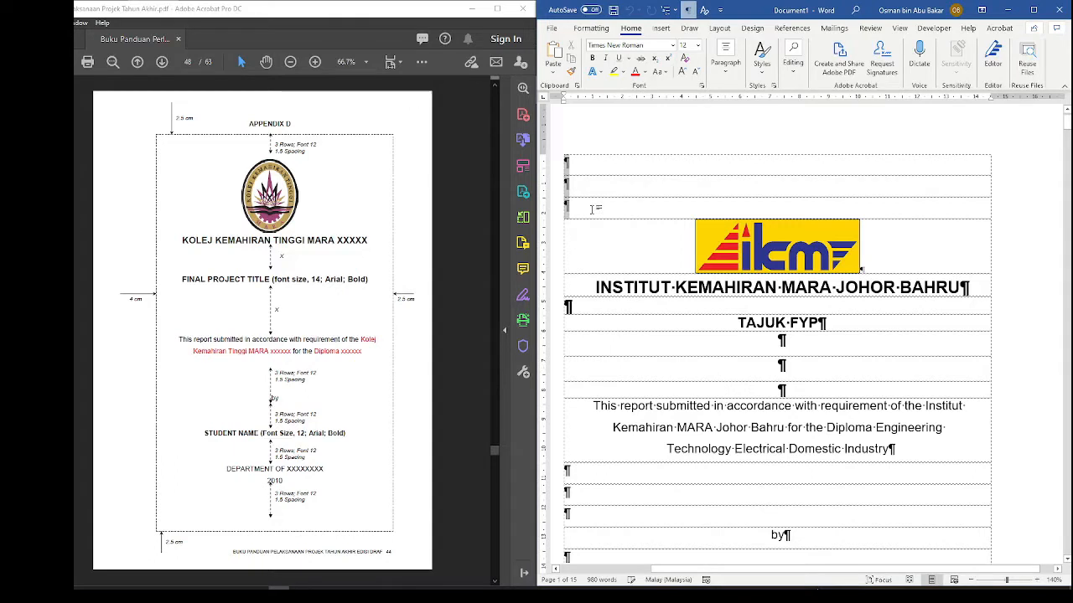
{"action": "left_click", "coordinate": [574, 171]}
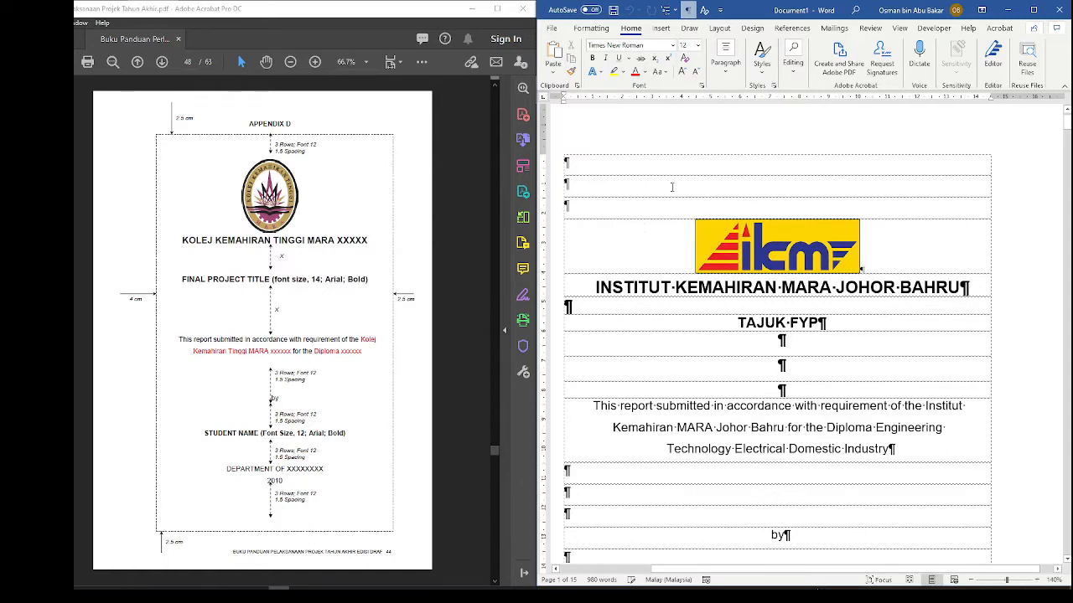
{"action": "left_click", "coordinate": [730, 248]}
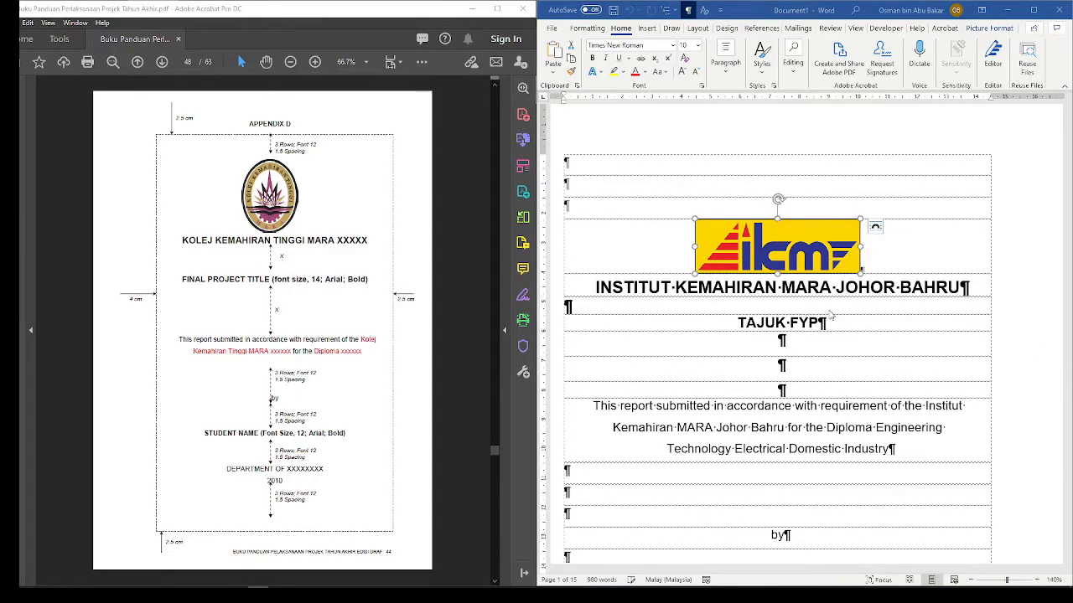
Step: Compare the cover page's fonts and line spacing from the project title down to the department line with the Appendix D layout in the guide
{"action": "scroll", "coordinate": [829, 313], "scroll_direction": "down", "scroll_amount": 1}
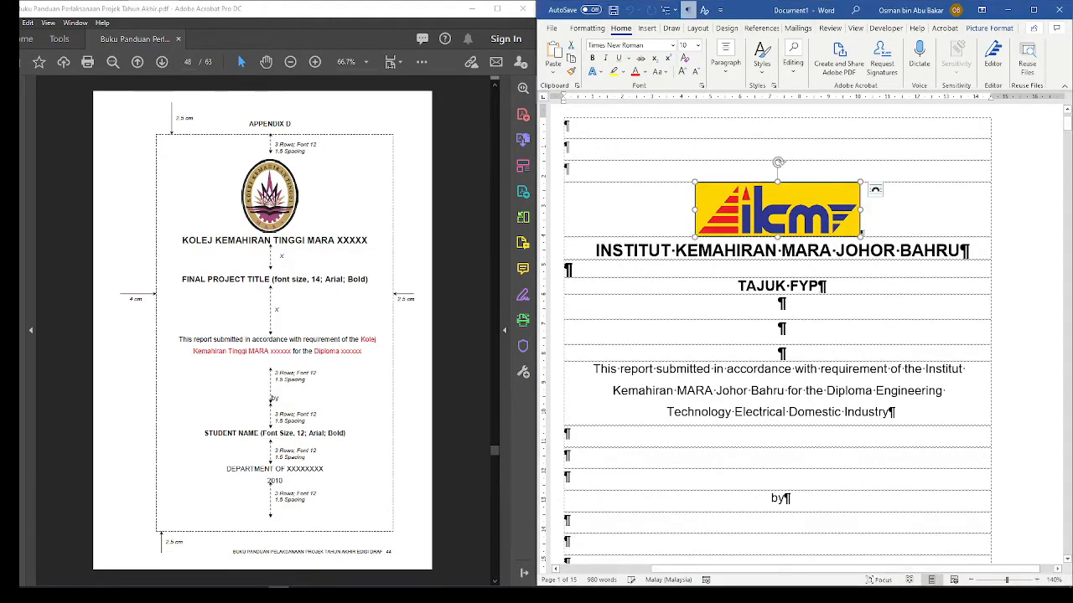
{"action": "left_click", "coordinate": [830, 313]}
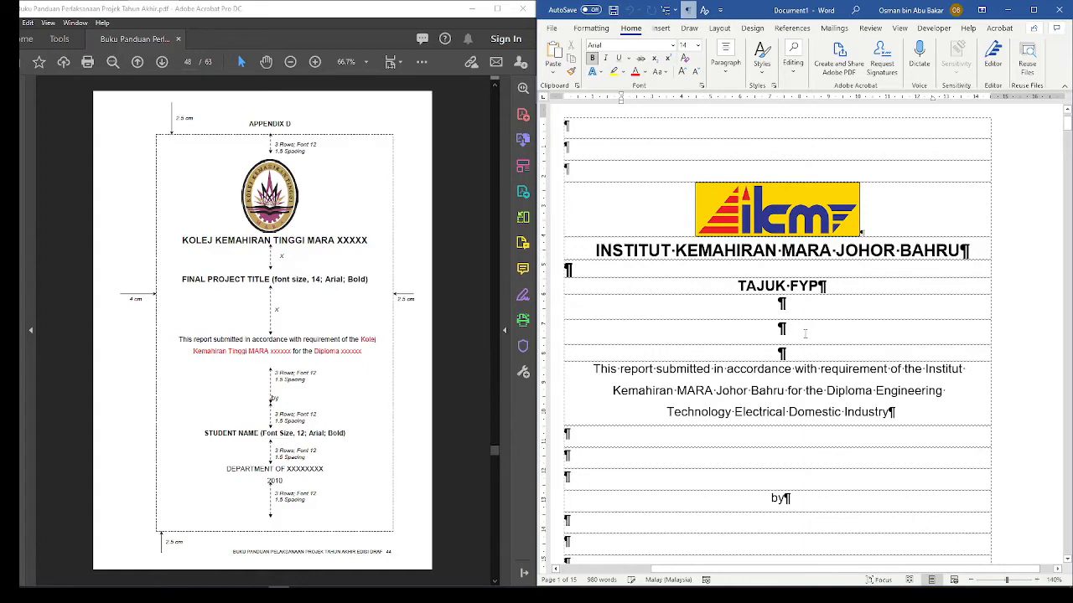
{"action": "scroll", "coordinate": [809, 390], "scroll_direction": "down", "scroll_amount": 1}
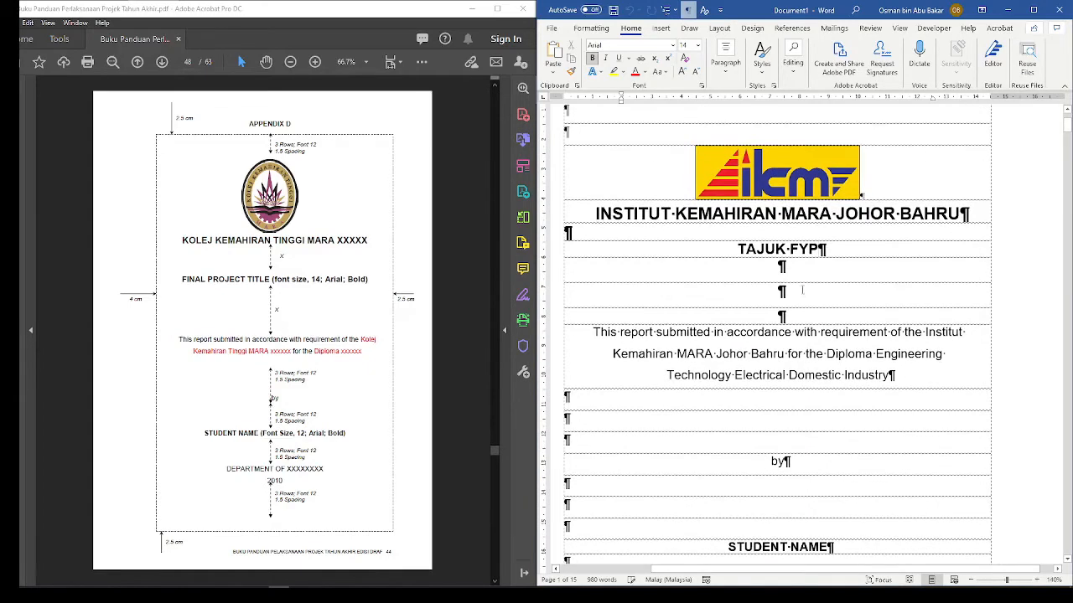
{"action": "scroll", "coordinate": [806, 302], "scroll_direction": "down", "scroll_amount": 1}
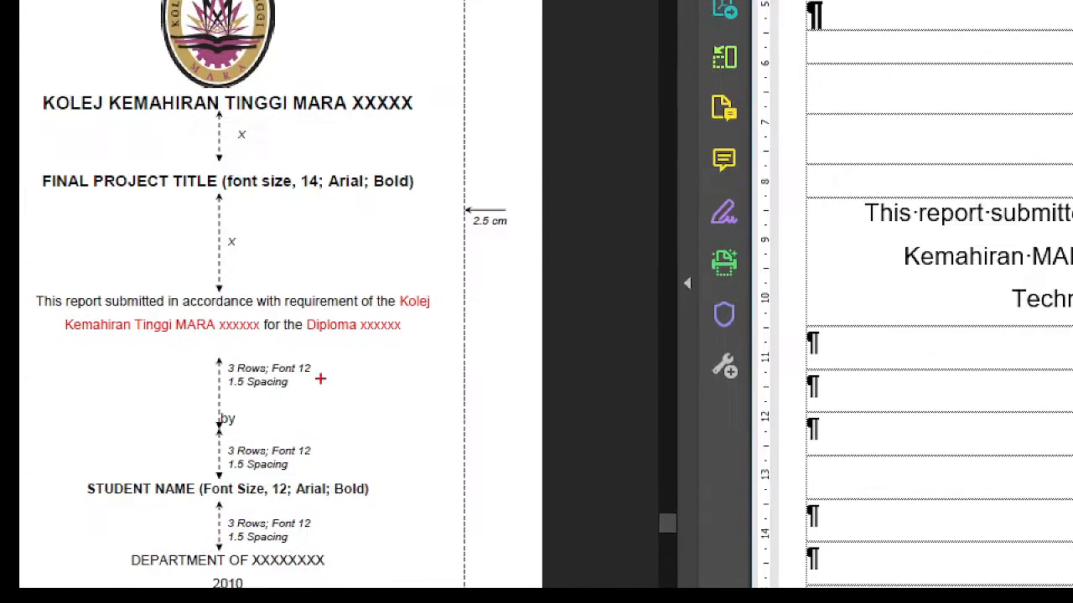
{"action": "mouse_move", "coordinate": [380, 341]}
{"action": "left_mouse_down"}
{"action": "mouse_move", "coordinate": [275, 318]}
{"action": "mouse_move", "coordinate": [201, 429]}
{"action": "mouse_move", "coordinate": [355, 373]}
{"action": "mouse_move", "coordinate": [300, 362]}
{"action": "left_mouse_up"}
{"action": "key", "text": "Escape"}
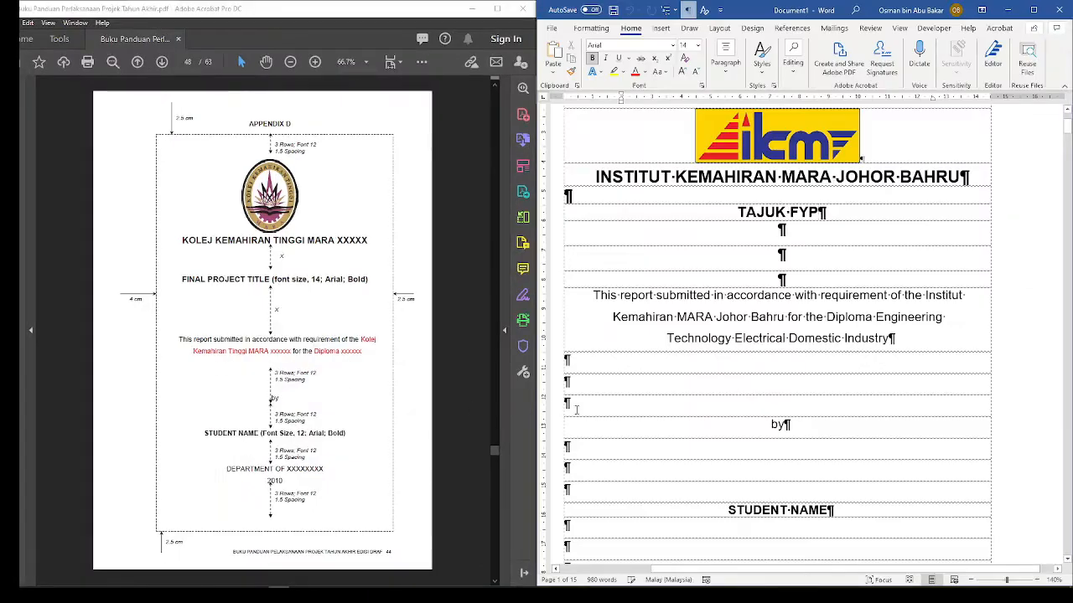
{"action": "scroll", "coordinate": [719, 383], "scroll_direction": "down", "scroll_amount": 1}
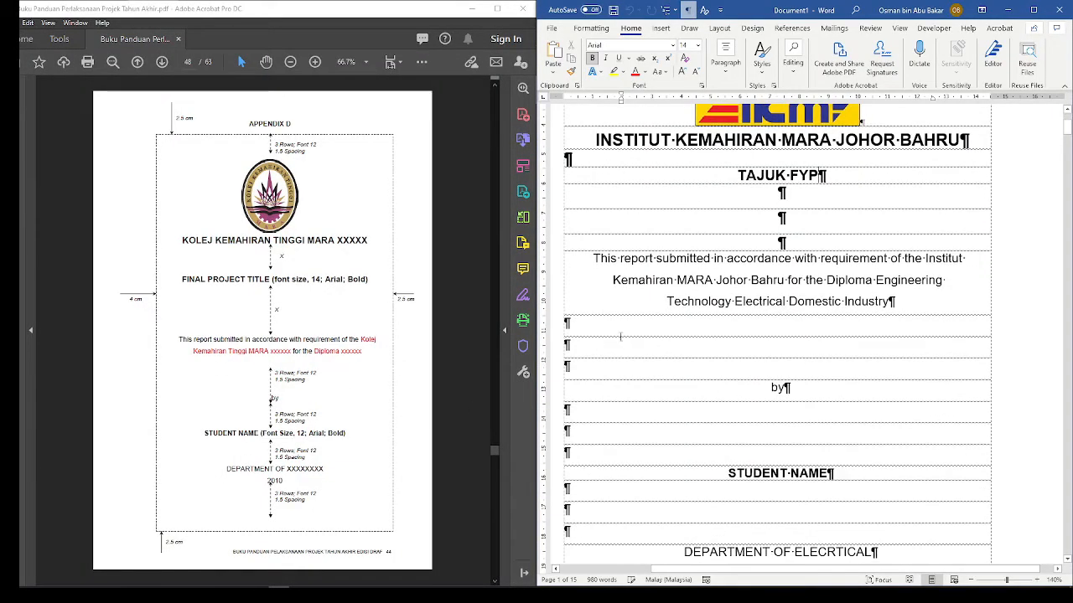
{"action": "scroll", "coordinate": [611, 328], "scroll_direction": "down", "scroll_amount": 1}
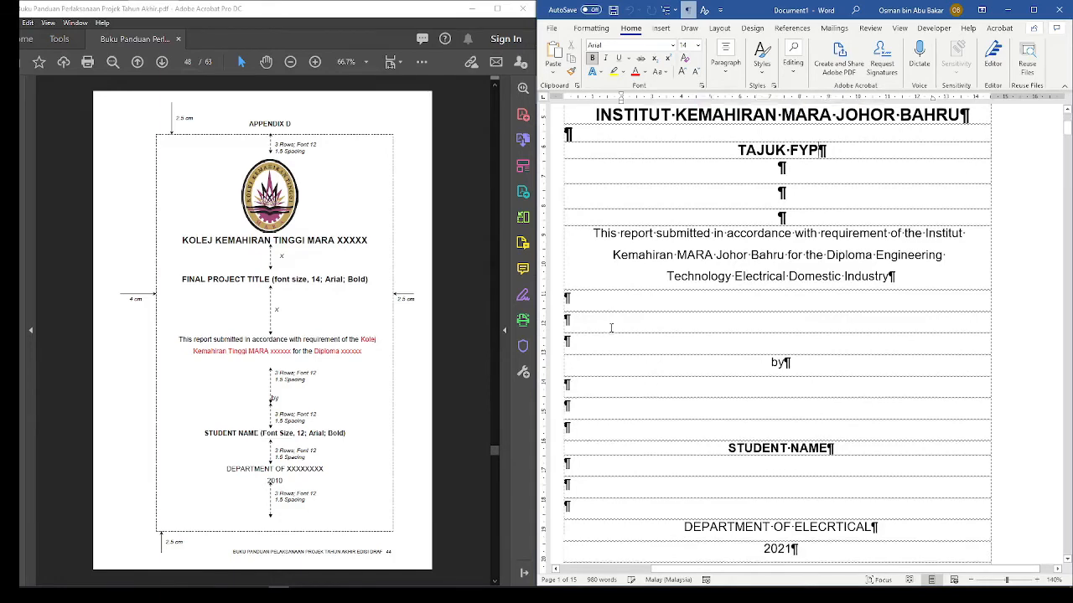
{"action": "left_click", "coordinate": [585, 305]}
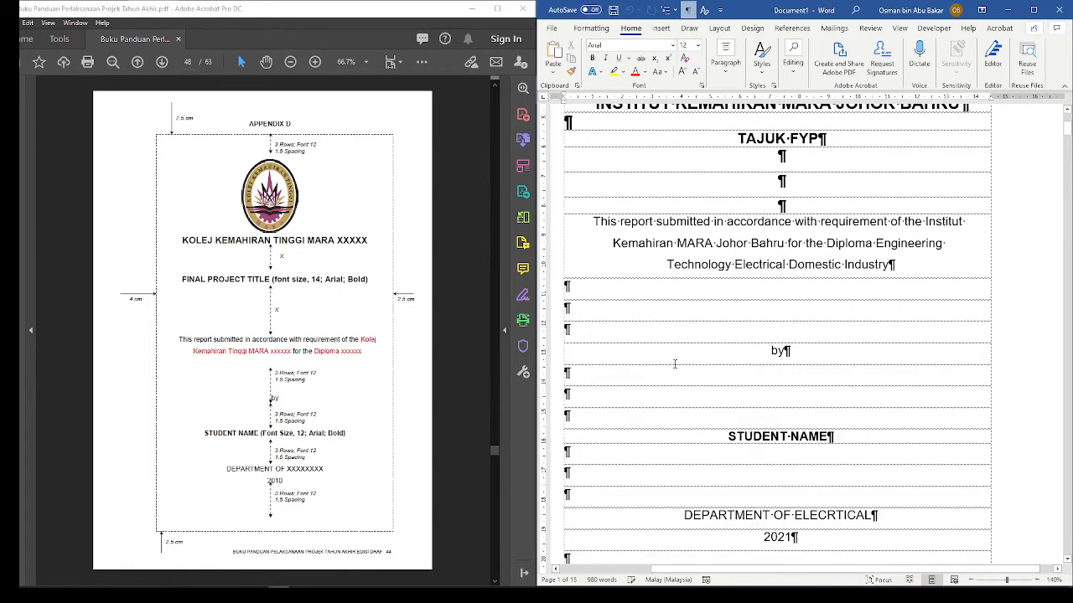
Step: Compare the blank lines under the cover's project title and down through the student name, department and year with the spacing in Appendix D
{"action": "scroll", "coordinate": [672, 363], "scroll_direction": "down", "scroll_amount": 1}
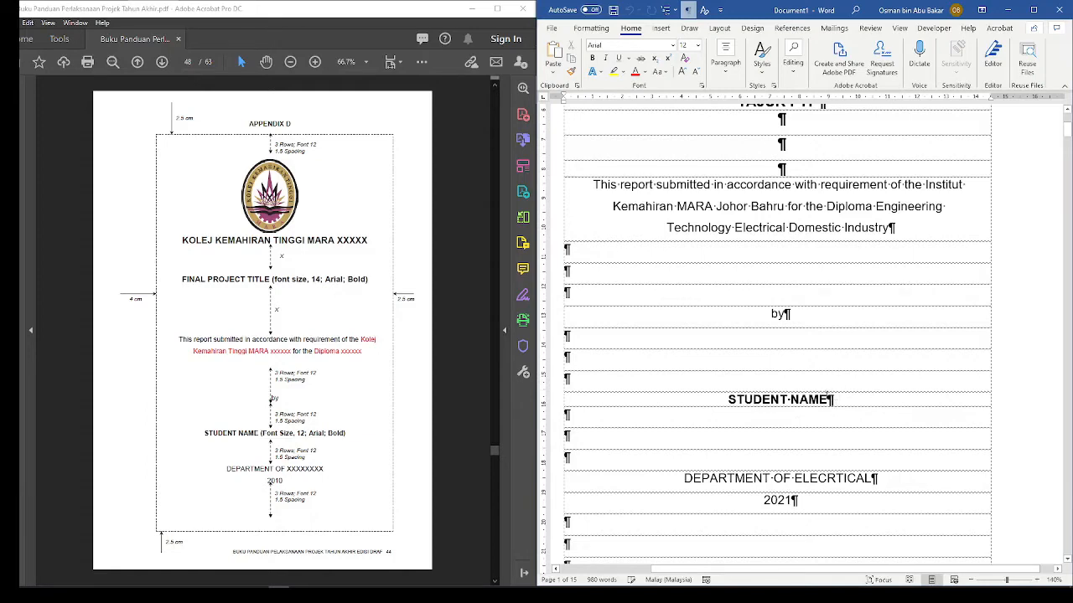
{"action": "scroll", "coordinate": [820, 388], "scroll_direction": "up", "scroll_amount": 3}
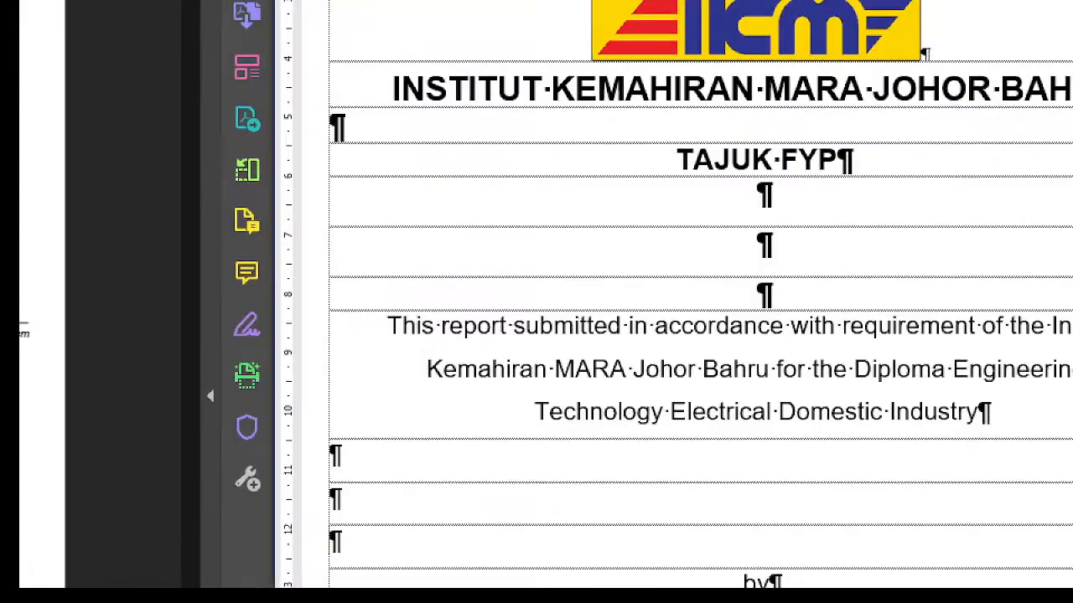
{"action": "mouse_move", "coordinate": [781, 178]}
{"action": "left_mouse_down"}
{"action": "mouse_move", "coordinate": [745, 198]}
{"action": "mouse_move", "coordinate": [758, 316]}
{"action": "mouse_move", "coordinate": [784, 203]}
{"action": "mouse_move", "coordinate": [775, 176]}
{"action": "mouse_move", "coordinate": [769, 186]}
{"action": "left_mouse_up"}
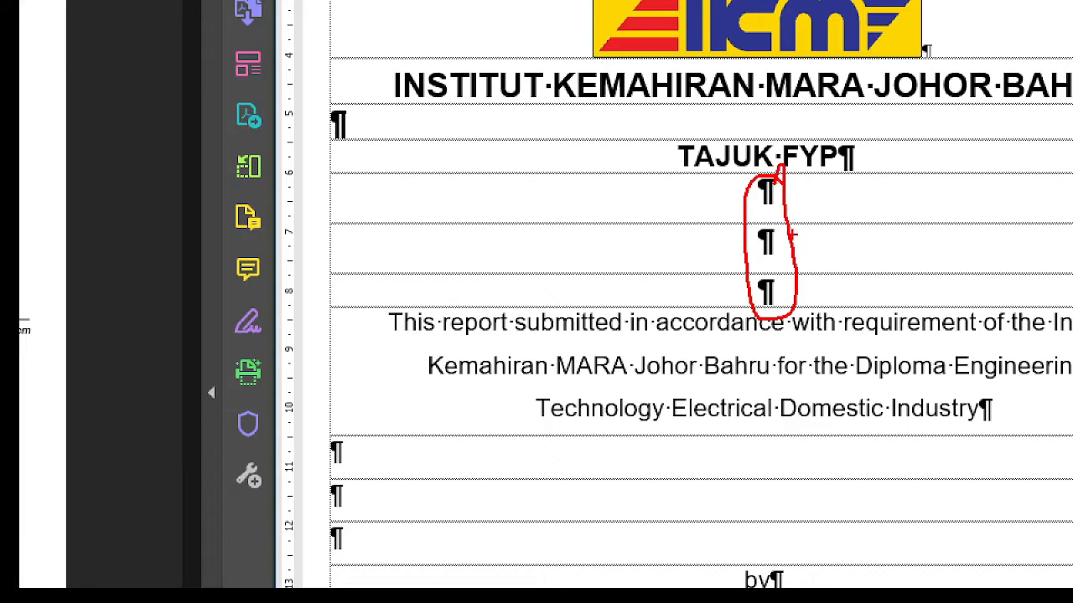
{"action": "key", "text": "Escape"}
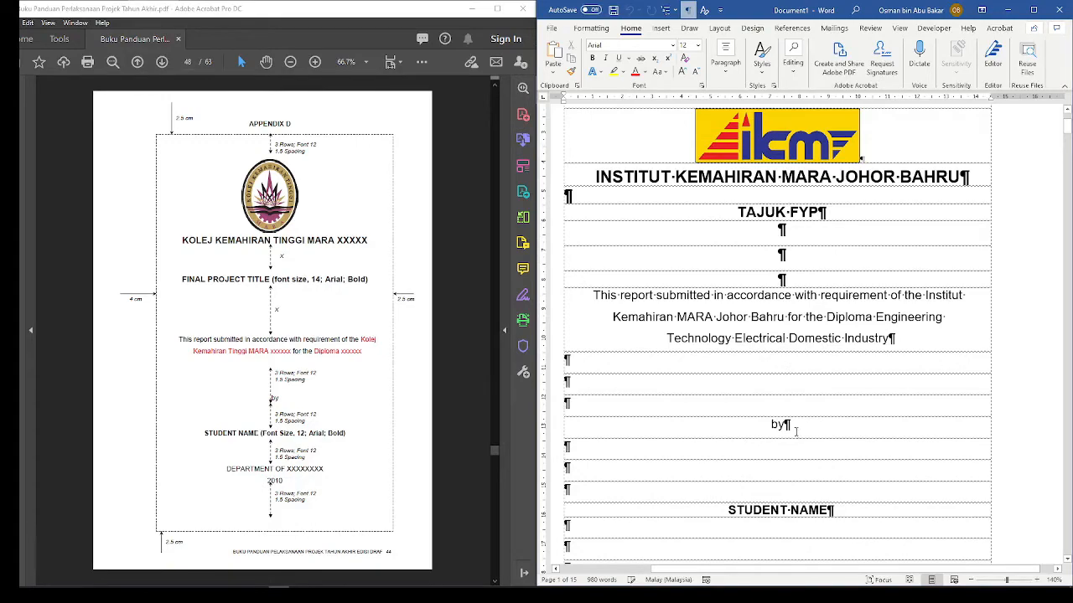
{"action": "scroll", "coordinate": [796, 433], "scroll_direction": "down", "scroll_amount": 2}
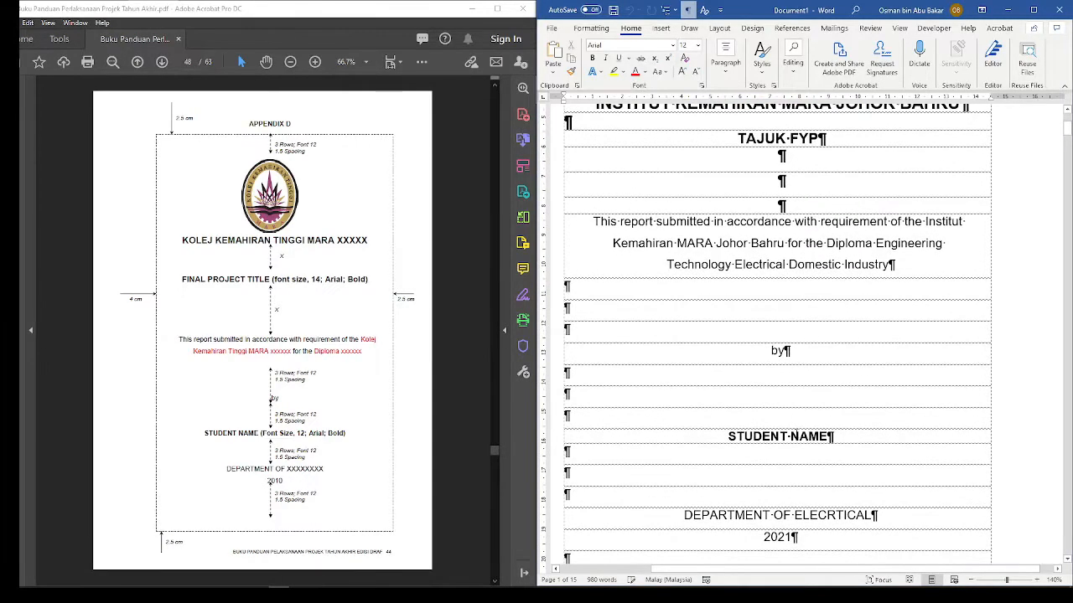
{"action": "scroll", "coordinate": [797, 433], "scroll_direction": "down", "scroll_amount": 2}
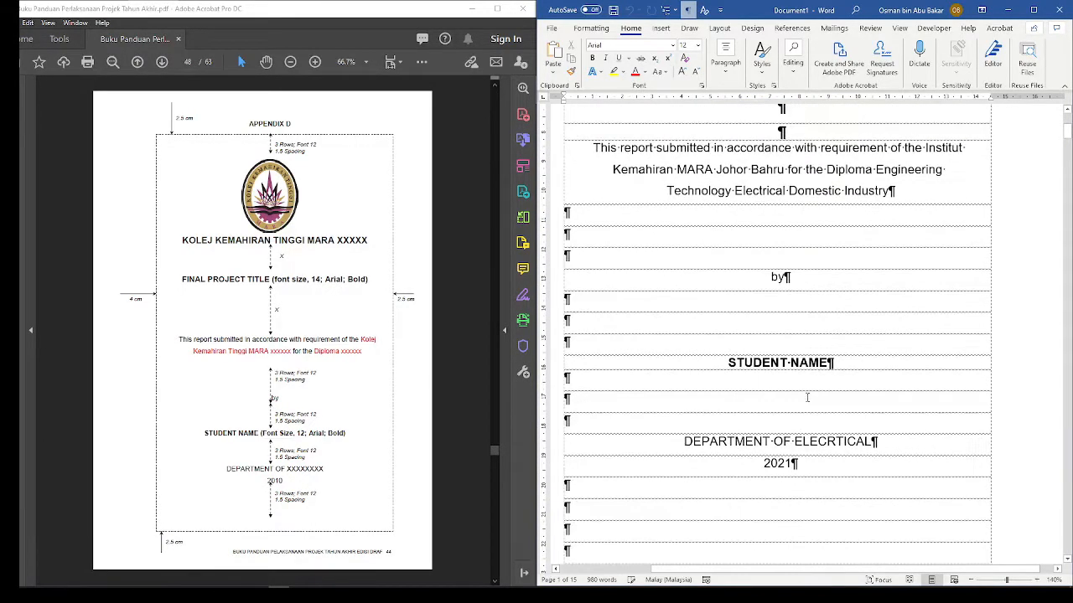
{"action": "scroll", "coordinate": [808, 375], "scroll_direction": "down", "scroll_amount": 2}
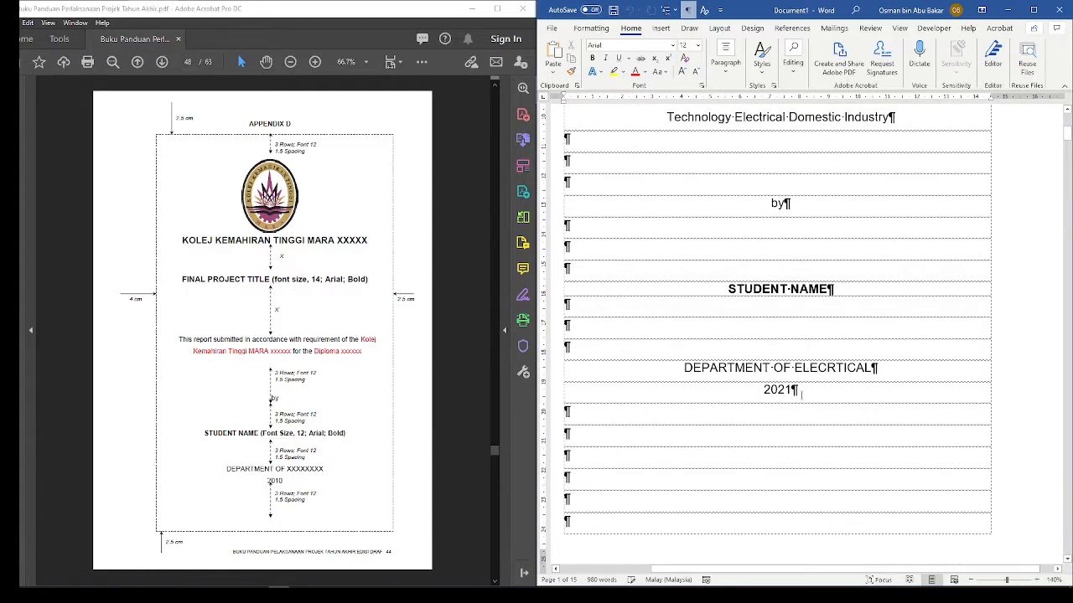
{"action": "scroll", "coordinate": [799, 430], "scroll_direction": "down", "scroll_amount": 1}
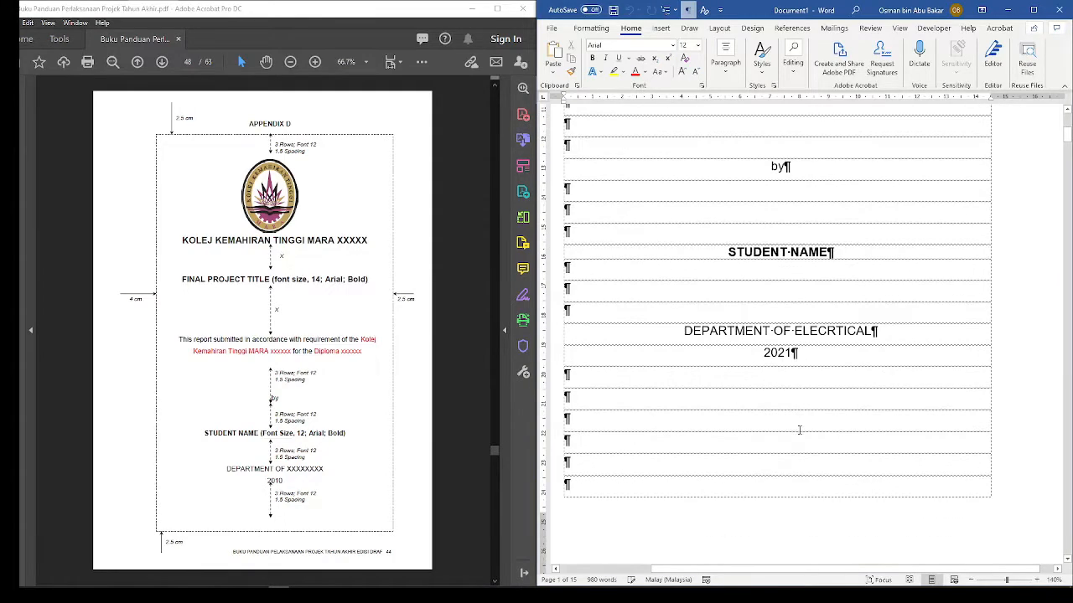
Step: Check the formatting of the cover's TAJUK FYP title and 2021 line, and the blank lines below the year, against Appendix D
{"action": "scroll", "coordinate": [799, 430], "scroll_direction": "up", "scroll_amount": 5}
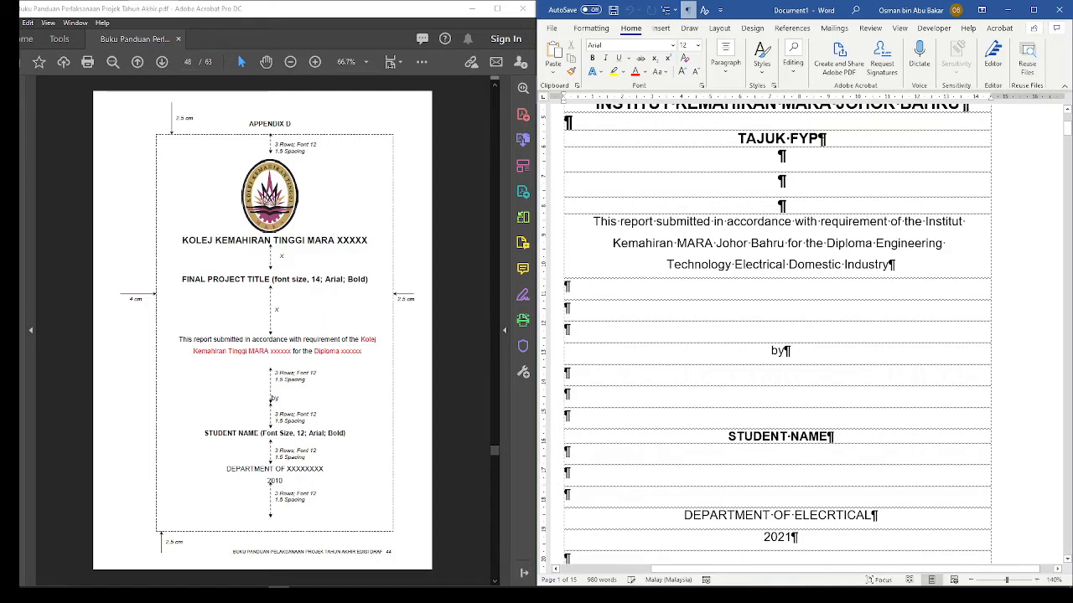
{"action": "left_click_drag", "start_coordinate": [823, 139], "coordinate": [736, 139]}
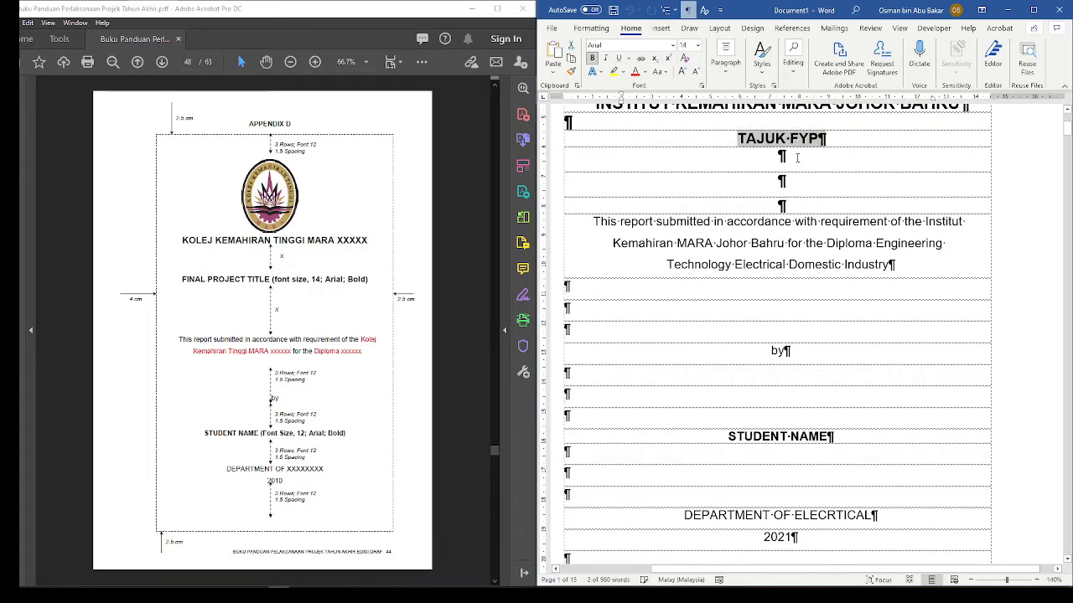
{"action": "scroll", "coordinate": [771, 360], "scroll_direction": "down", "scroll_amount": 5}
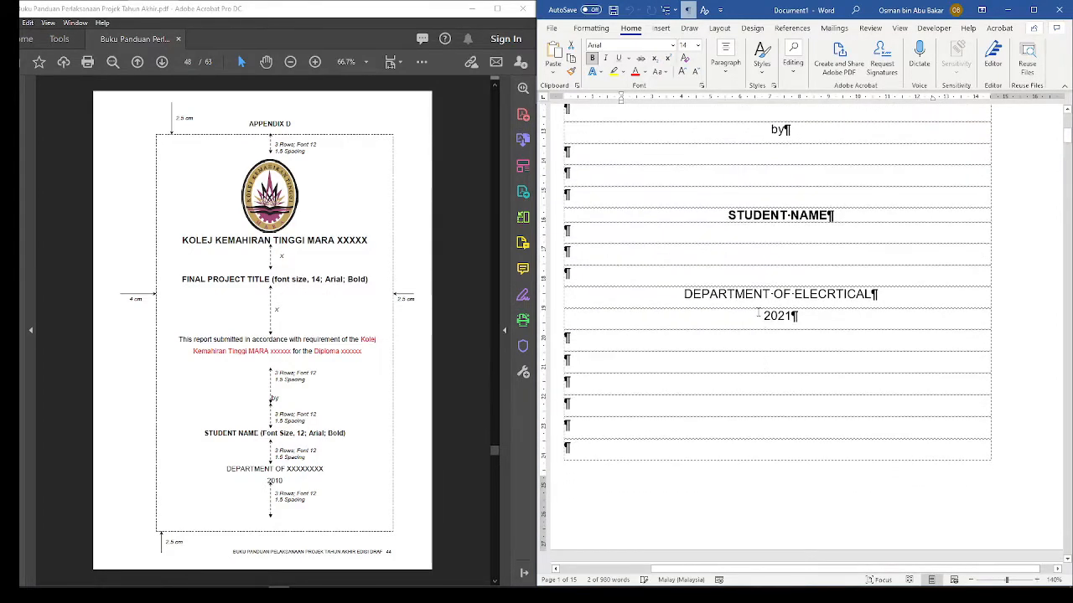
{"action": "left_click_drag", "start_coordinate": [761, 316], "coordinate": [794, 317]}
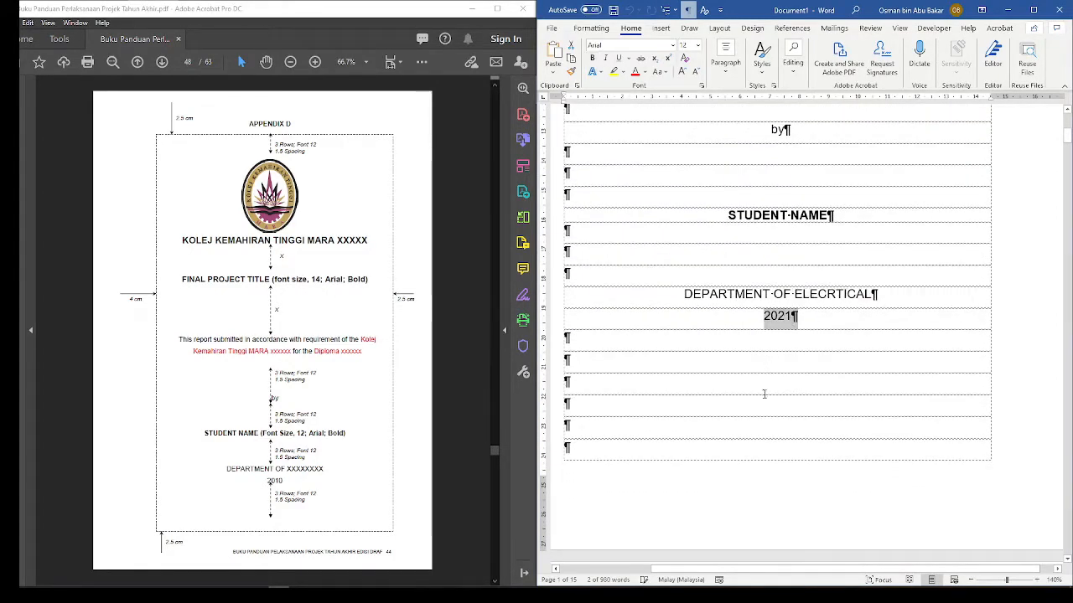
{"action": "left_click", "coordinate": [776, 440]}
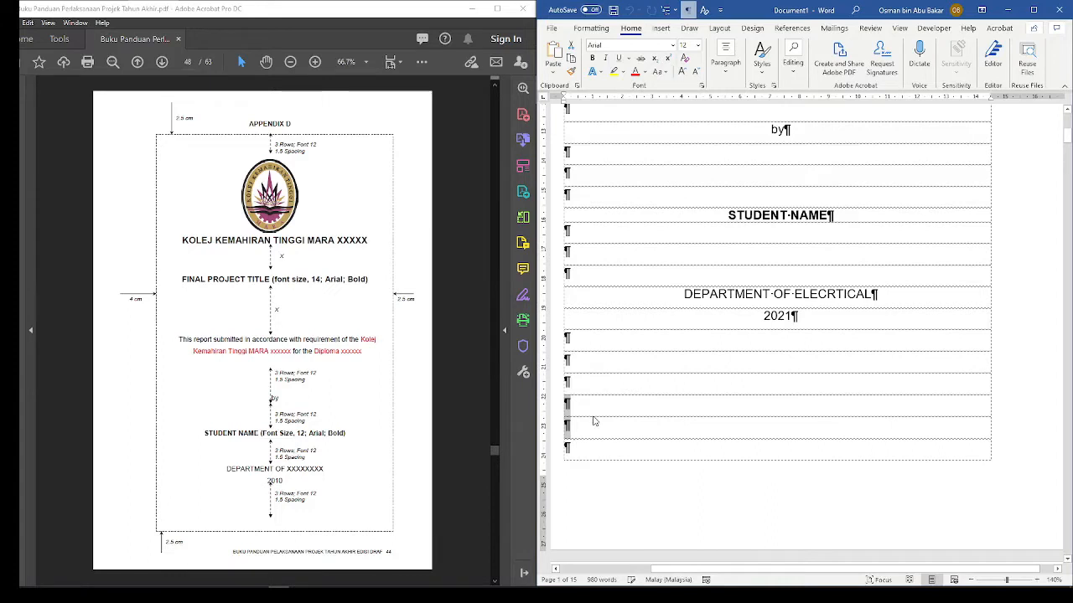
{"action": "left_click_drag", "start_coordinate": [577, 400], "coordinate": [578, 449]}
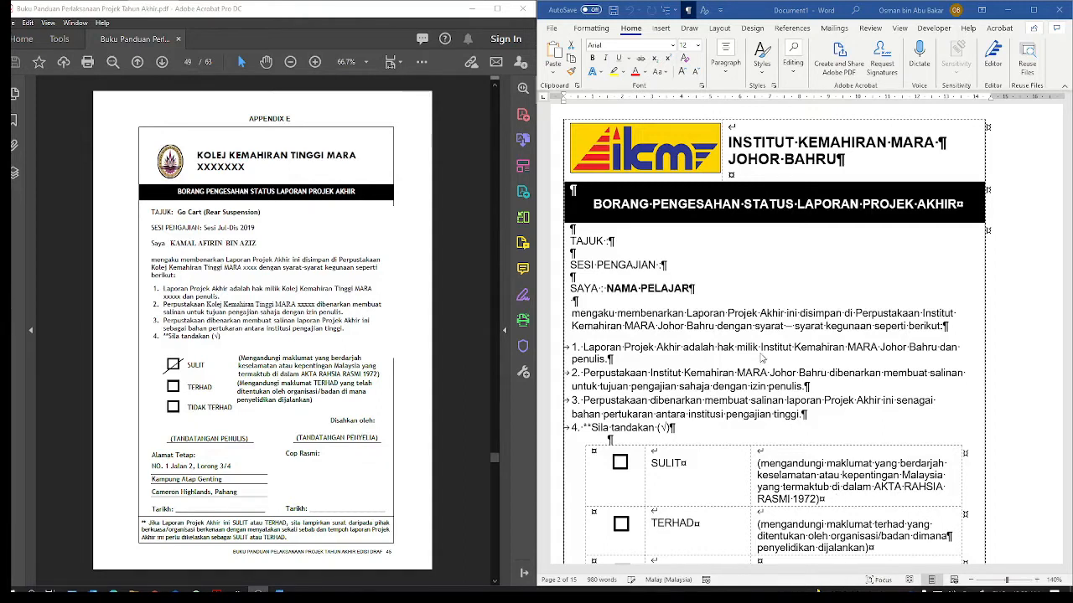
Step: Compare the report status form's title, session, student name, classification table and signature fields with Appendix E in the guide
{"action": "left_click", "coordinate": [621, 242]}
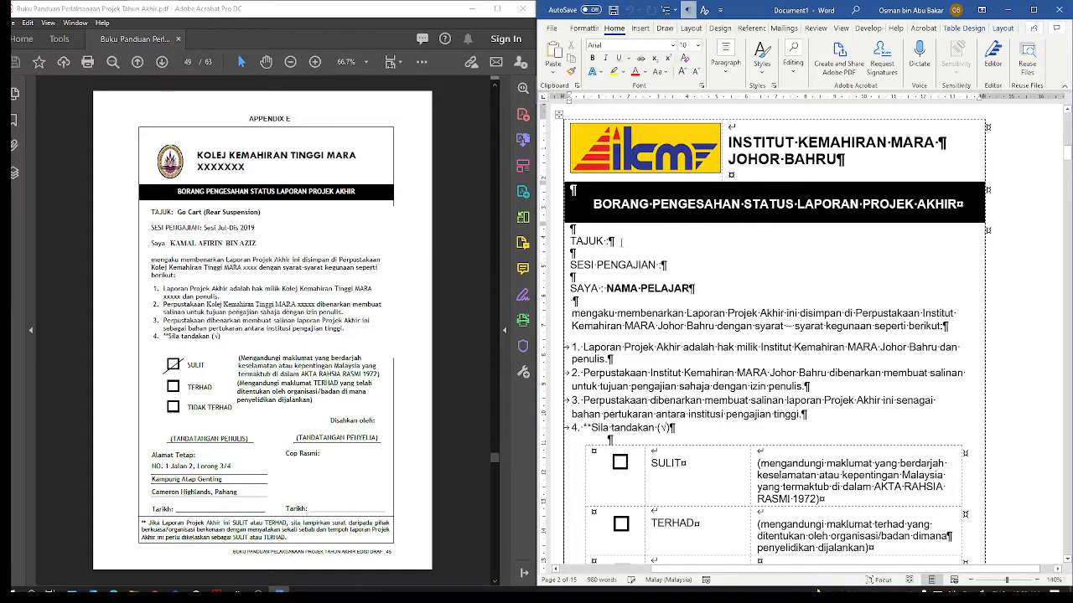
{"action": "left_click", "coordinate": [694, 288]}
{"action": "scroll", "coordinate": [654, 337], "scroll_direction": "down", "scroll_amount": 4}
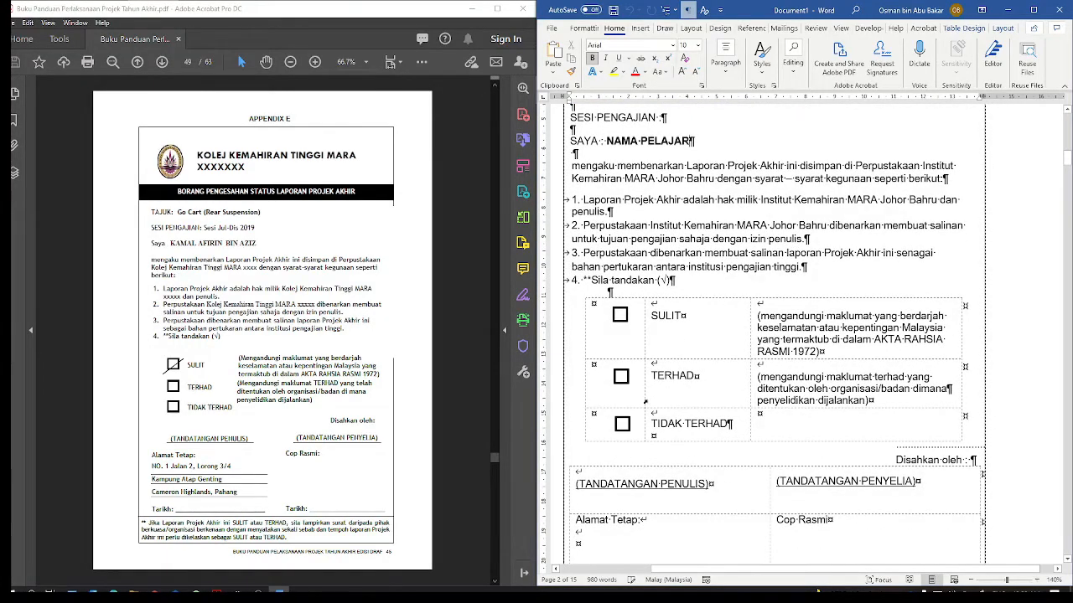
{"action": "scroll", "coordinate": [644, 403], "scroll_direction": "down", "scroll_amount": 3}
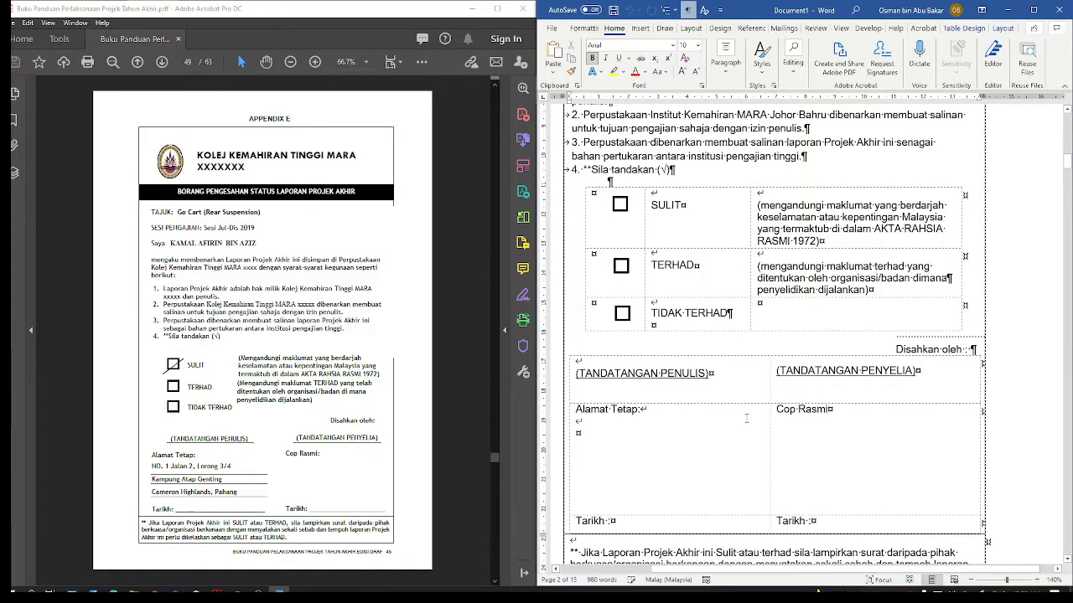
{"action": "scroll", "coordinate": [749, 417], "scroll_direction": "down", "scroll_amount": 2}
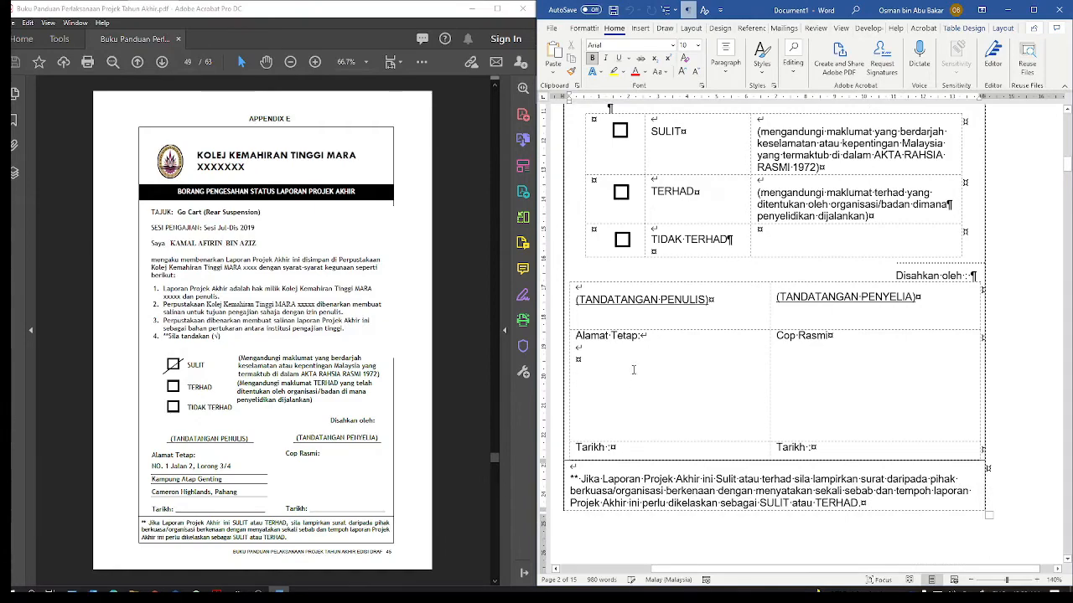
{"action": "scroll", "coordinate": [634, 372], "scroll_direction": "up", "scroll_amount": 7}
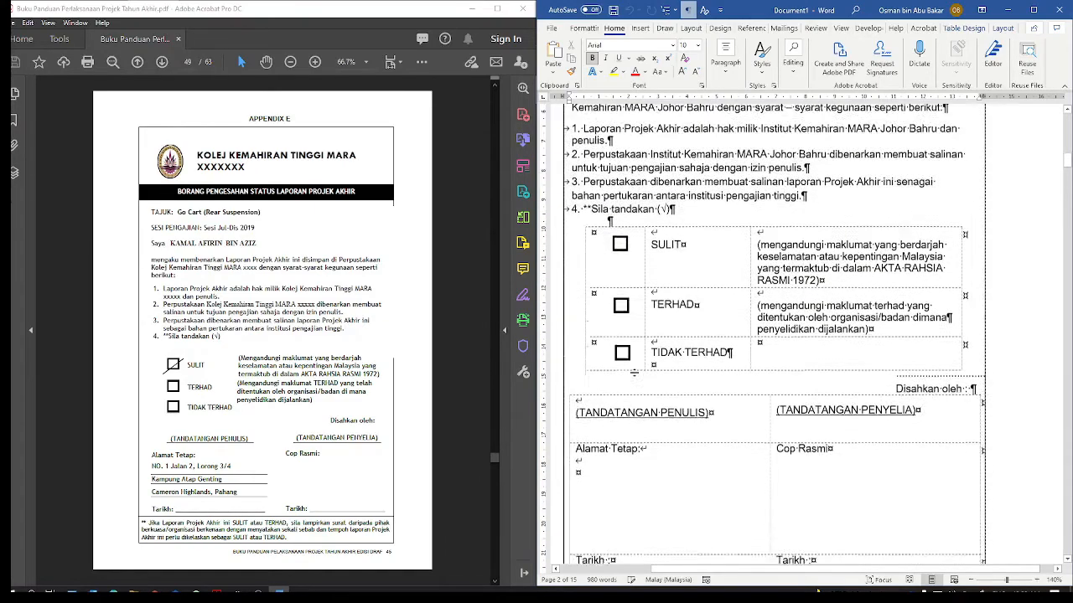
{"action": "scroll", "coordinate": [635, 374], "scroll_direction": "up", "scroll_amount": 2}
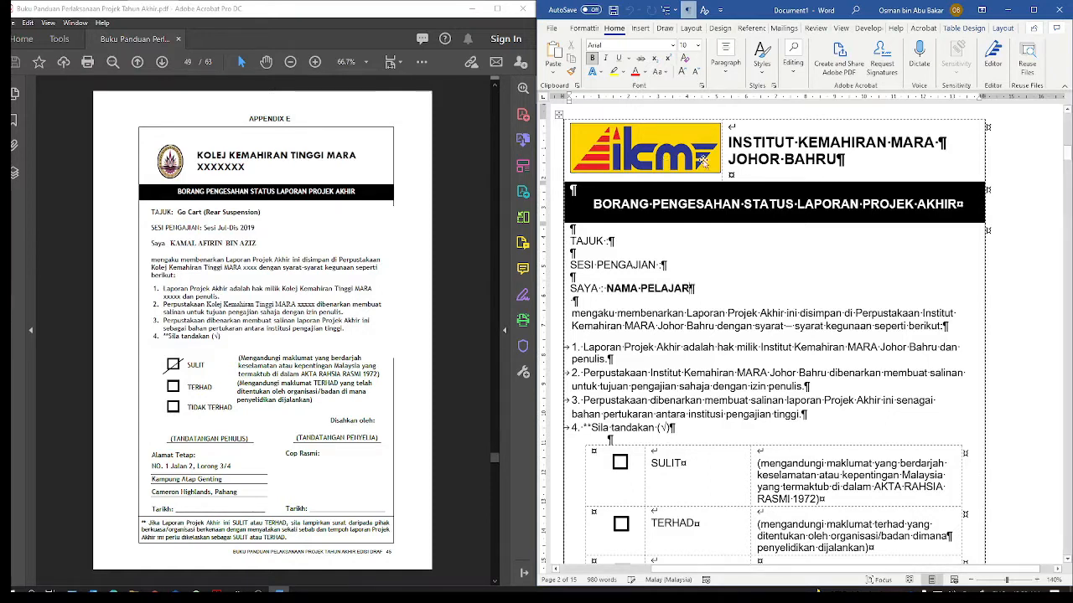
Step: Bring up the declaration page beside Appendix F and compare the blank lines around its heading, statement and signature lines
{"action": "scroll", "coordinate": [696, 238], "scroll_direction": "down", "scroll_amount": 20}
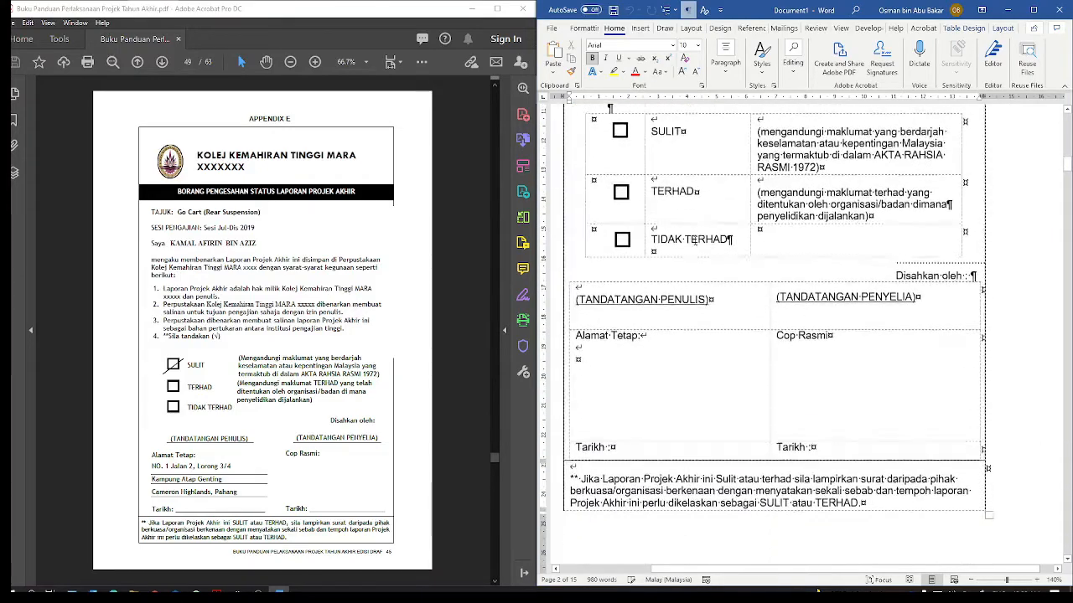
{"action": "scroll", "coordinate": [695, 245], "scroll_direction": "down", "scroll_amount": 2}
{"action": "scroll", "coordinate": [352, 350], "scroll_direction": "up", "scroll_amount": 4}
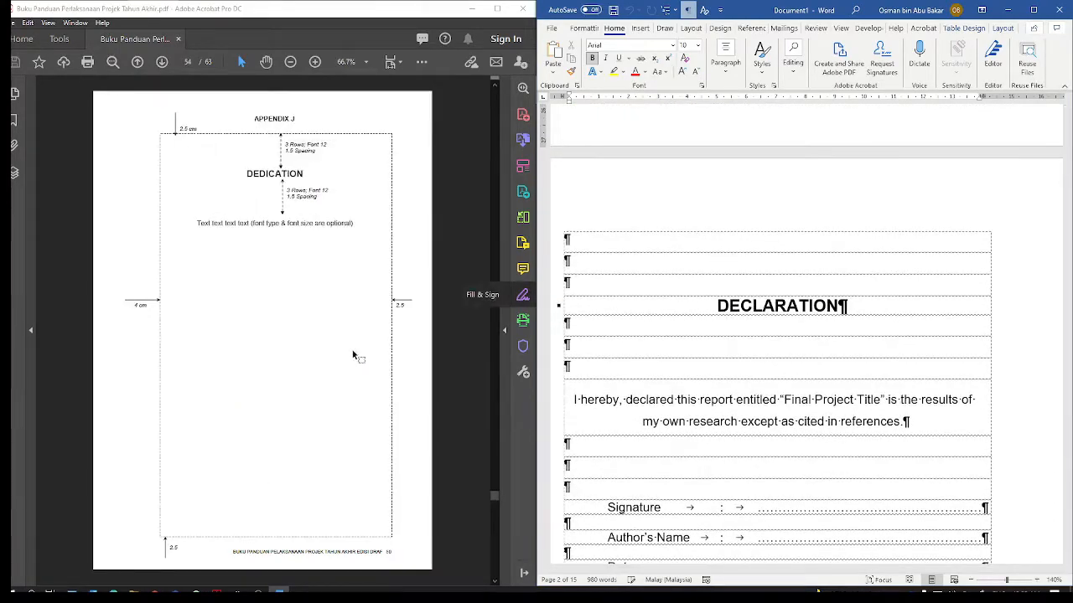
{"action": "scroll", "coordinate": [353, 350], "scroll_direction": "down", "scroll_amount": 4}
{"action": "scroll", "coordinate": [353, 351], "scroll_direction": "down", "scroll_amount": 3}
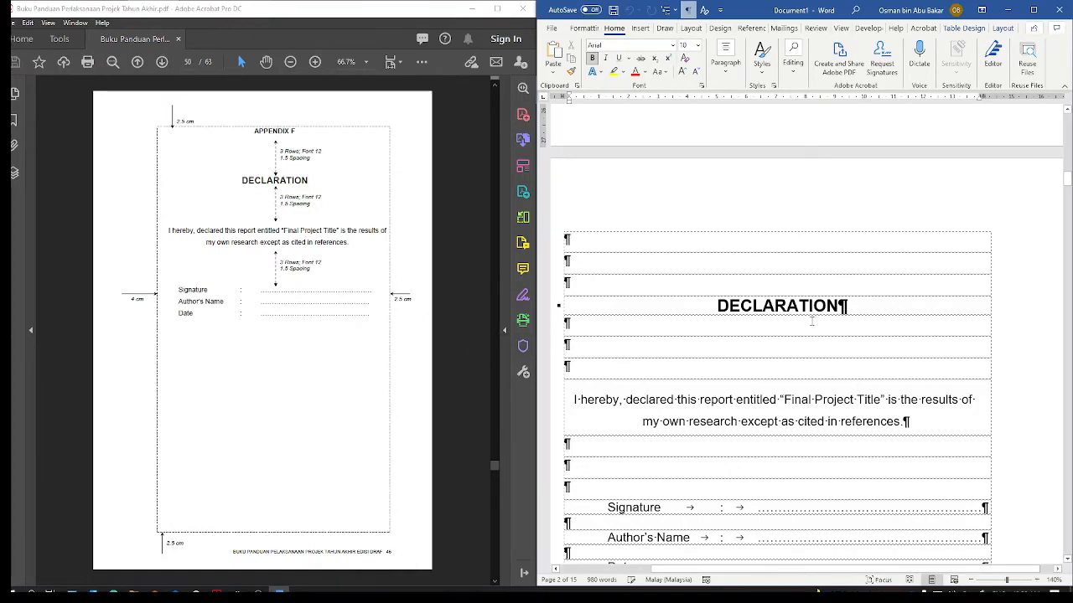
{"action": "scroll", "coordinate": [811, 321], "scroll_direction": "down", "scroll_amount": 2}
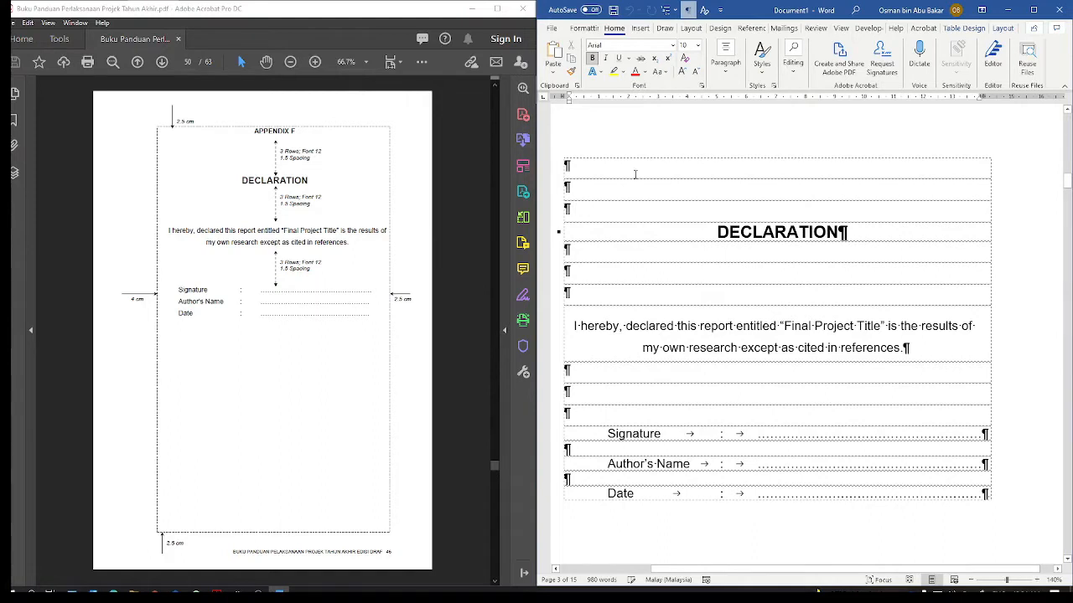
{"action": "left_click_drag", "start_coordinate": [635, 174], "coordinate": [633, 210]}
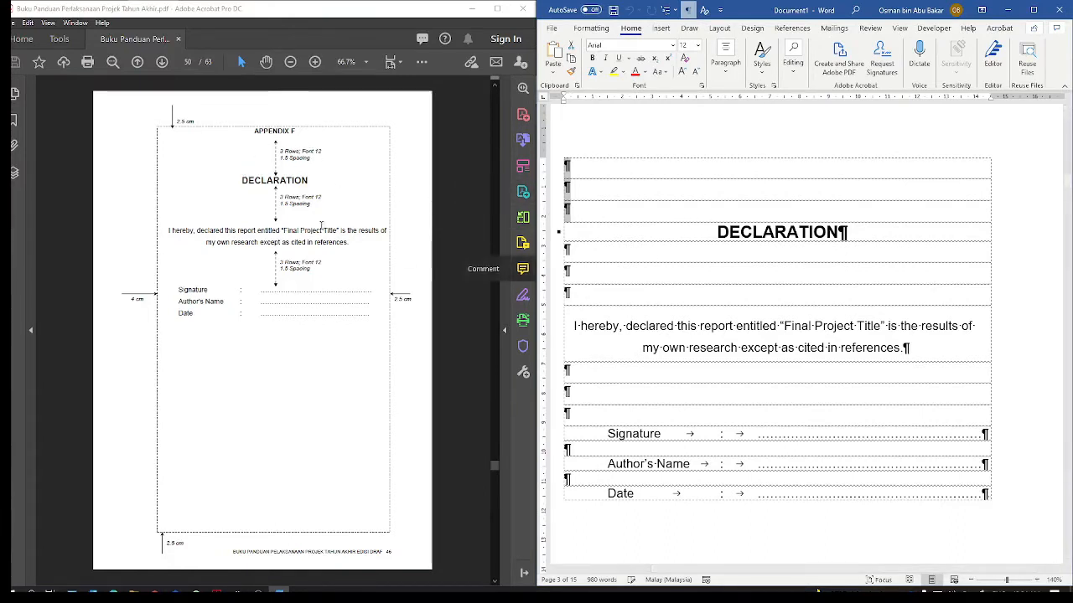
{"action": "left_click_drag", "start_coordinate": [622, 249], "coordinate": [618, 294]}
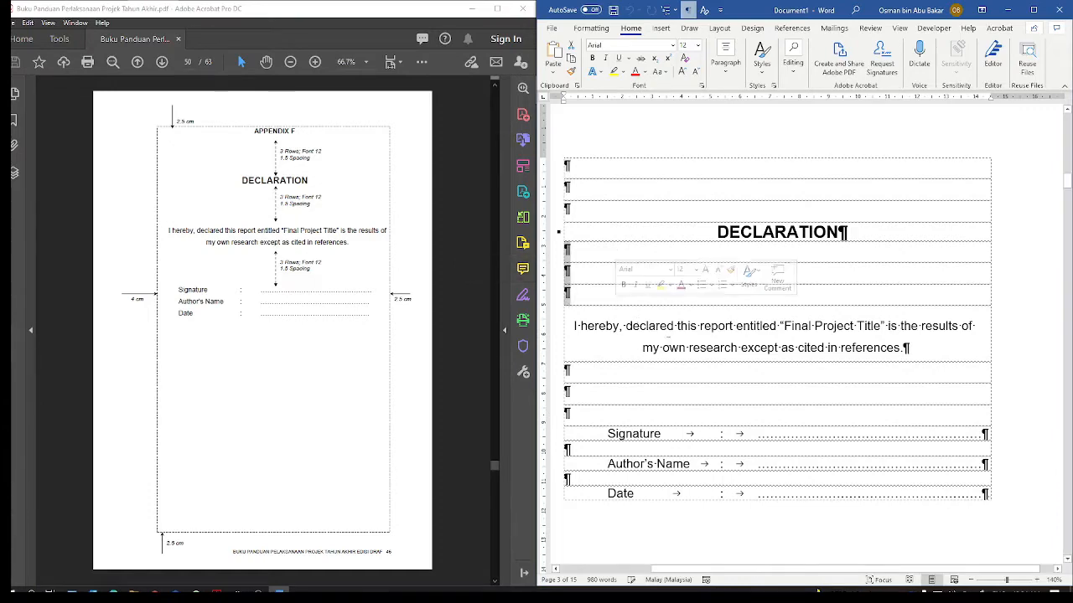
{"action": "scroll", "coordinate": [742, 412], "scroll_direction": "down", "scroll_amount": 3}
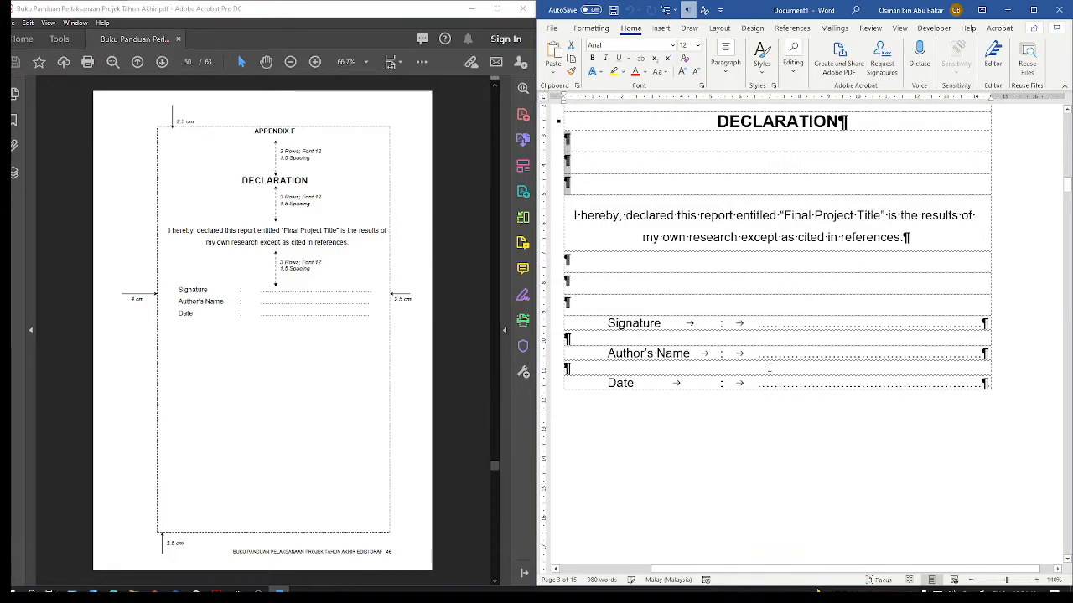
{"action": "scroll", "coordinate": [772, 362], "scroll_direction": "up", "scroll_amount": 3}
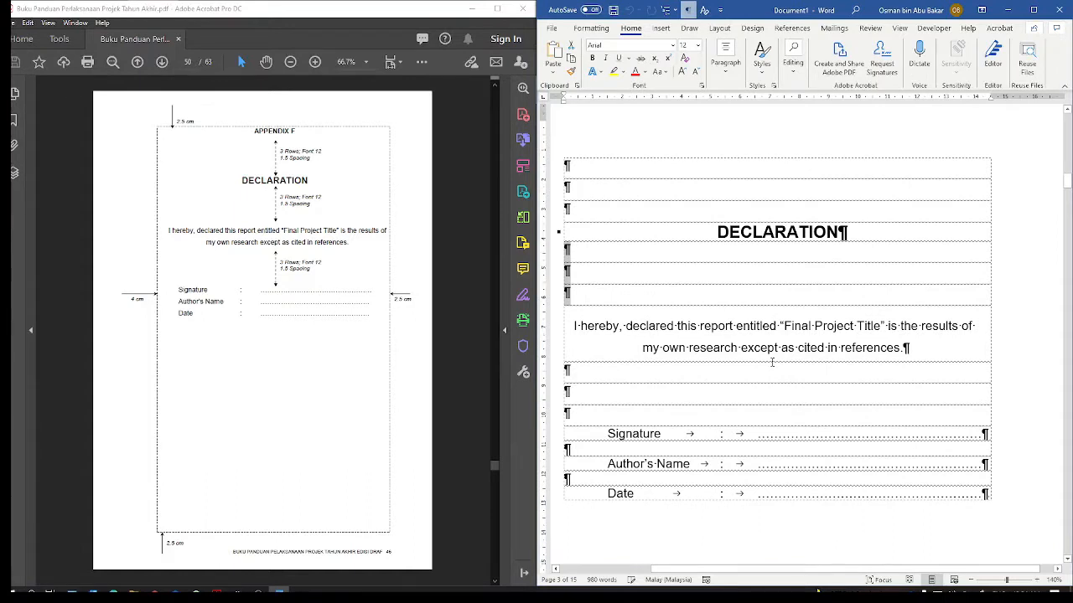
{"action": "scroll", "coordinate": [771, 362], "scroll_direction": "down", "scroll_amount": 1}
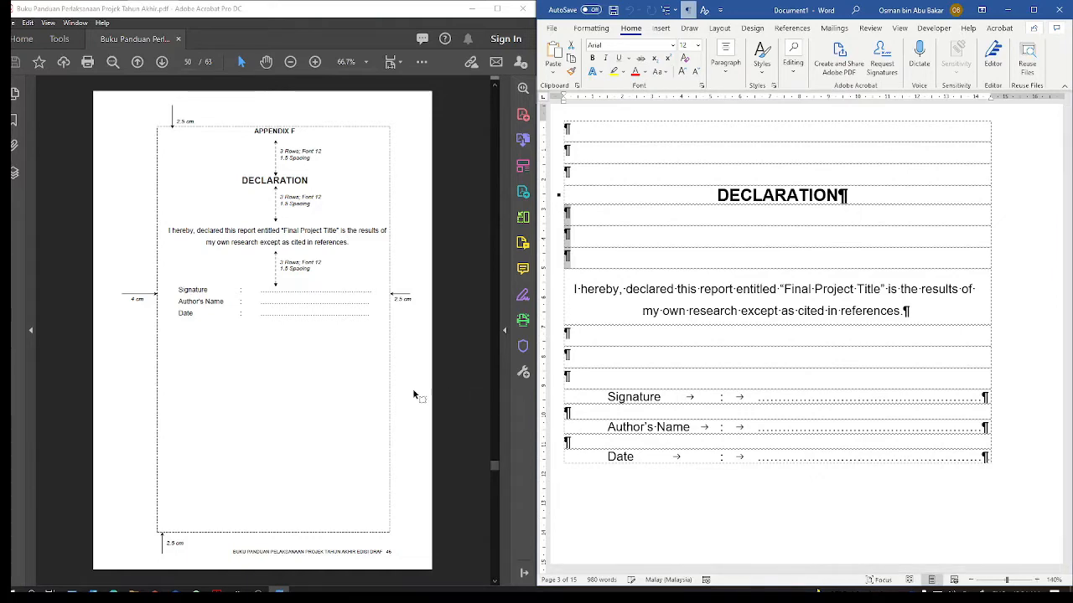
Step: Compare the approval page's heading, blank lines, statement and supervisor signature block with Appendix G, and bring up Appendix H in the guide
{"action": "scroll", "coordinate": [412, 388], "scroll_direction": "down", "scroll_amount": 1}
{"action": "scroll", "coordinate": [777, 393], "scroll_direction": "down", "scroll_amount": 5}
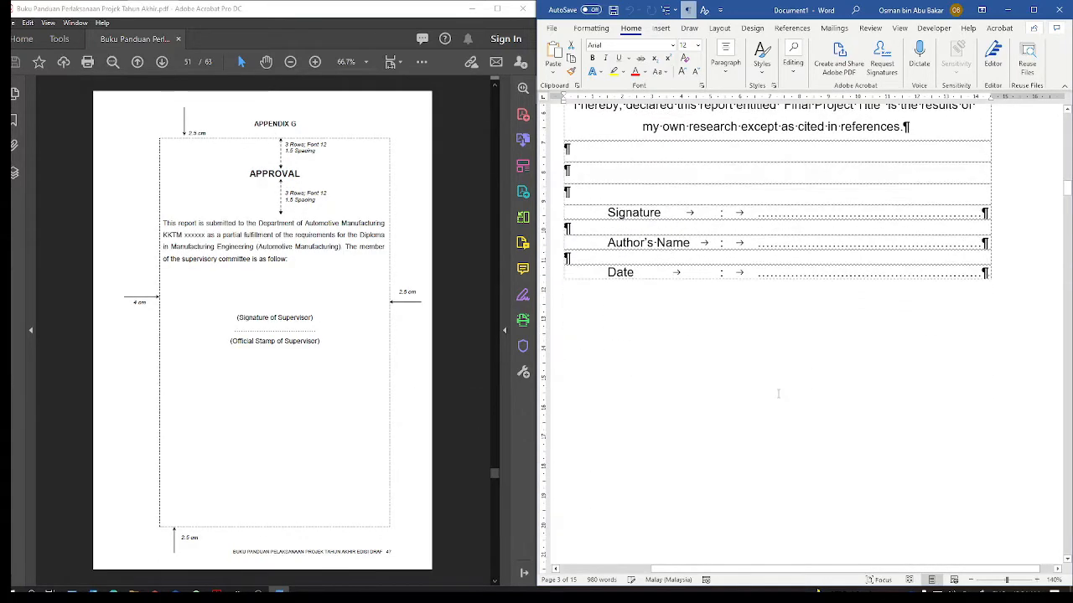
{"action": "scroll", "coordinate": [778, 393], "scroll_direction": "down", "scroll_amount": 12}
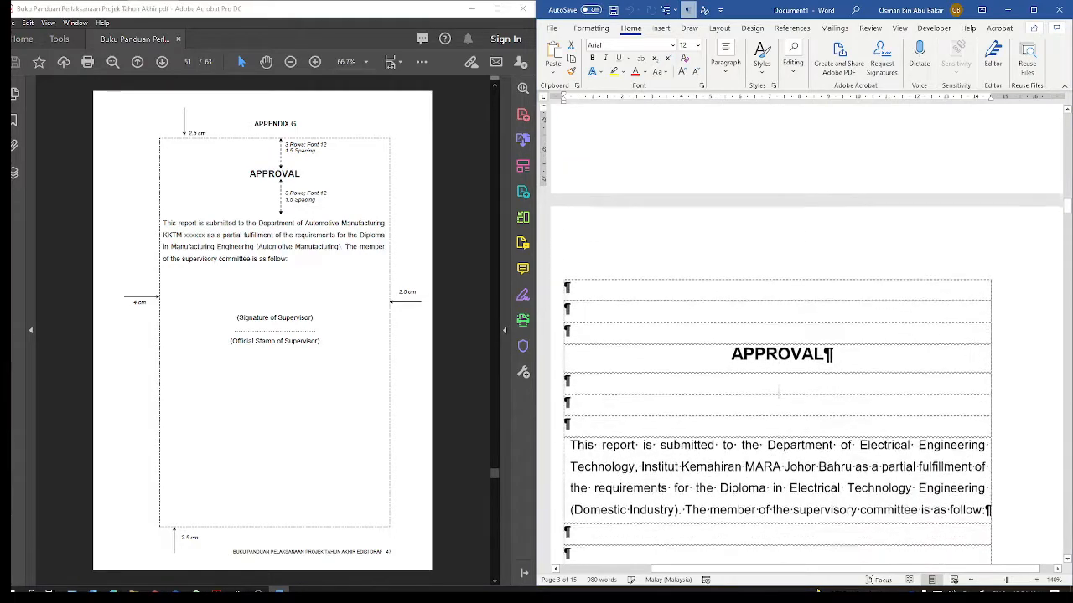
{"action": "scroll", "coordinate": [779, 391], "scroll_direction": "down", "scroll_amount": 3}
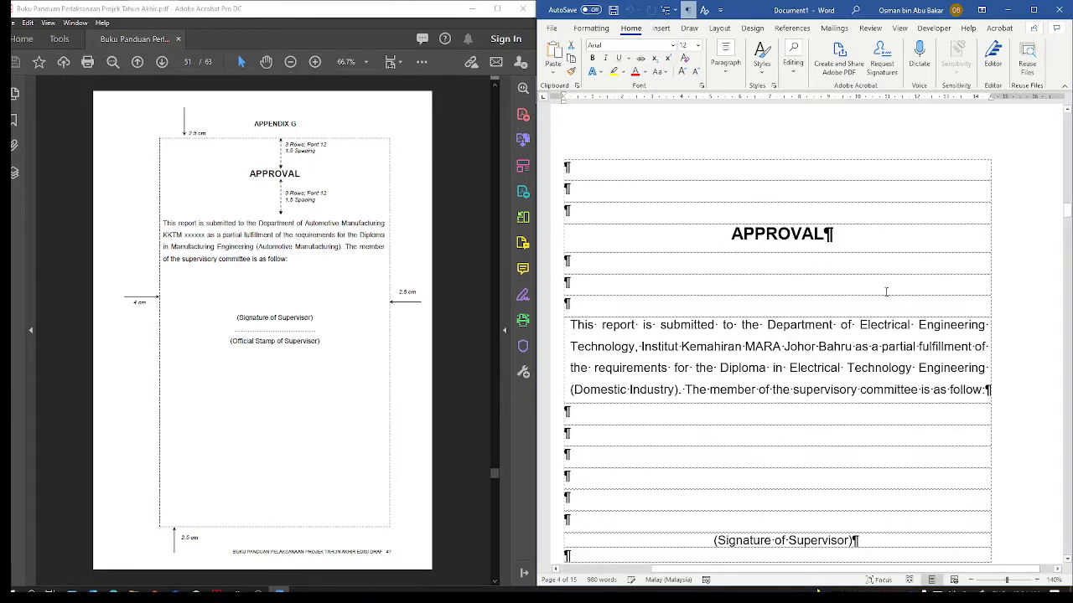
{"action": "scroll", "coordinate": [885, 291], "scroll_direction": "down", "scroll_amount": 1}
{"action": "scroll", "coordinate": [885, 291], "scroll_direction": "down", "scroll_amount": 1}
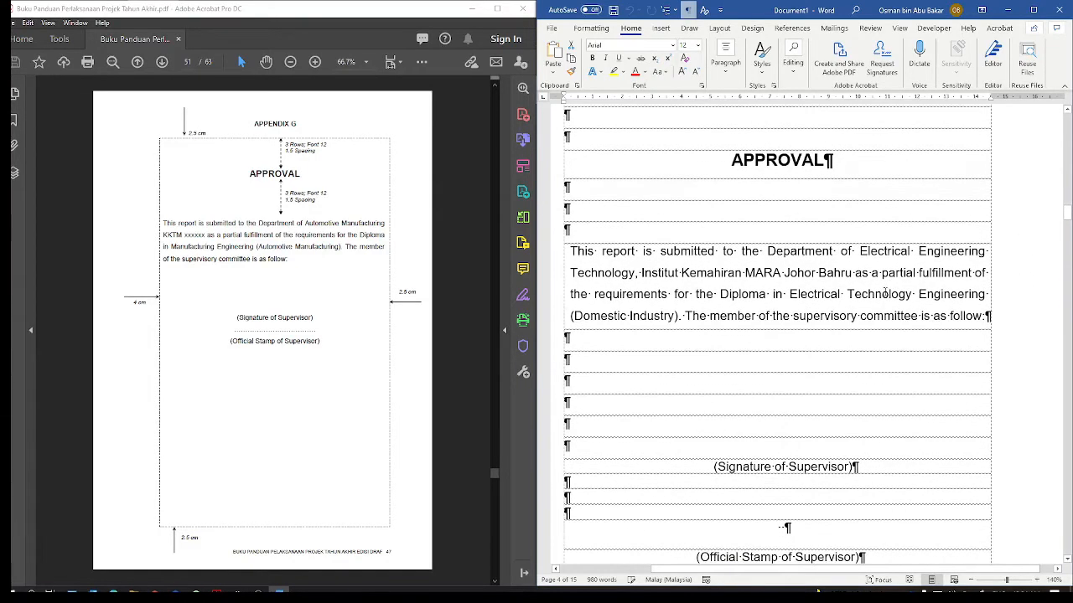
{"action": "scroll", "coordinate": [885, 291], "scroll_direction": "down", "scroll_amount": 1}
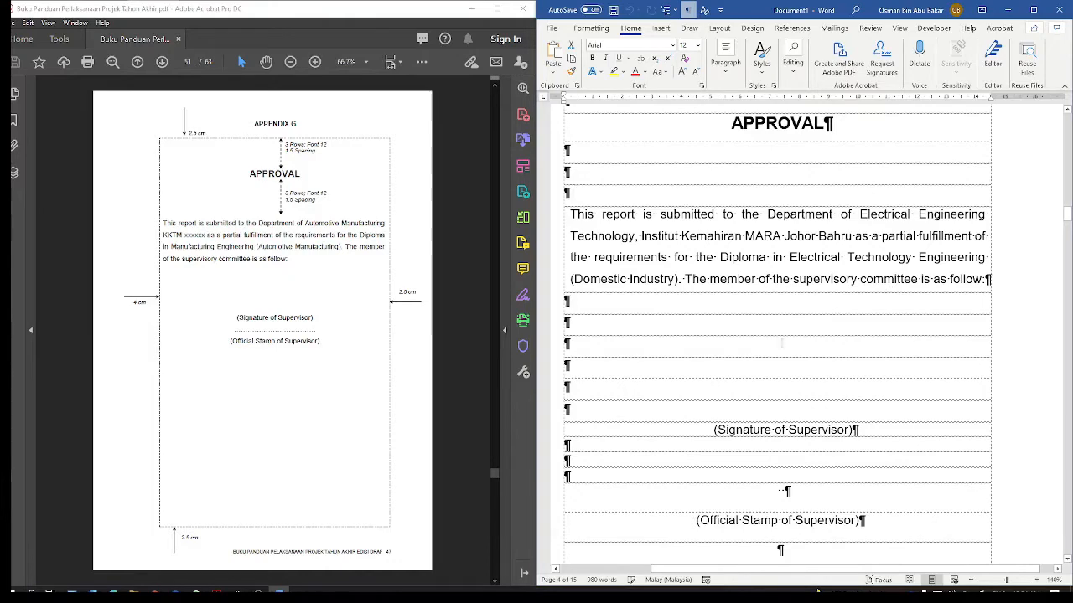
{"action": "scroll", "coordinate": [391, 361], "scroll_direction": "down", "scroll_amount": 2}
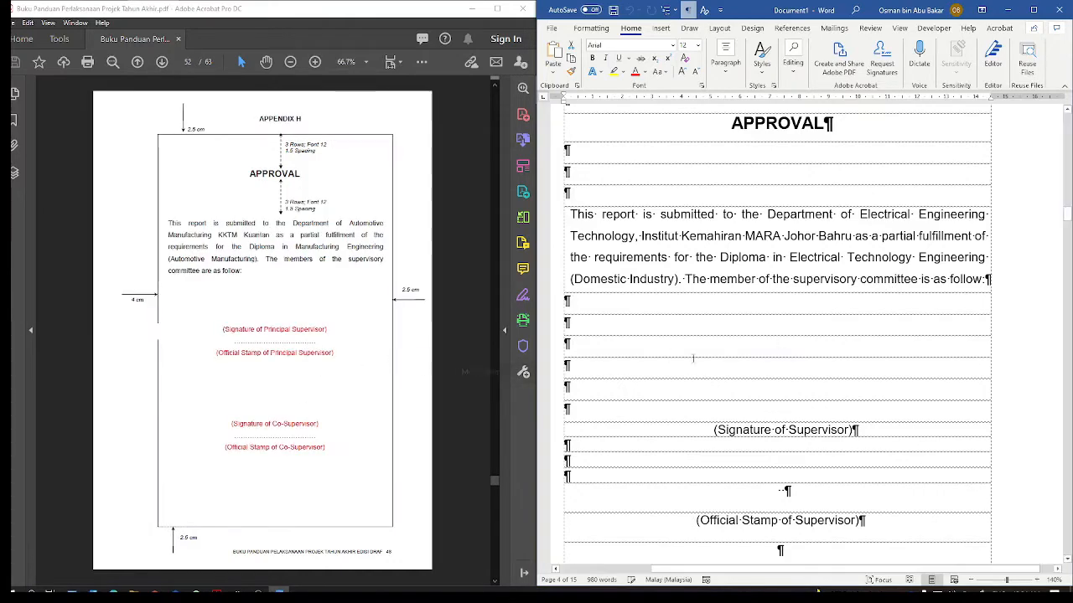
Step: Examine the single-supervisor approval page's signature block and the institute and diploma names in its statement
{"action": "scroll", "coordinate": [770, 329], "scroll_direction": "down", "scroll_amount": 2}
{"action": "scroll", "coordinate": [769, 329], "scroll_direction": "down", "scroll_amount": 2}
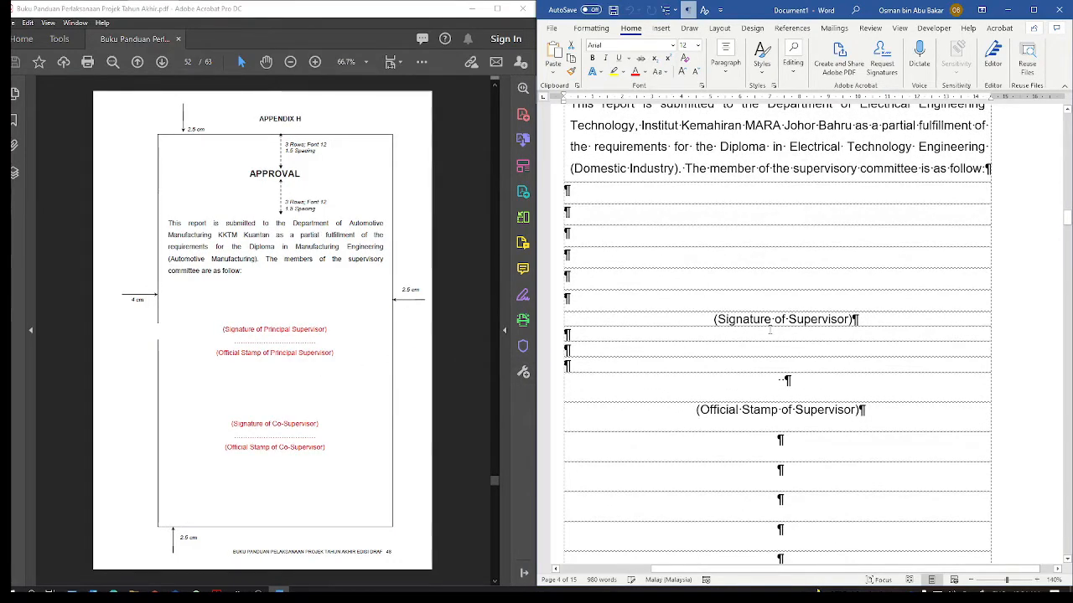
{"action": "scroll", "coordinate": [769, 329], "scroll_direction": "up", "scroll_amount": 3}
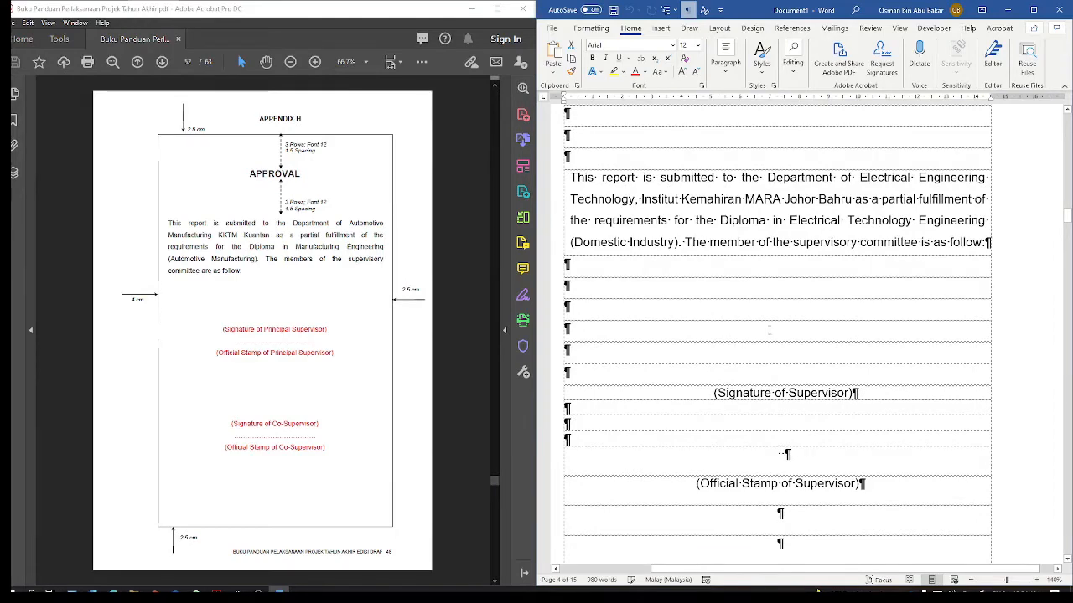
{"action": "scroll", "coordinate": [769, 330], "scroll_direction": "down", "scroll_amount": 1}
{"action": "scroll", "coordinate": [769, 329], "scroll_direction": "up", "scroll_amount": 4}
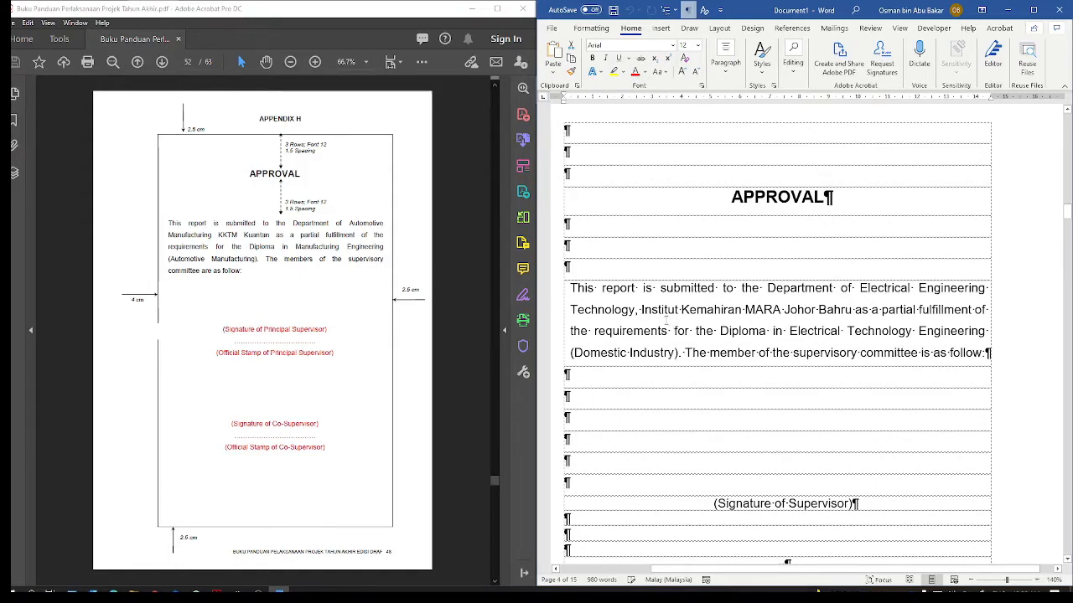
{"action": "left_click_drag", "start_coordinate": [641, 310], "coordinate": [782, 310]}
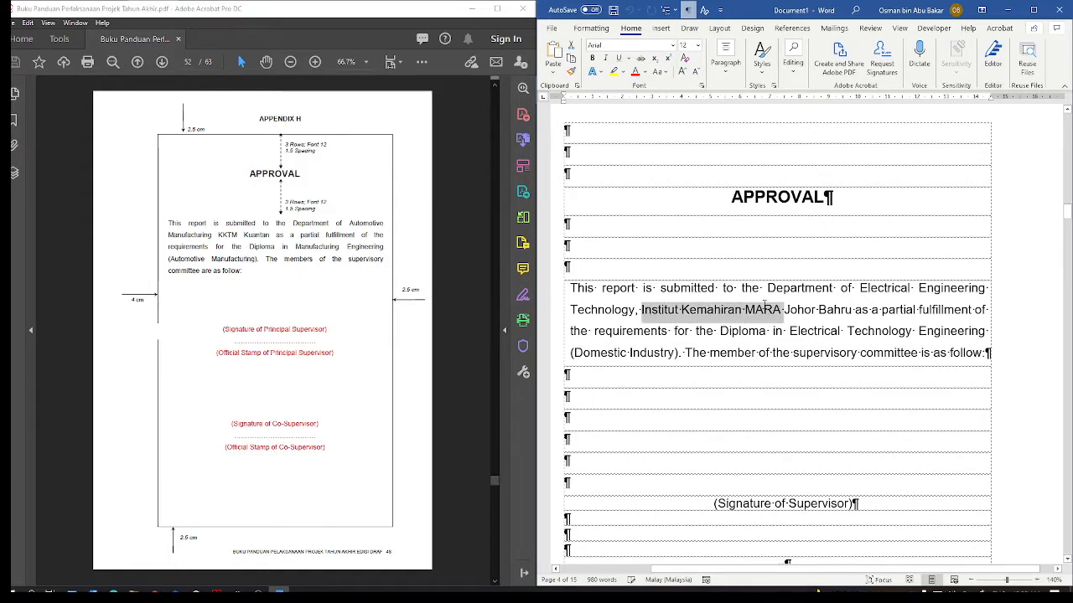
{"action": "left_click_drag", "start_coordinate": [721, 332], "coordinate": [987, 332]}
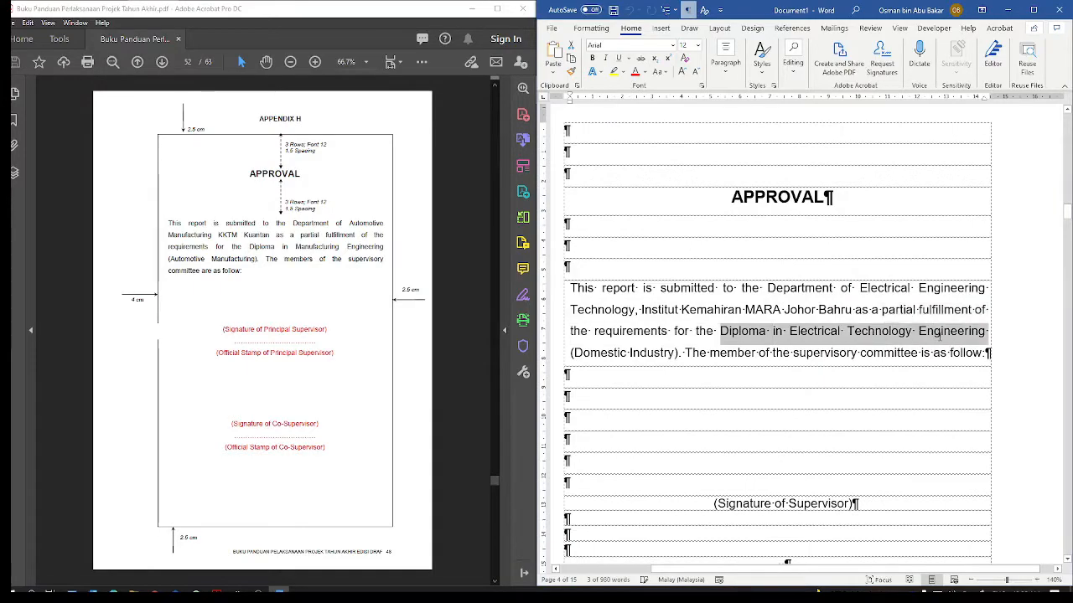
Step: Compare the two-supervisor approval page's heading, blank lines and statement with Appendix H in the guide
{"action": "scroll", "coordinate": [734, 409], "scroll_direction": "down", "scroll_amount": 10}
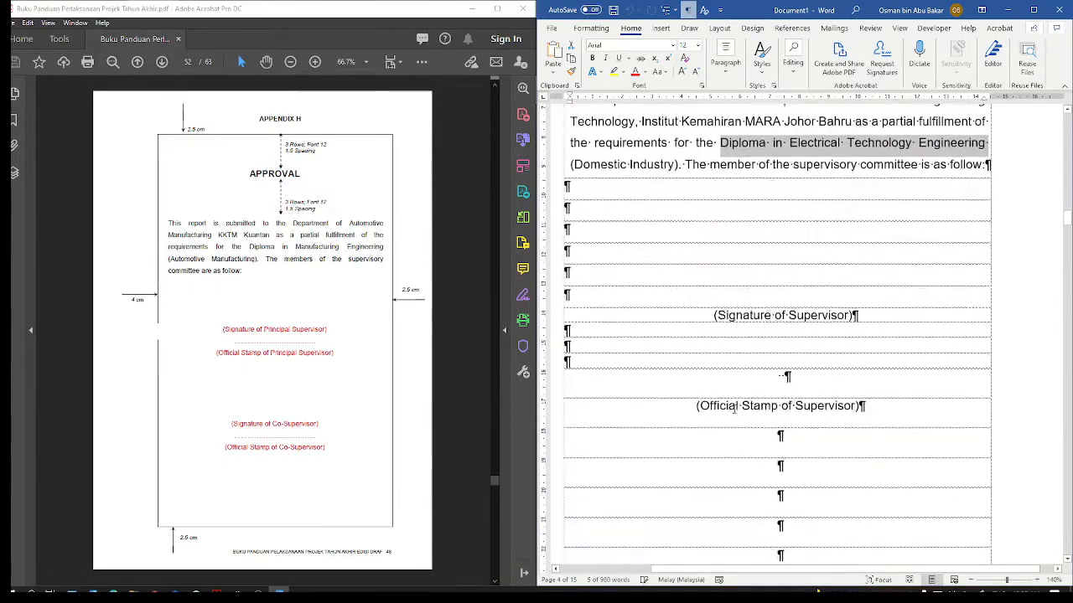
{"action": "scroll", "coordinate": [733, 408], "scroll_direction": "down", "scroll_amount": 6}
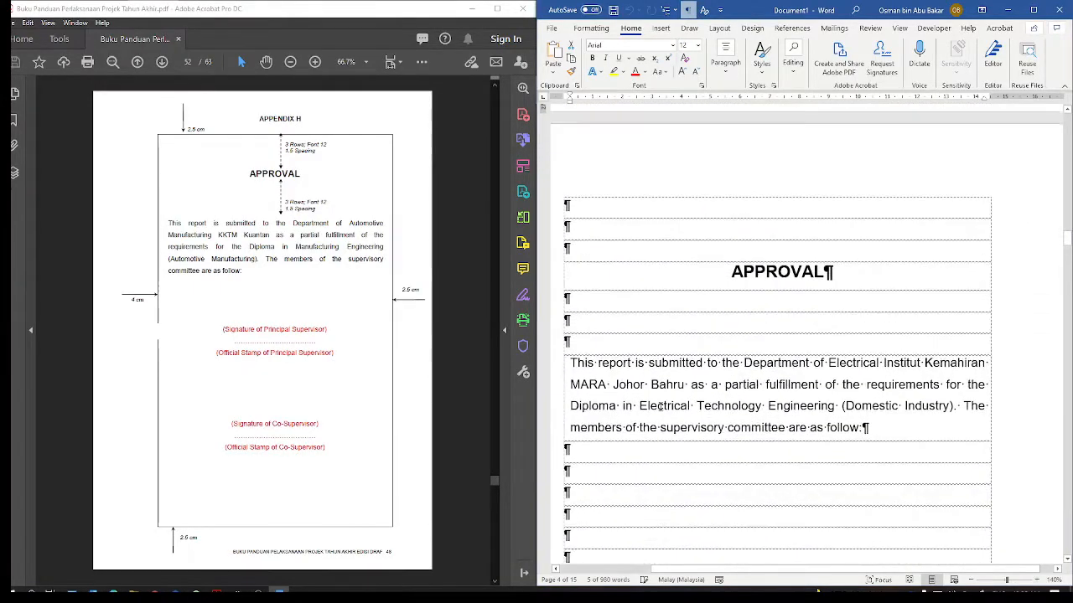
{"action": "scroll", "coordinate": [754, 402], "scroll_direction": "down", "scroll_amount": 1}
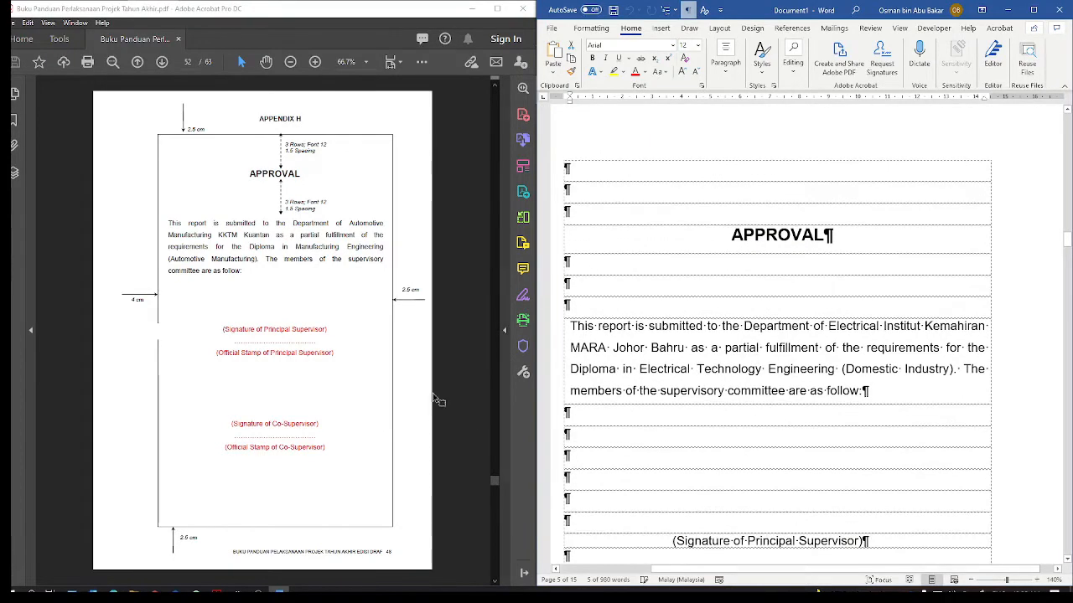
{"action": "scroll", "coordinate": [341, 398], "scroll_direction": "down", "scroll_amount": 1}
{"action": "scroll", "coordinate": [340, 398], "scroll_direction": "up", "scroll_amount": 1}
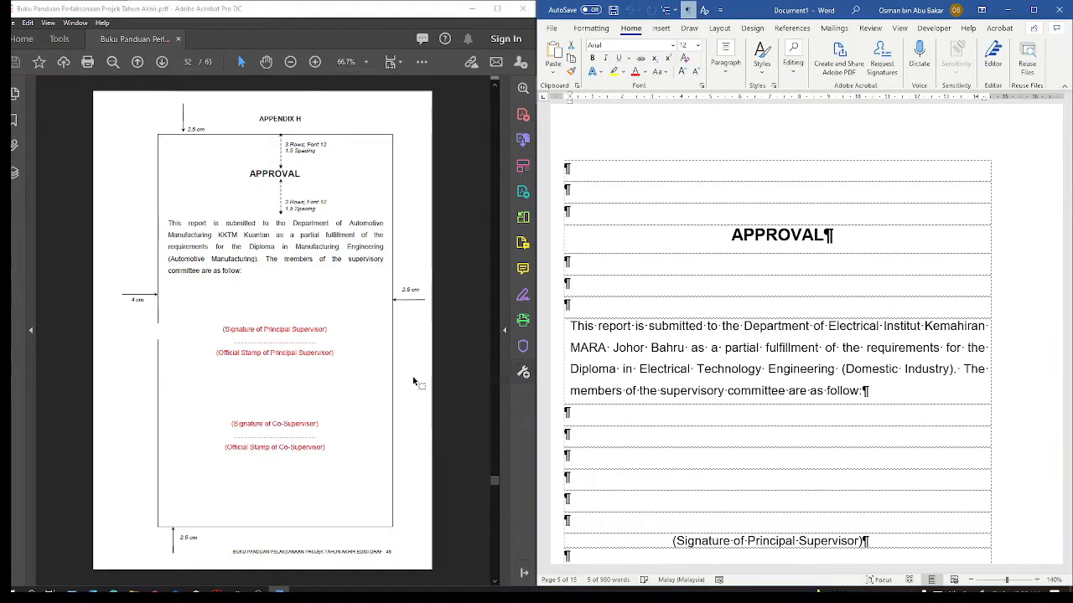
Step: Bring up Appendix I beside the template's abstract page and check the blank lines above and below the ABSTRACT heading
{"action": "scroll", "coordinate": [446, 379], "scroll_direction": "down", "scroll_amount": 1}
{"action": "scroll", "coordinate": [718, 375], "scroll_direction": "down", "scroll_amount": 10}
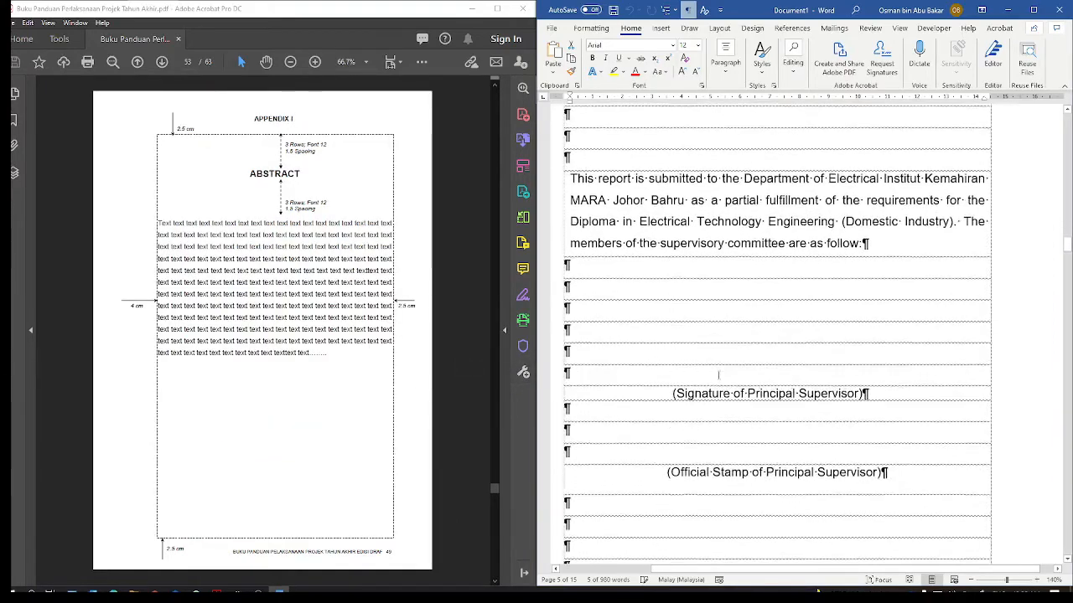
{"action": "scroll", "coordinate": [718, 375], "scroll_direction": "down", "scroll_amount": 8}
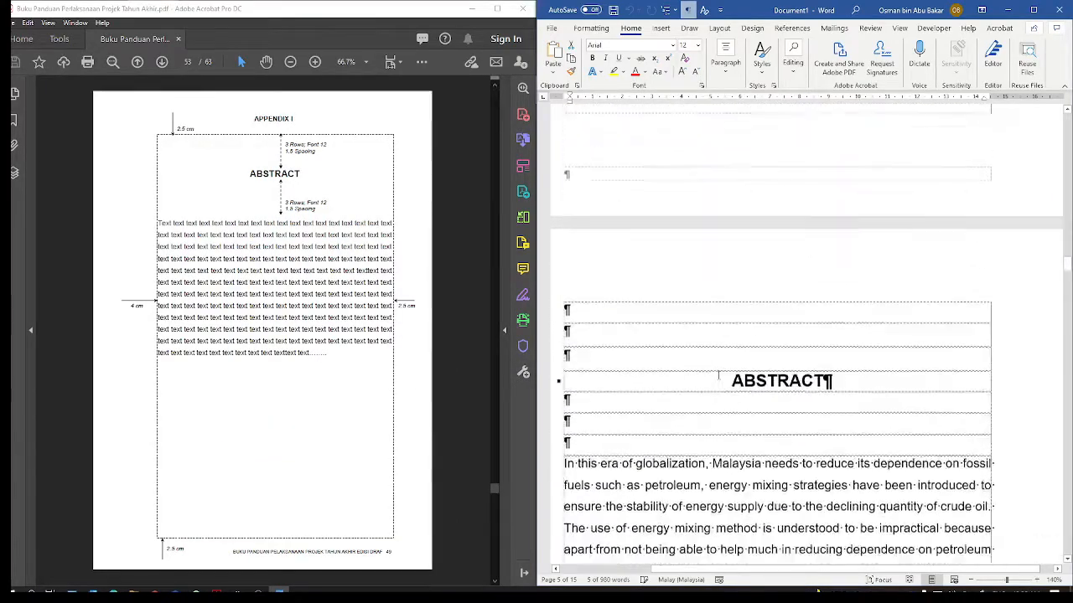
{"action": "scroll", "coordinate": [718, 375], "scroll_direction": "down", "scroll_amount": 1}
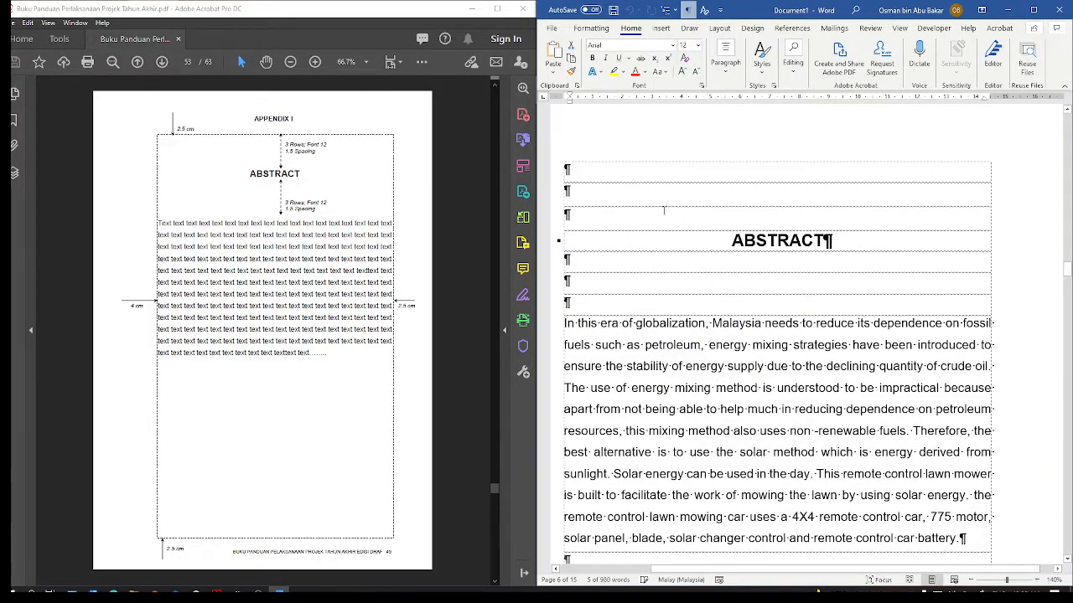
{"action": "left_click_drag", "start_coordinate": [750, 176], "coordinate": [749, 214]}
{"action": "left_click_drag", "start_coordinate": [621, 265], "coordinate": [625, 306]}
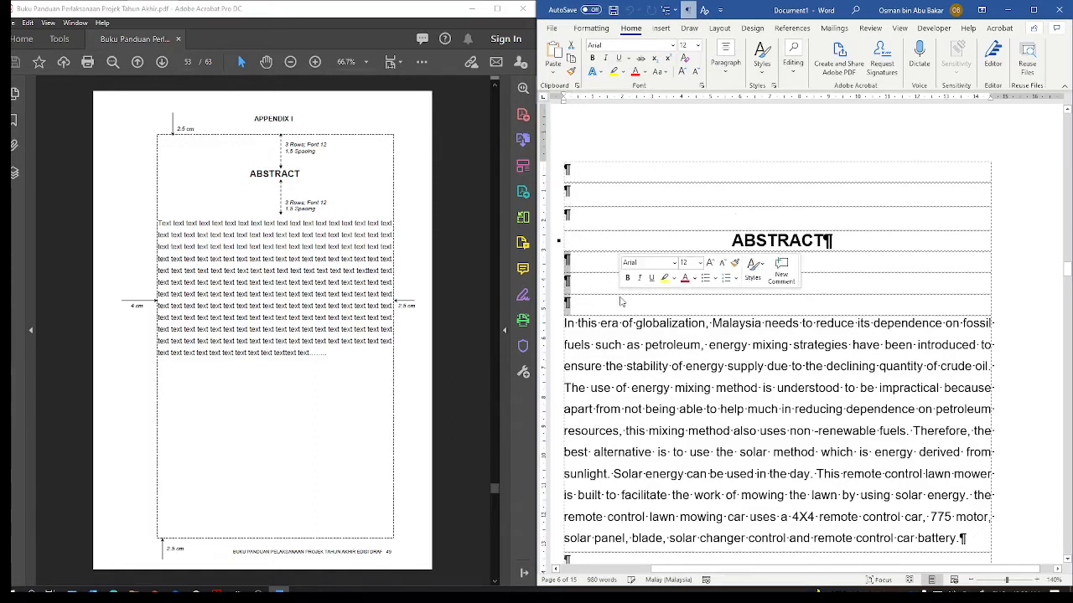
Step: Check the abstract's body paragraph against the text layout in Appendix I
{"action": "scroll", "coordinate": [776, 366], "scroll_direction": "down", "scroll_amount": 3}
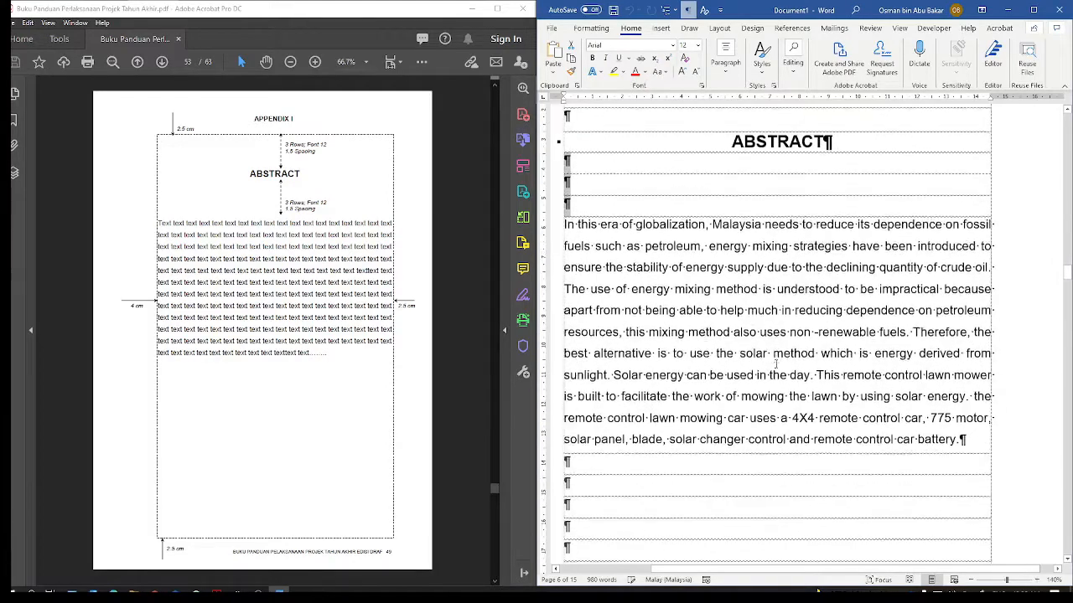
{"action": "scroll", "coordinate": [755, 352], "scroll_direction": "up", "scroll_amount": 1}
{"action": "left_click", "coordinate": [697, 315]}
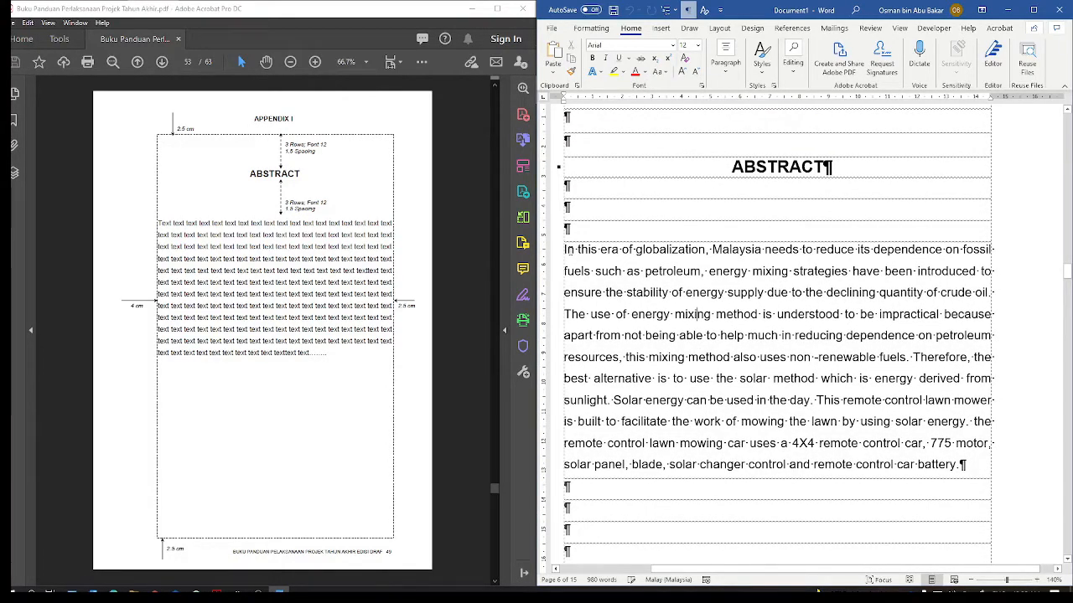
{"action": "scroll", "coordinate": [570, 251], "scroll_direction": "up", "scroll_amount": 2}
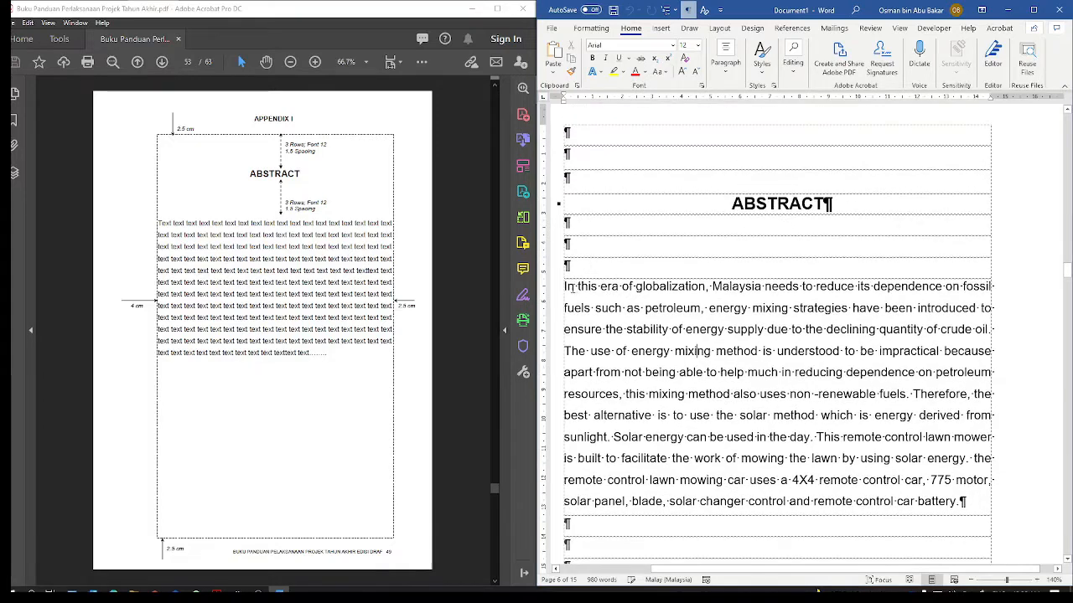
{"action": "left_click_drag", "start_coordinate": [565, 287], "coordinate": [943, 502]}
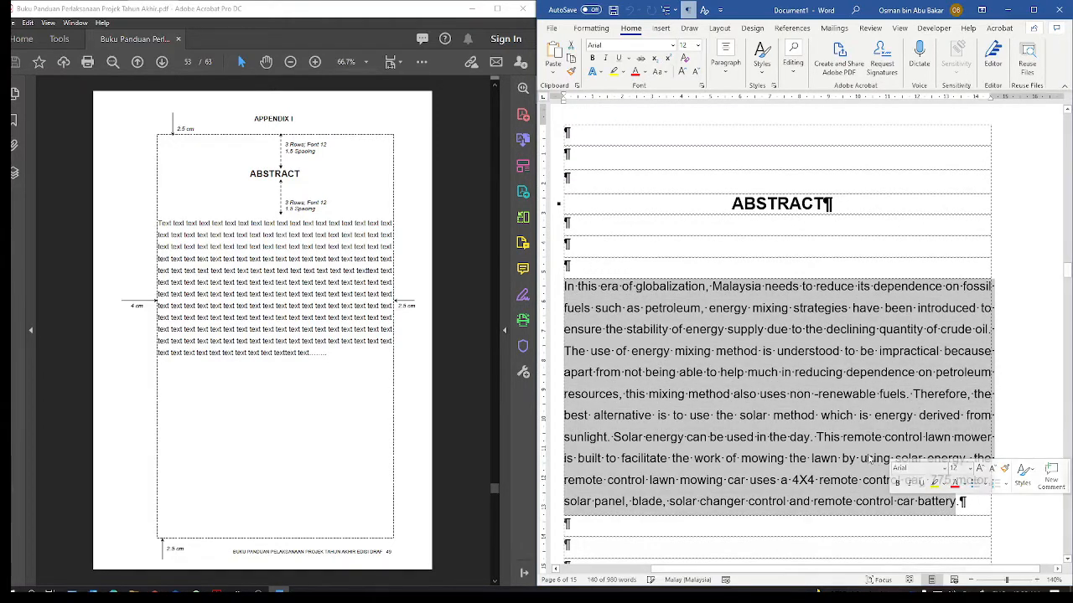
{"action": "scroll", "coordinate": [737, 394], "scroll_direction": "up", "scroll_amount": 1}
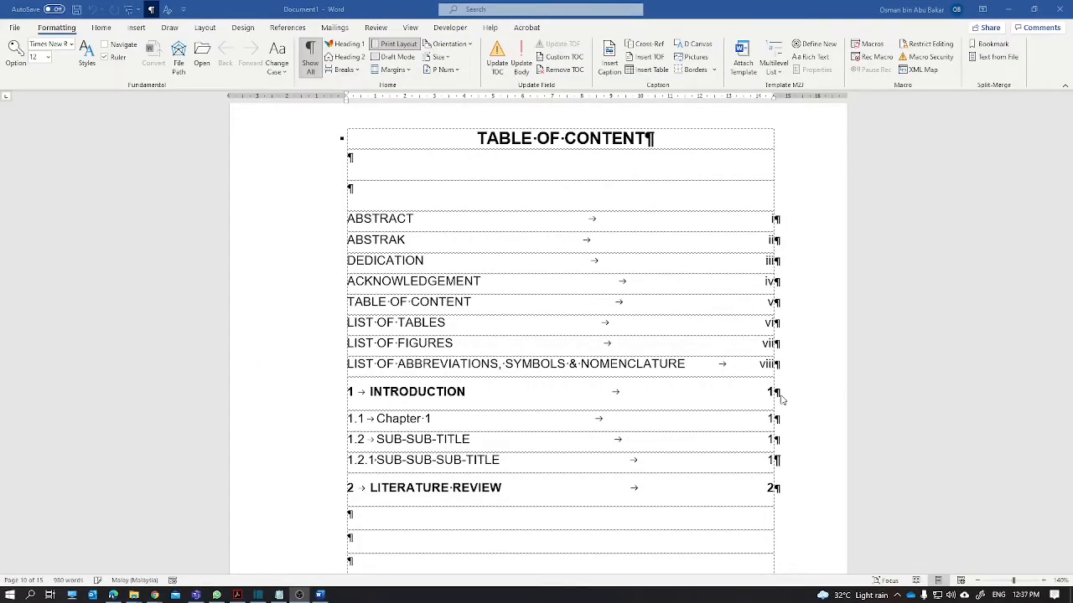
Step: Review the template's table of content, lists of tables, figures and abbreviations, and the start of Chapter 1
{"action": "scroll", "coordinate": [651, 395], "scroll_direction": "down", "scroll_amount": 15}
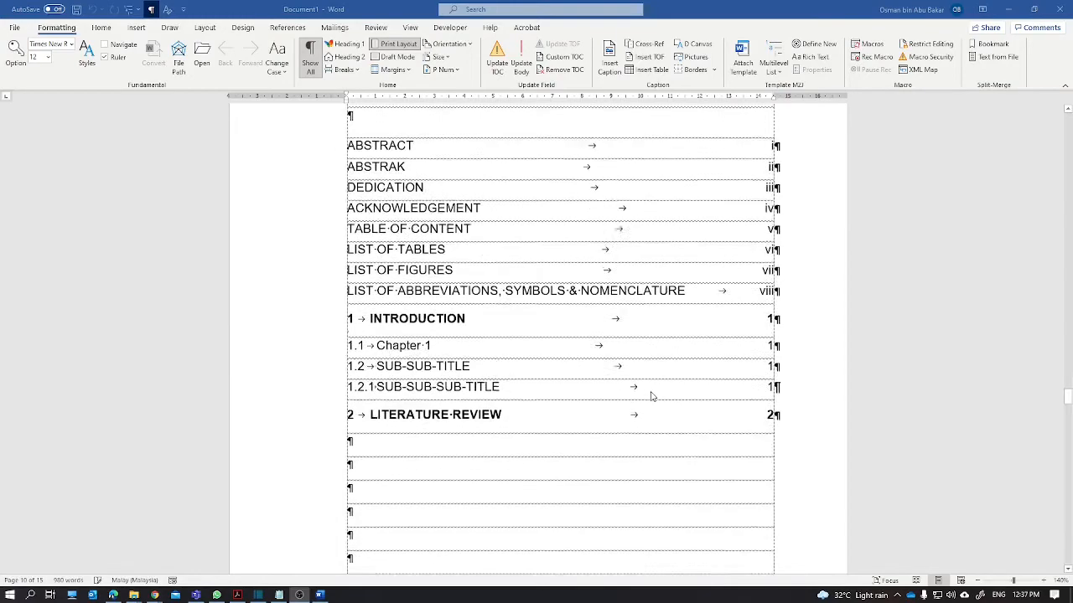
{"action": "scroll", "coordinate": [652, 396], "scroll_direction": "down", "scroll_amount": 15}
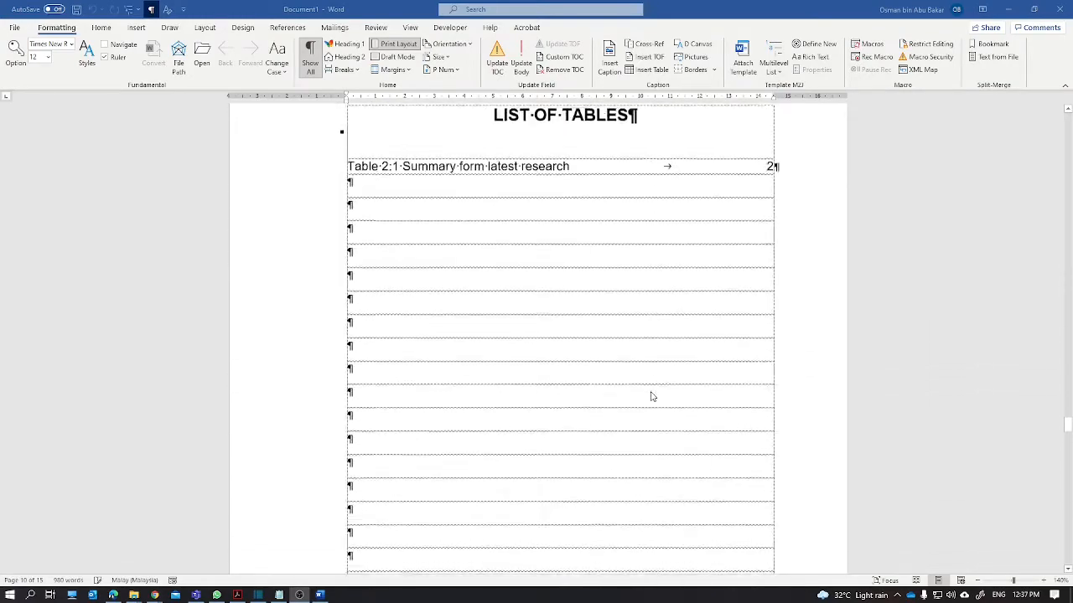
{"action": "scroll", "coordinate": [652, 396], "scroll_direction": "down", "scroll_amount": 15}
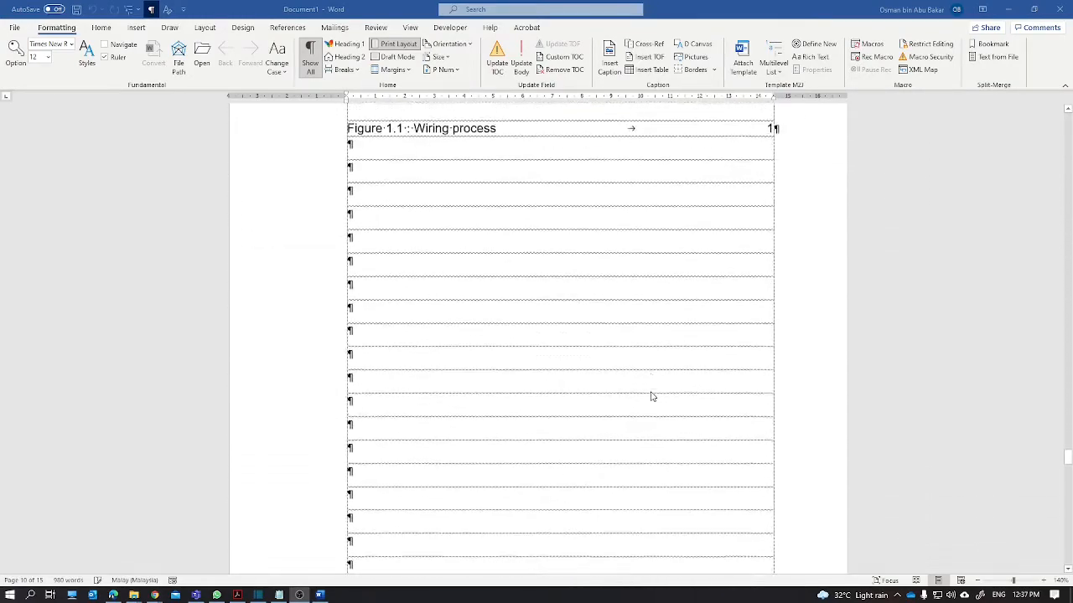
{"action": "scroll", "coordinate": [651, 396], "scroll_direction": "down", "scroll_amount": 15}
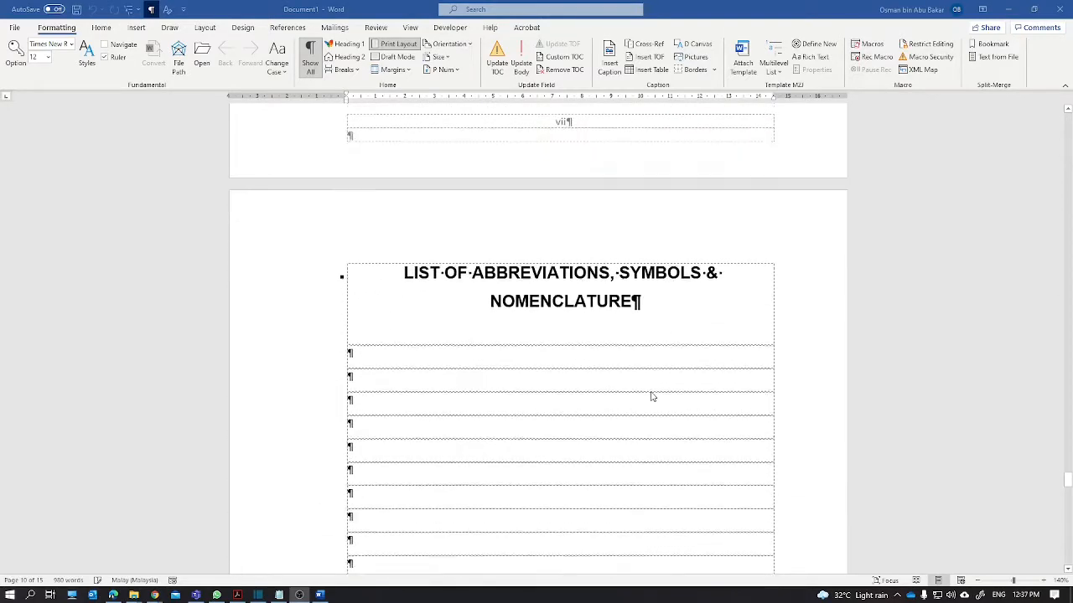
{"action": "scroll", "coordinate": [652, 395], "scroll_direction": "down", "scroll_amount": 2}
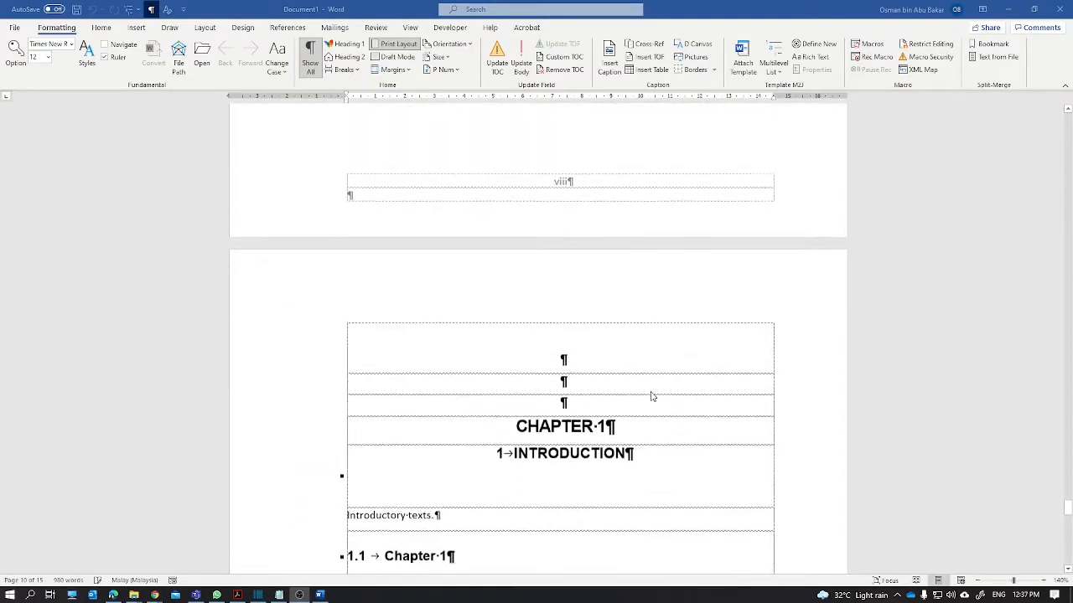
{"action": "scroll", "coordinate": [652, 395], "scroll_direction": "up", "scroll_amount": 7}
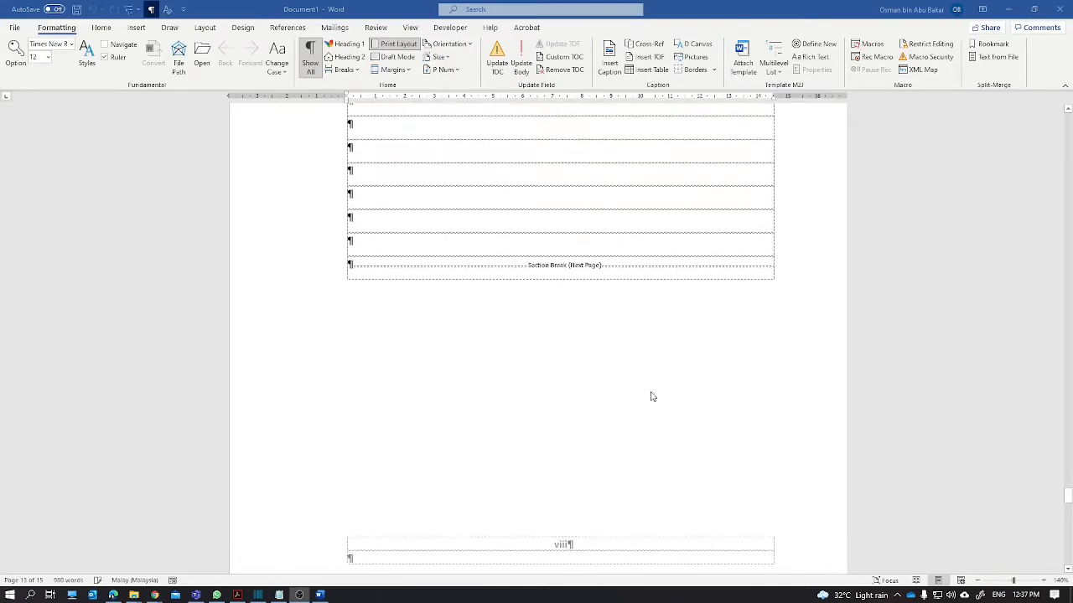
{"action": "scroll", "coordinate": [652, 395], "scroll_direction": "down", "scroll_amount": 5}
{"action": "scroll", "coordinate": [652, 395], "scroll_direction": "down", "scroll_amount": 2}
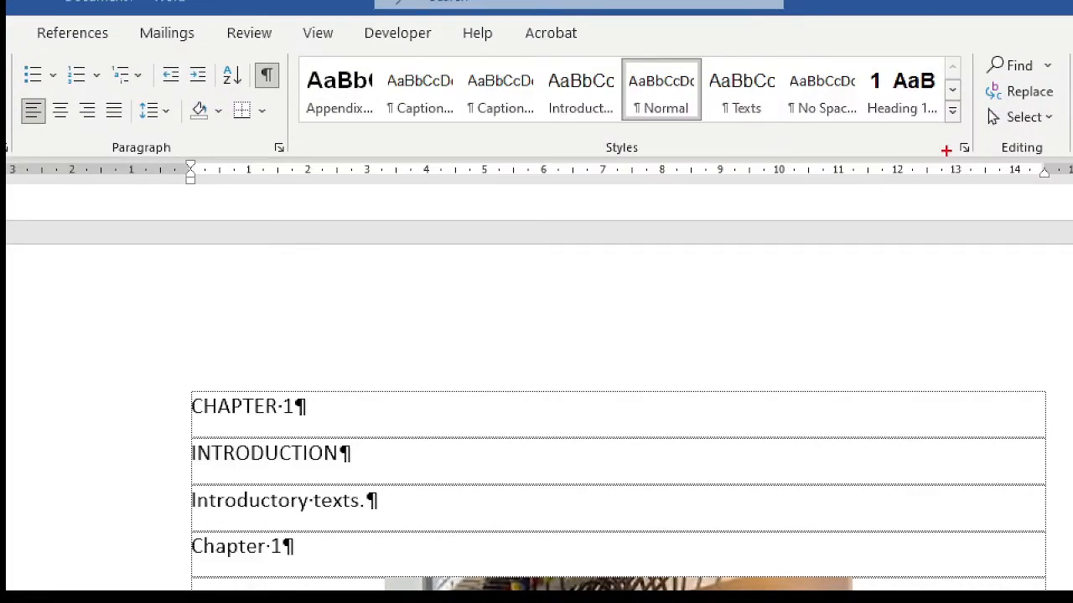
Step: Bring up the full list of styles and apply the Title,CHAPTER style to the CHAPTER 1 line
{"action": "mouse_move", "coordinate": [968, 132]}
{"action": "left_mouse_down"}
{"action": "mouse_move", "coordinate": [958, 144]}
{"action": "mouse_move", "coordinate": [982, 130]}
{"action": "left_mouse_up"}
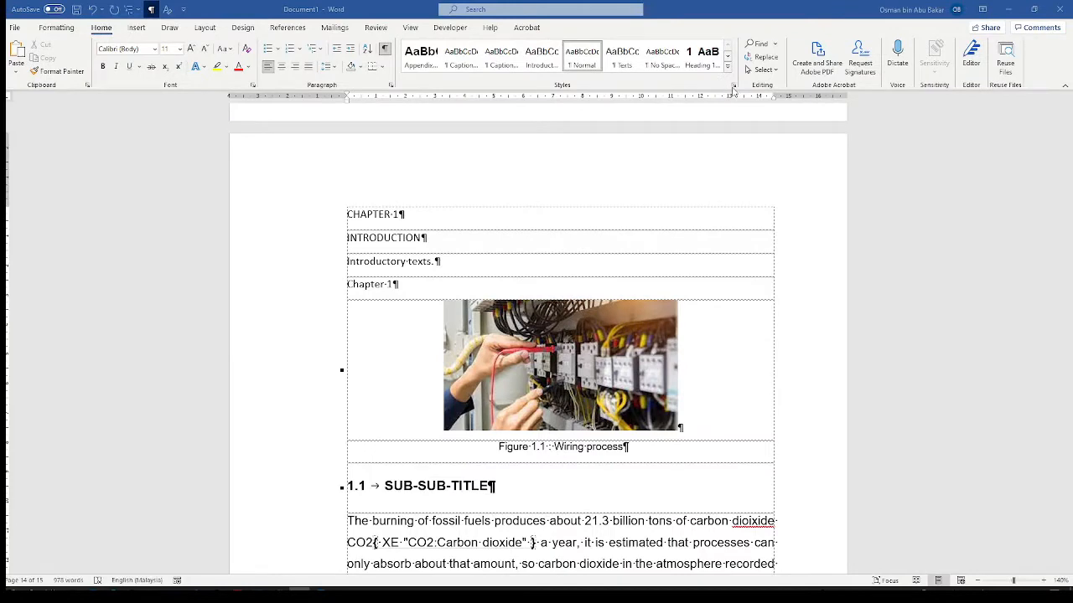
{"action": "left_click", "coordinate": [733, 85]}
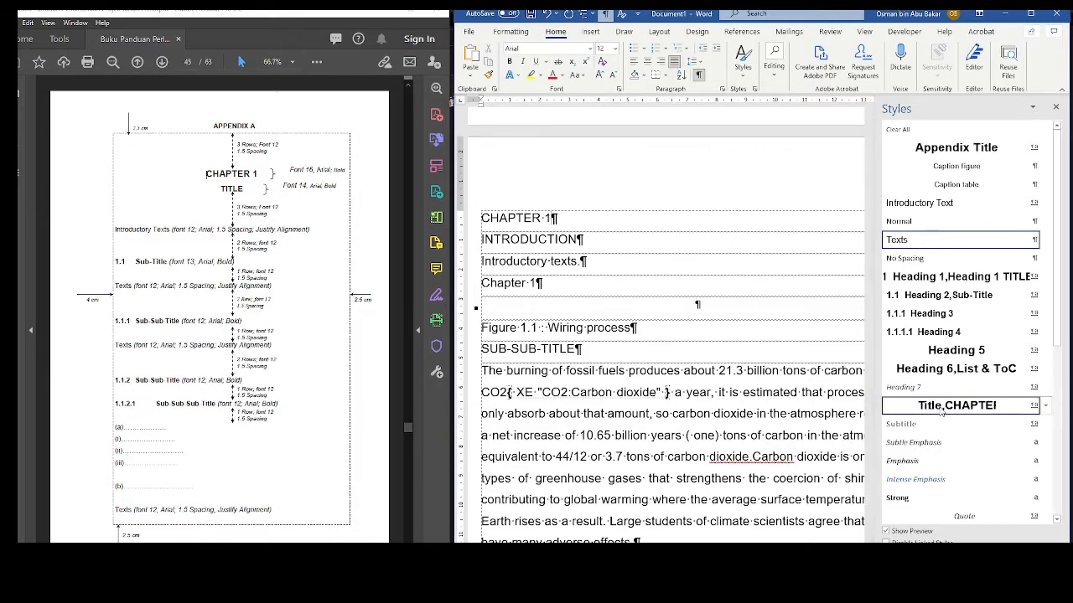
{"action": "left_click", "coordinate": [941, 409]}
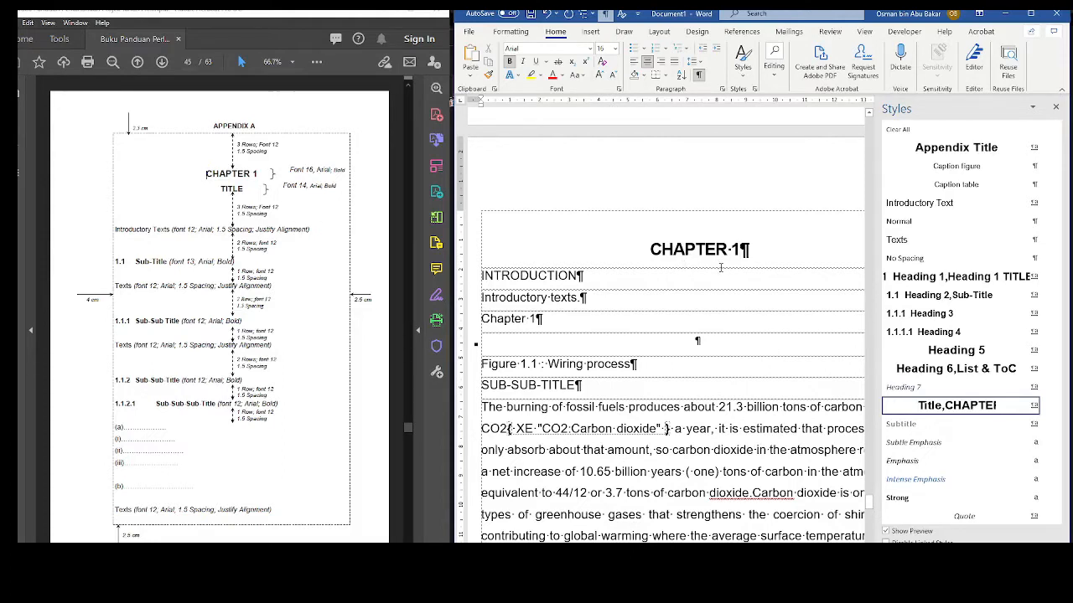
{"action": "mouse_move", "coordinate": [951, 410]}
Step: Apply the Heading 1,Heading 1 TITLE style to the INTRODUCTION line below CHAPTER 1
{"action": "left_click", "coordinate": [616, 282]}
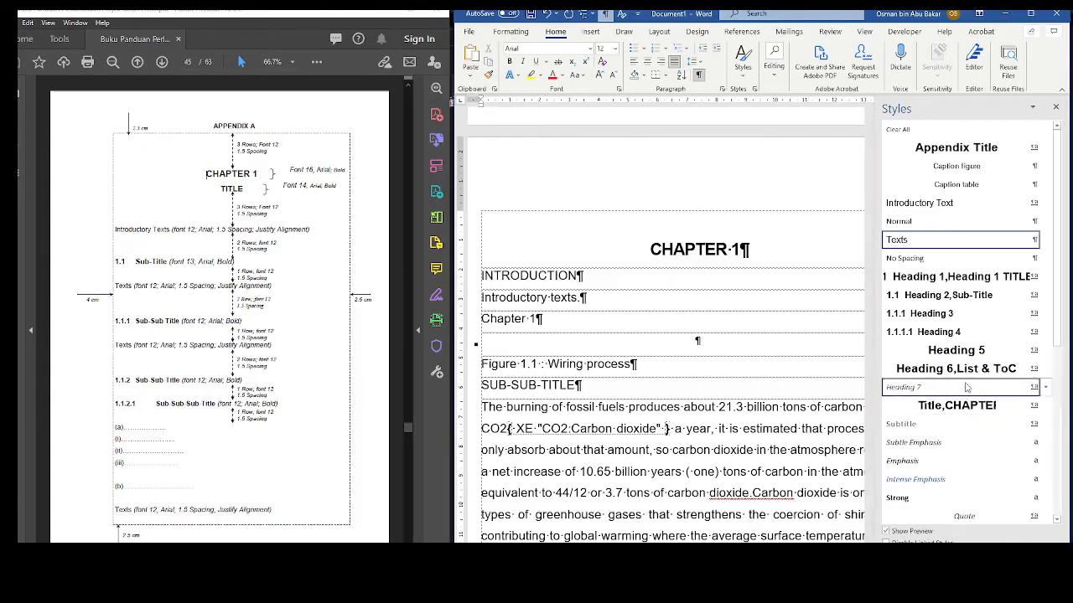
{"action": "mouse_move", "coordinate": [949, 345]}
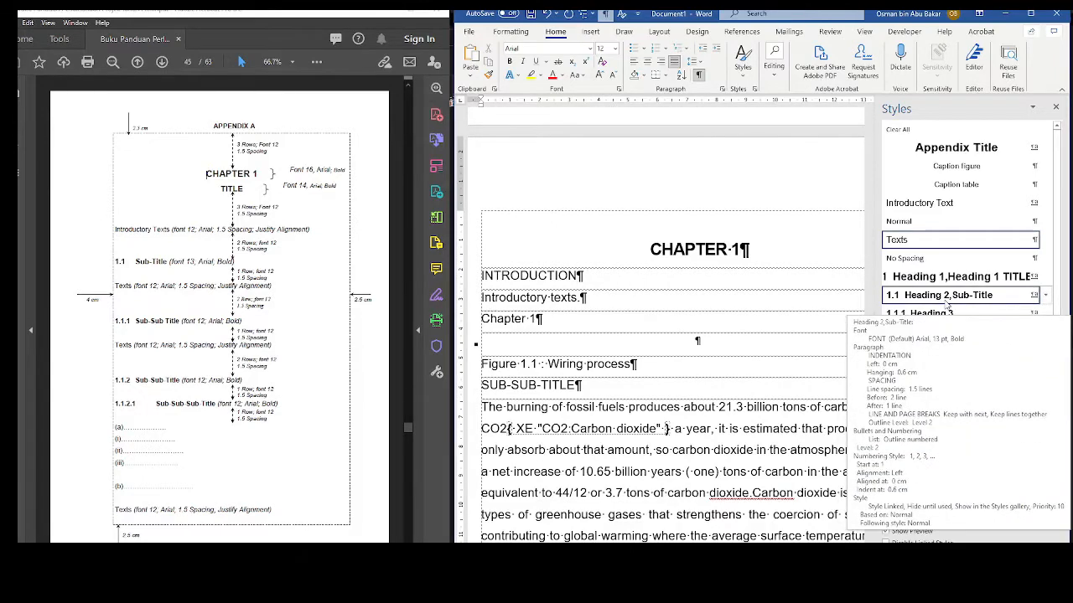
{"action": "mouse_move", "coordinate": [941, 281]}
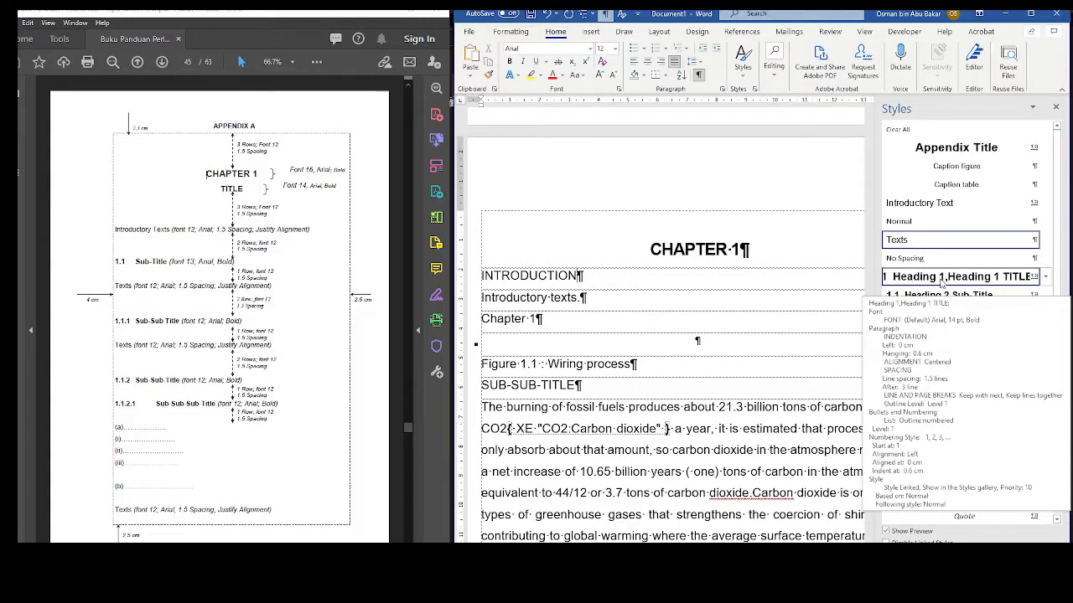
{"action": "left_click", "coordinate": [941, 281]}
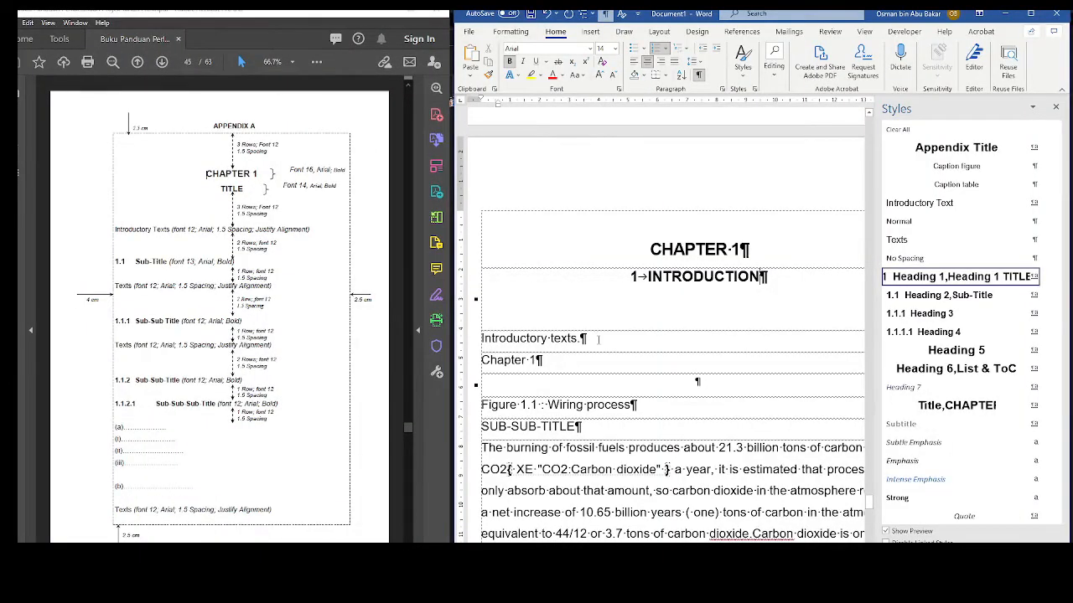
Step: Replace the "Chapter 1" line below the introductory texts with "Introduction to project"
{"action": "left_click", "coordinate": [598, 338]}
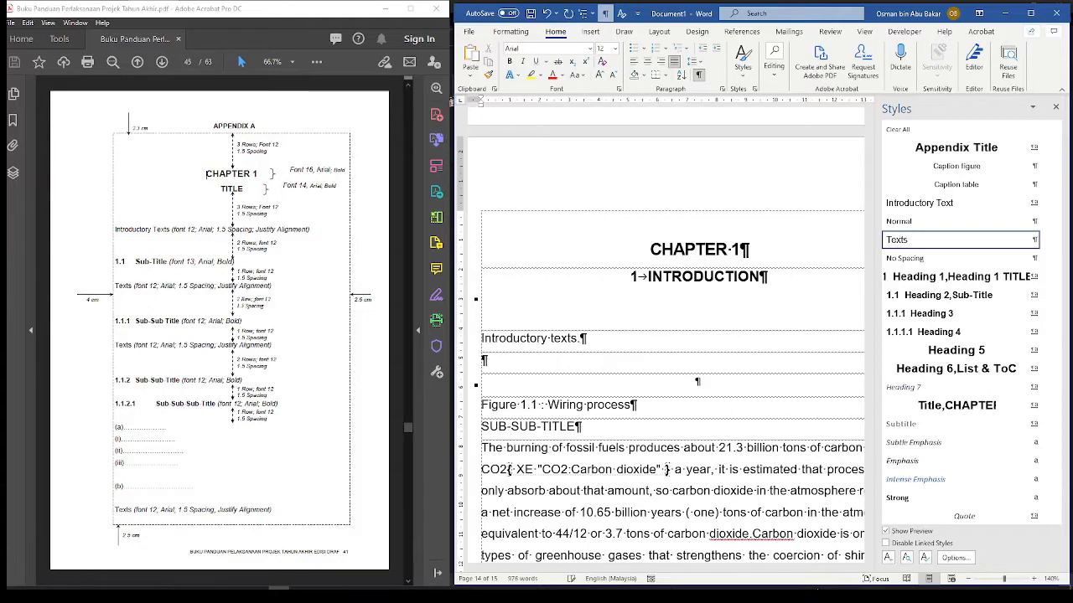
{"action": "type", "text": "IN"}
{"action": "key", "text": "BackSpace"}
{"action": "key", "text": "BackSpace"}
{"action": "type", "text": "Introduction "}
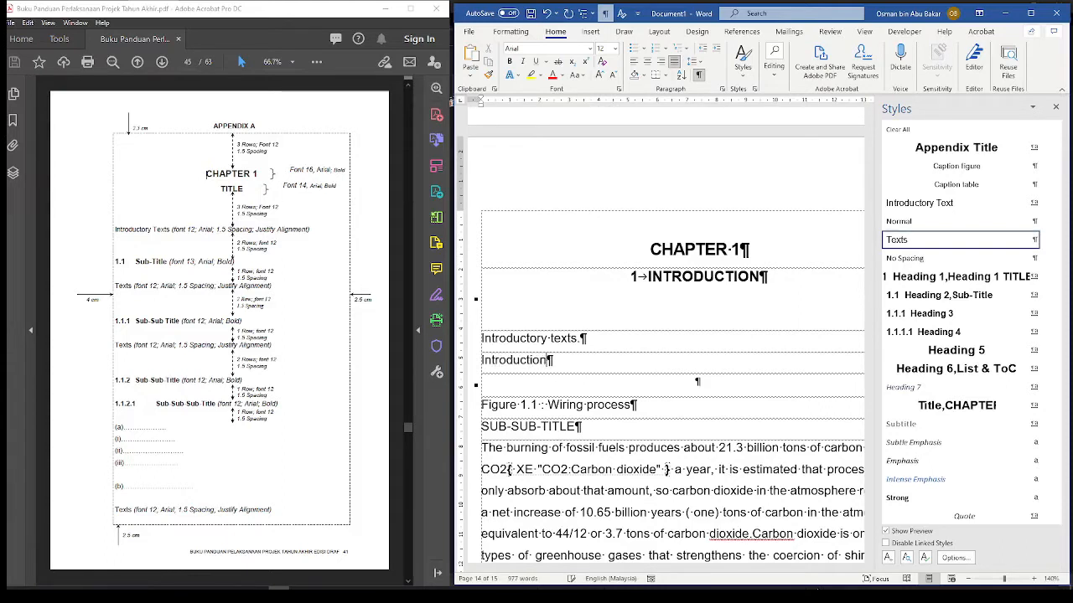
{"action": "type", "text": "to project"}
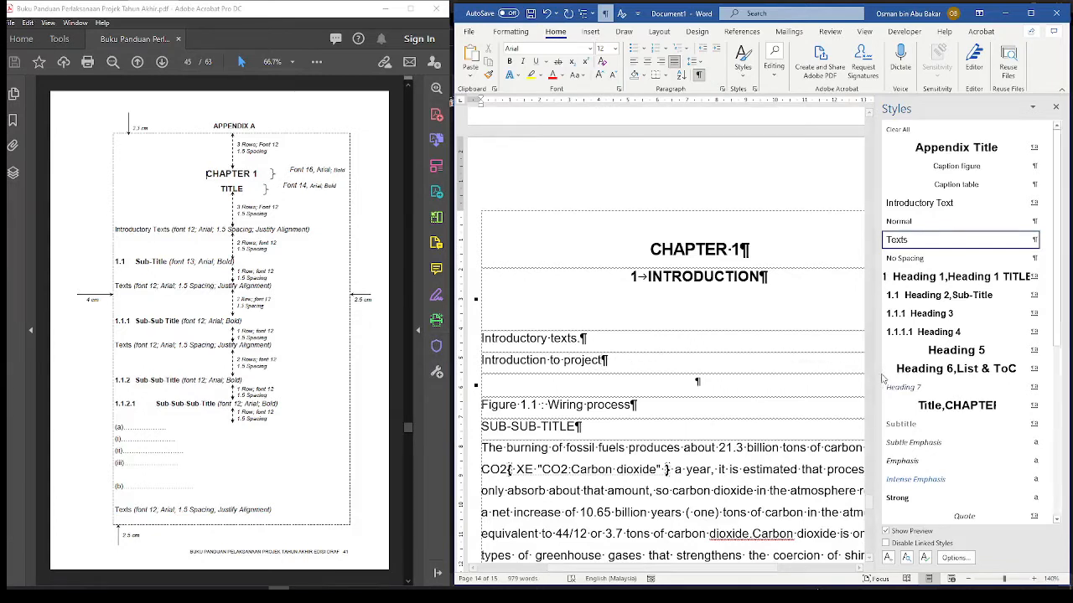
Step: Apply the Heading 2,Sub-Title style to the "Introduction to project" line and delete the "Figure 1.1 : Wiring process" line below it
{"action": "mouse_move", "coordinate": [925, 304]}
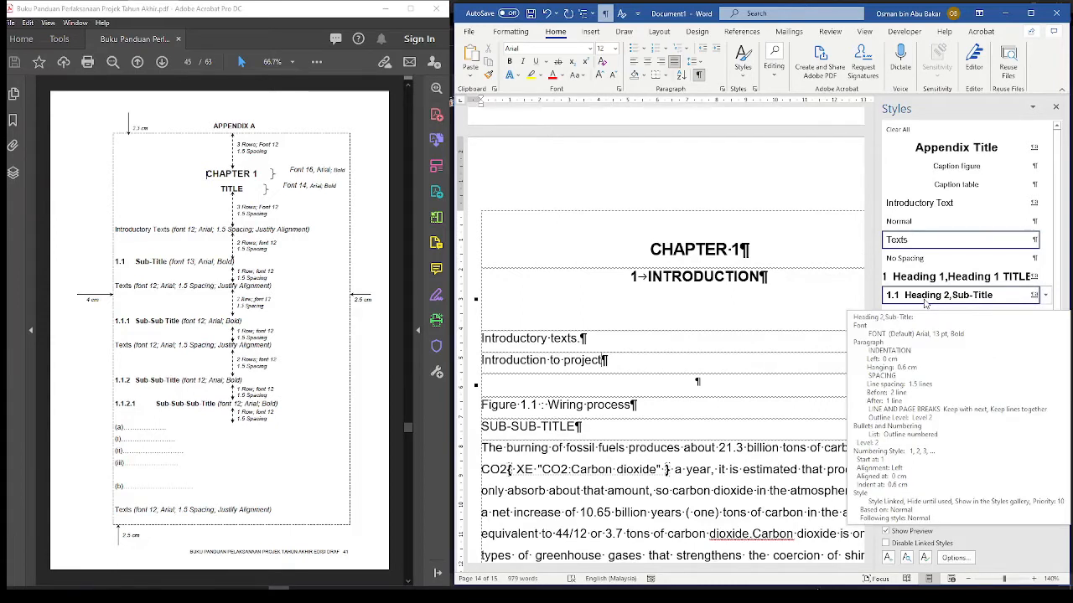
{"action": "left_click", "coordinate": [925, 304]}
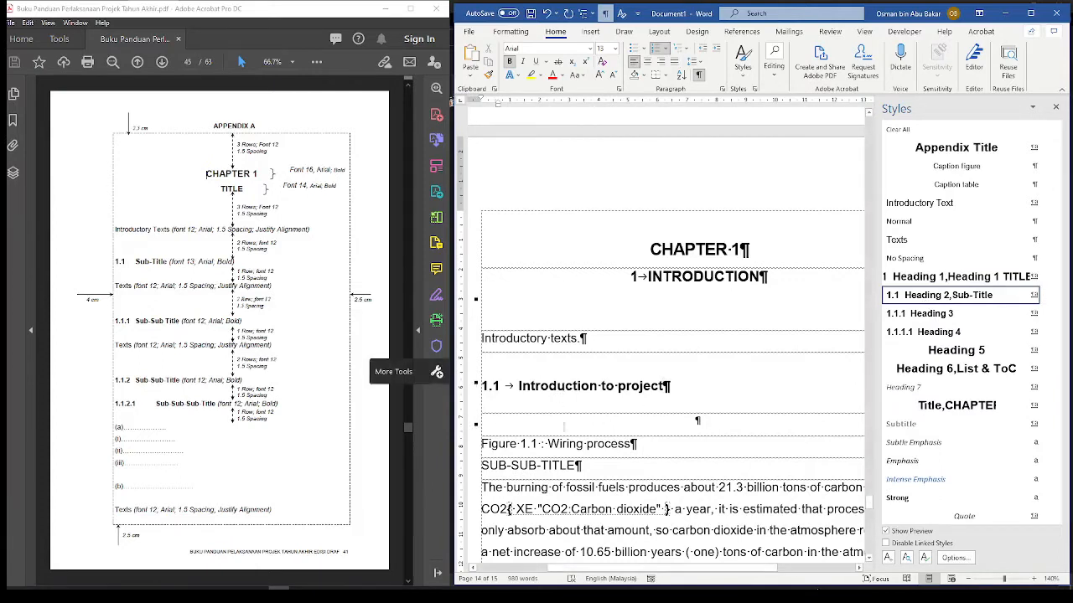
{"action": "left_click", "coordinate": [642, 445]}
{"action": "left_click_drag", "start_coordinate": [642, 445], "coordinate": [484, 447]}
{"action": "key", "text": "Delete"}
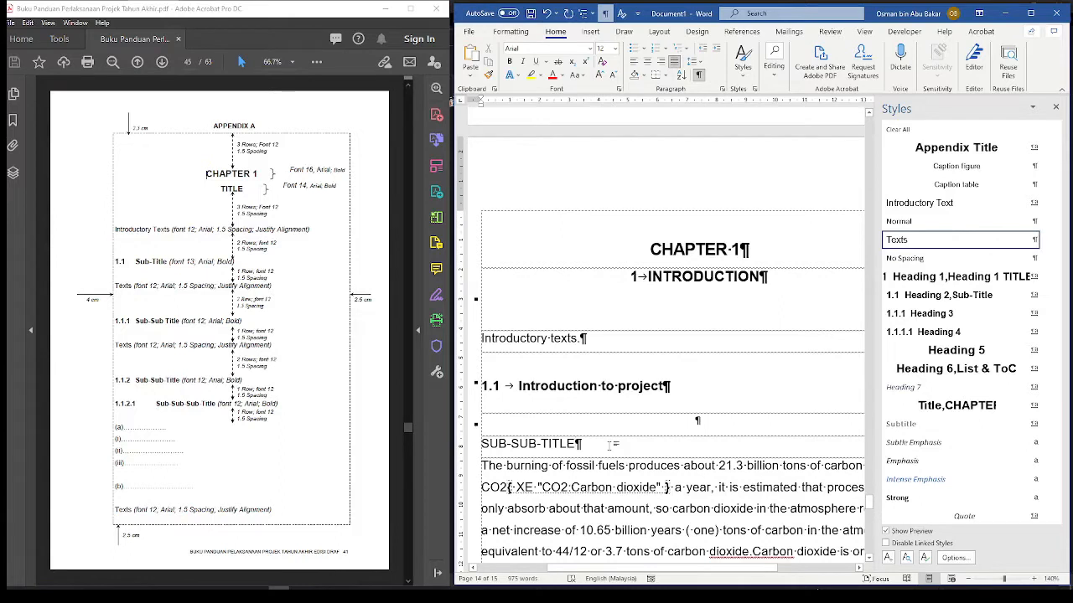
Step: Replace the SUB-SUB-TITLE line with "Scope of studies" and apply the Heading 2,Sub-Title style to it
{"action": "left_click", "coordinate": [609, 445]}
{"action": "key", "text": "BackSpace"}
{"action": "key", "text": "BackSpace"}
{"action": "key", "text": "BackSpace"}
{"action": "key", "text": "BackSpace"}
{"action": "key", "text": "BackSpace"}
{"action": "key", "text": "BackSpace"}
{"action": "key", "text": "BackSpace"}
{"action": "key", "text": "BackSpace"}
{"action": "key", "text": "BackSpace"}
{"action": "key", "text": "BackSpace"}
{"action": "key", "text": "BackSpace"}
{"action": "key", "text": "BackSpace"}
{"action": "key", "text": "BackSpace"}
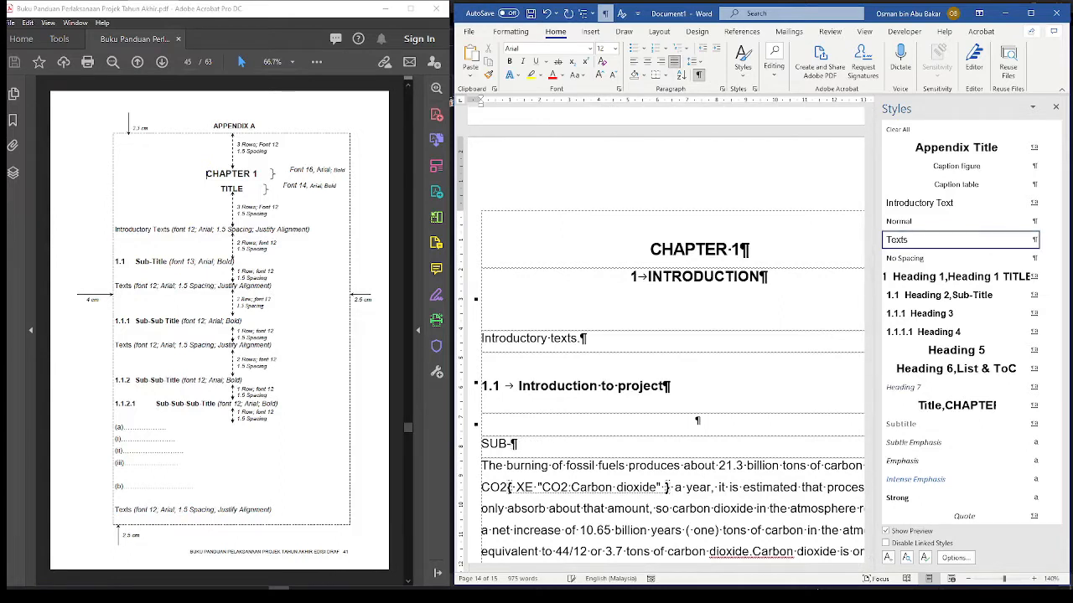
{"action": "type", "text": "sco"}
{"action": "key", "text": "BackSpace"}
{"action": "key", "text": "BackSpace"}
{"action": "key", "text": "BackSpace"}
{"action": "type", "text": "Scope of stui"}
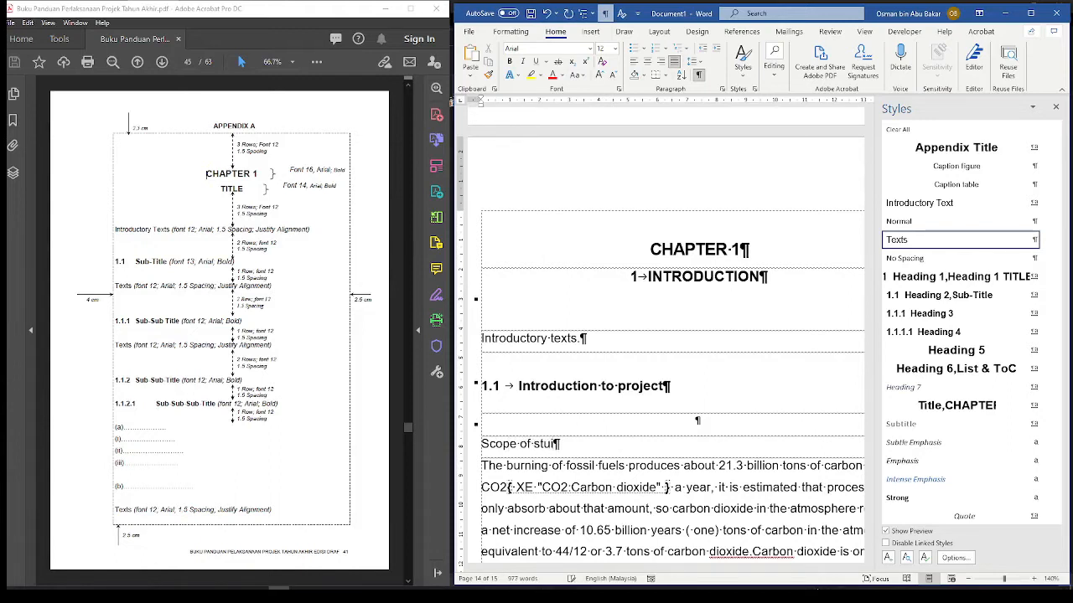
{"action": "key", "text": "BackSpace"}
{"action": "type", "text": "dies"}
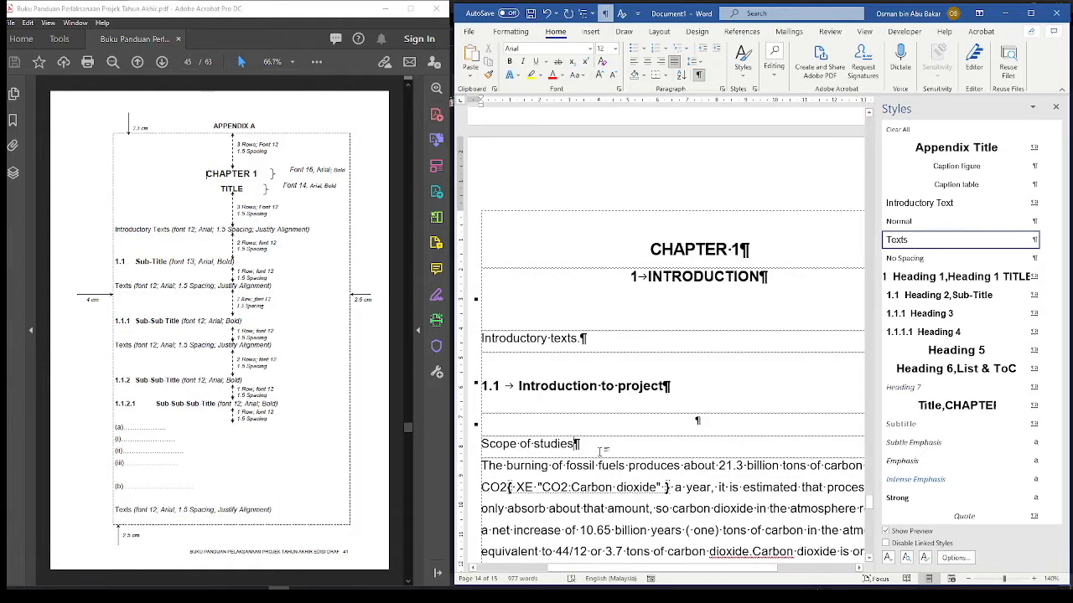
{"action": "left_click", "coordinate": [940, 306]}
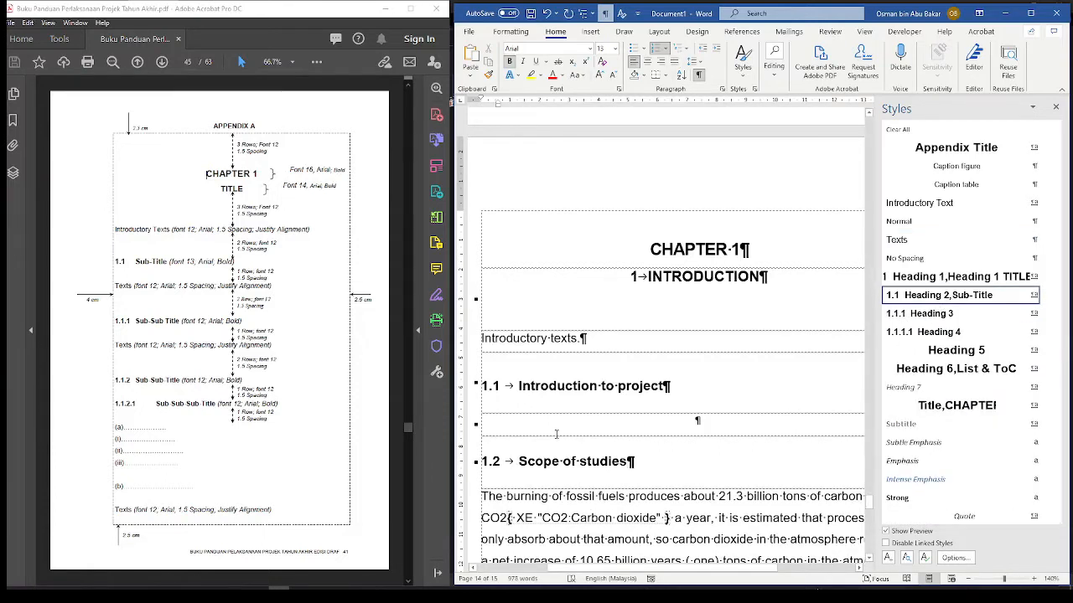
Step: Add the paragraph "The burning of fosiils fuels." directly below the "Scope of studies" heading and give it the Texts style
{"action": "left_click", "coordinate": [649, 475]}
{"action": "scroll", "coordinate": [670, 481], "scroll_direction": "down", "scroll_amount": 2}
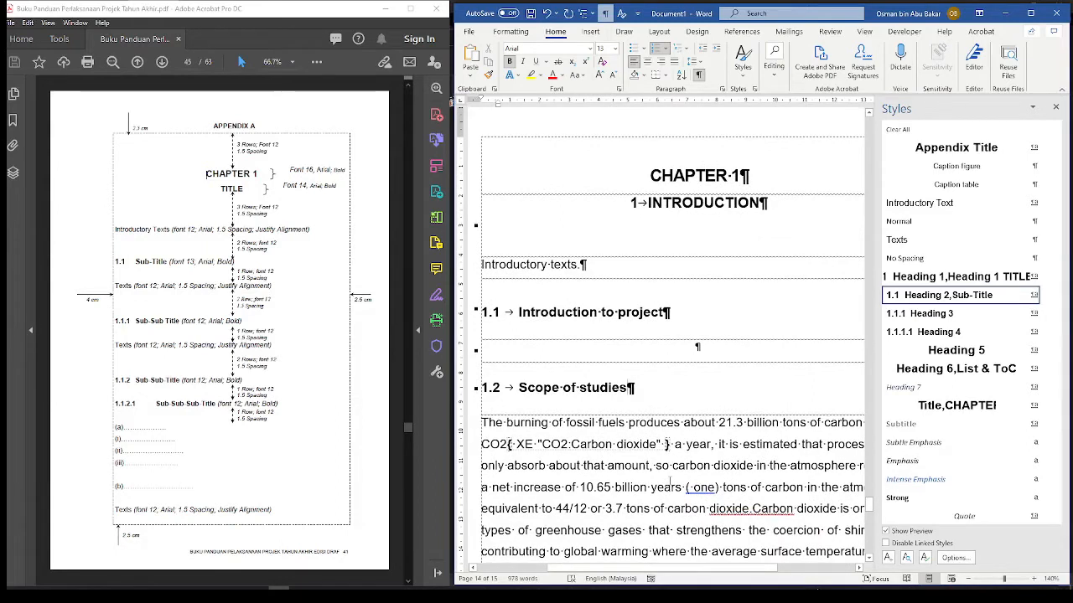
{"action": "key", "text": "Return"}
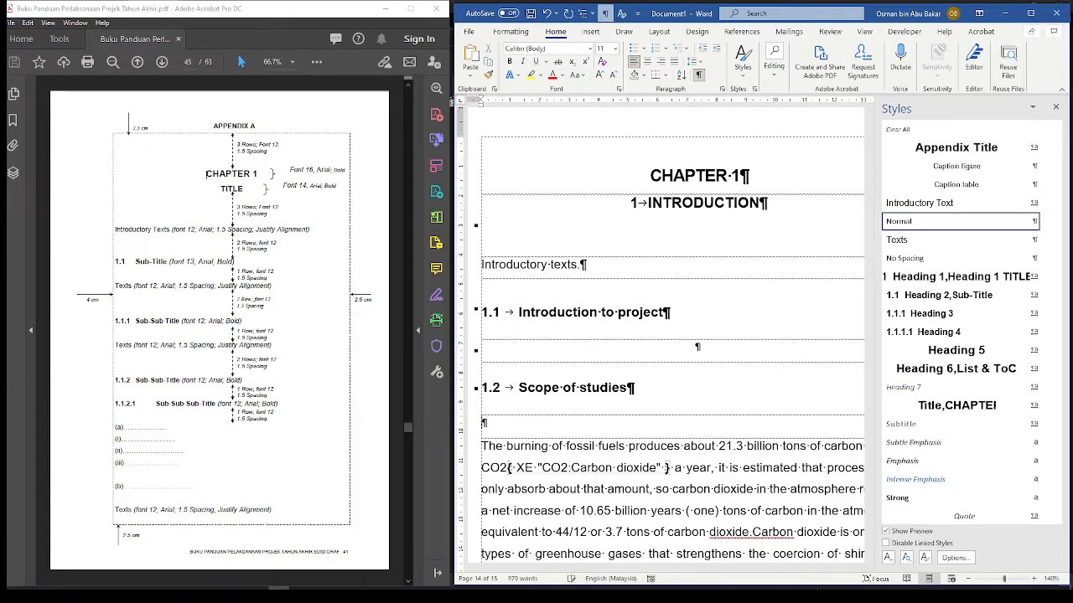
{"action": "type", "text": "The burning "}
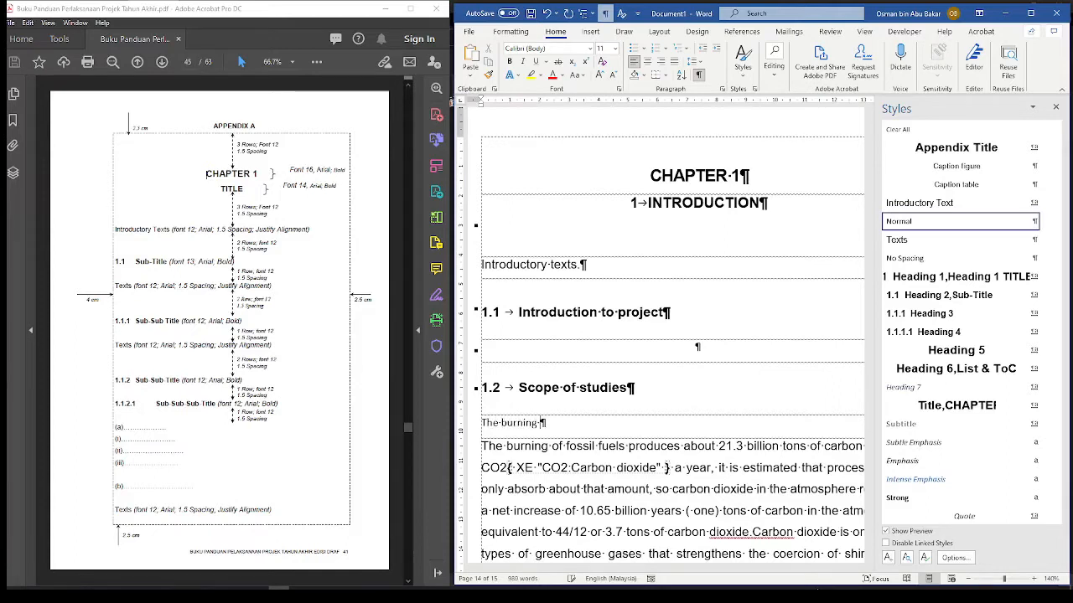
{"action": "type", "text": "of fosii"}
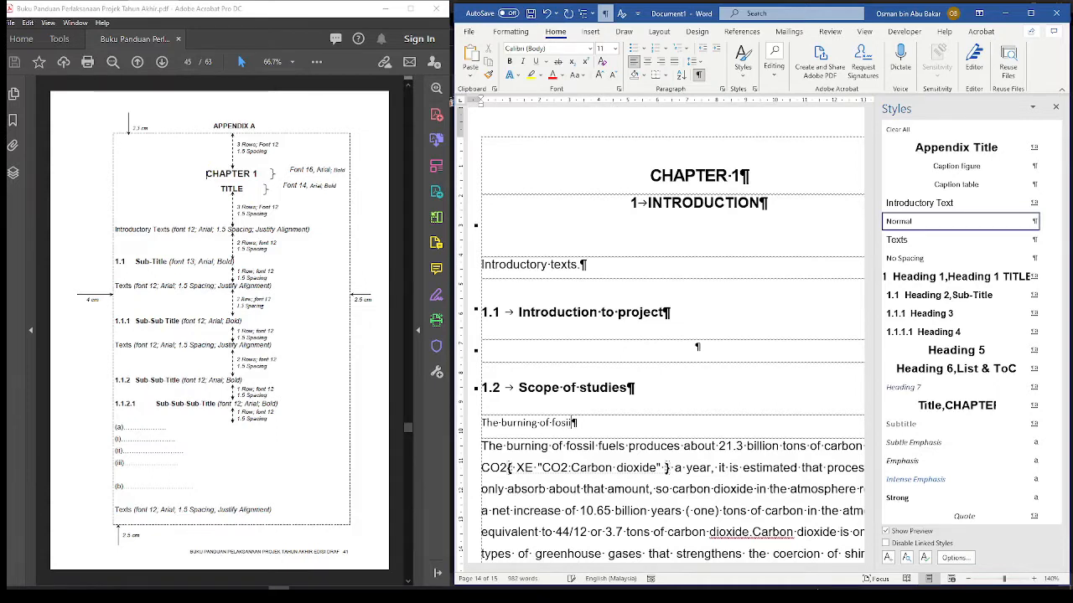
{"action": "type", "text": "ls fuels."}
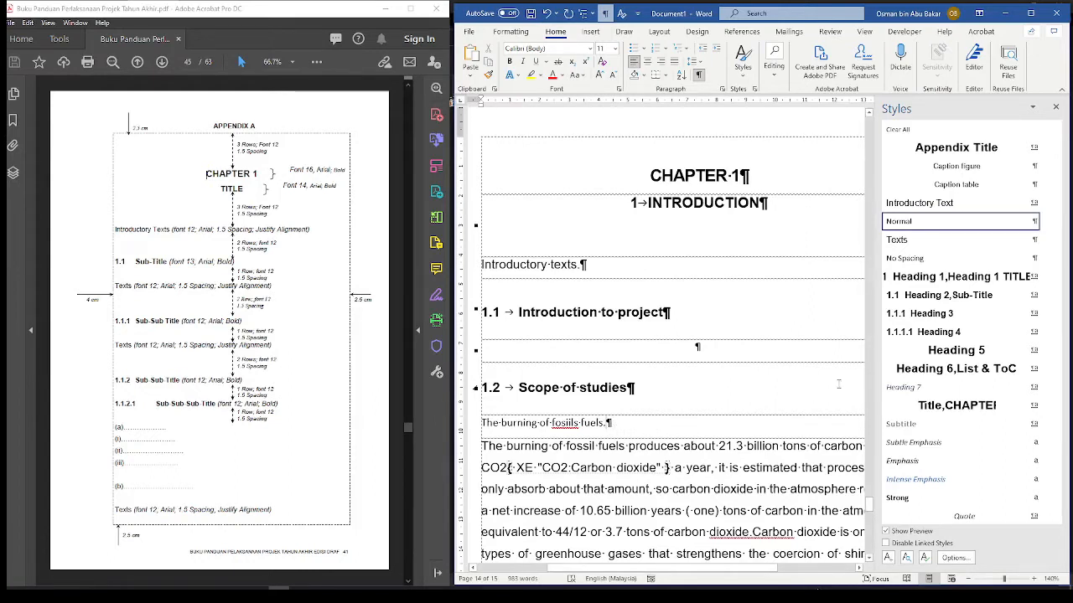
{"action": "left_click", "coordinate": [907, 247]}
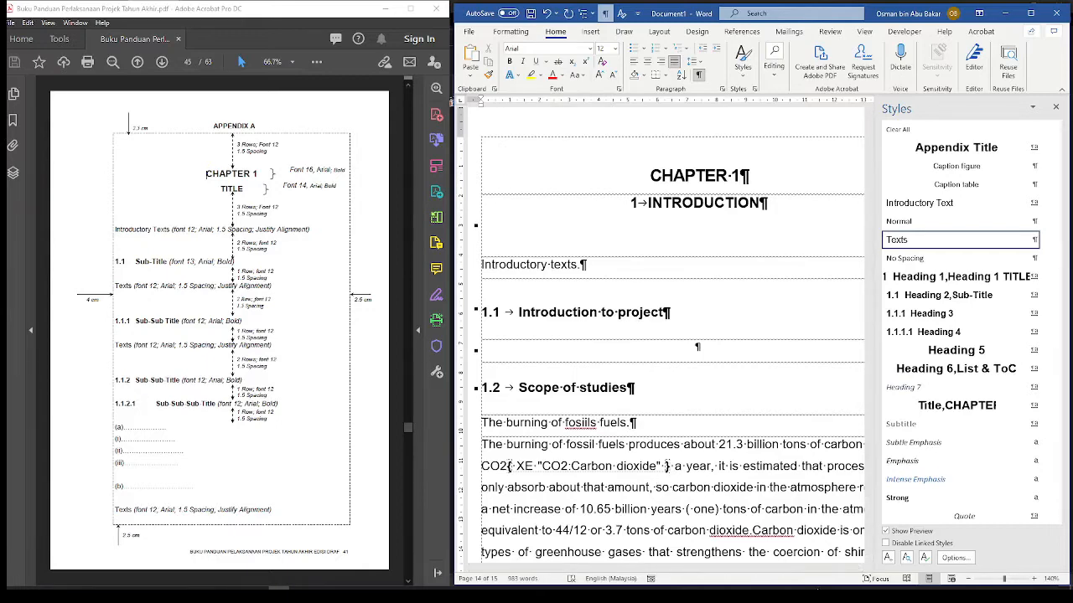
Step: Enter "Scope of project" on the second empty line after the carbon dioxide paragraph and apply the Heading 3 style to it
{"action": "key", "text": "ctrl+End"}
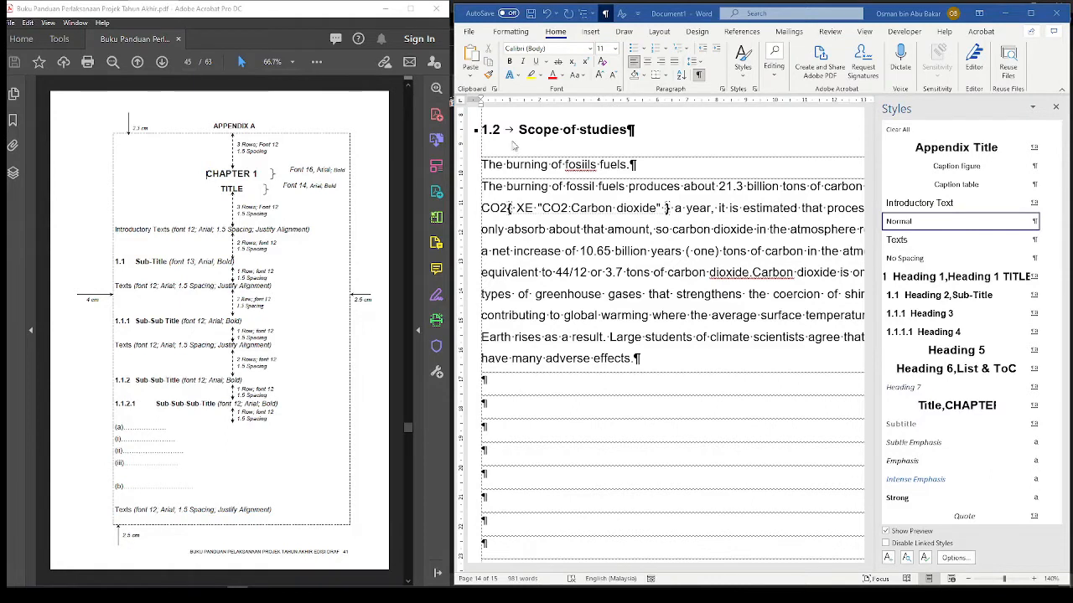
{"action": "left_click", "coordinate": [514, 405]}
{"action": "type", "text": "Scope"}
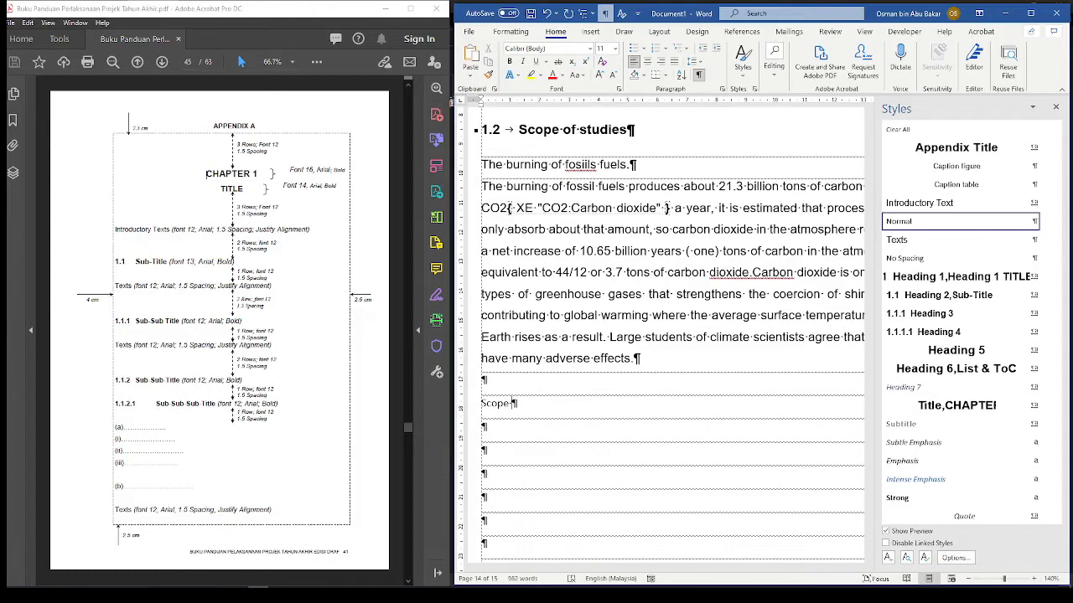
{"action": "type", "text": "of project"}
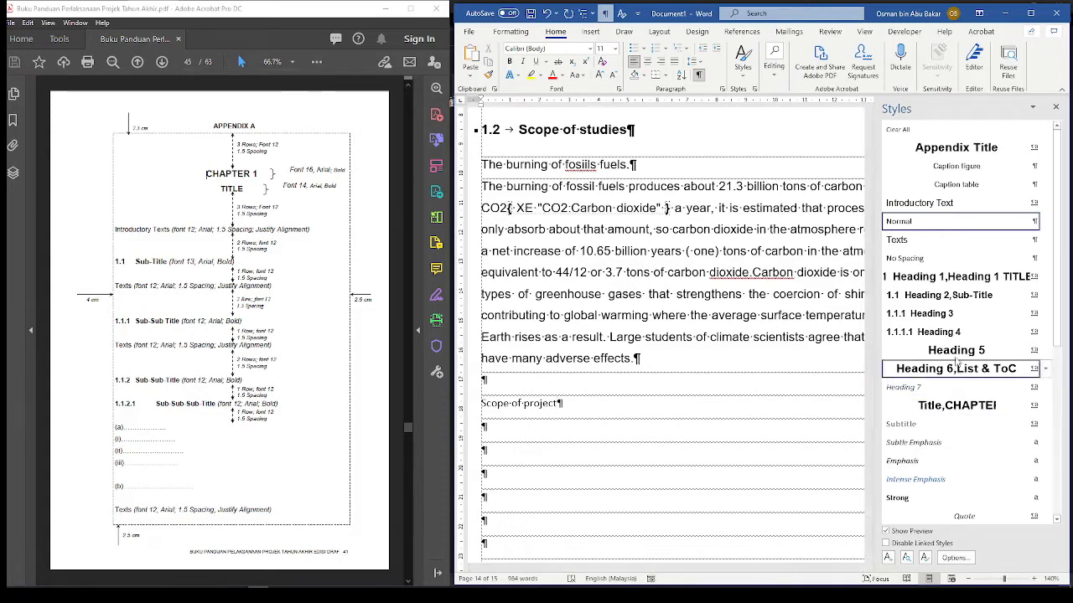
{"action": "left_click", "coordinate": [948, 316]}
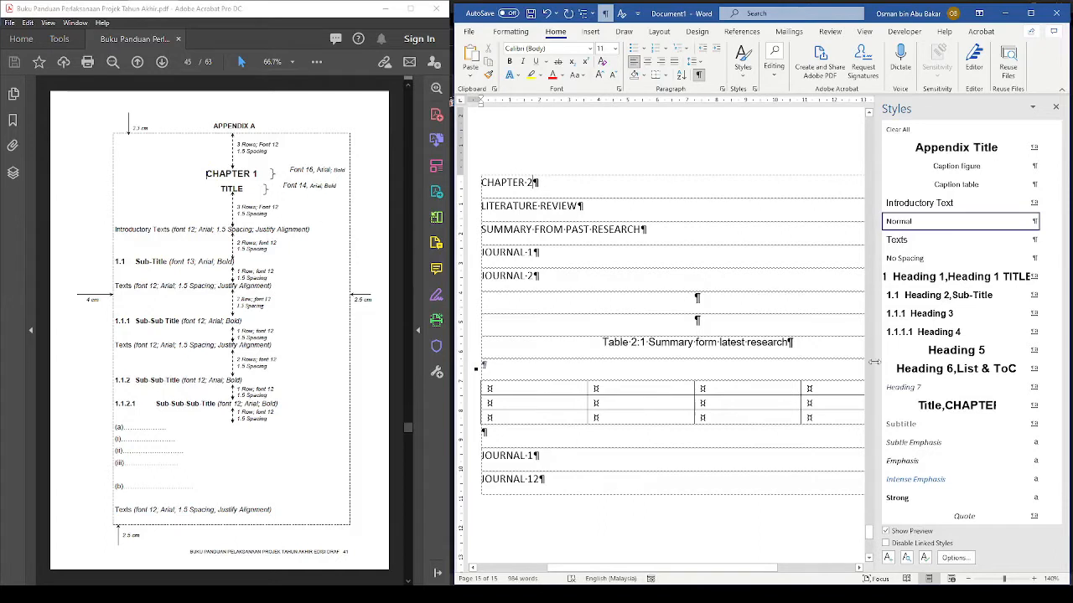
Step: Apply the Title,CHAPTER style to the CHAPTER 2 line and the Heading 1,Heading 1 TITLE style to the LITERATURE REVIEW line
{"action": "mouse_move", "coordinate": [983, 416]}
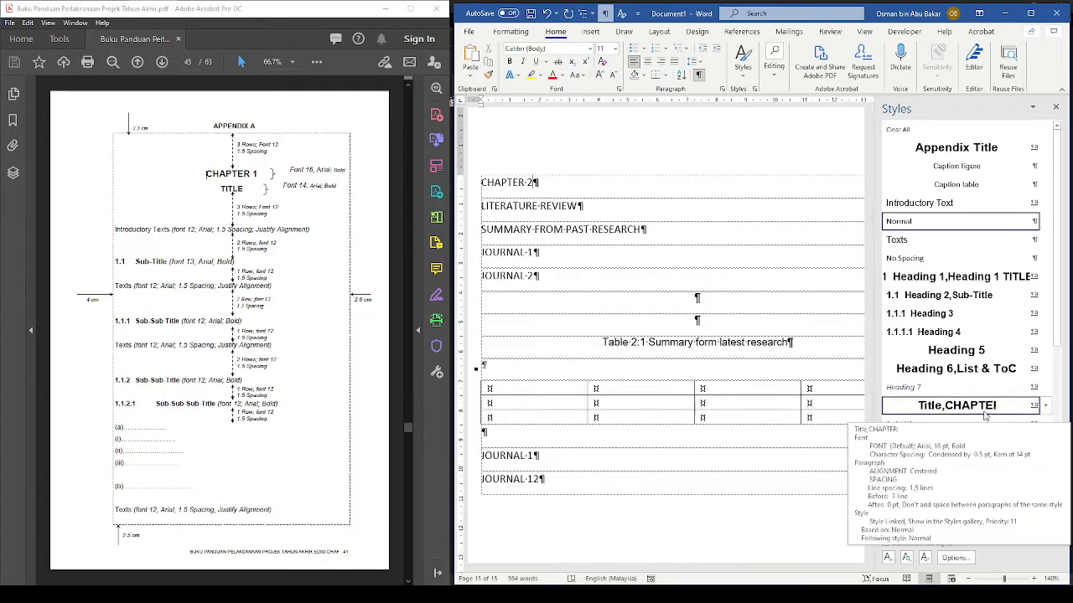
{"action": "left_click", "coordinate": [957, 406]}
{"action": "scroll", "coordinate": [707, 222], "scroll_direction": "up", "scroll_amount": 1}
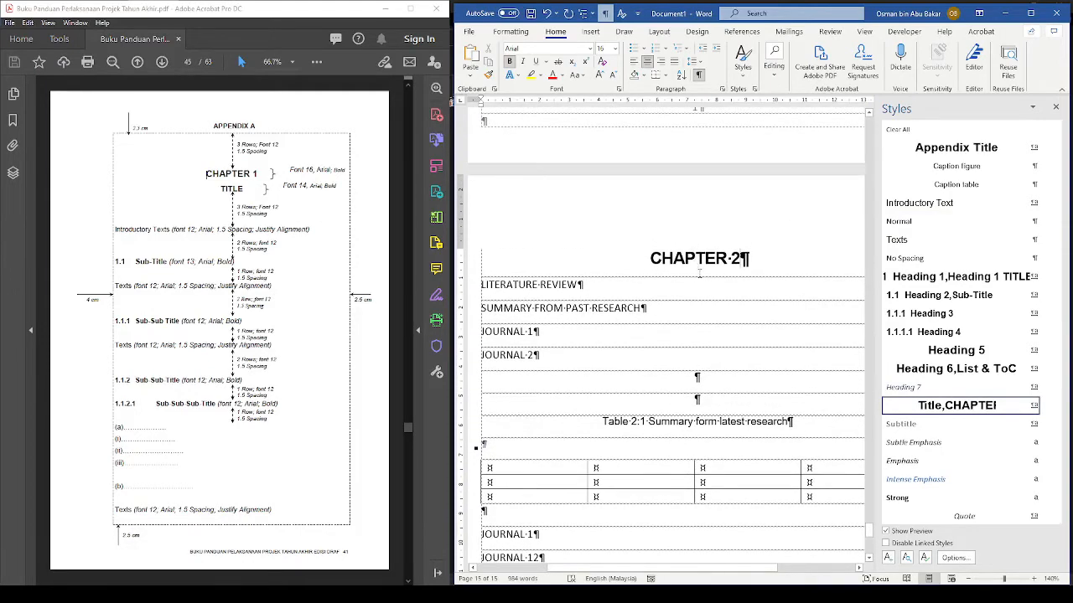
{"action": "scroll", "coordinate": [696, 269], "scroll_direction": "down", "scroll_amount": 1}
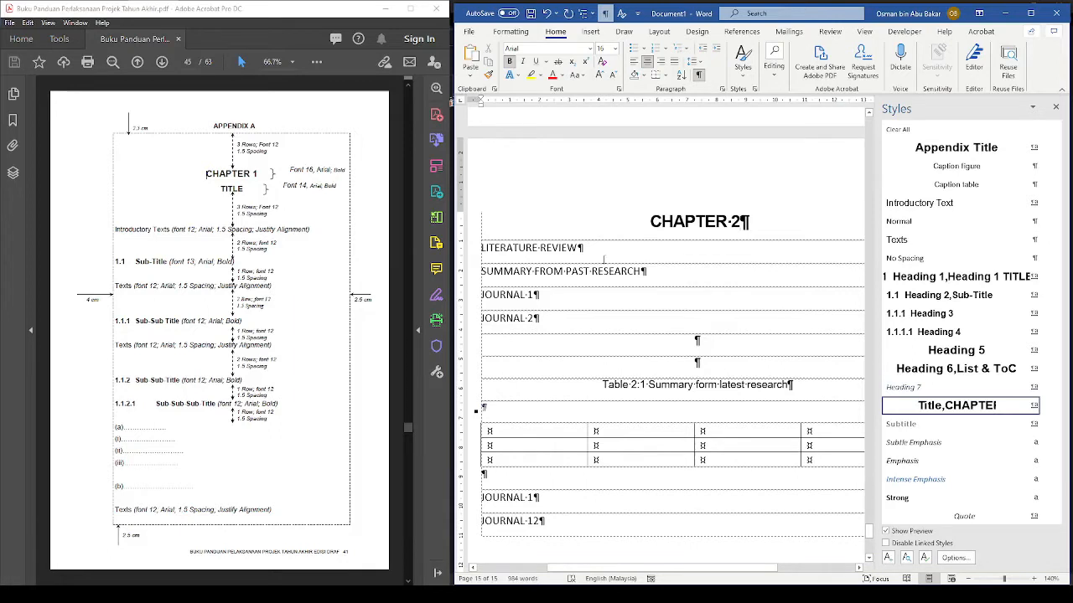
{"action": "left_click", "coordinate": [596, 253]}
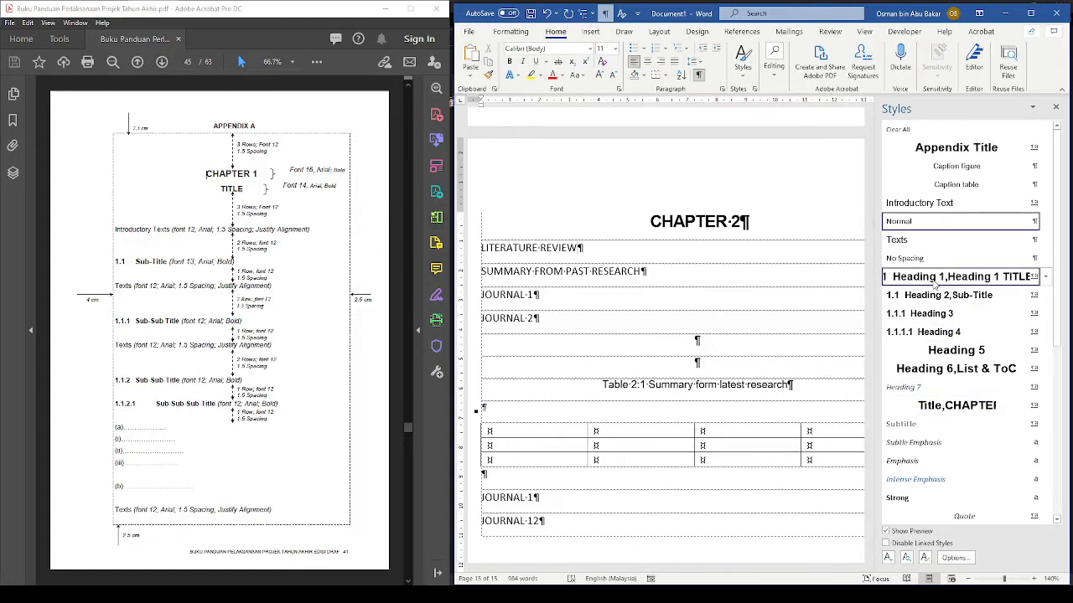
{"action": "left_click", "coordinate": [934, 284]}
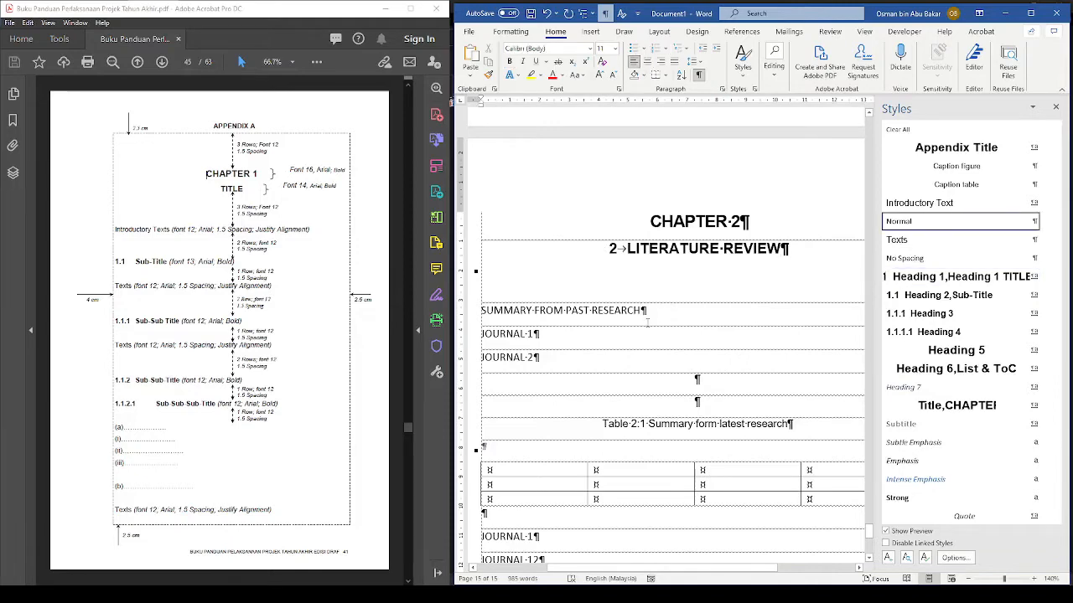
Step: Apply Heading 2,Sub-Title to SUMMARY FROM PAST RESEARCH and Heading 3 to the JOURNAL 1 and JOURNAL 2 lines beneath it
{"action": "left_click", "coordinate": [929, 295]}
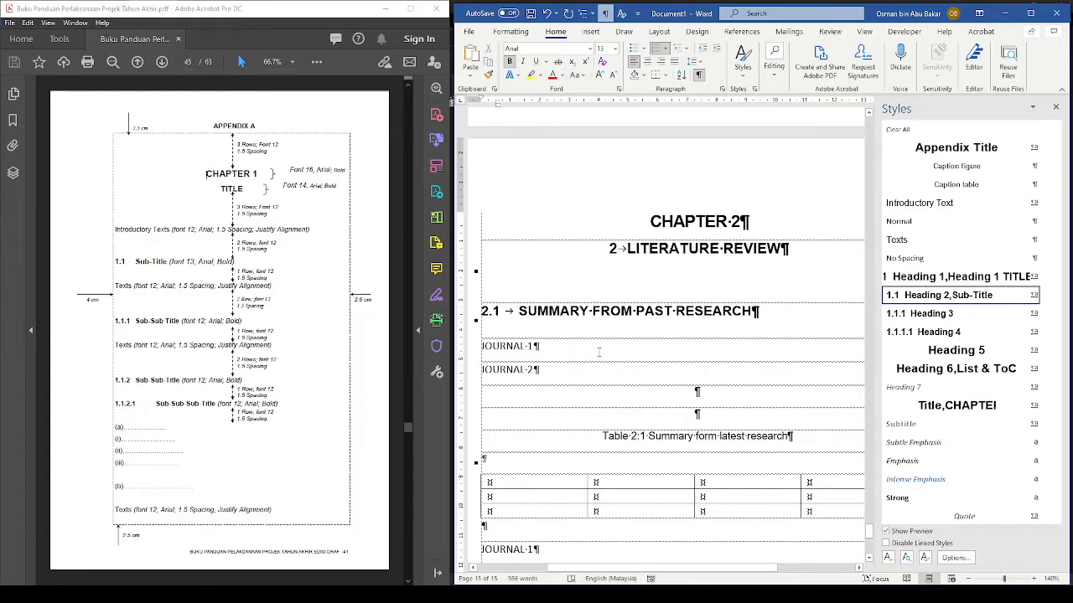
{"action": "left_click", "coordinate": [598, 351]}
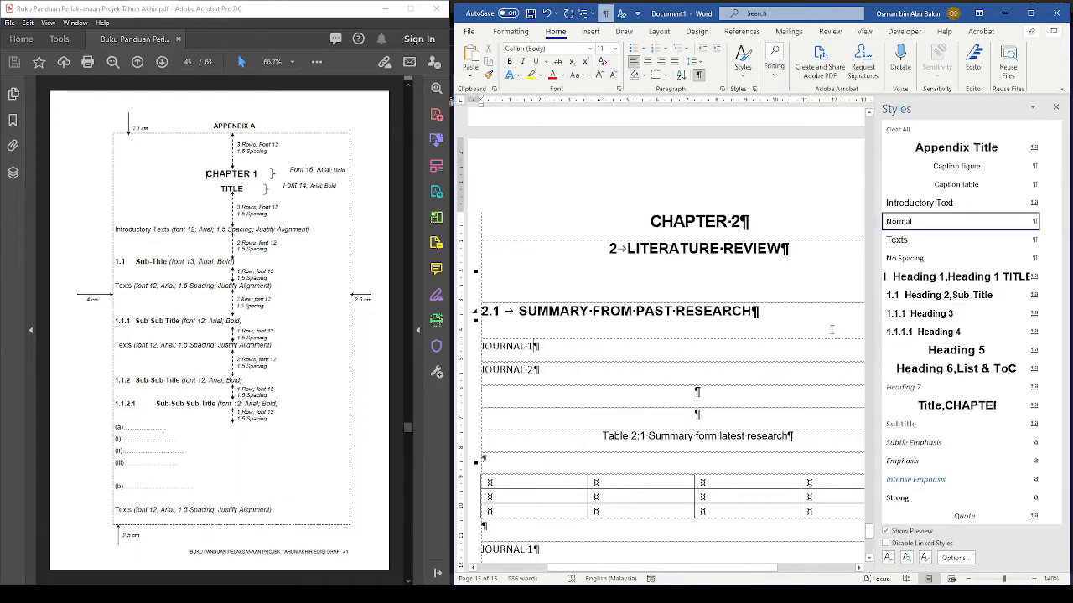
{"action": "left_click", "coordinate": [911, 316]}
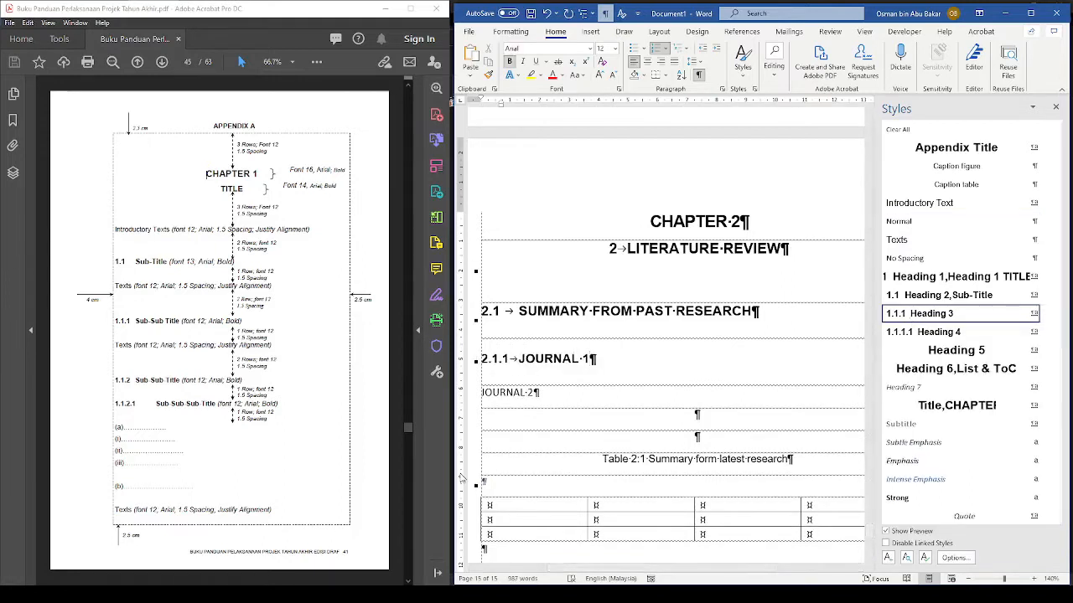
{"action": "left_click", "coordinate": [598, 395]}
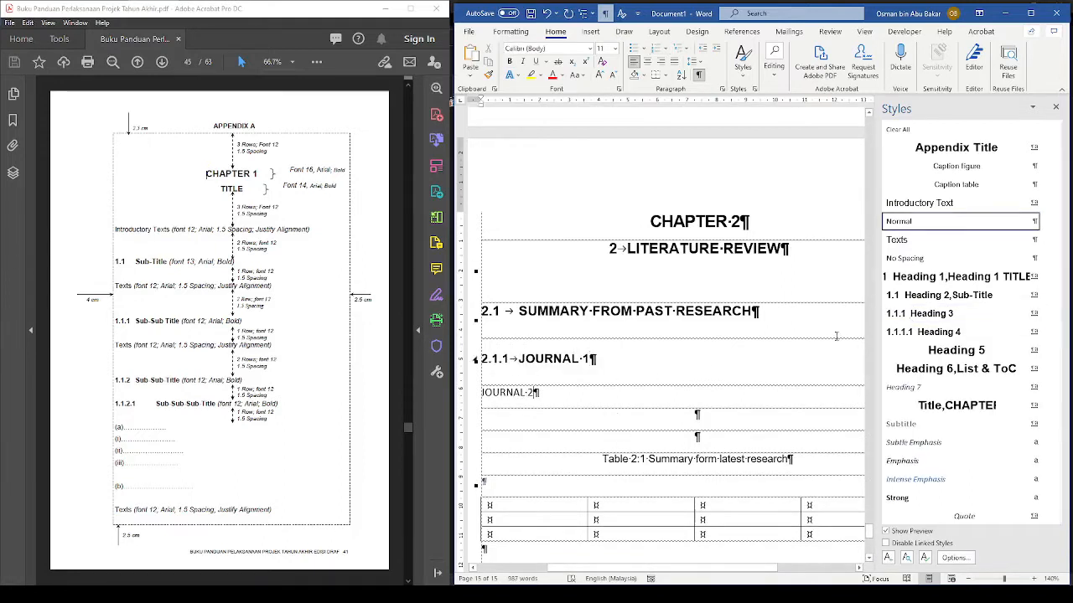
{"action": "left_click", "coordinate": [925, 315]}
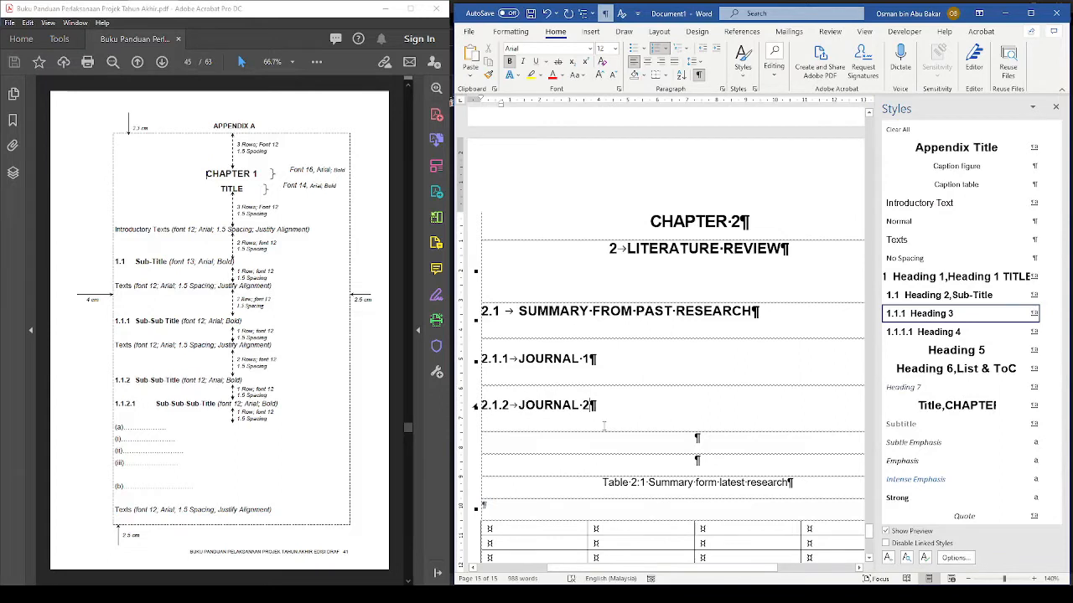
Step: Add a line of random filler text below the JOURNAL 1 heading and apply the Texts style to it
{"action": "left_click", "coordinate": [615, 365]}
{"action": "key", "text": "Return"}
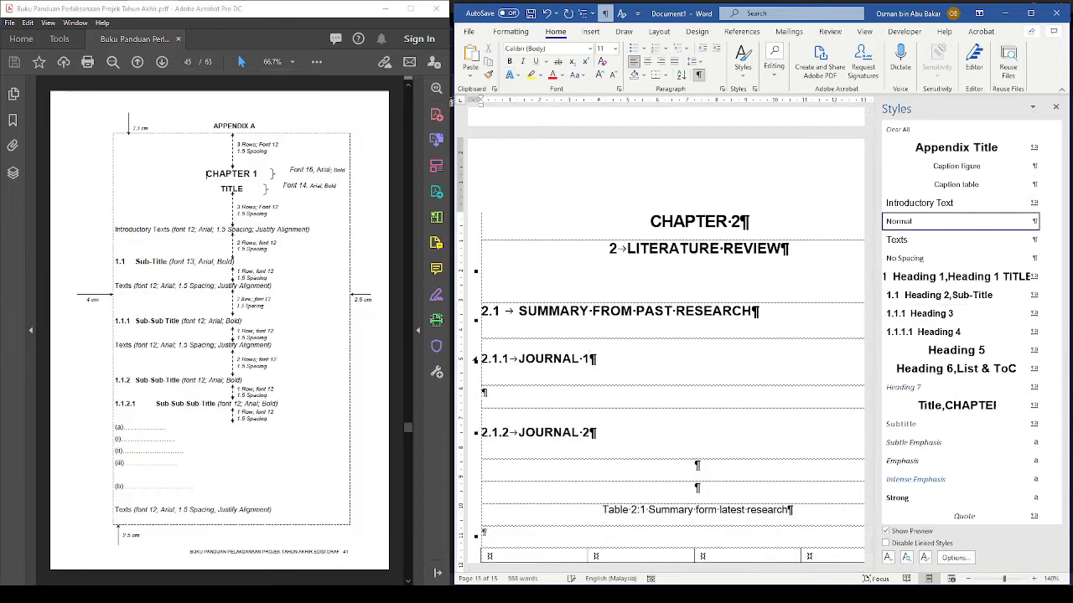
{"action": "type", "text": "dsmdsmdsmdmsdikmsd"}
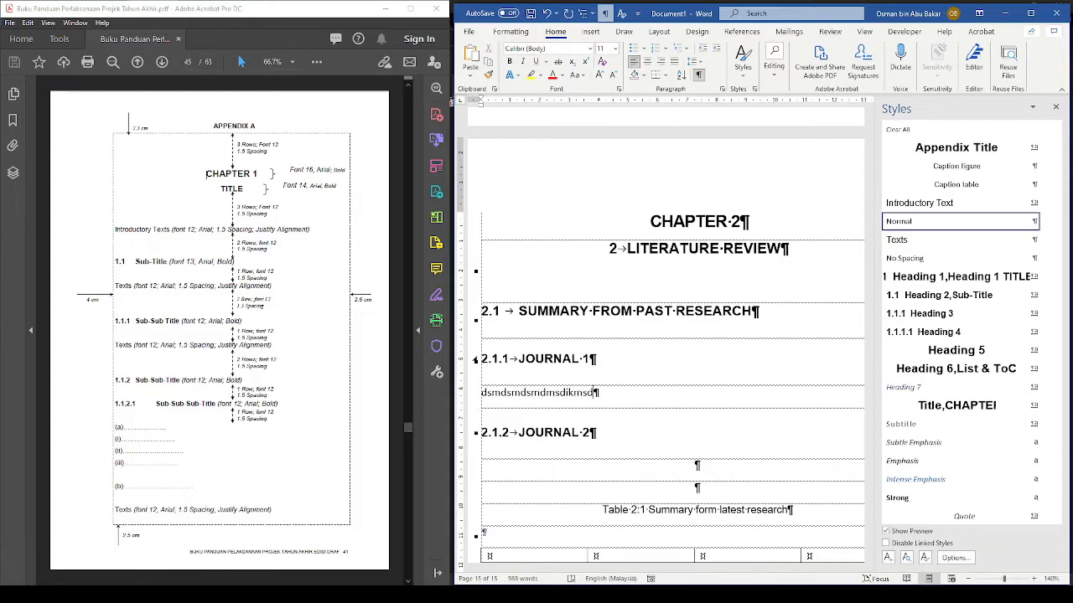
{"action": "type", "text": "sdsdsdsdsdsdds"}
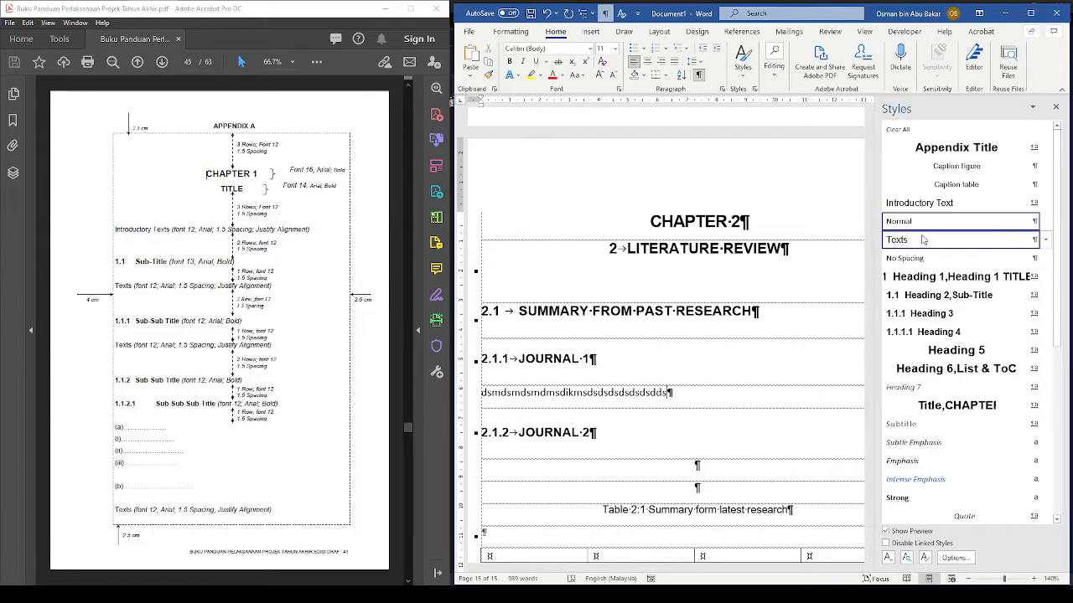
{"action": "left_click", "coordinate": [923, 242]}
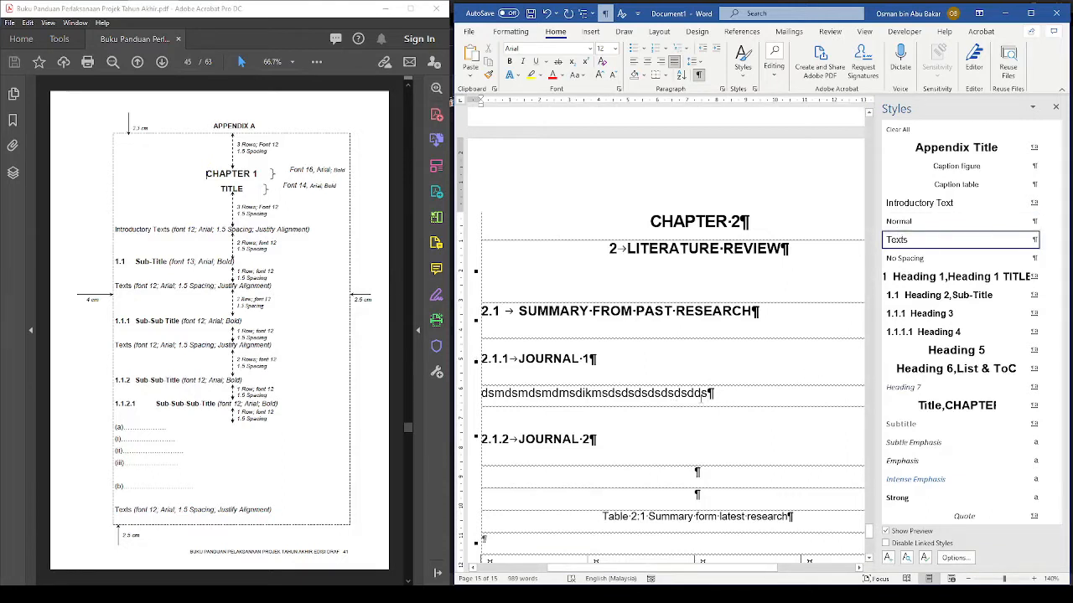
Step: Insert a table with three columns and two rows below the 1.2.1 "Scope of project" heading
{"action": "mouse_move", "coordinate": [904, 251]}
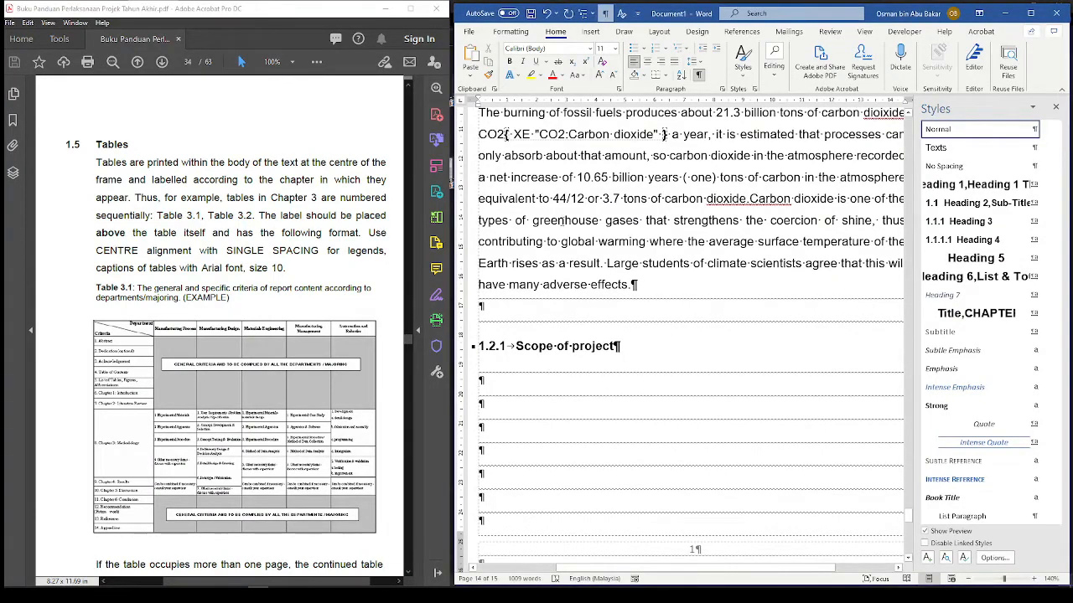
{"action": "left_click", "coordinate": [591, 31]}
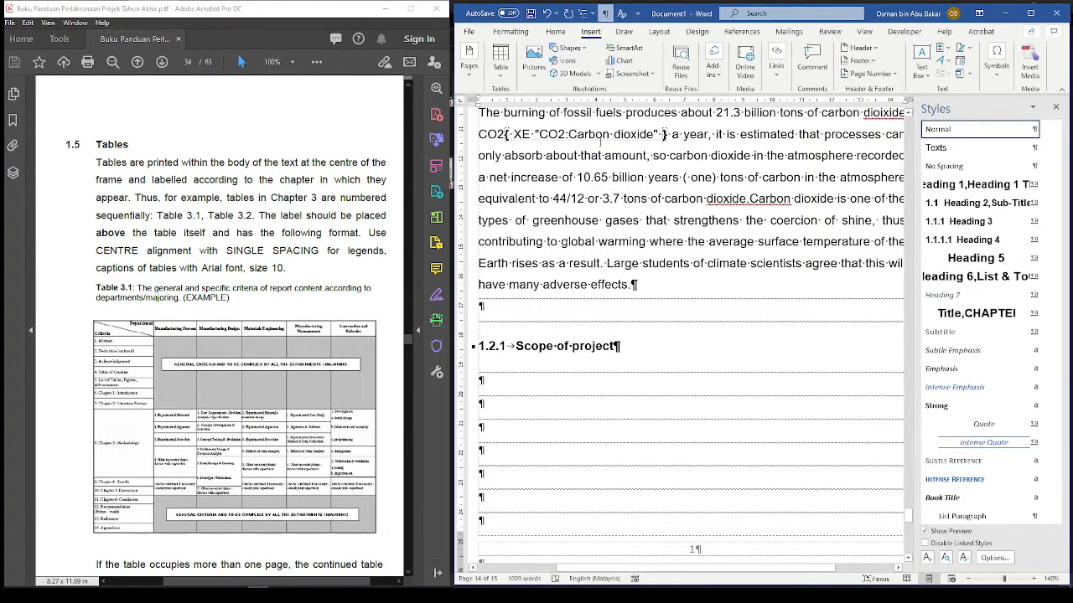
{"action": "left_click", "coordinate": [502, 75]}
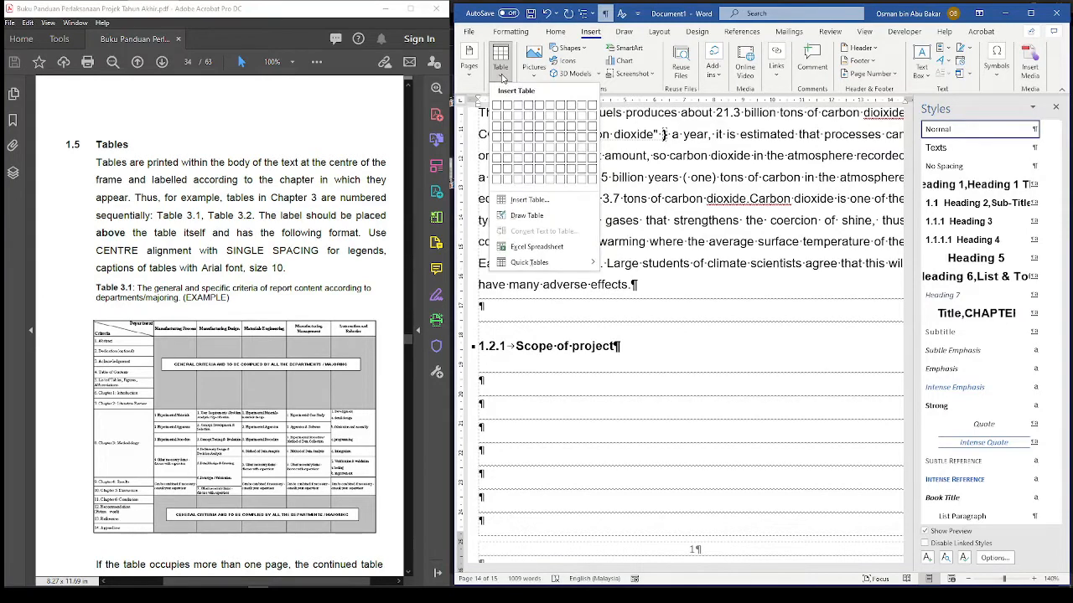
{"action": "left_click", "coordinate": [516, 120]}
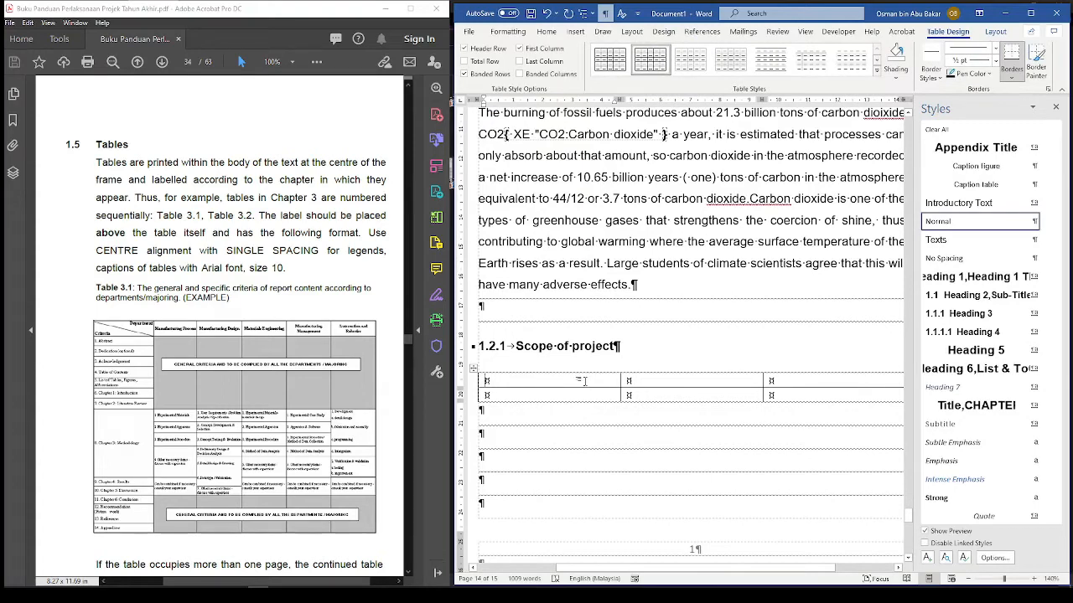
Step: Fill the table's header row with Unit, Jumlah and Jantina
{"action": "type", "text": "Unk"}
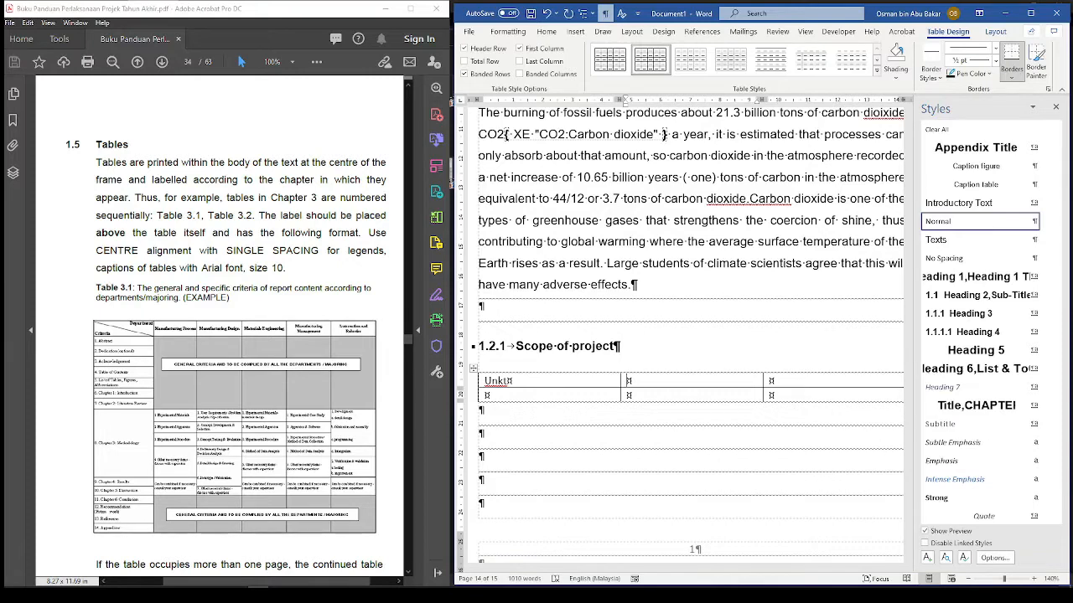
{"action": "key", "text": "BackSpace"}
{"action": "key", "text": "BackSpace"}
{"action": "type", "text": "it"}
{"action": "left_click", "coordinate": [647, 382]}
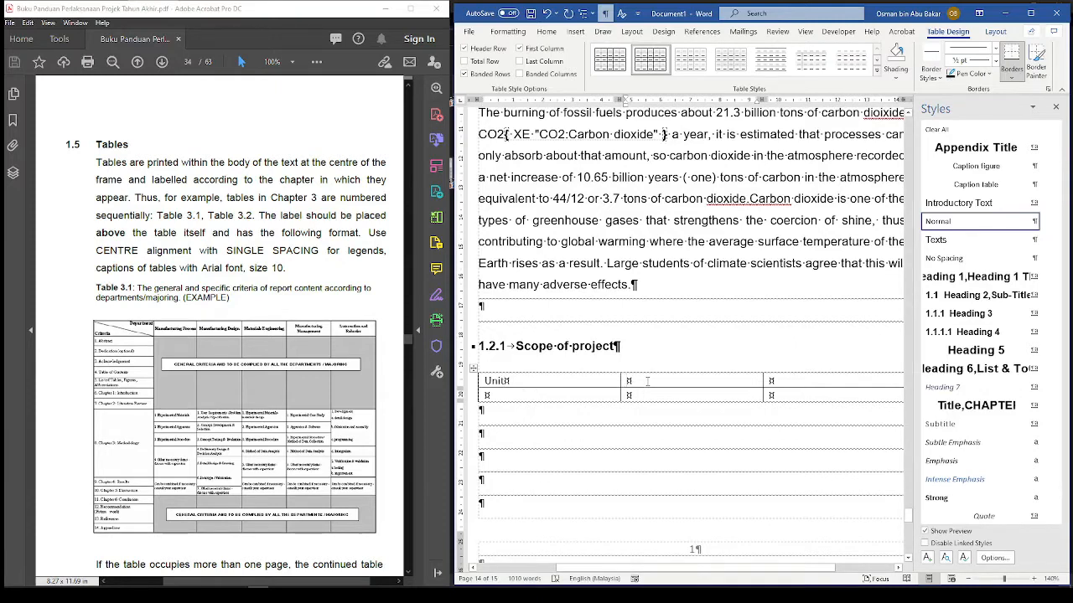
{"action": "type", "text": "Ju"}
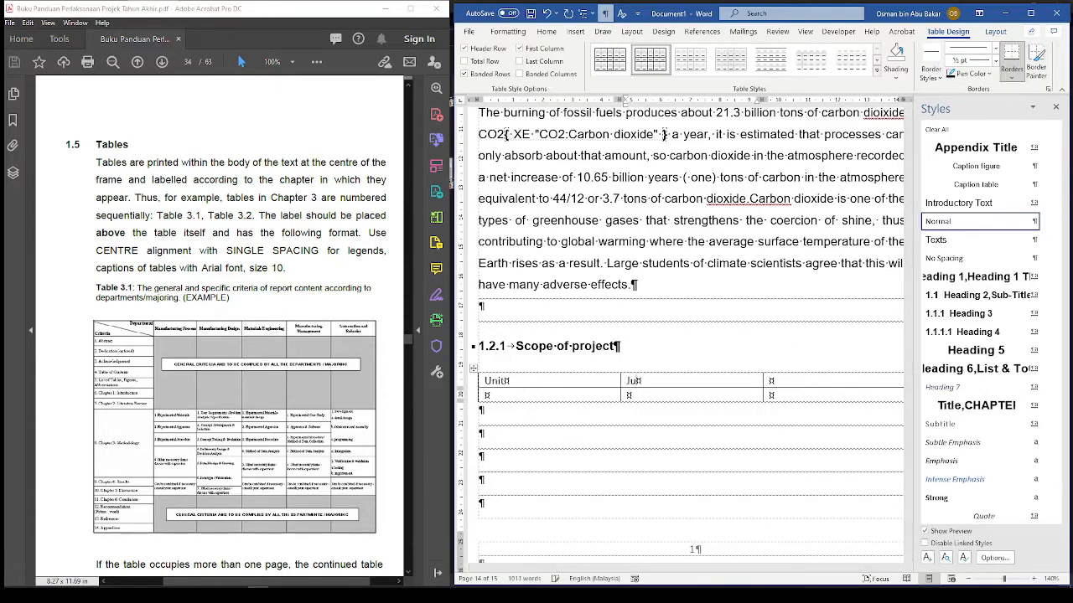
{"action": "type", "text": "mlah"}
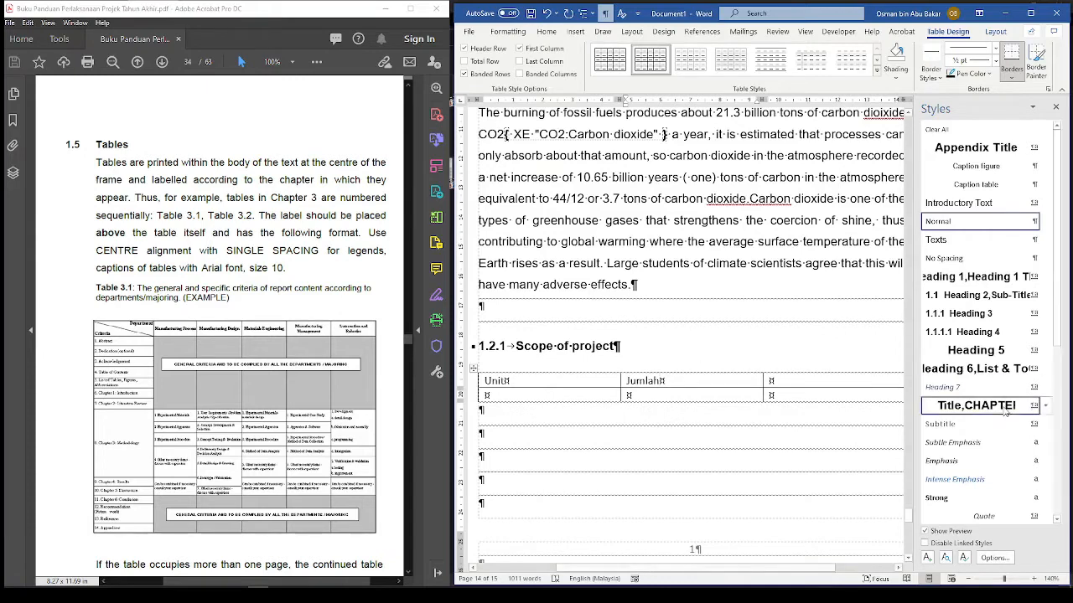
{"action": "left_click", "coordinate": [819, 384]}
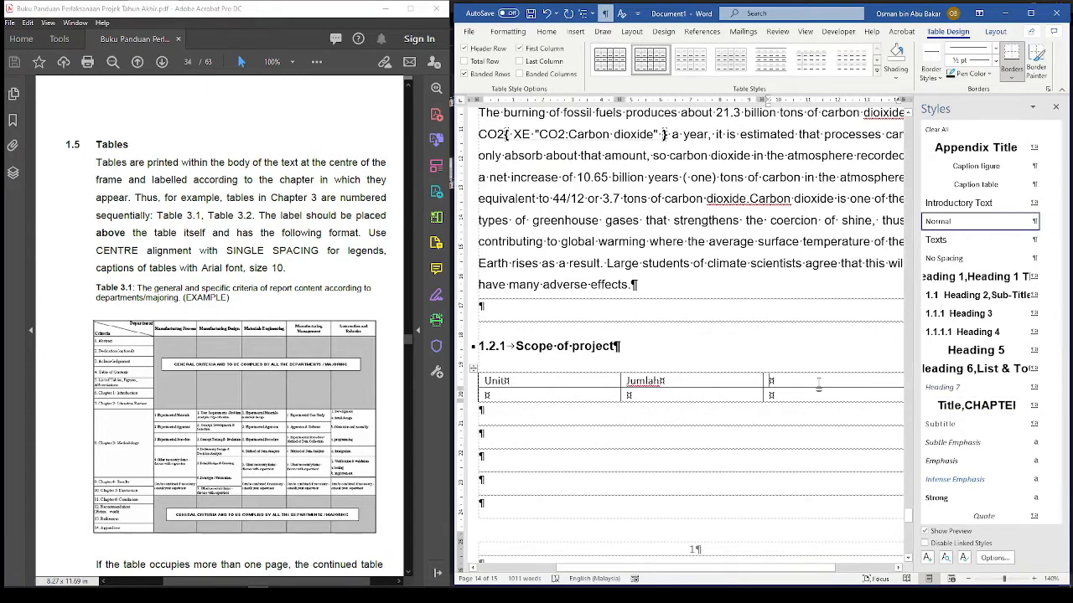
{"action": "type", "text": "Jan"}
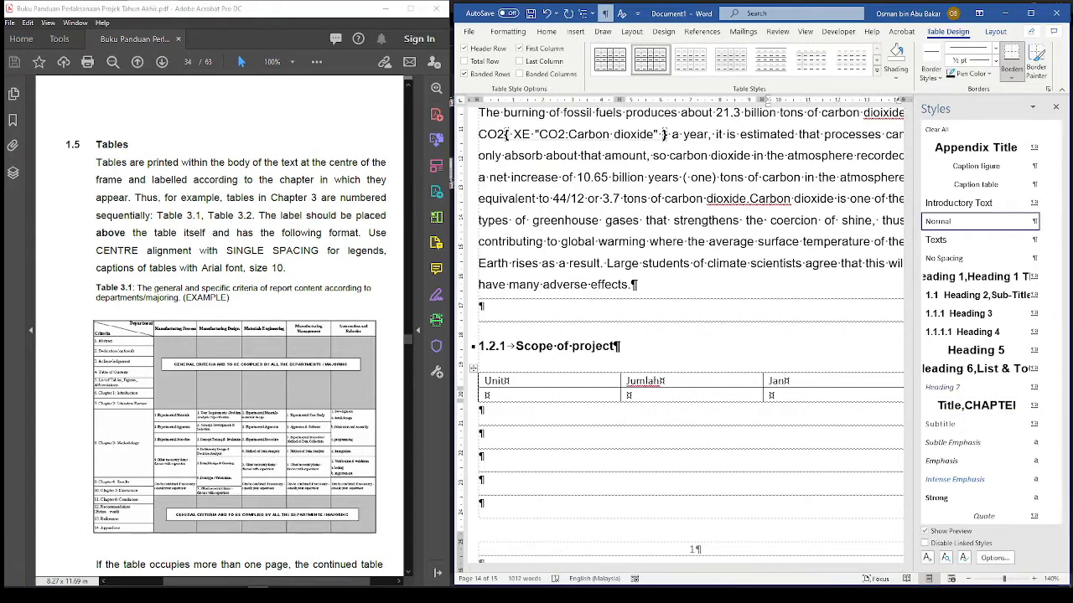
{"action": "type", "text": "tina"}
Step: Fill the table's second row with 1, 20 and Lelaki
{"action": "left_click", "coordinate": [579, 398]}
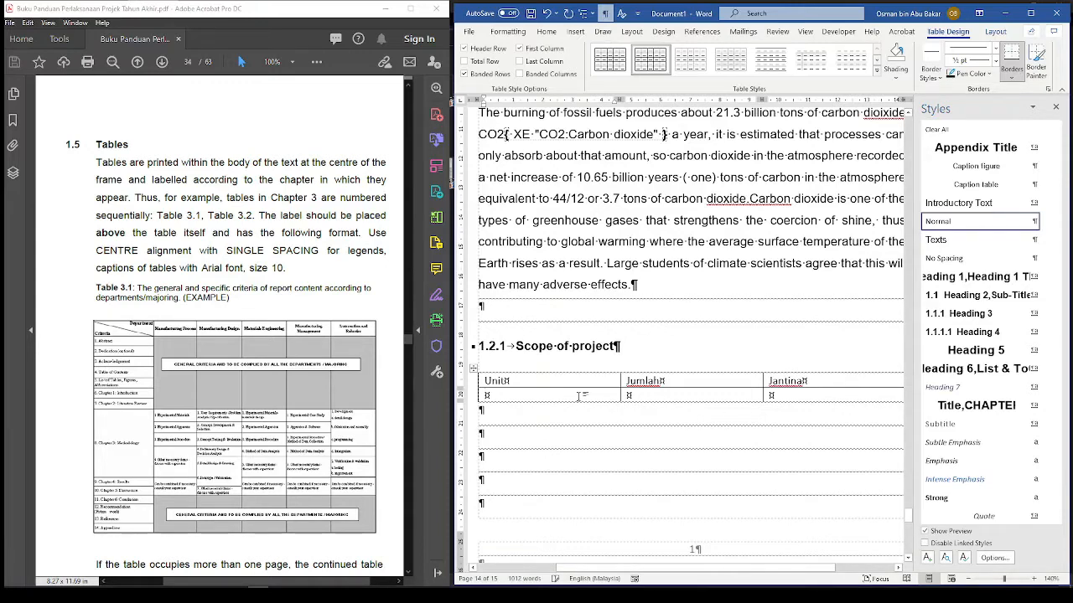
{"action": "type", "text": "1"}
{"action": "left_click", "coordinate": [648, 396]}
{"action": "type", "text": "20"}
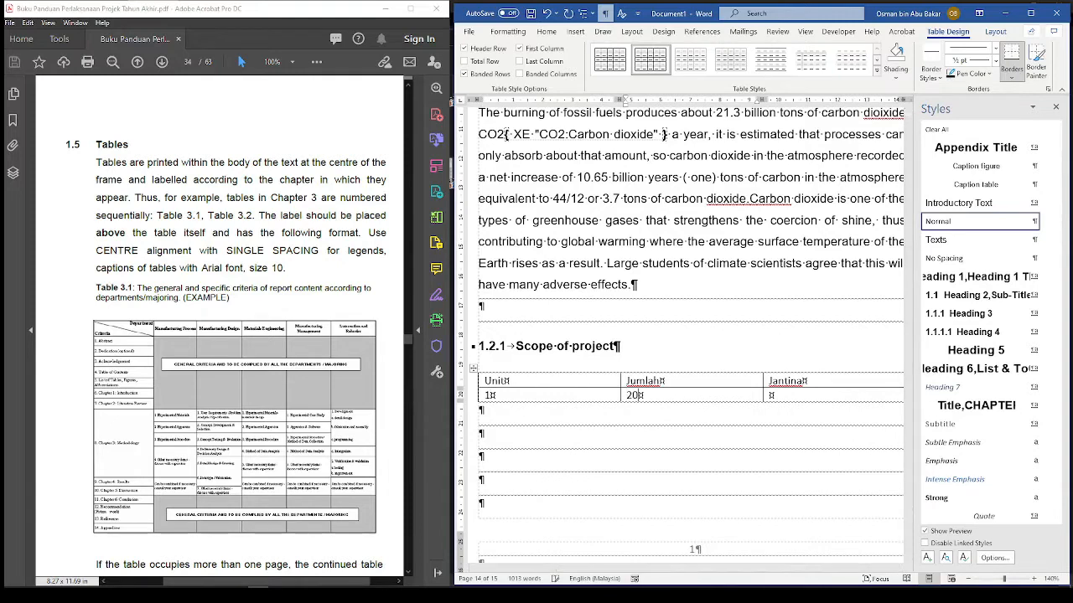
{"action": "left_click", "coordinate": [780, 398]}
{"action": "type", "text": "Lelaki"}
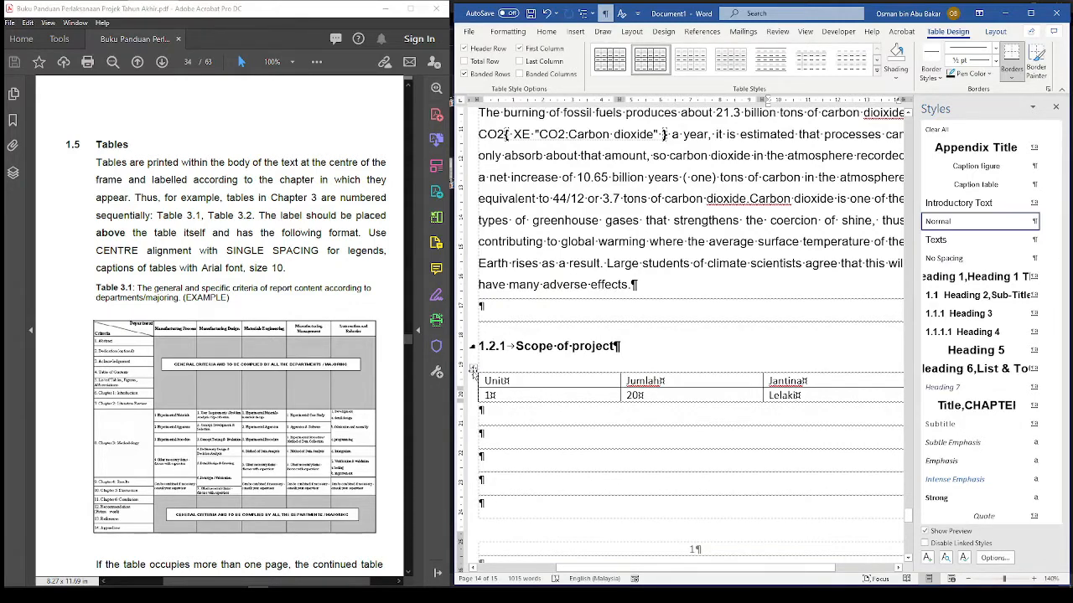
Step: Select the whole table and start a caption for it using the Table label
{"action": "left_click", "coordinate": [473, 370]}
{"action": "right_click", "coordinate": [473, 372]}
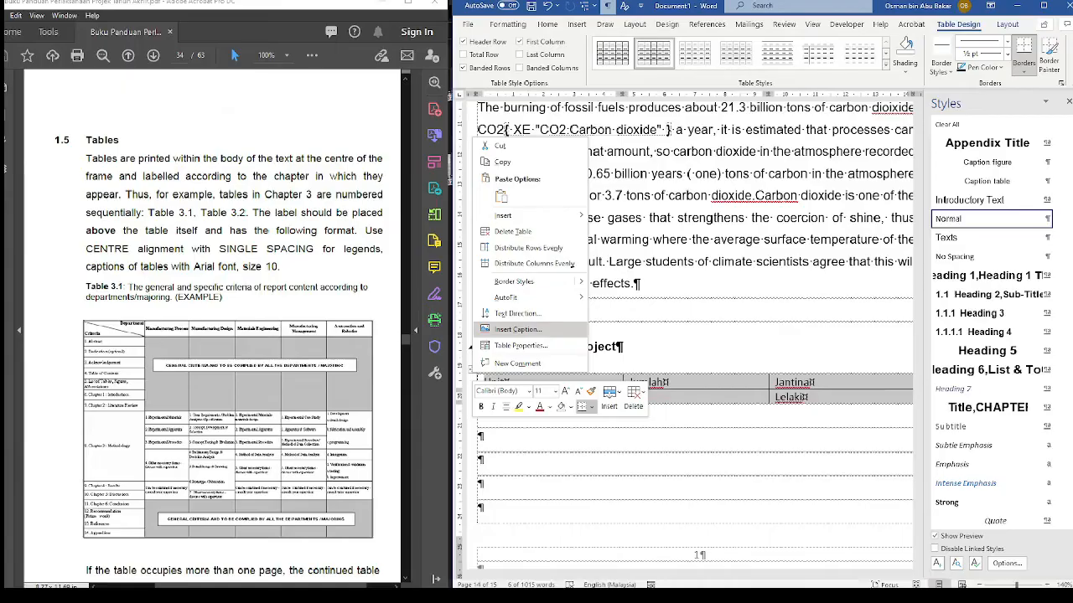
{"action": "left_click", "coordinate": [517, 328]}
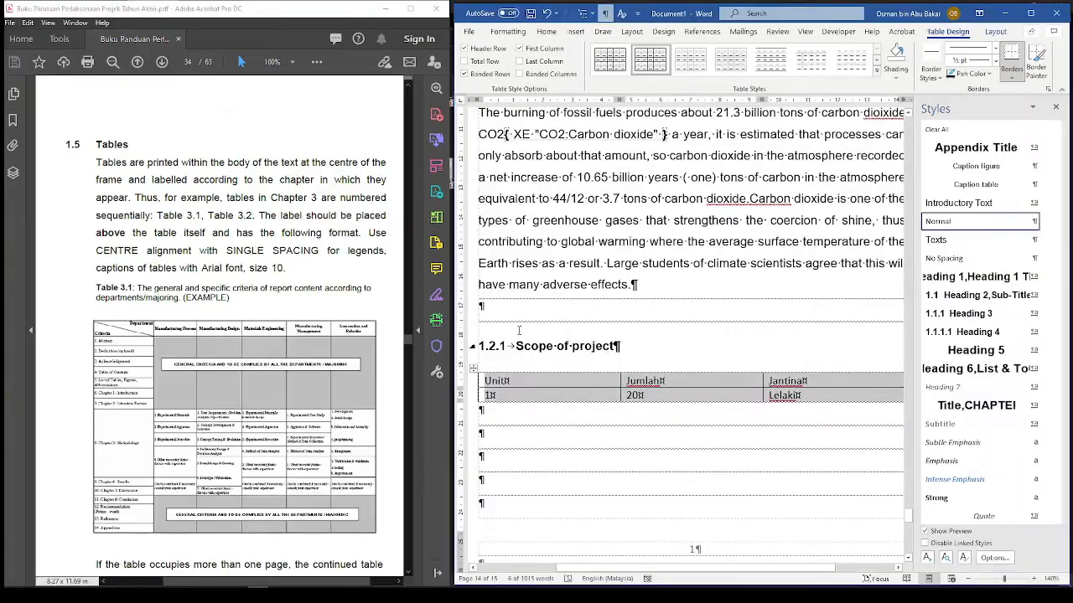
{"action": "right_click", "coordinate": [474, 366]}
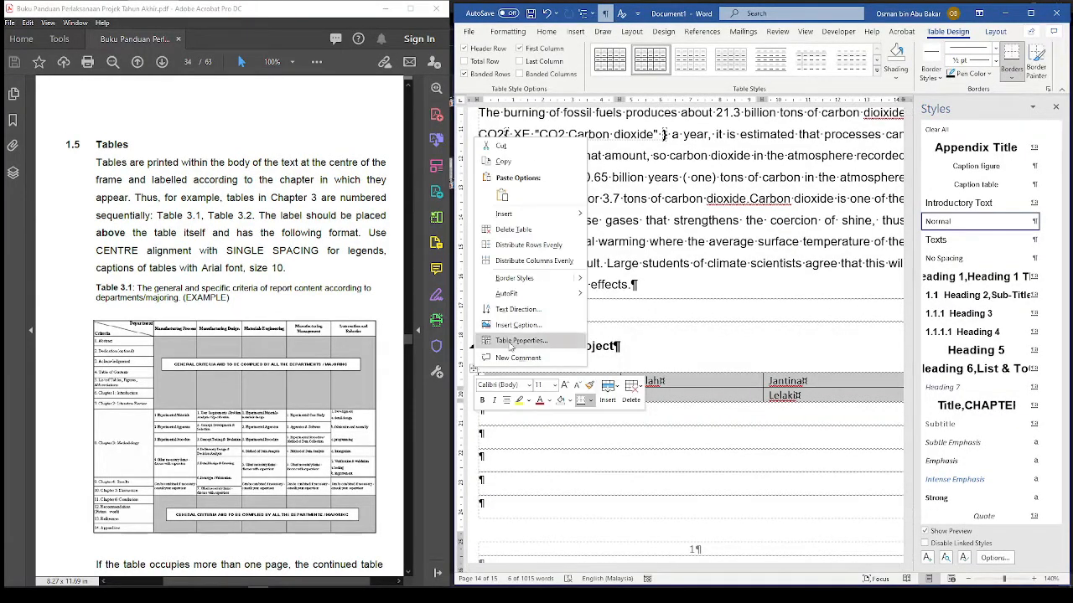
{"action": "left_click", "coordinate": [520, 335]}
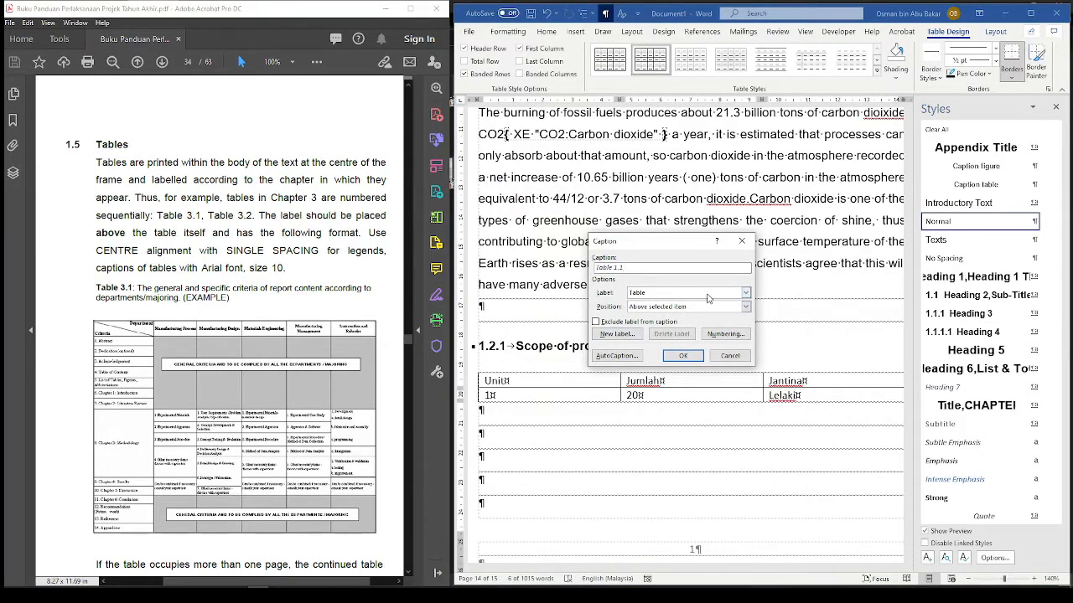
{"action": "left_click", "coordinate": [746, 292]}
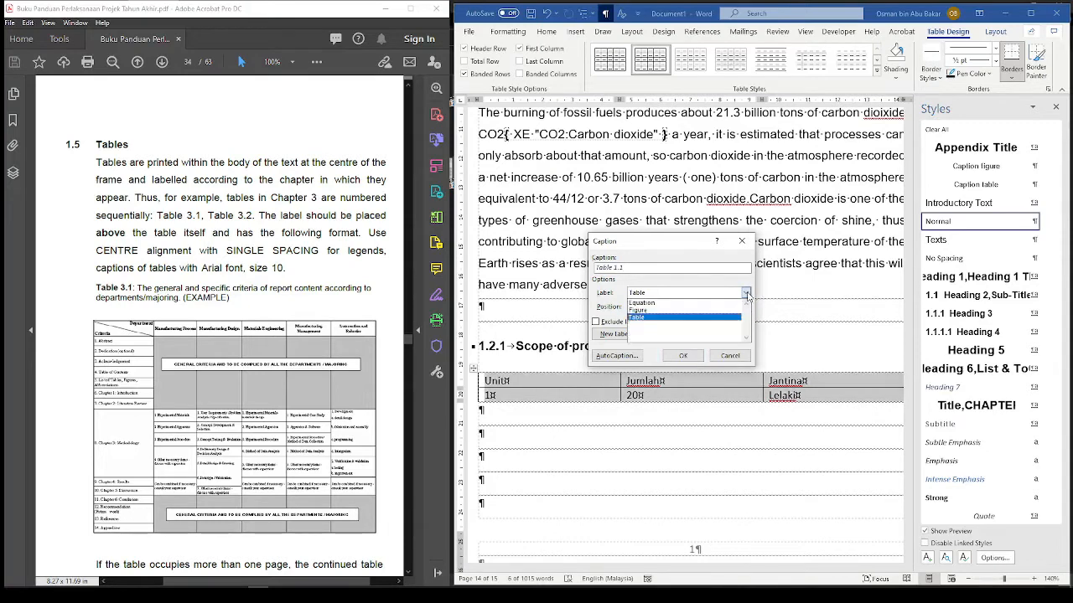
{"action": "left_click", "coordinate": [667, 319]}
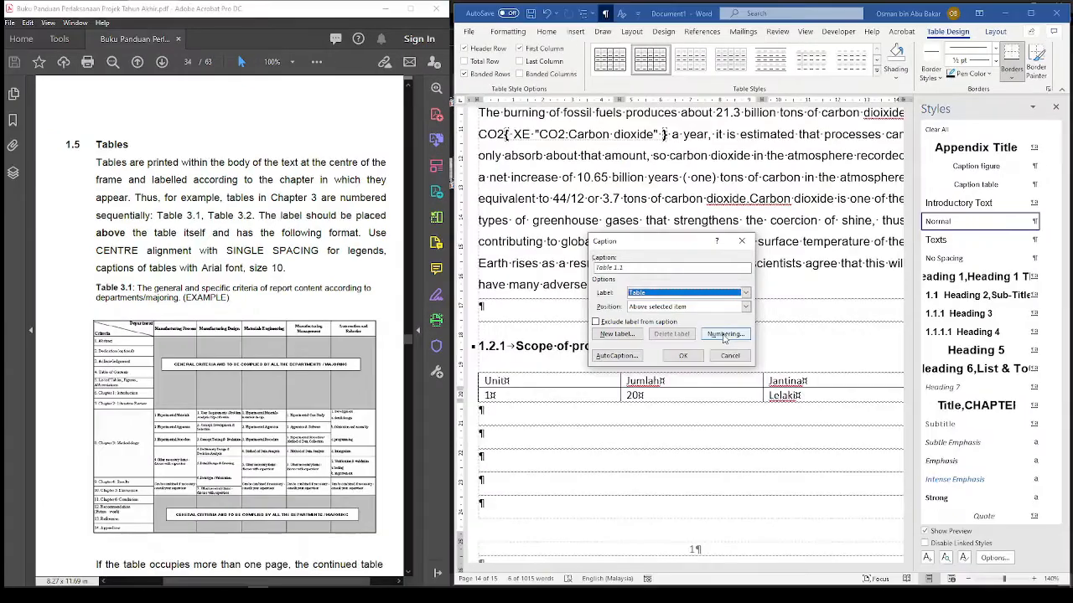
Step: Keep the caption numbering with the Heading 1 chapter number and period separator, and insert the caption above the table
{"action": "left_click", "coordinate": [724, 335]}
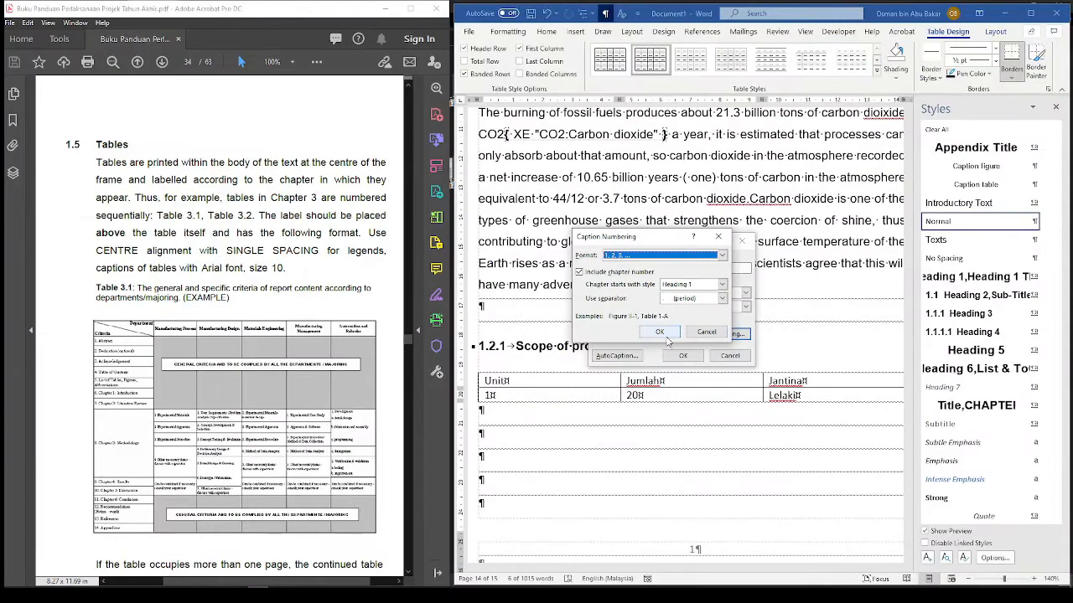
{"action": "left_click", "coordinate": [630, 357]}
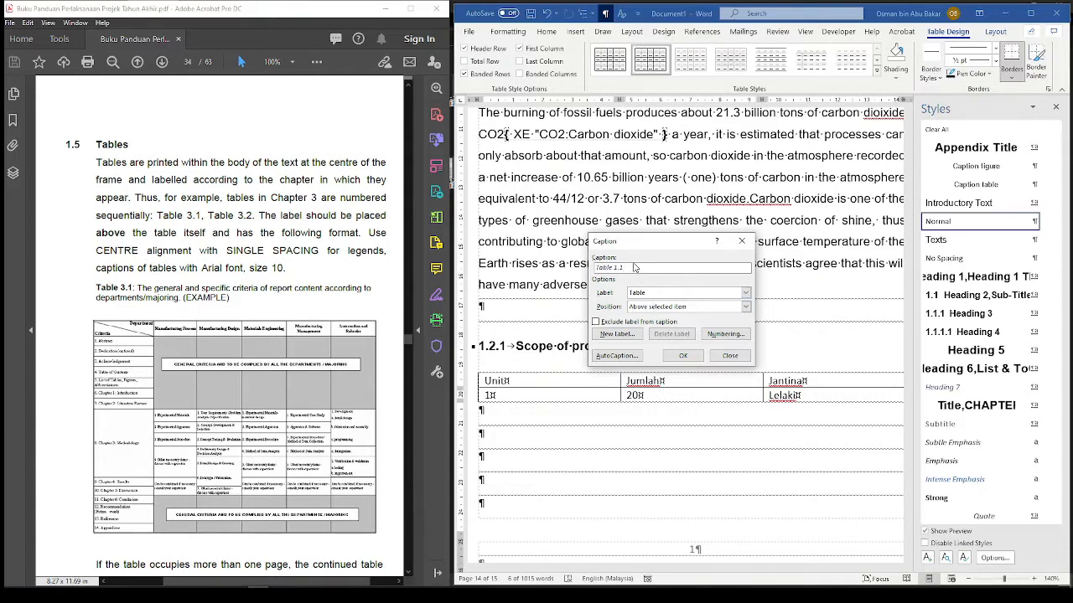
{"action": "type", "text": "Co"}
{"action": "key", "text": "BackSpace"}
{"action": "key", "text": "BackSpace"}
{"action": "key", "text": "BackSpace"}
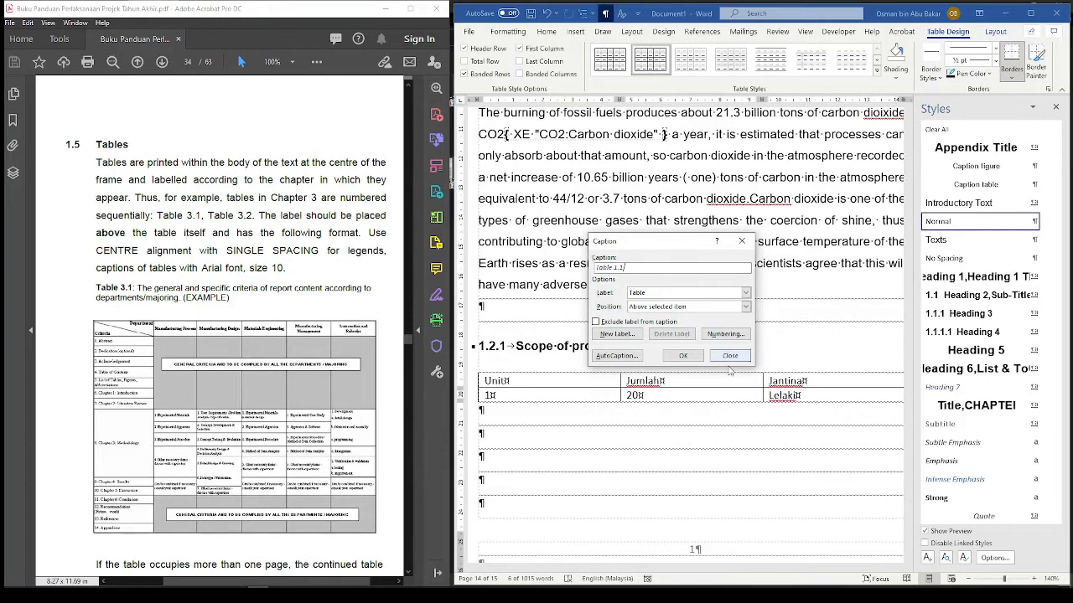
{"action": "left_click", "coordinate": [681, 355]}
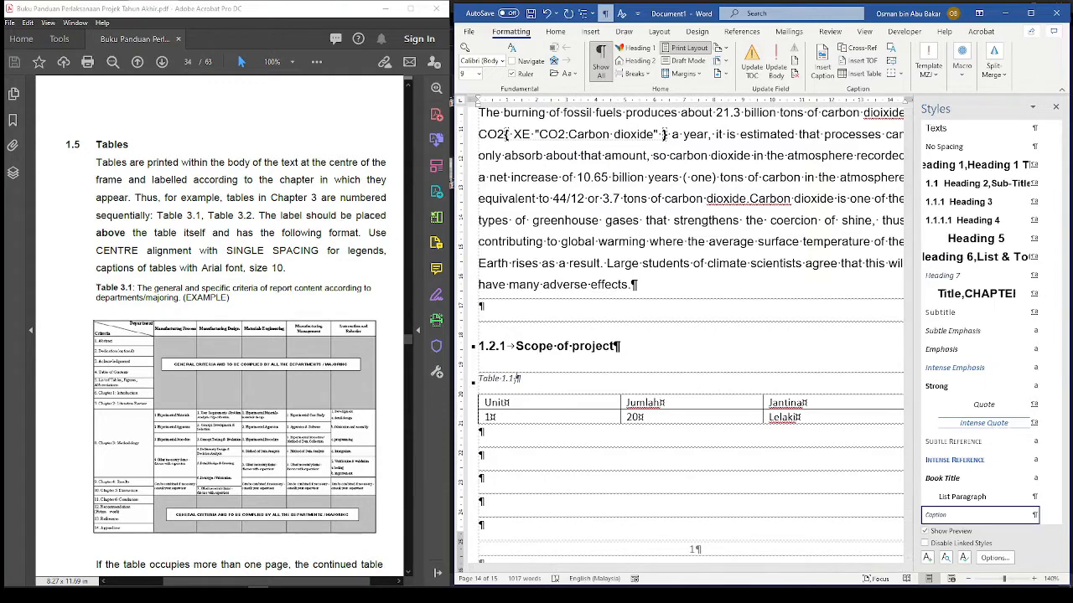
Step: Add the title "Contoh Jadual" after the table caption's number
{"action": "type", "text": "Contd"}
{"action": "type", "text": "h (Add"}
{"action": "type", "text": "ap"}
{"action": "key", "text": "BackSpace"}
{"action": "key", "text": "BackSpace"}
{"action": "key", "text": "BackSpace"}
{"action": "key", "text": "BackSpace"}
{"action": "key", "text": "BackSpace"}
{"action": "type", "text": "Jadual"}
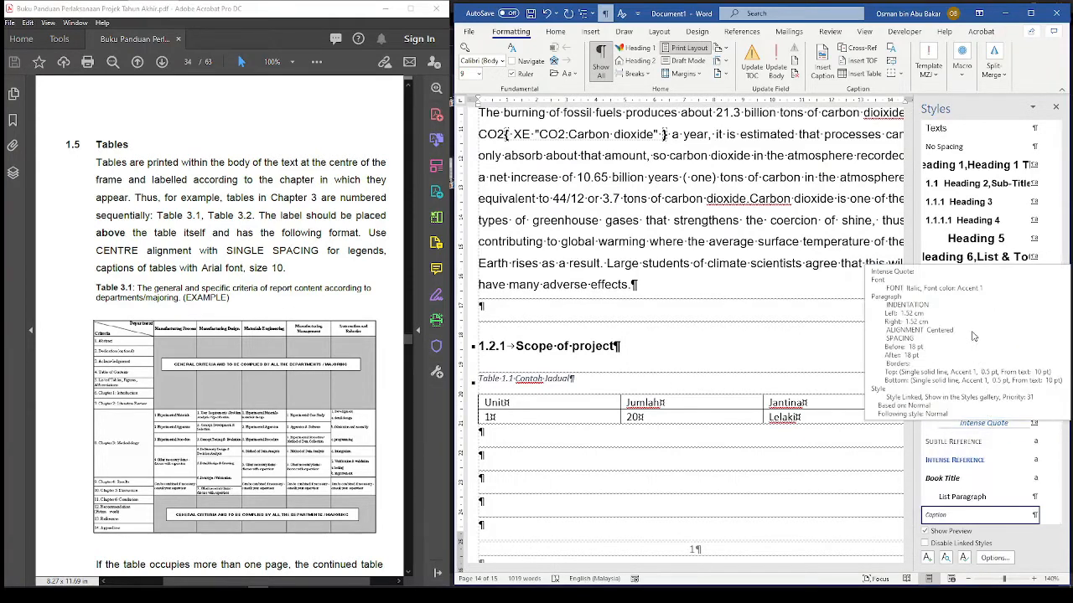
Step: Apply the Caption table style to the caption line above the table
{"action": "scroll", "coordinate": [972, 262], "scroll_direction": "up", "scroll_amount": 2}
{"action": "scroll", "coordinate": [974, 263], "scroll_direction": "up", "scroll_amount": 1}
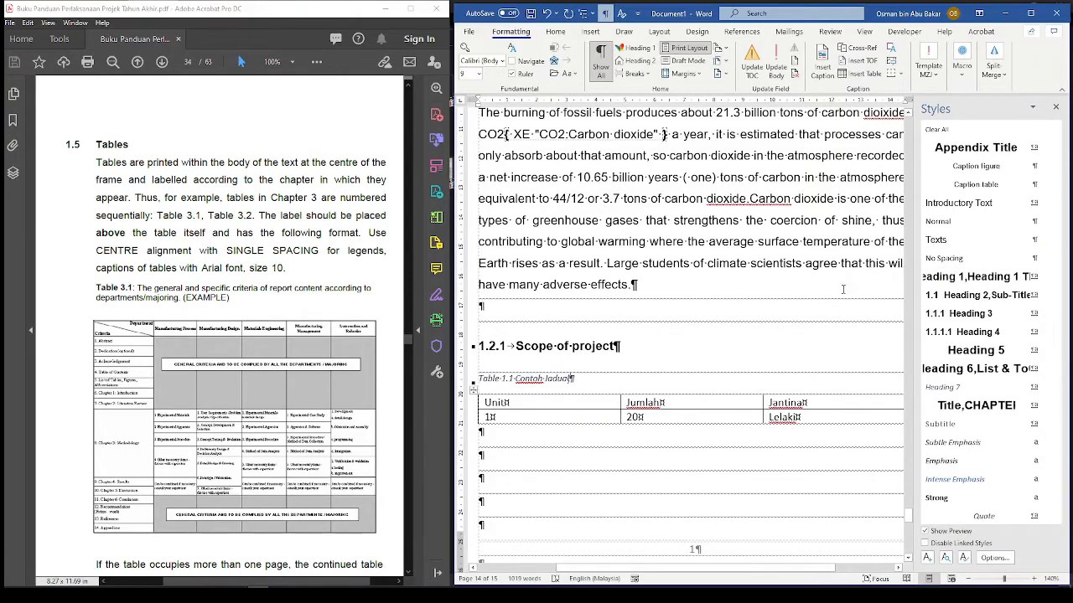
{"action": "left_click", "coordinate": [963, 184]}
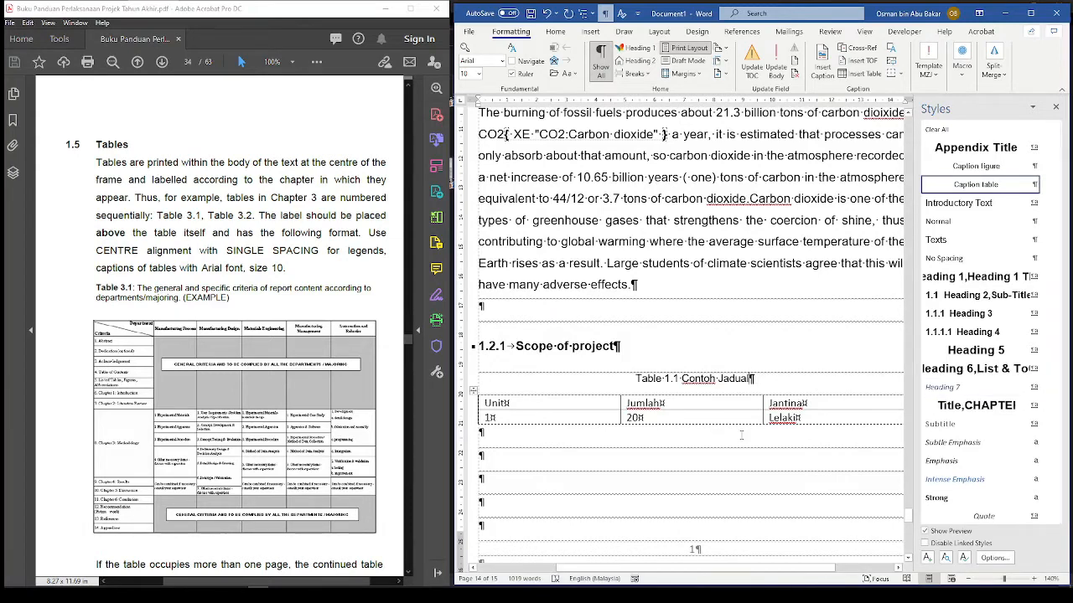
Step: Make only the "Table 1.1" part of the table caption bold
{"action": "scroll", "coordinate": [740, 435], "scroll_direction": "down", "scroll_amount": 1}
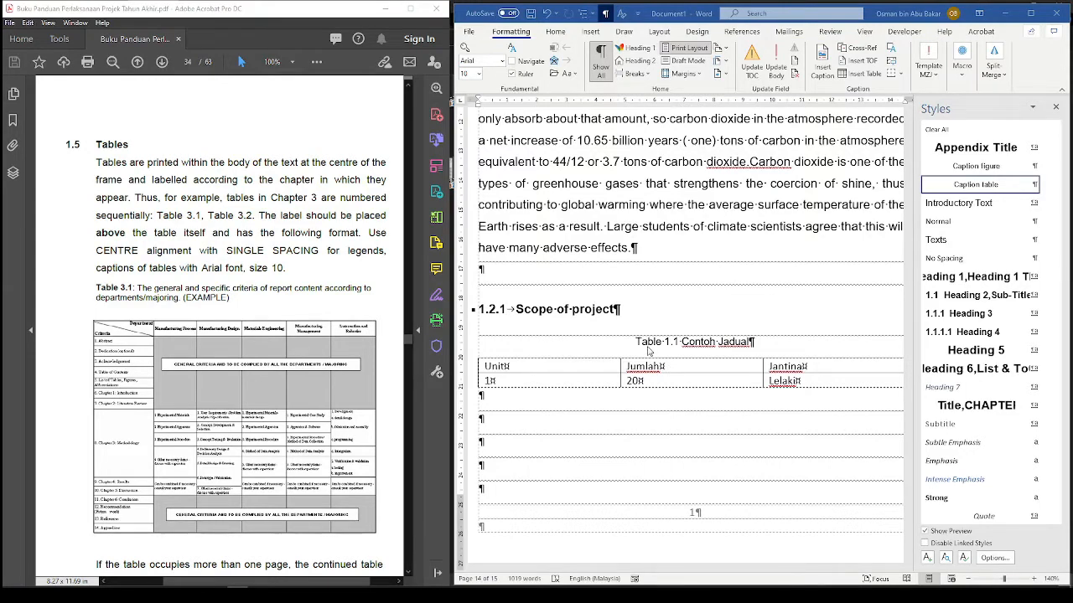
{"action": "left_click_drag", "start_coordinate": [635, 341], "coordinate": [681, 342]}
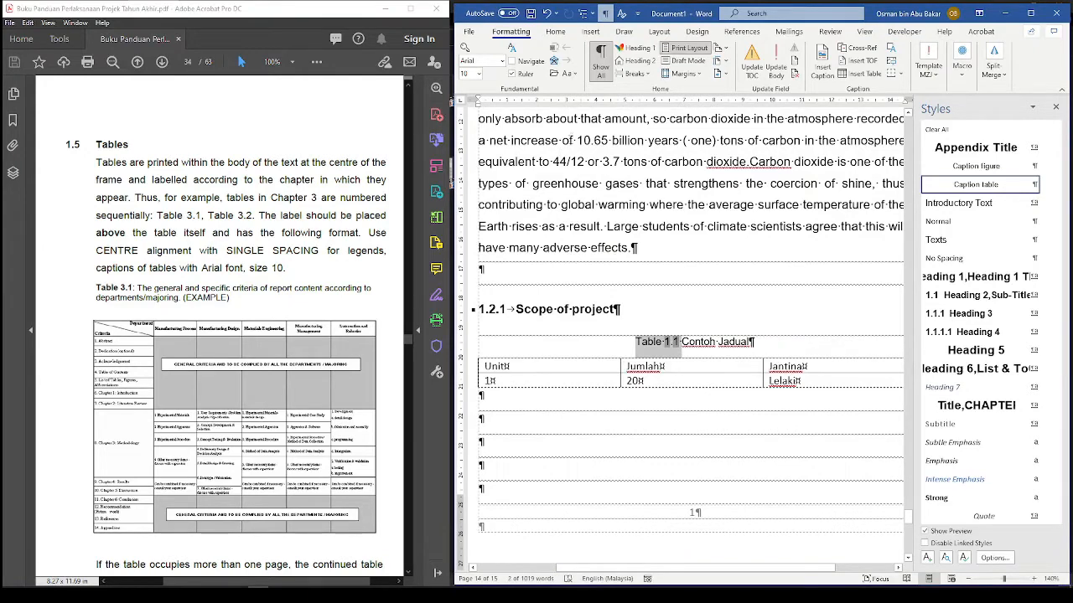
{"action": "left_click", "coordinate": [555, 31]}
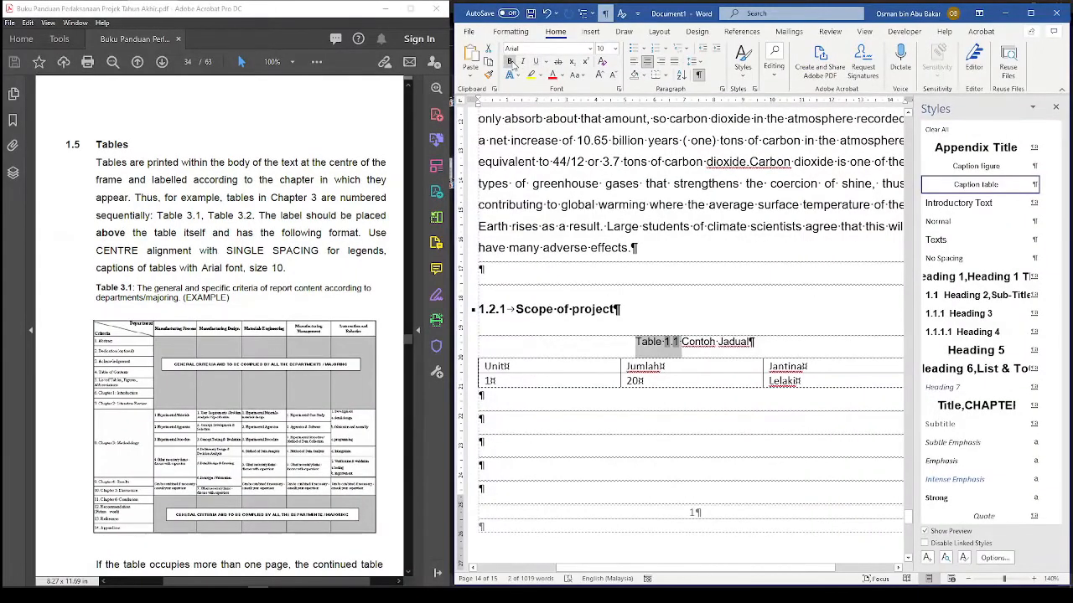
{"action": "left_click", "coordinate": [509, 62]}
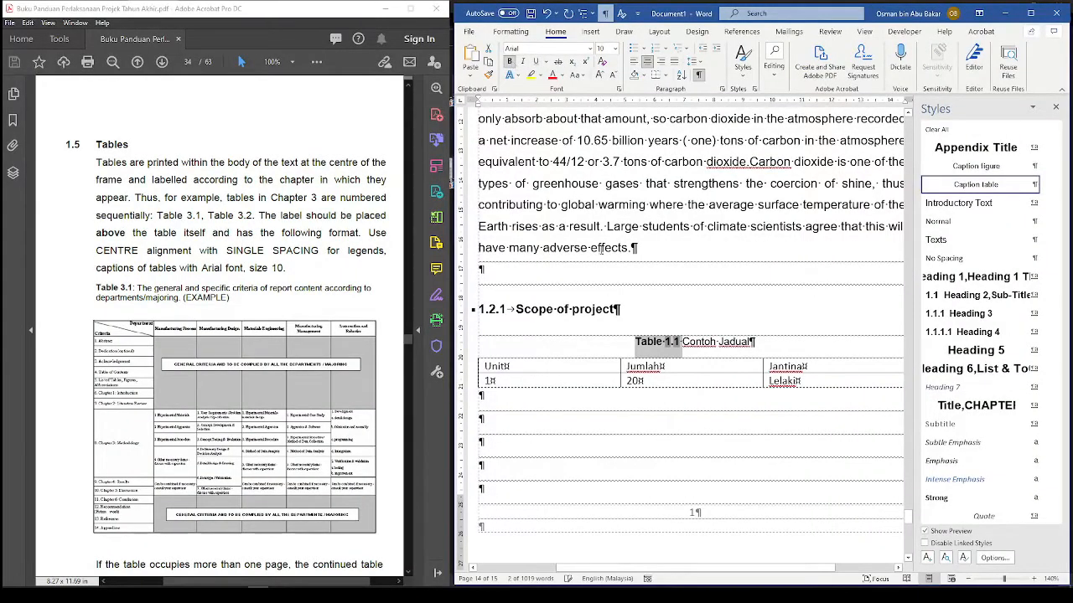
{"action": "left_click", "coordinate": [771, 343]}
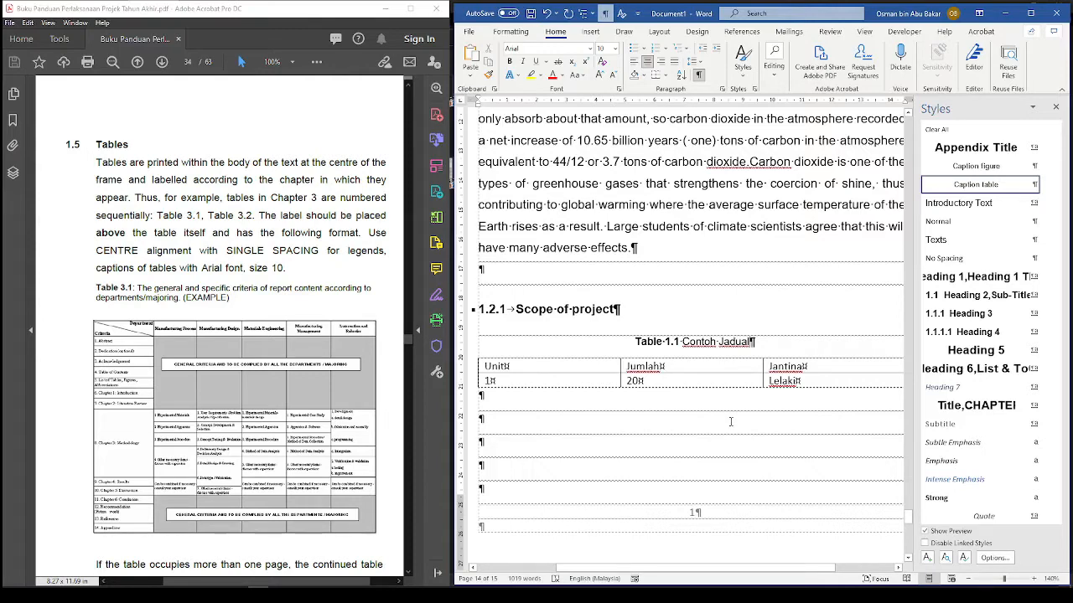
Step: Insert a table of figures below the LIST OF TABLES heading, using the Table caption label and the From template format
{"action": "scroll", "coordinate": [730, 421], "scroll_direction": "up", "scroll_amount": 10}
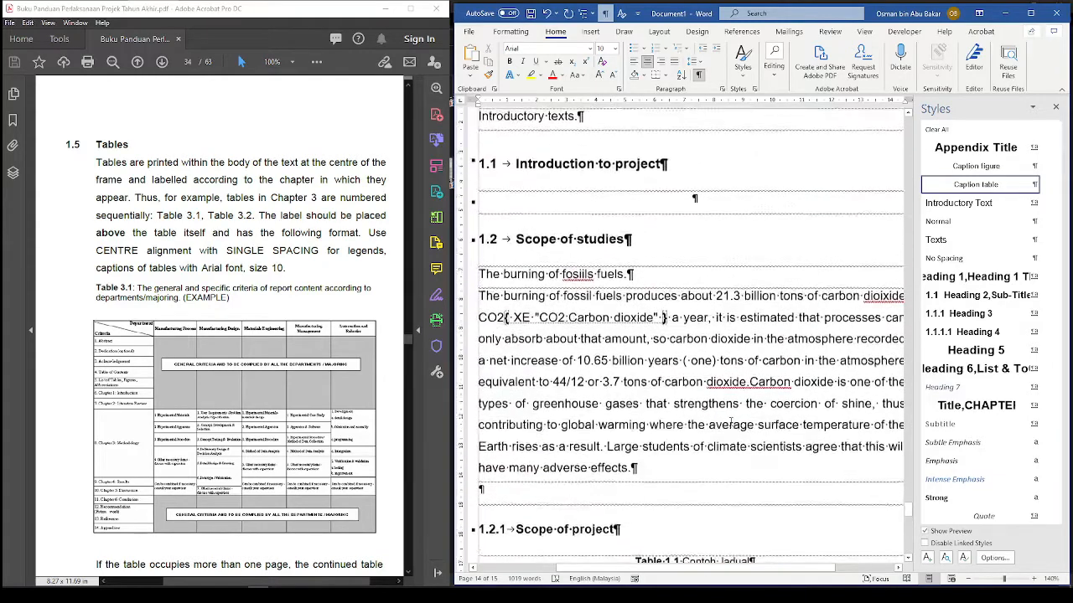
{"action": "scroll", "coordinate": [731, 422], "scroll_direction": "up", "scroll_amount": 10}
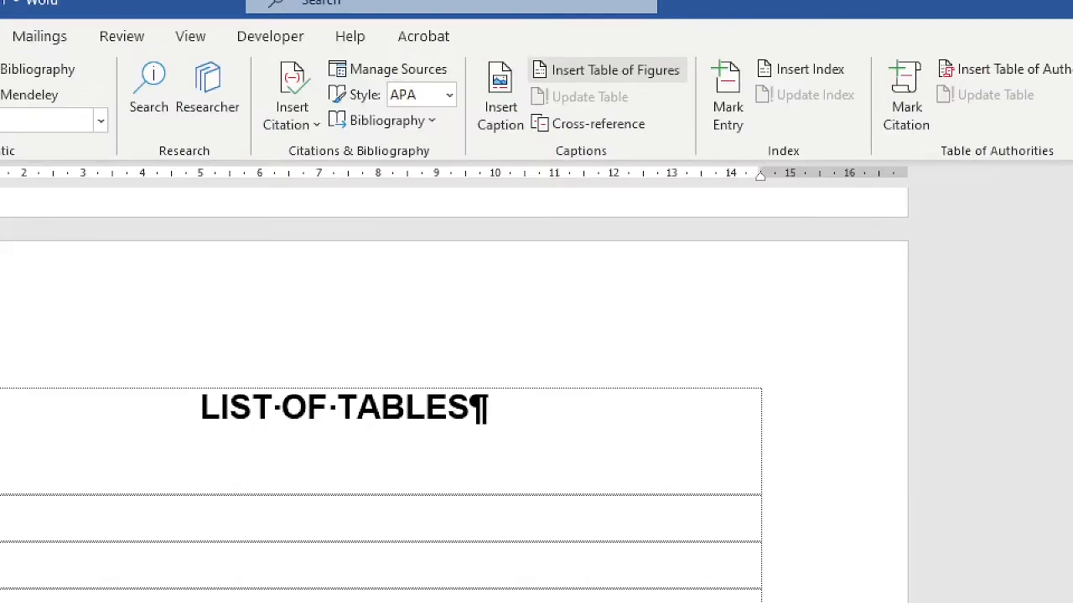
{"action": "mouse_move", "coordinate": [647, 49]}
{"action": "left_mouse_down"}
{"action": "mouse_move", "coordinate": [541, 30]}
{"action": "mouse_move", "coordinate": [548, 95]}
{"action": "mouse_move", "coordinate": [692, 60]}
{"action": "mouse_move", "coordinate": [566, 49]}
{"action": "left_mouse_up"}
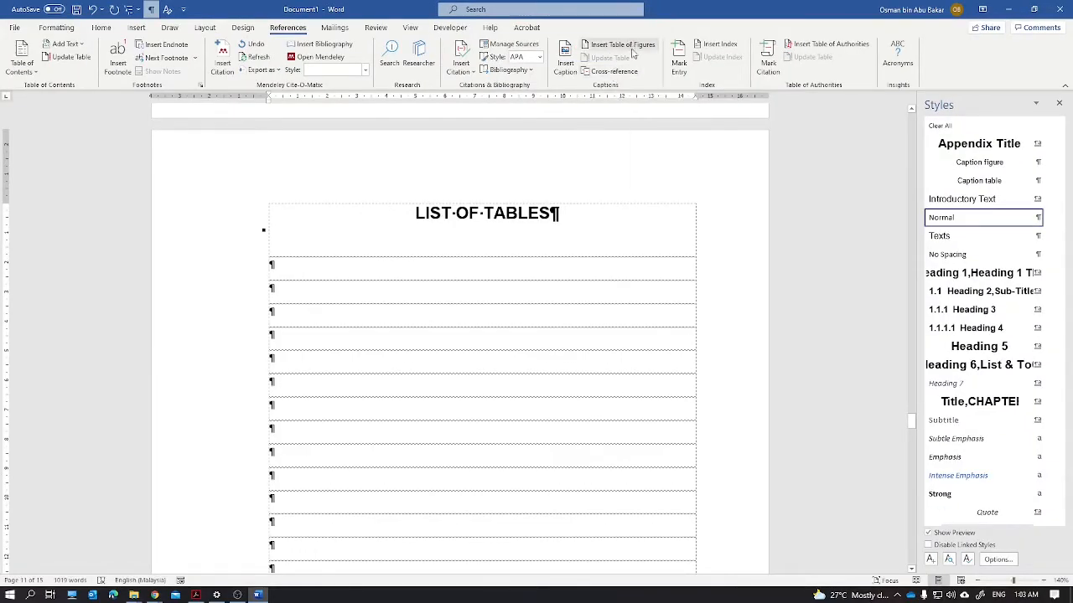
{"action": "left_click", "coordinate": [633, 49]}
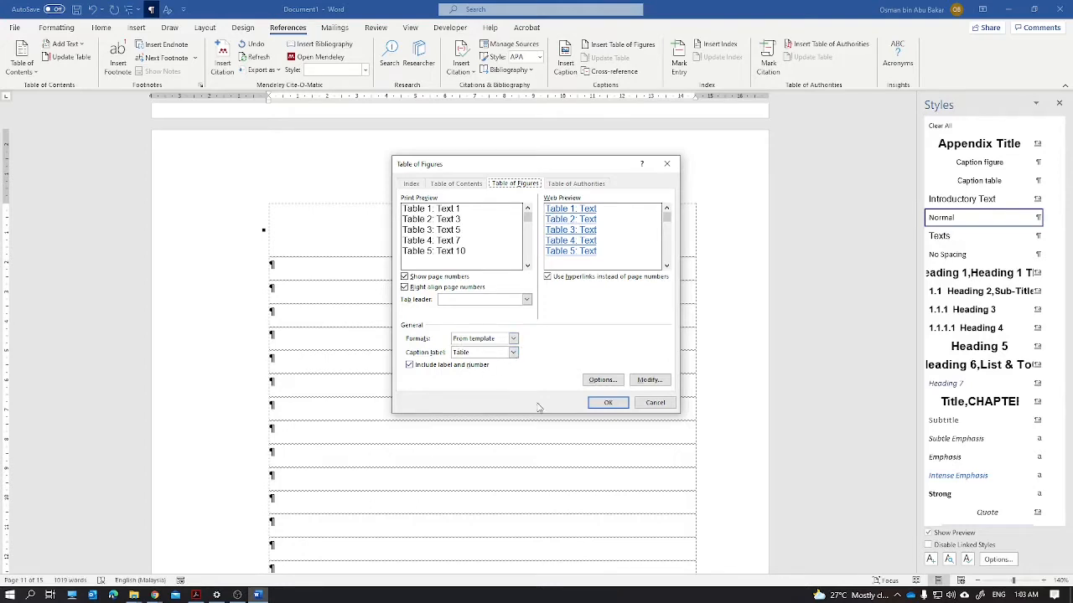
{"action": "left_click", "coordinate": [601, 403]}
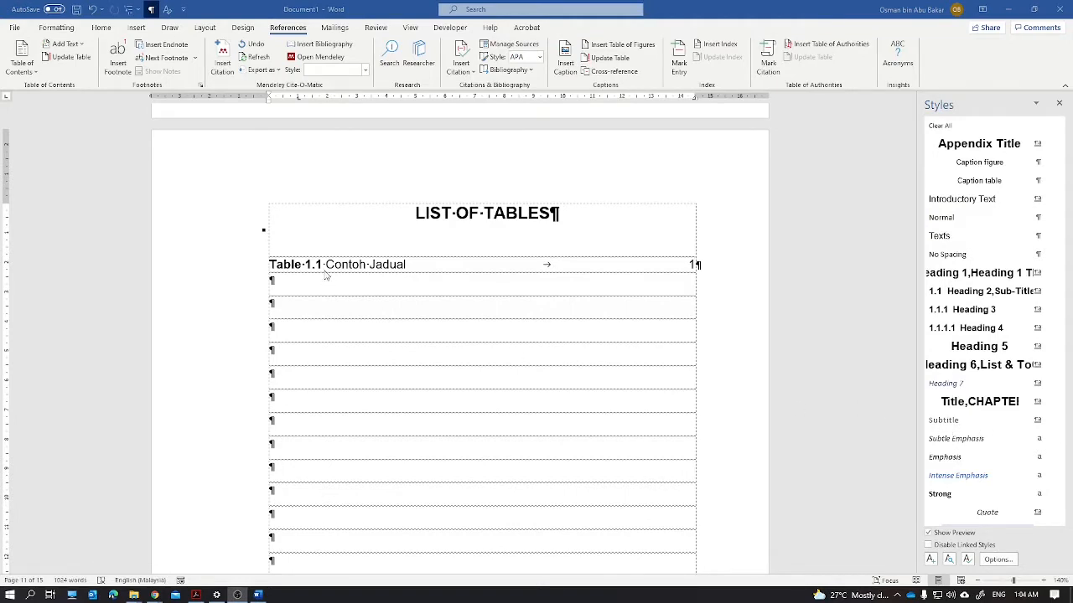
Step: Remove the bold from "Table 1.1" in the list of tables entry
{"action": "left_click_drag", "start_coordinate": [321, 264], "coordinate": [269, 264]}
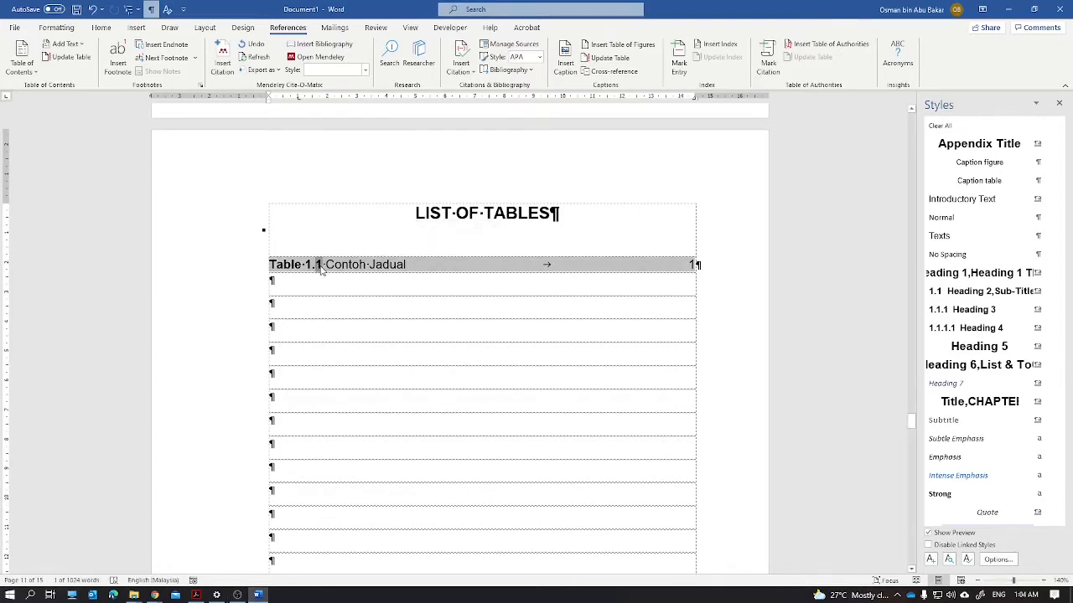
{"action": "scroll", "coordinate": [482, 335], "scroll_direction": "down", "scroll_amount": 1}
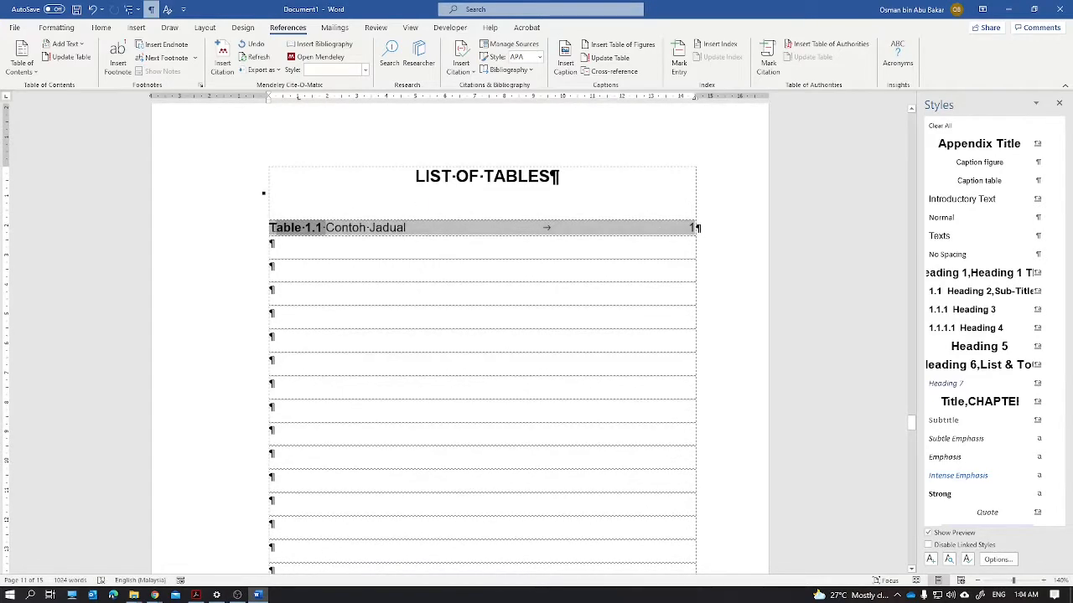
{"action": "left_click", "coordinate": [96, 30]}
{"action": "left_click", "coordinate": [103, 66]}
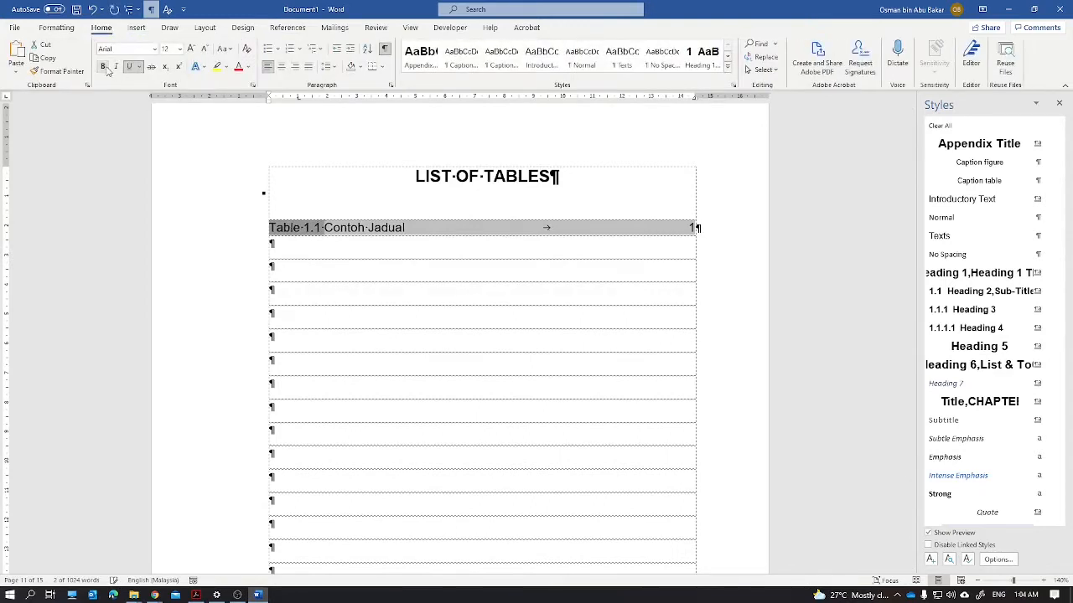
Step: Check the LIST OF TABLES page in the print preview and return to the document
{"action": "left_click", "coordinate": [416, 256]}
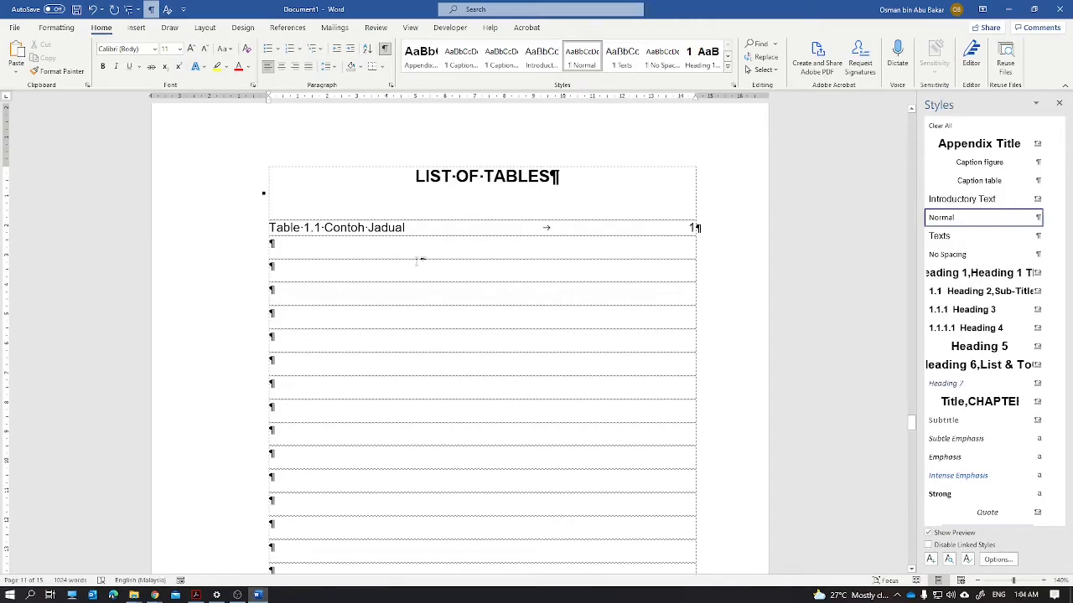
{"action": "left_click", "coordinate": [15, 27]}
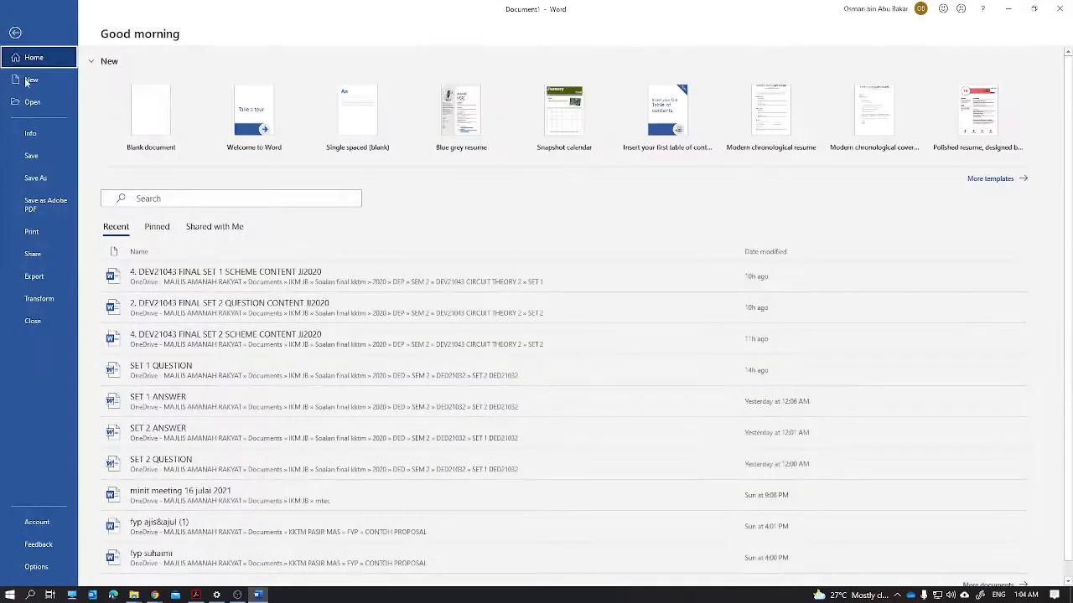
{"action": "left_click", "coordinate": [53, 232]}
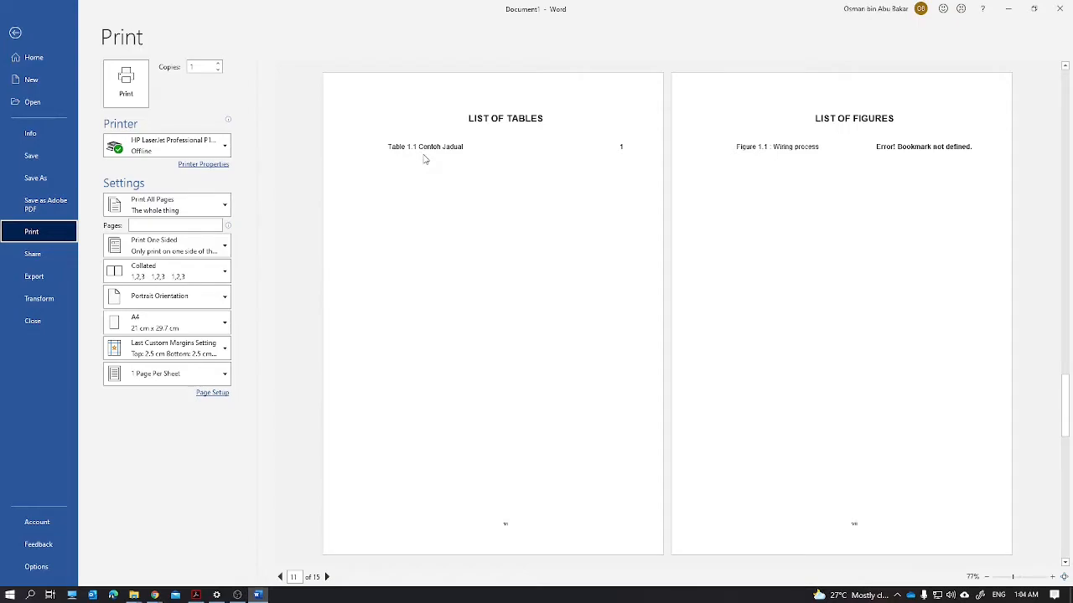
{"action": "key", "text": "Escape"}
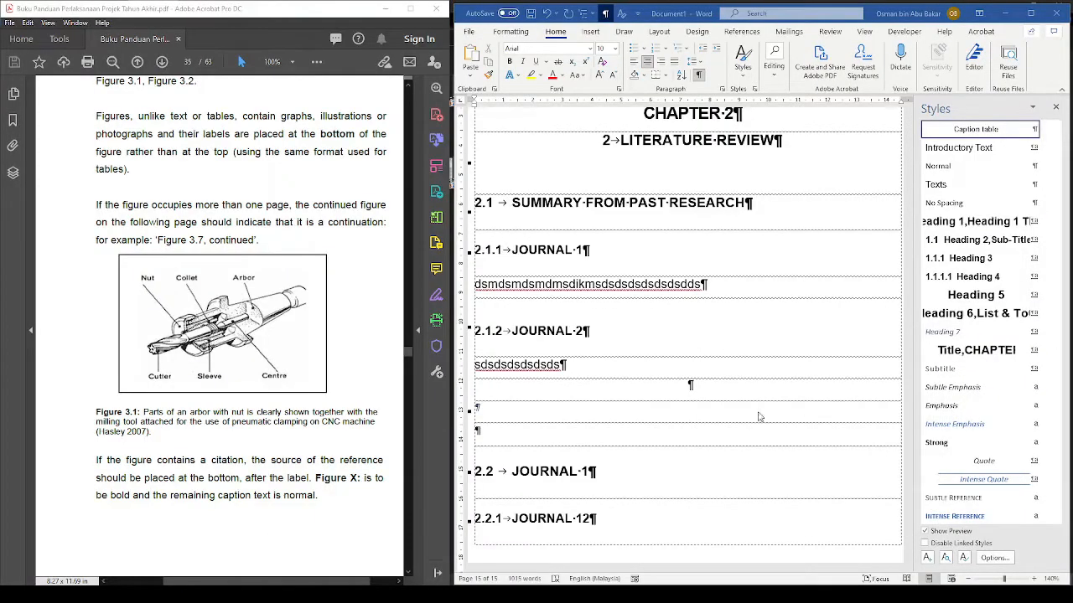
Step: Extend the filler text in the paragraph under heading 2.1.2 JOURNAL 2 with a run of "gfgfgf" characters
{"action": "scroll", "coordinate": [688, 413], "scroll_direction": "down", "scroll_amount": 1}
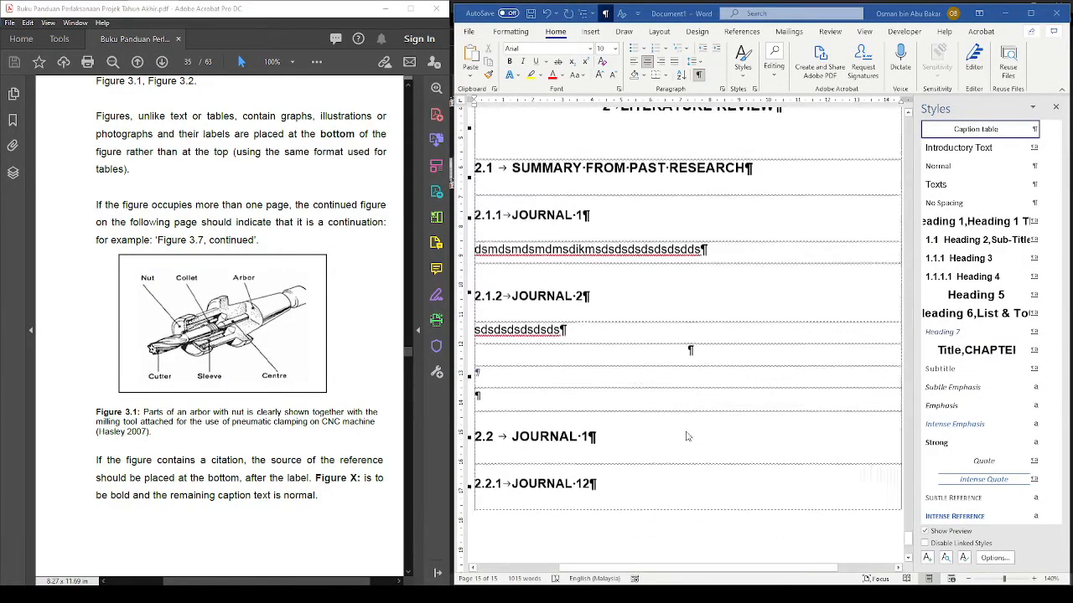
{"action": "left_click_drag", "start_coordinate": [696, 572], "coordinate": [660, 572]}
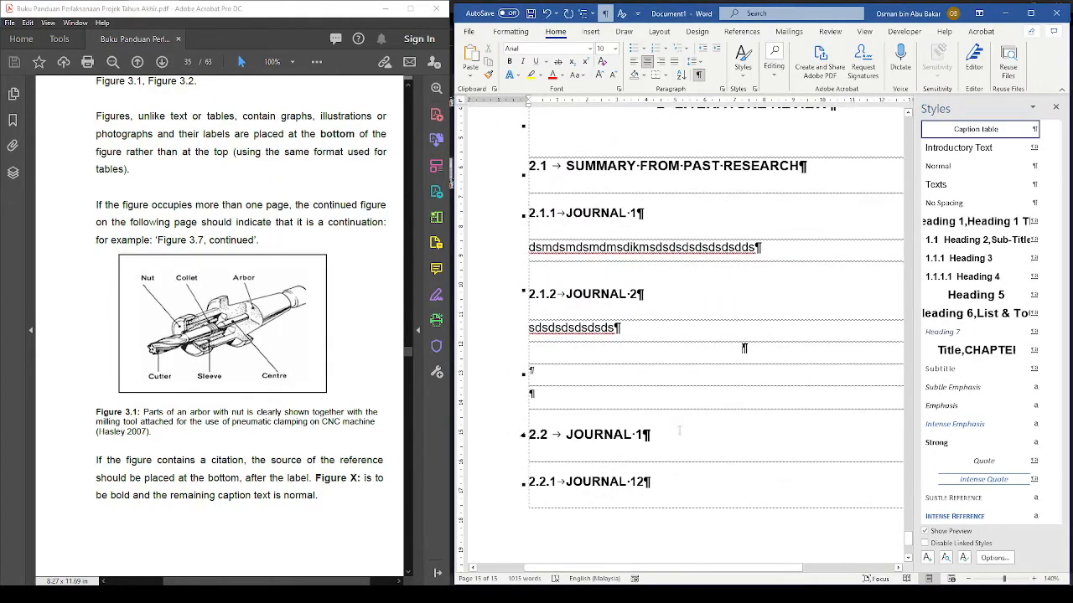
{"action": "left_click", "coordinate": [600, 340]}
{"action": "type", "text": "gfgf"}
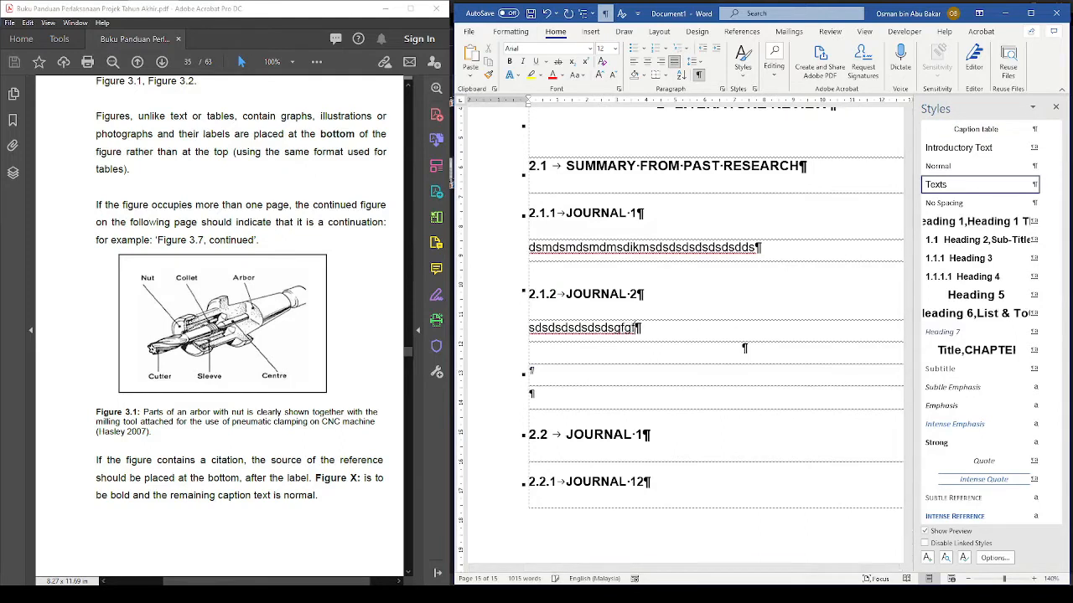
{"action": "type", "text": "gfgfgfgfgfgfgf"}
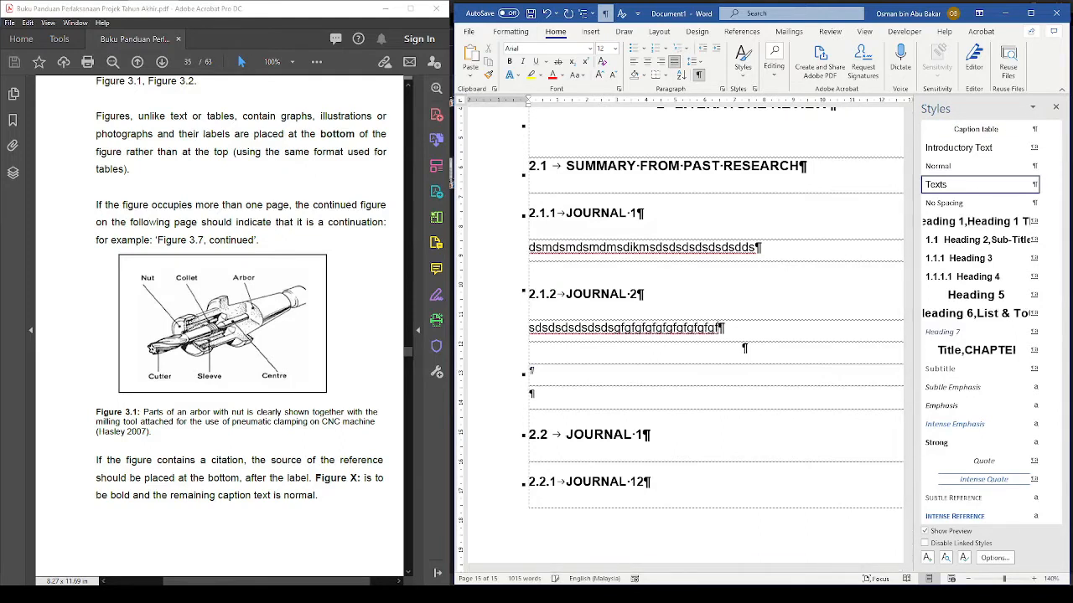
{"action": "type", "text": "gffffff"}
Step: Copy the guide's paragraph about figures containing a citation and paste it at the end of the text under 2.1.2 JOURNAL 2
{"action": "left_click_drag", "start_coordinate": [95, 459], "coordinate": [310, 502]}
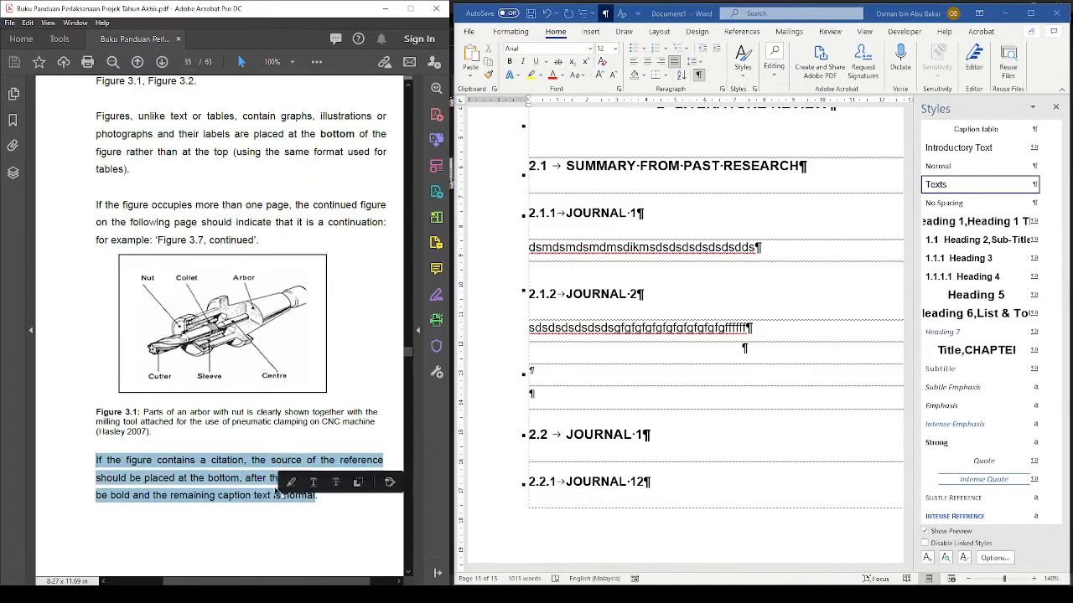
{"action": "right_click", "coordinate": [275, 494]}
{"action": "left_click", "coordinate": [302, 307]}
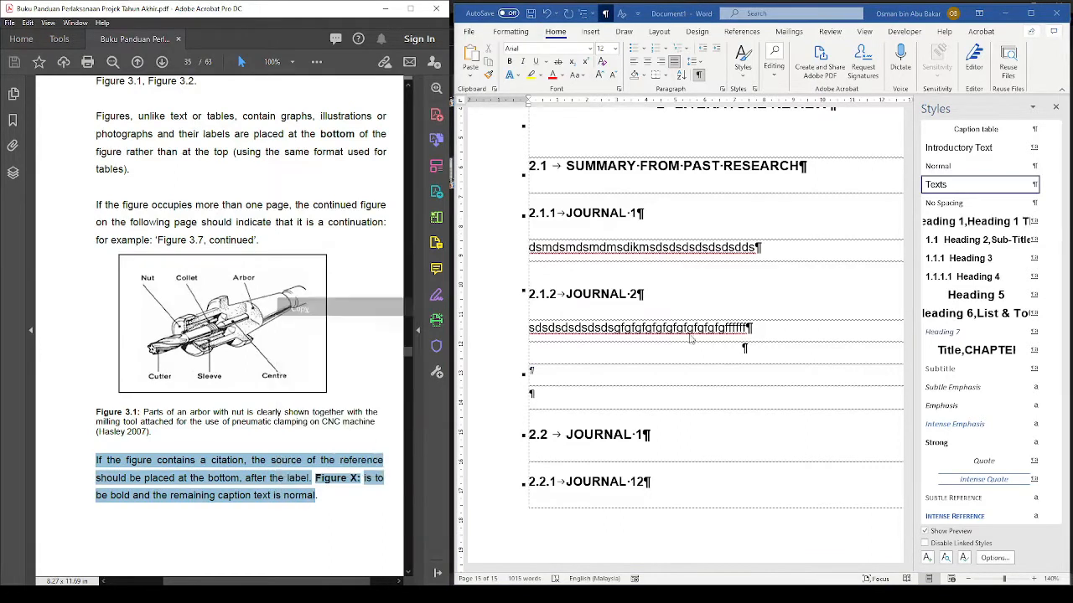
{"action": "left_click", "coordinate": [779, 330]}
{"action": "key", "text": "ctrl+v"}
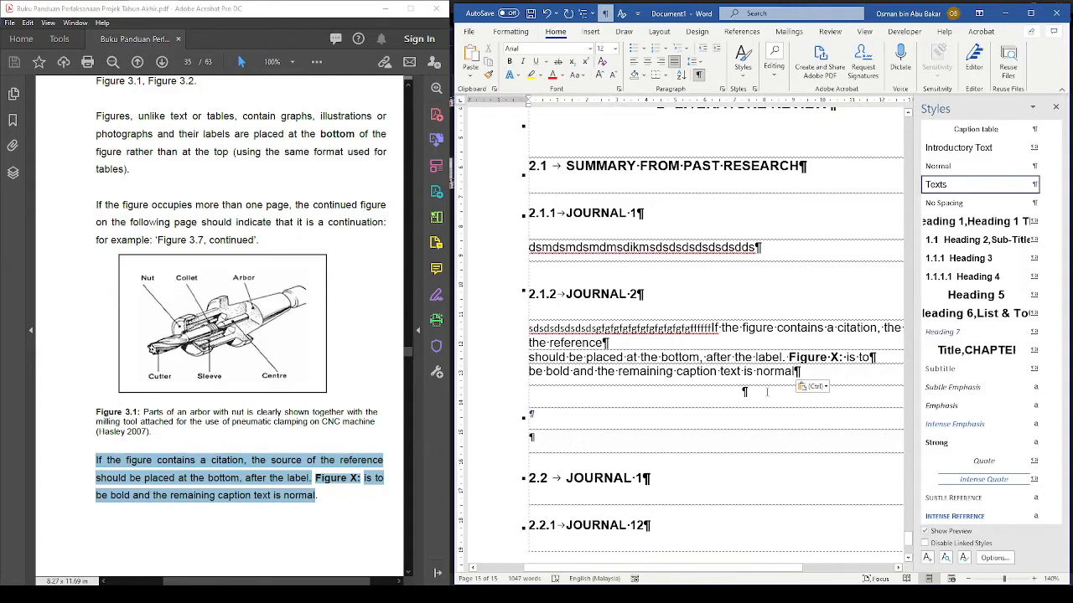
Step: Apply the Texts style to the pasted lines and join them into one continuous paragraph
{"action": "left_click", "coordinate": [634, 343]}
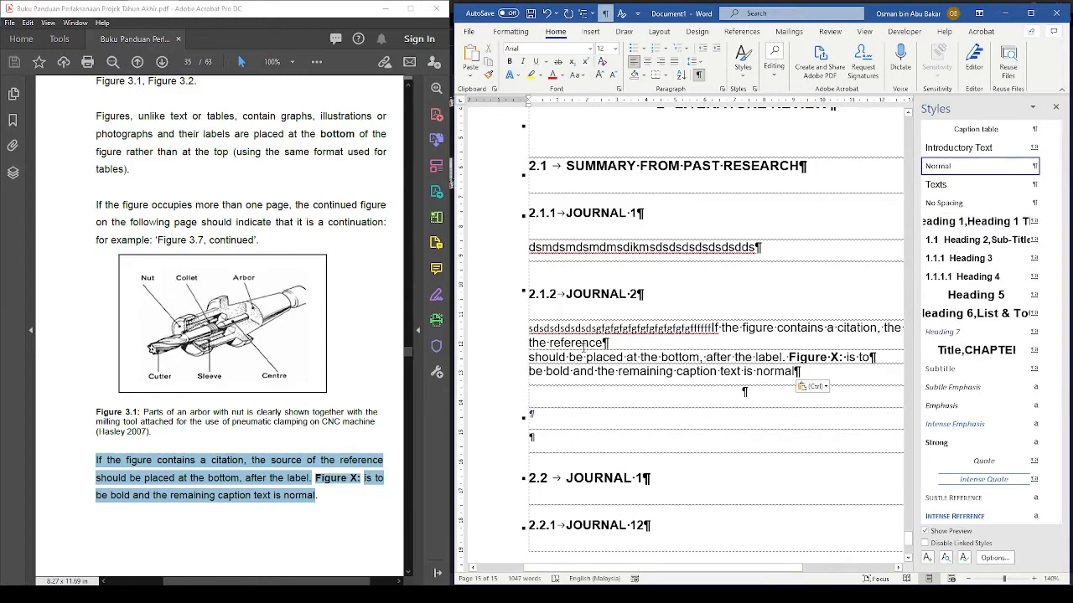
{"action": "left_click", "coordinate": [939, 184]}
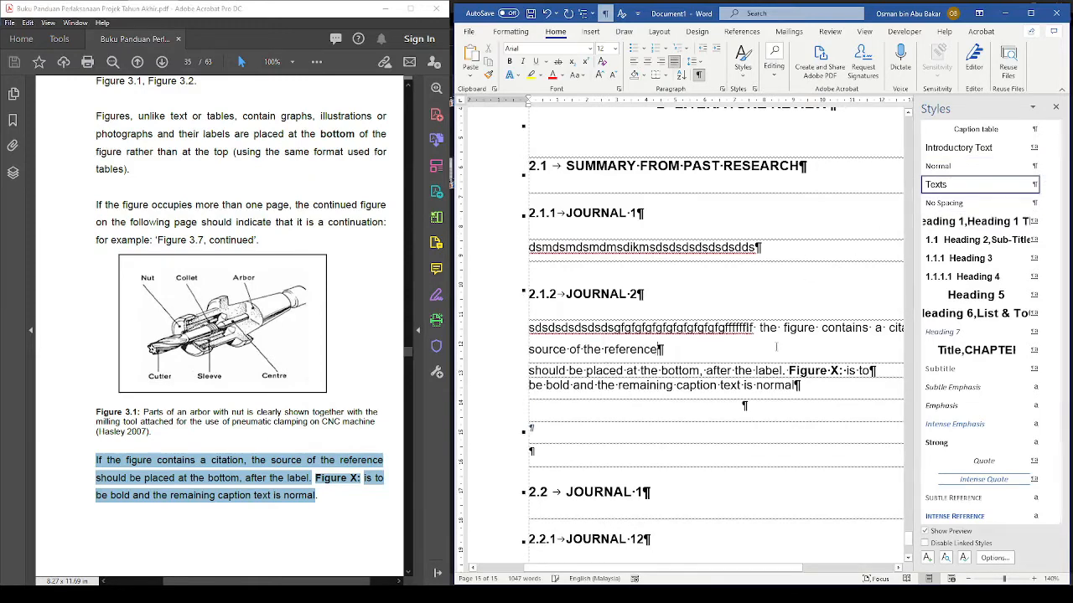
{"action": "left_click", "coordinate": [943, 184]}
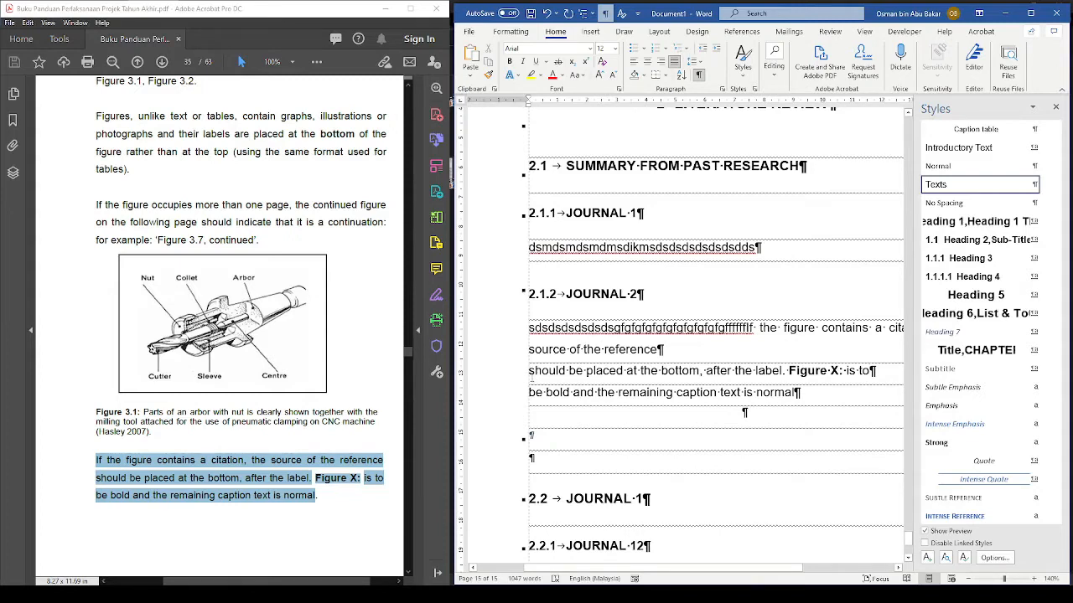
{"action": "left_click", "coordinate": [532, 374]}
{"action": "key", "text": "BackSpace"}
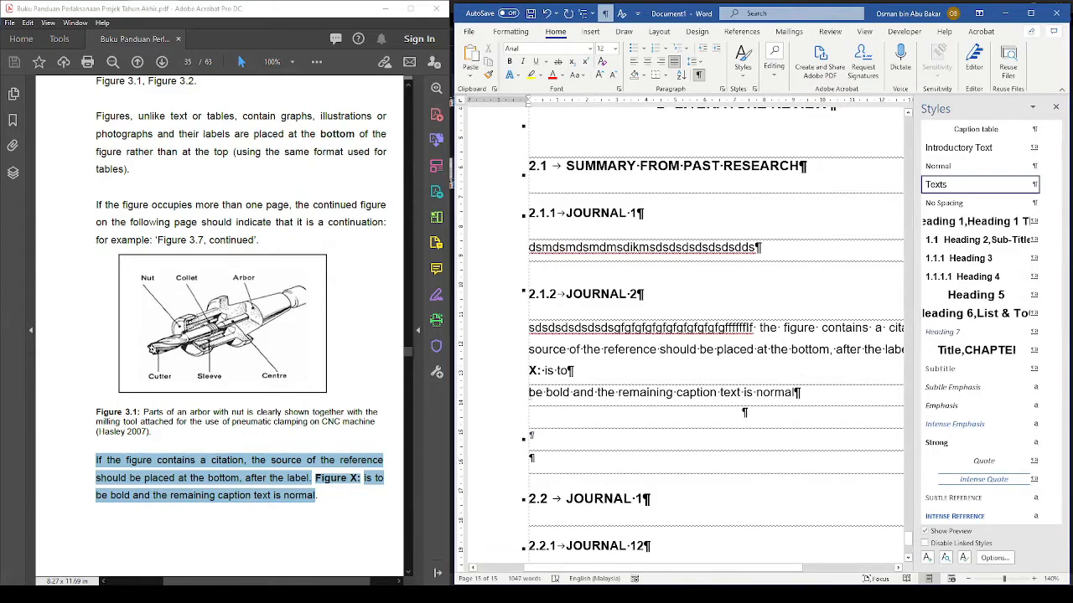
{"action": "key", "text": "BackSpace"}
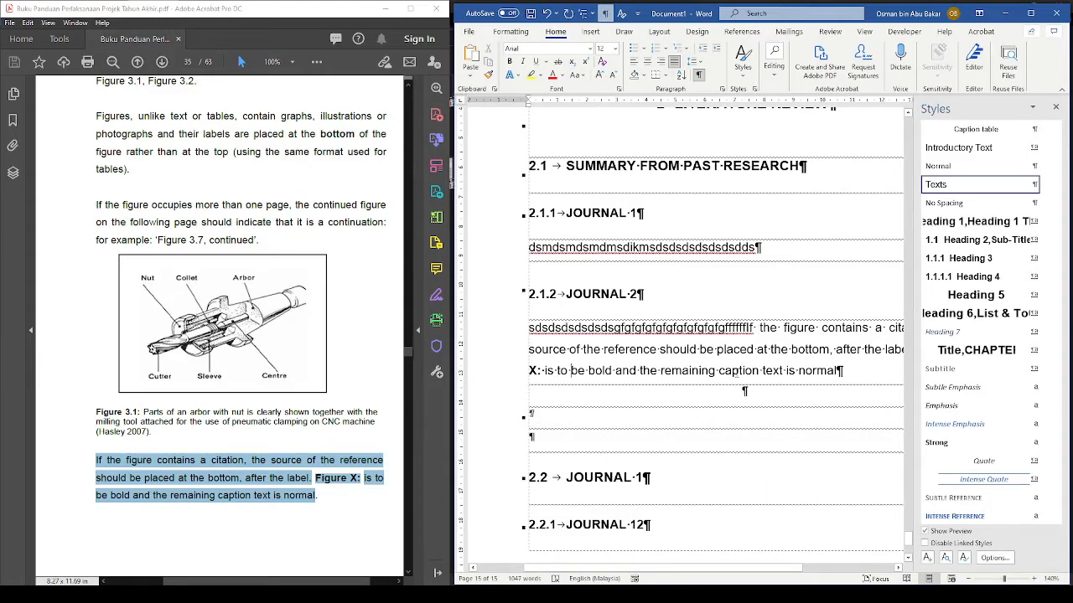
Step: Insert the picture "project management" from the teams folder in Pictures on the empty line below the 2.1.2 paragraph
{"action": "left_click", "coordinate": [647, 397]}
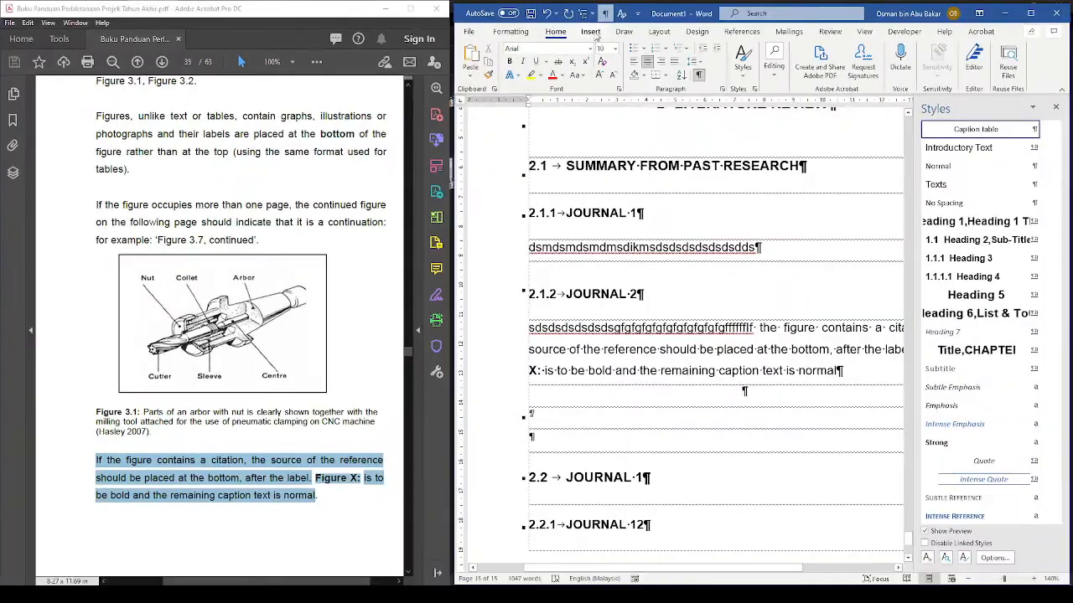
{"action": "left_click", "coordinate": [594, 33]}
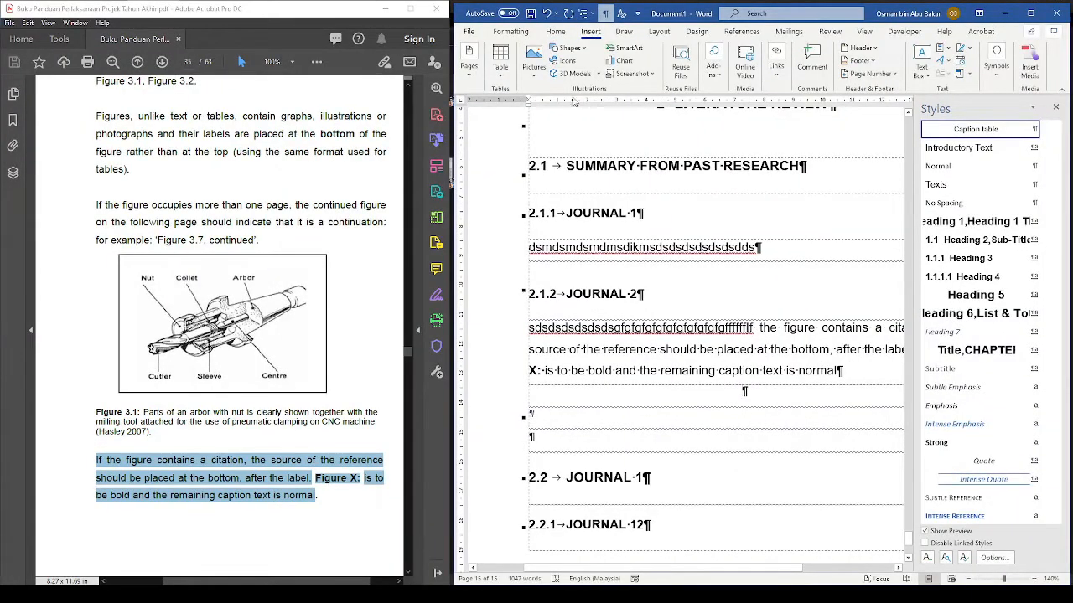
{"action": "left_click", "coordinate": [536, 78]}
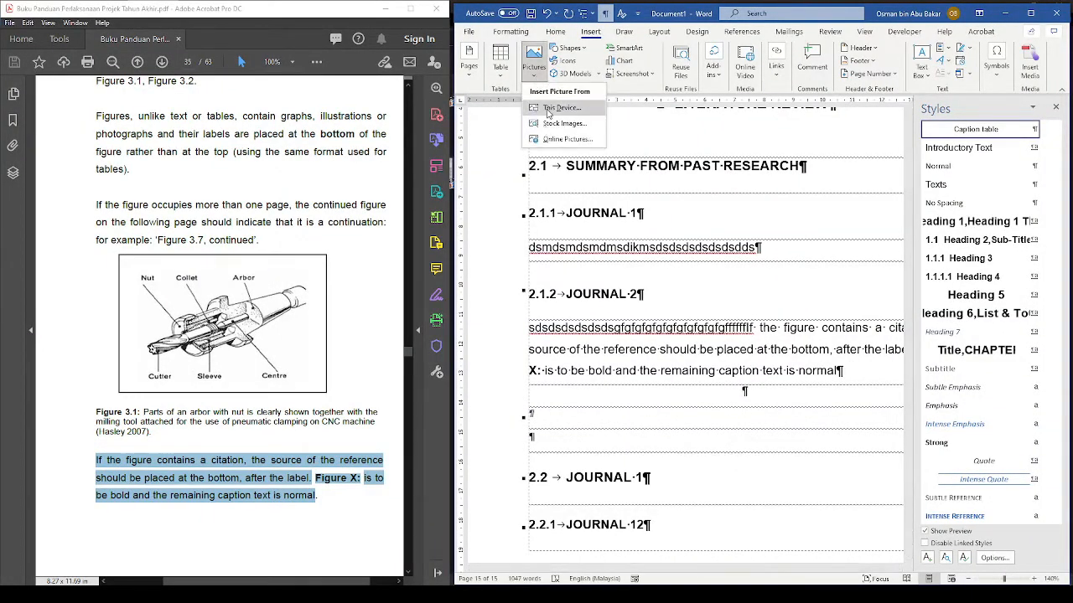
{"action": "left_click", "coordinate": [553, 107]}
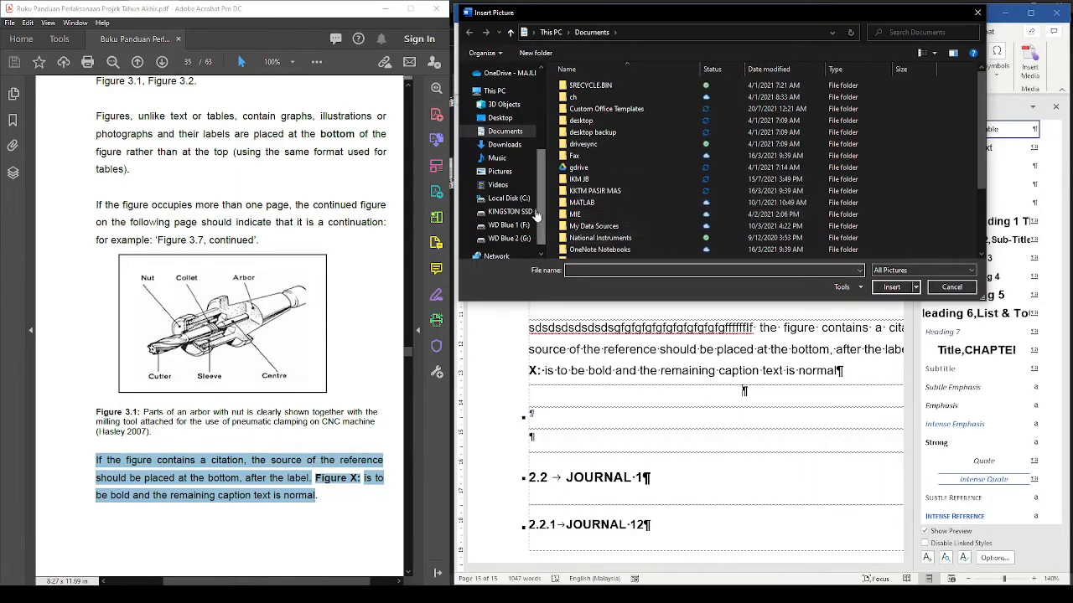
{"action": "left_click", "coordinate": [509, 145]}
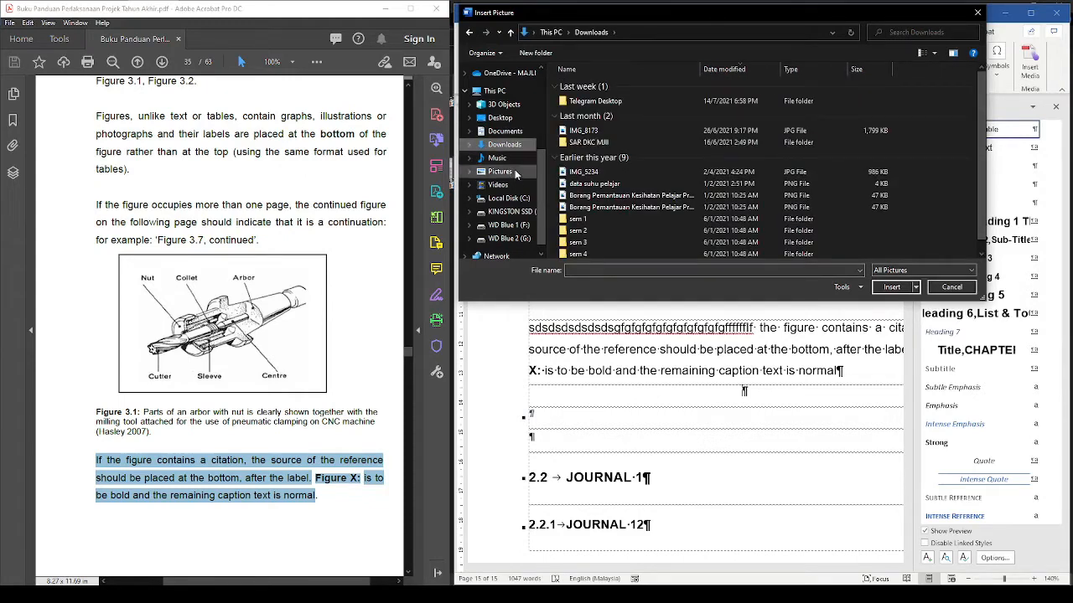
{"action": "left_click", "coordinate": [511, 171]}
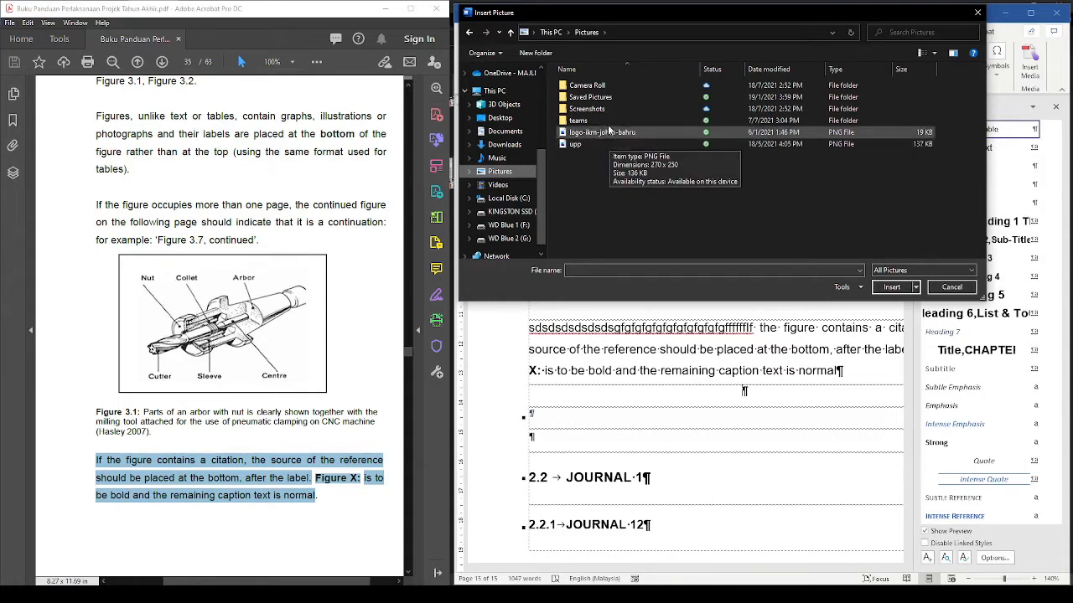
{"action": "double_click", "coordinate": [609, 120]}
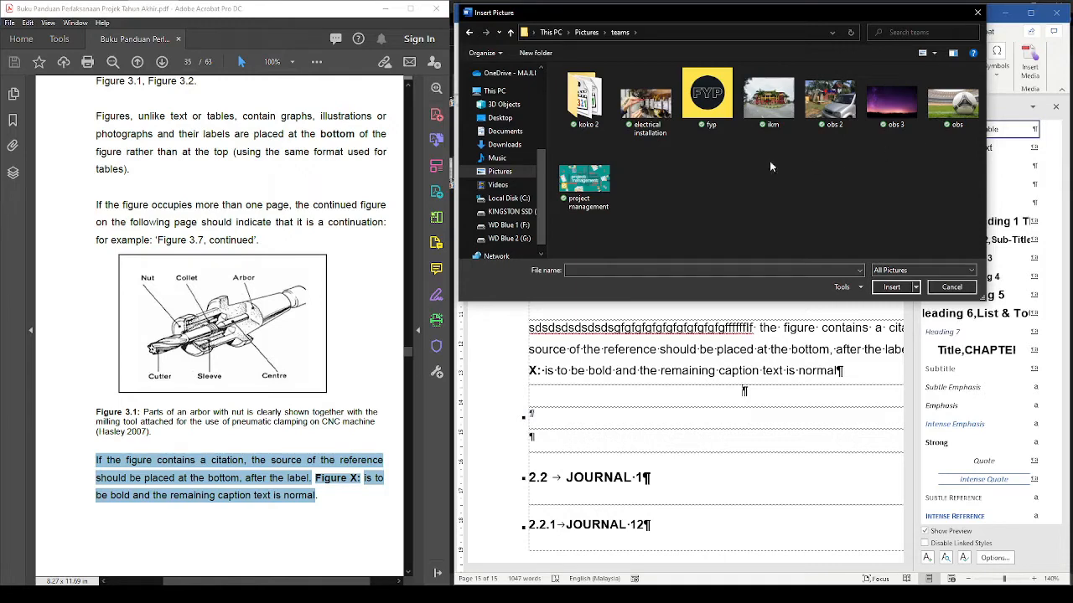
{"action": "left_click", "coordinate": [584, 179]}
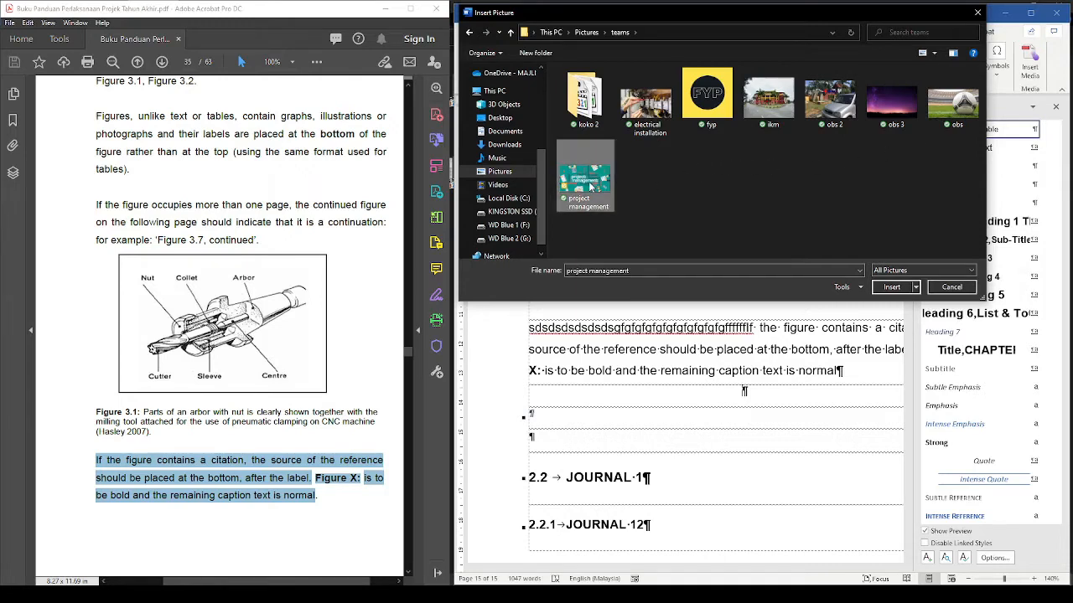
{"action": "left_click", "coordinate": [891, 287]}
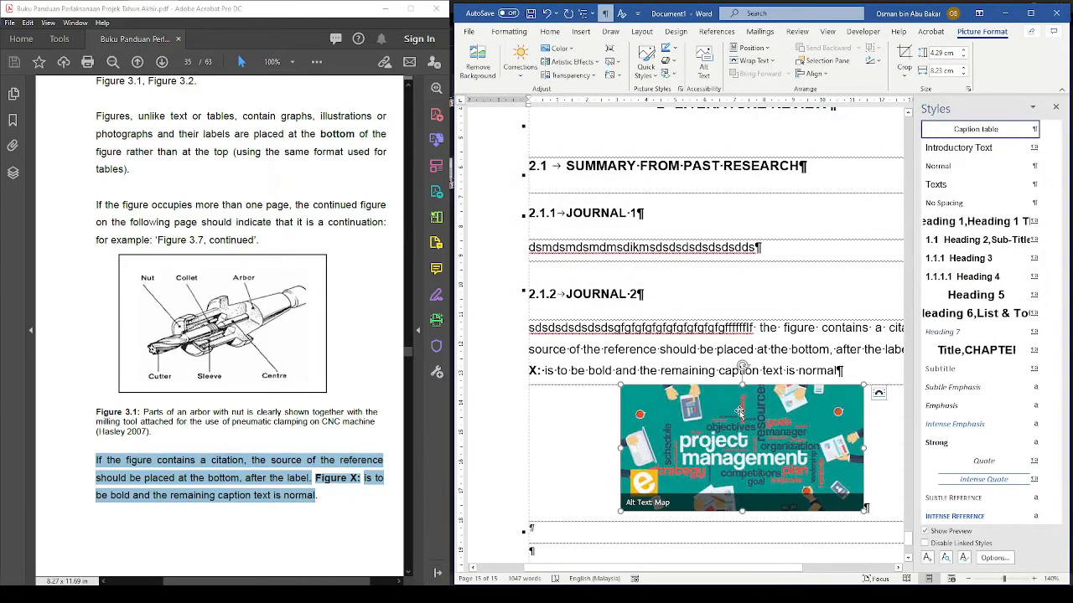
Step: Review the guide's section 1.6 Figures on placement and labelling, and check the inserted picture's alignment against it
{"action": "scroll", "coordinate": [739, 413], "scroll_direction": "down", "scroll_amount": 2}
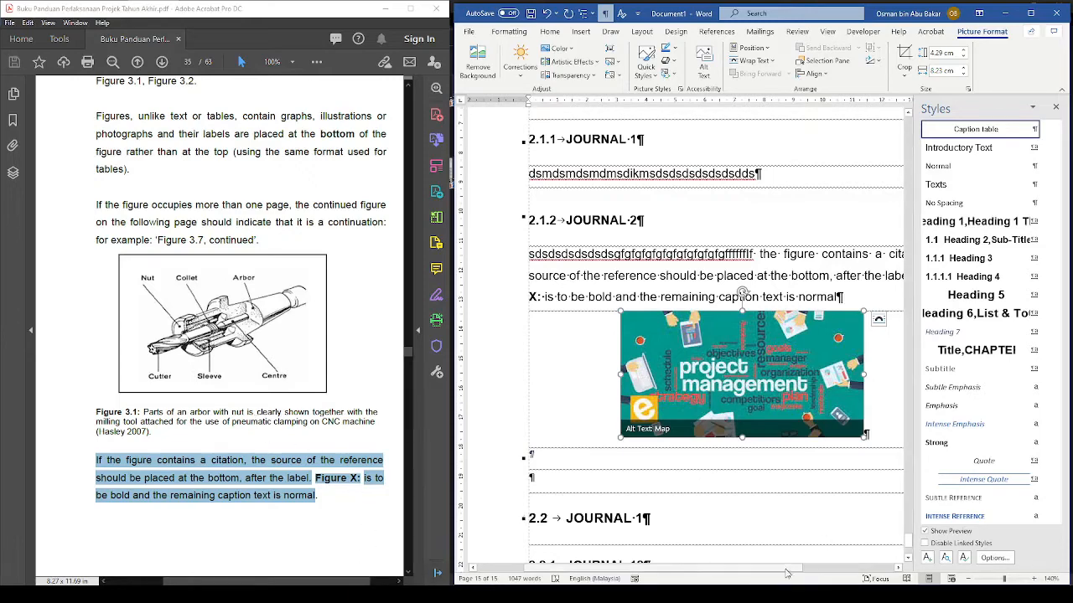
{"action": "left_click_drag", "start_coordinate": [788, 569], "coordinate": [846, 569]}
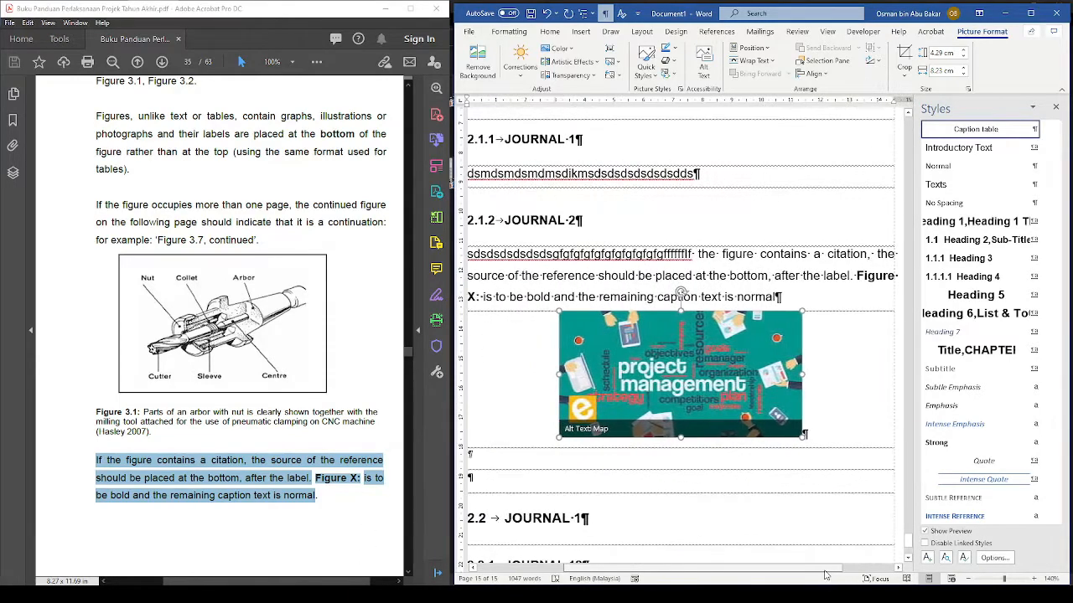
{"action": "scroll", "coordinate": [331, 386], "scroll_direction": "up", "scroll_amount": 3}
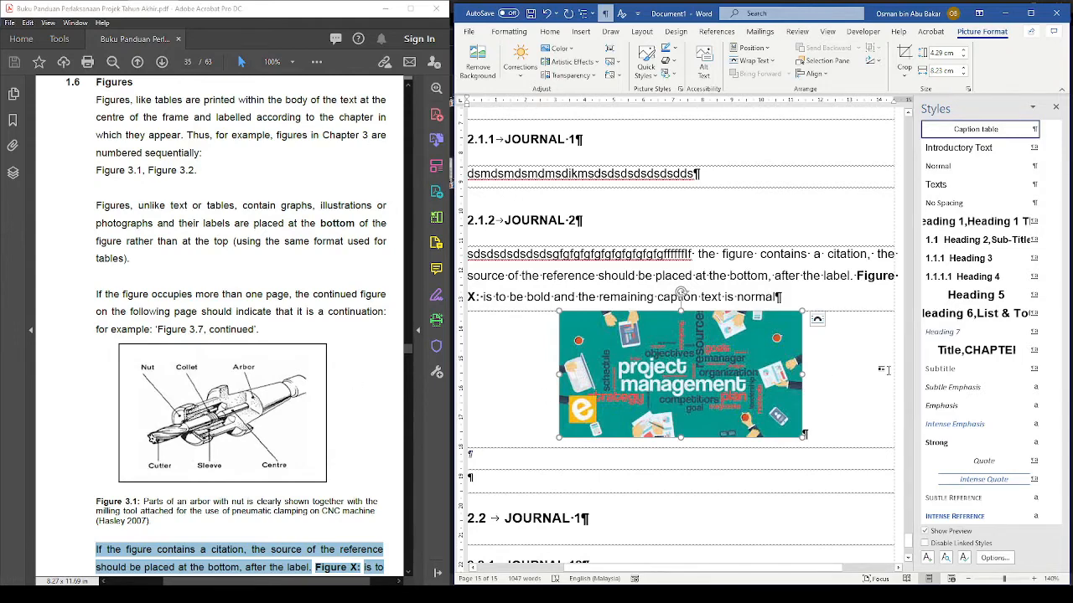
{"action": "left_click", "coordinate": [892, 397]}
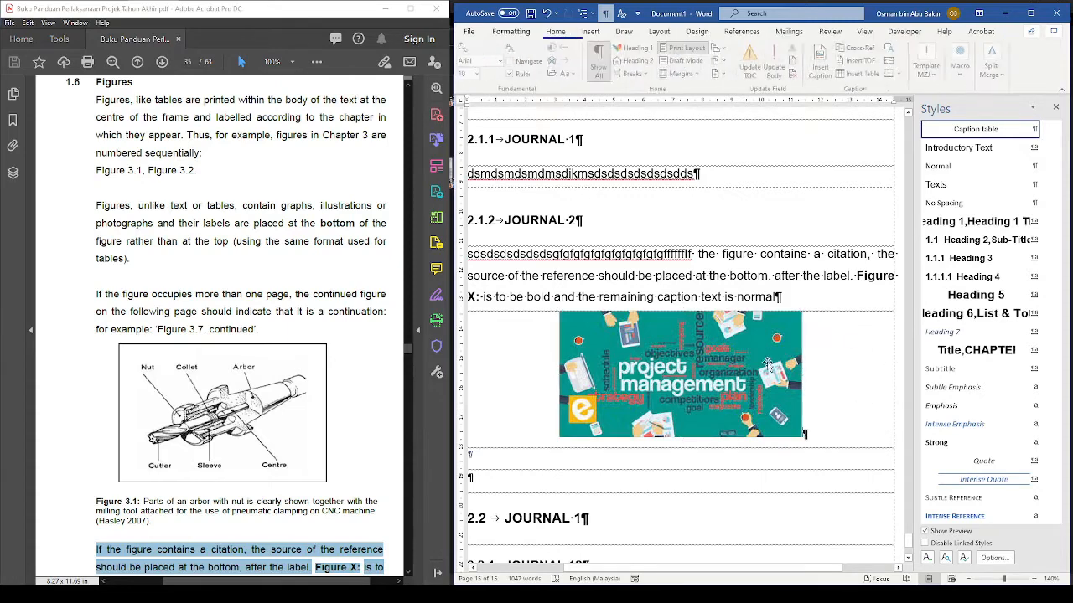
{"action": "left_click_drag", "start_coordinate": [756, 569], "coordinate": [713, 570]}
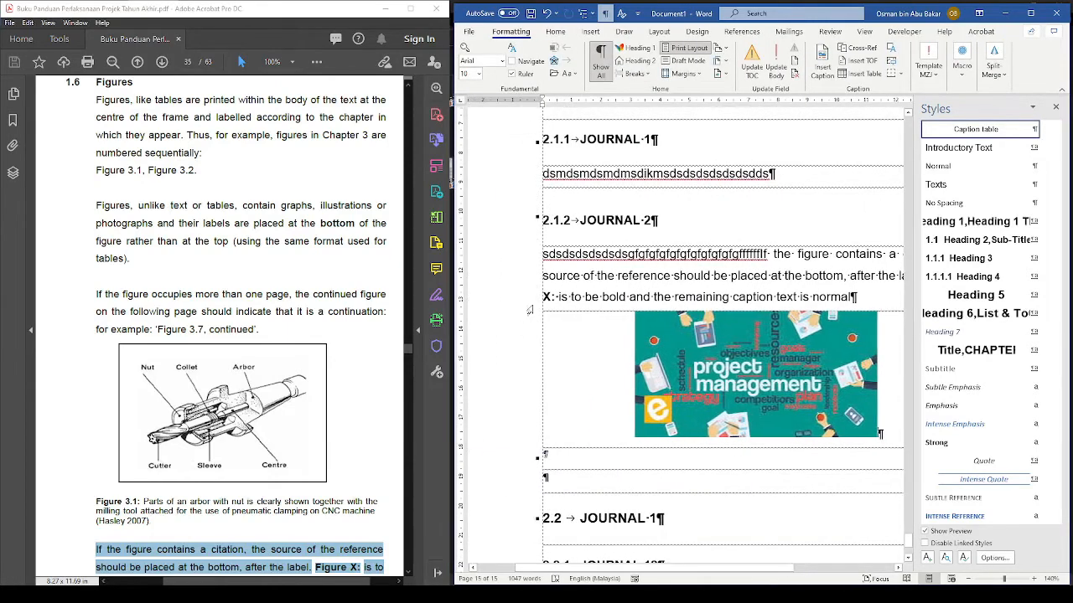
{"action": "scroll", "coordinate": [659, 402], "scroll_direction": "right", "scroll_amount": 3}
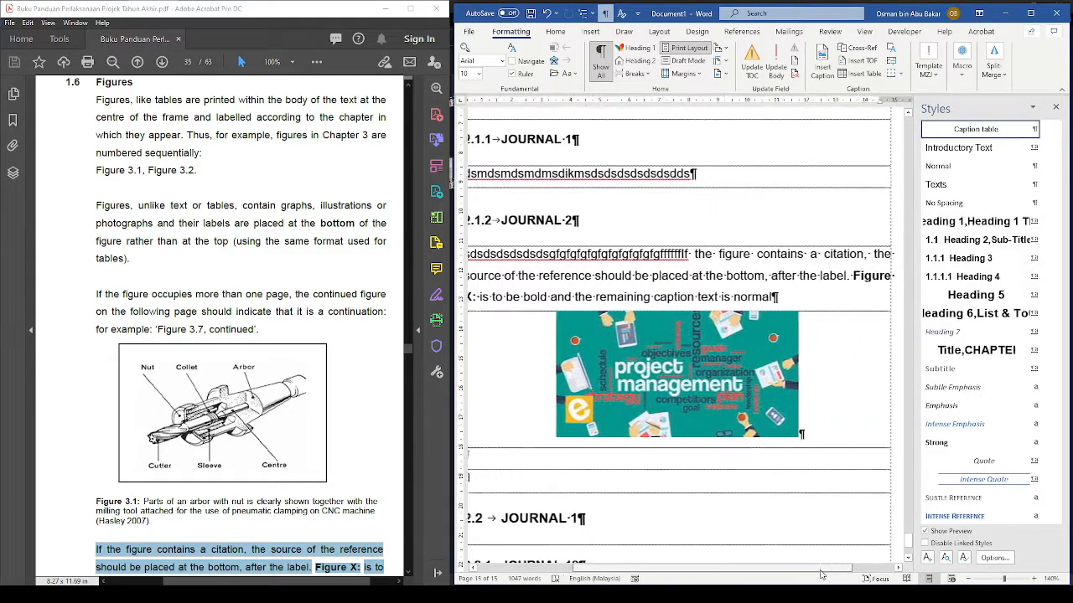
{"action": "left_click", "coordinate": [659, 402]}
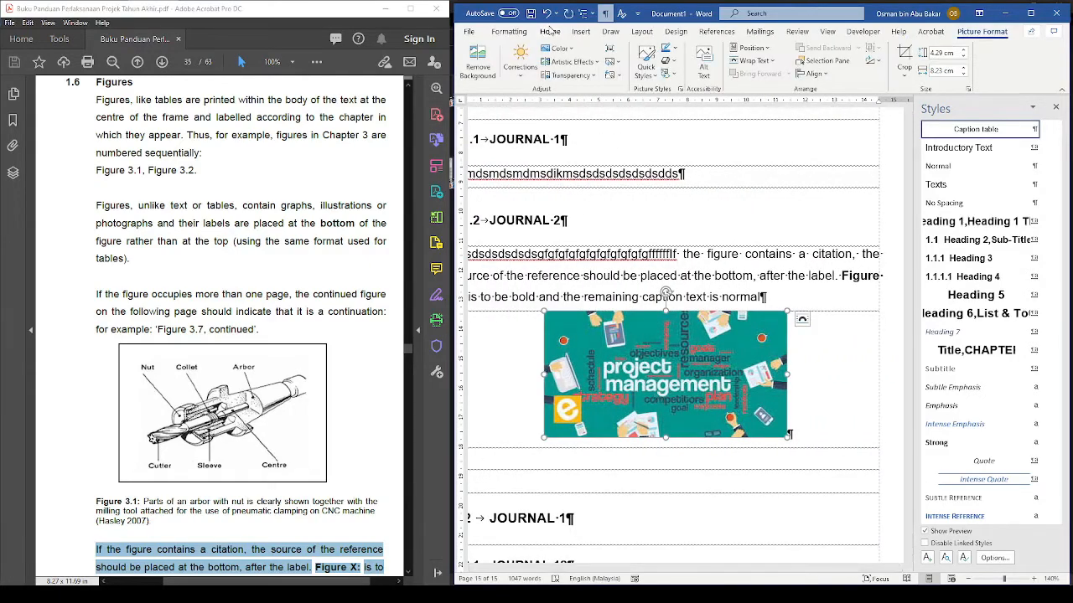
{"action": "left_click", "coordinate": [646, 67]}
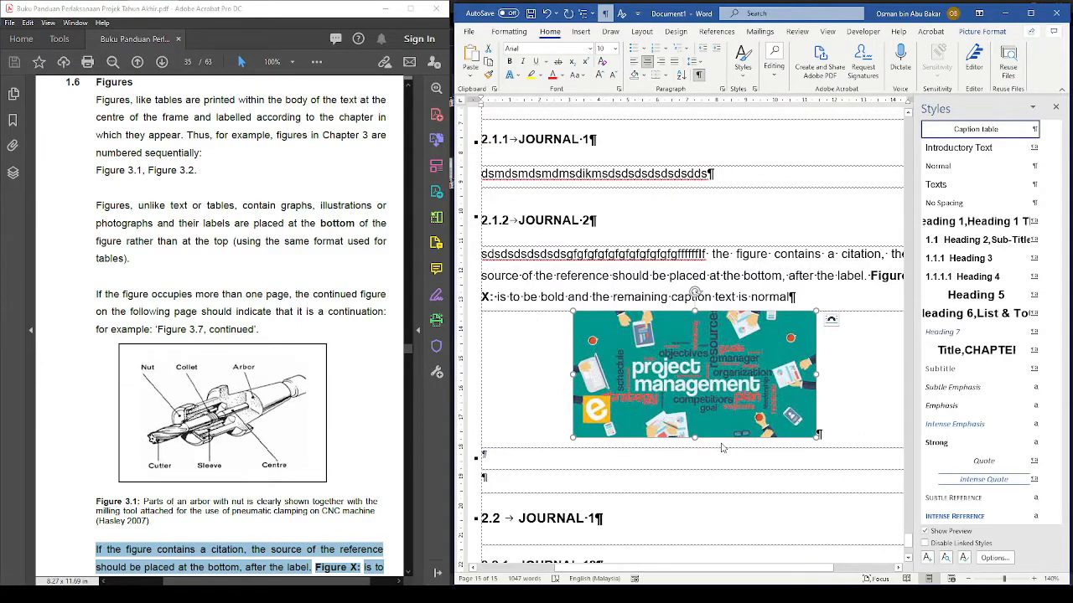
Step: Start a caption for the inserted picture with the Figure label, positioned below the selected item
{"action": "right_click", "coordinate": [701, 387]}
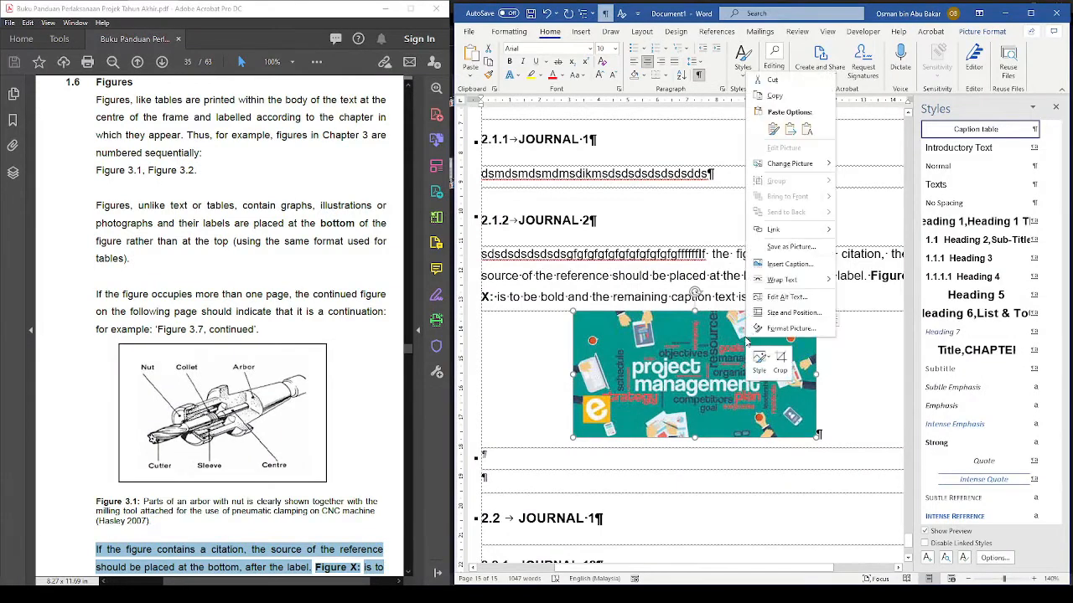
{"action": "left_click", "coordinate": [784, 264]}
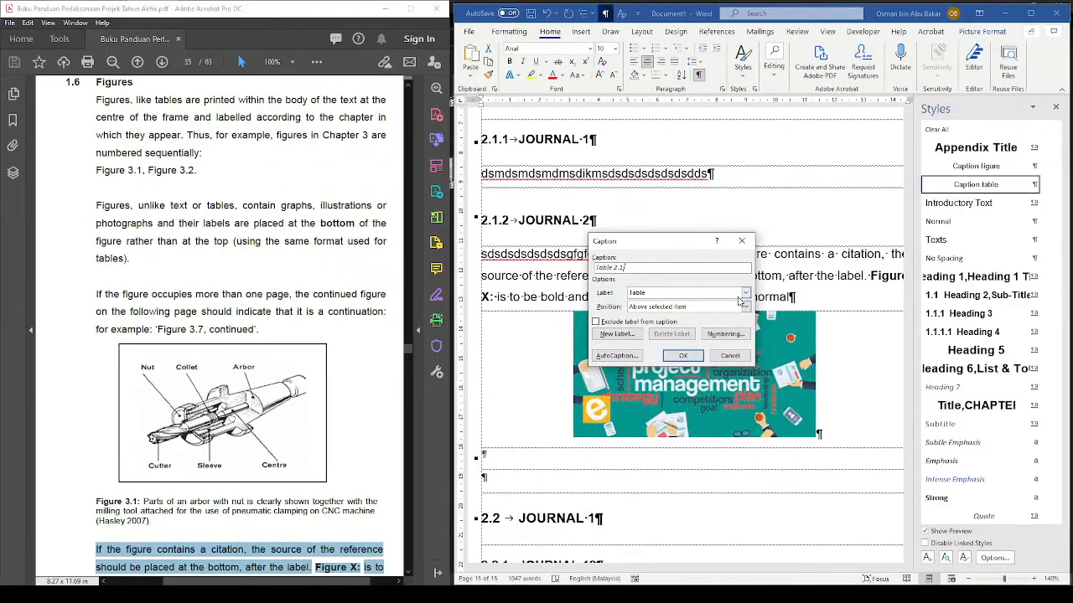
{"action": "left_click", "coordinate": [749, 291]}
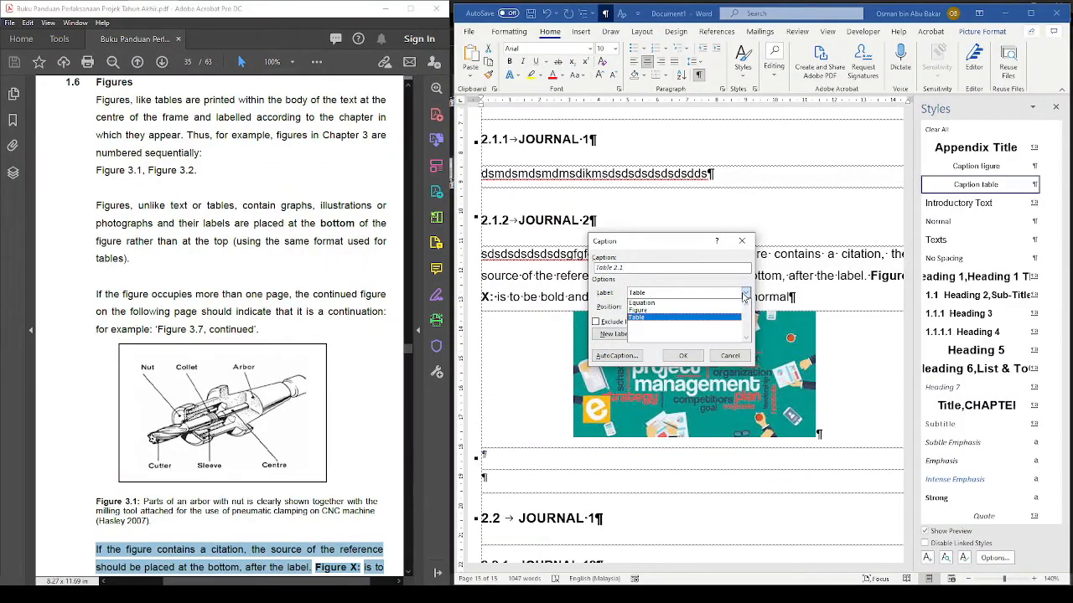
{"action": "left_click", "coordinate": [691, 310]}
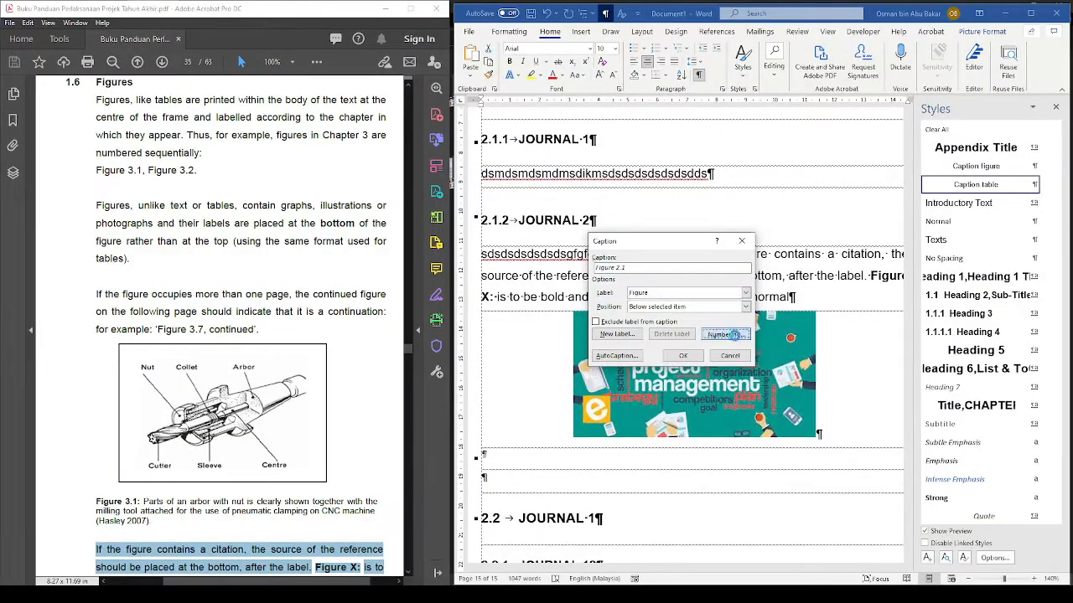
Step: Insert a Figure caption below the project management picture, with numbering that includes the Heading 1 chapter number and a period separator
{"action": "left_click", "coordinate": [725, 333]}
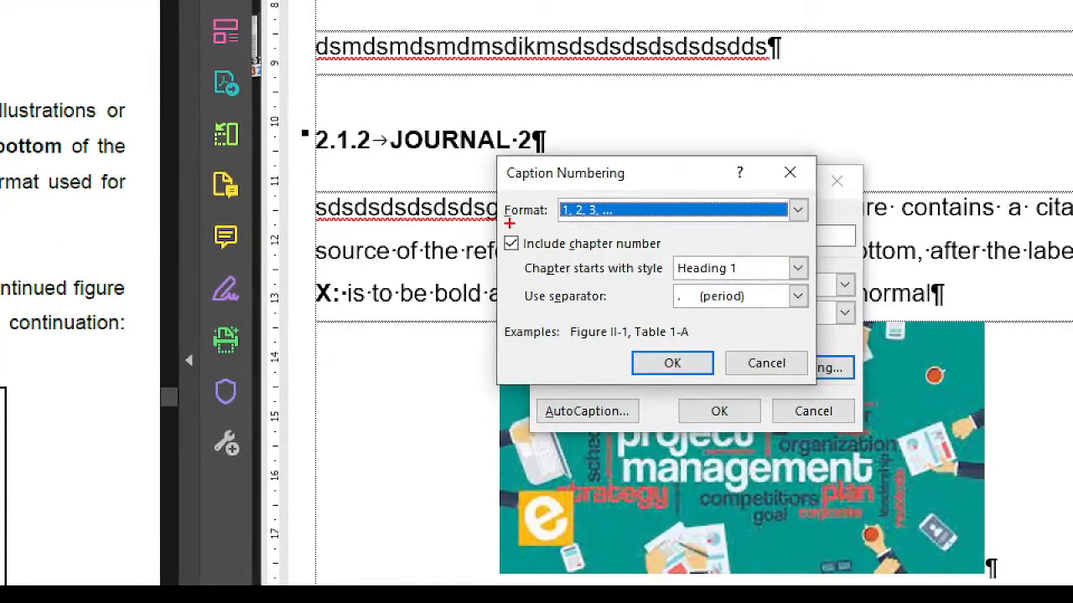
{"action": "mouse_move", "coordinate": [522, 236]}
{"action": "left_mouse_down"}
{"action": "mouse_move", "coordinate": [521, 279]}
{"action": "mouse_move", "coordinate": [525, 220]}
{"action": "mouse_move", "coordinate": [509, 227]}
{"action": "left_mouse_up"}
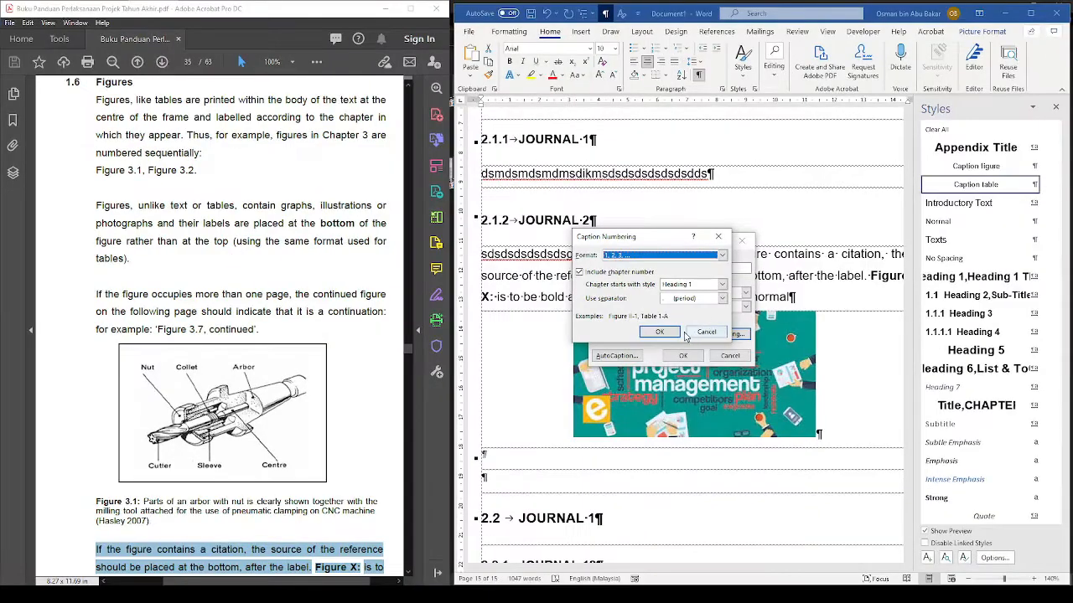
{"action": "left_click", "coordinate": [601, 356]}
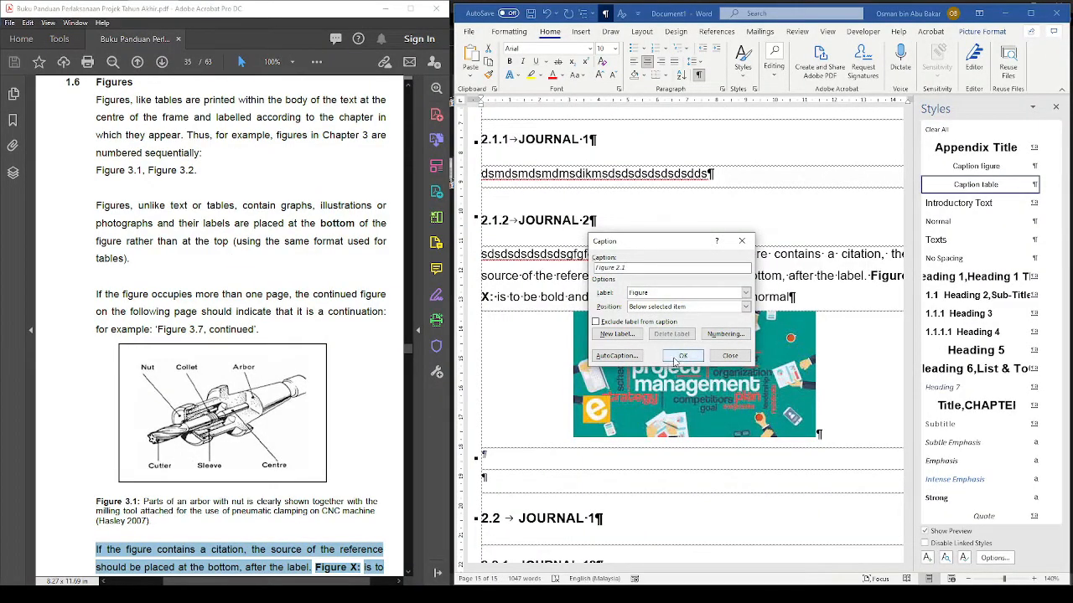
{"action": "left_click", "coordinate": [676, 359]}
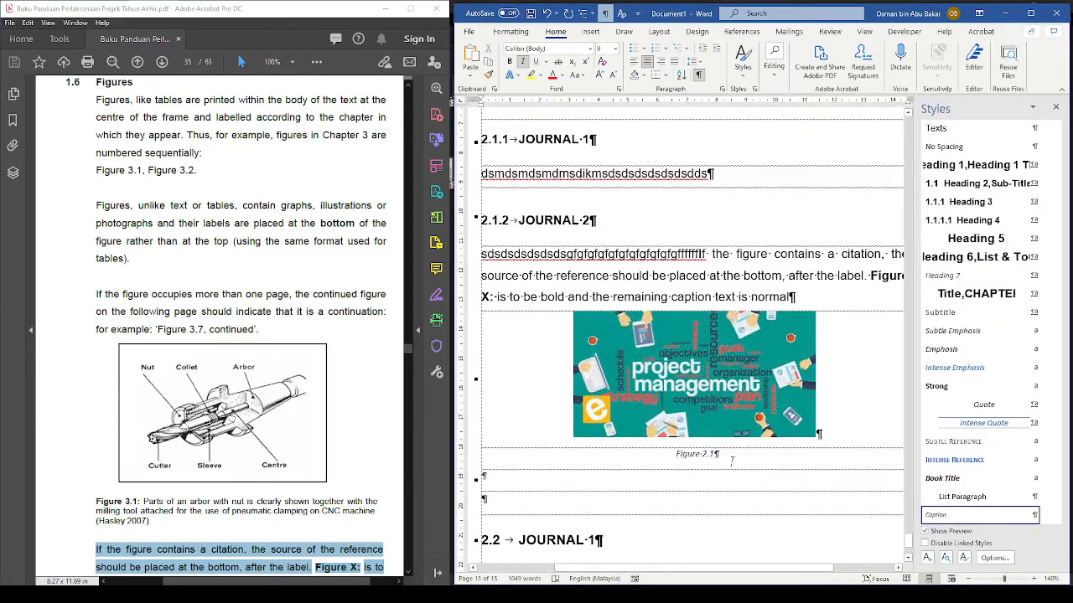
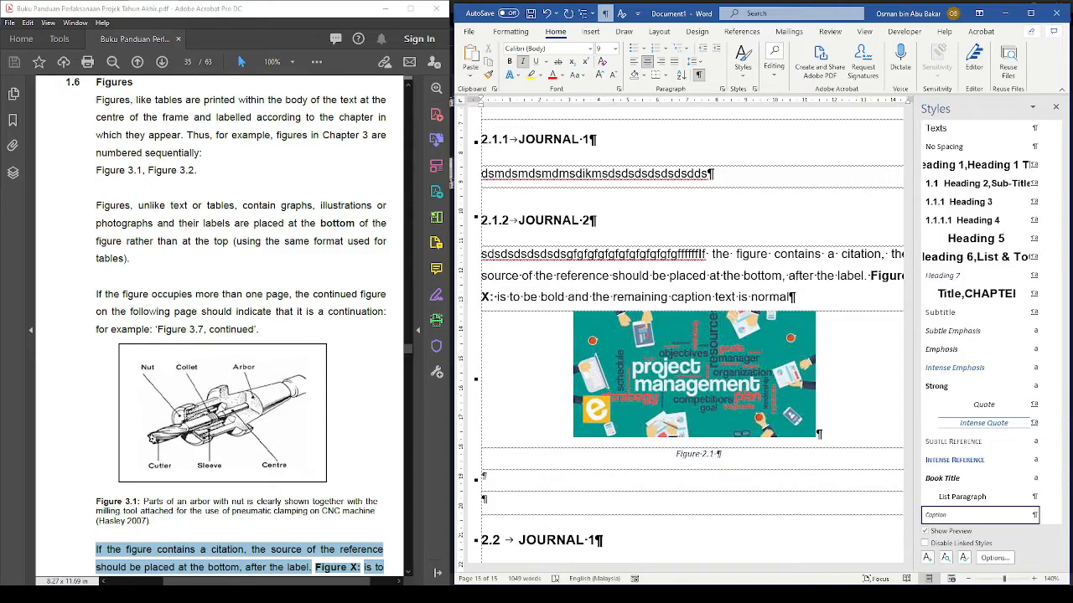
Step: Add the title "Logo Project" after the figure number in the picture's caption
{"action": "type", "text": "Pr"}
{"action": "key", "text": "BackSpace"}
{"action": "key", "text": "BackSpace"}
{"action": "type", "text": "Logo Project"}
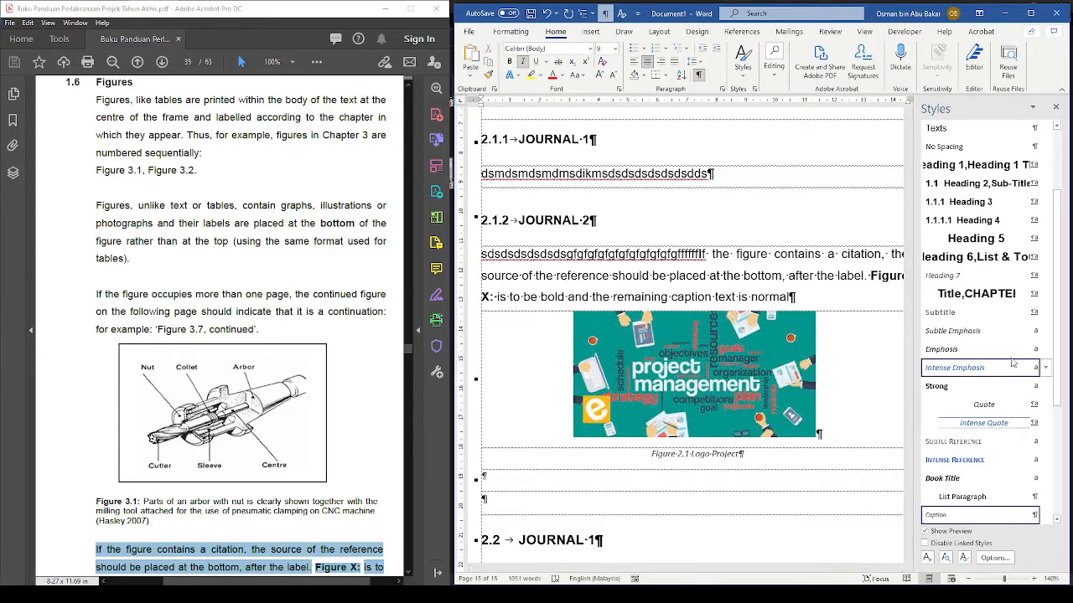
Step: Apply the Caption figure style to the picture's caption and make only its "Figure 2.1" label bold
{"action": "scroll", "coordinate": [1017, 329], "scroll_direction": "up", "scroll_amount": 4}
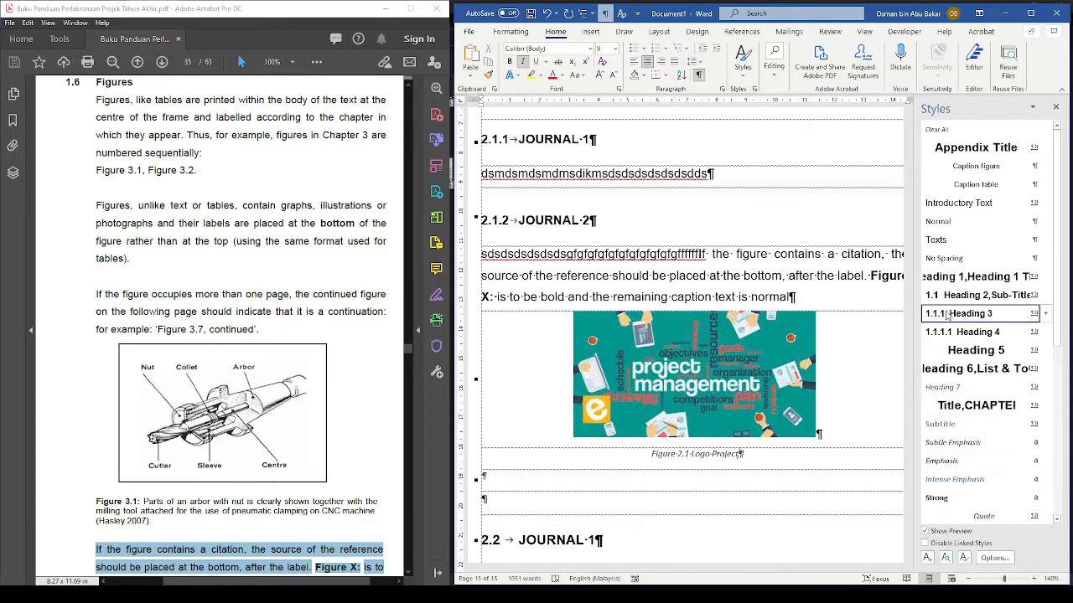
{"action": "left_click", "coordinate": [980, 167]}
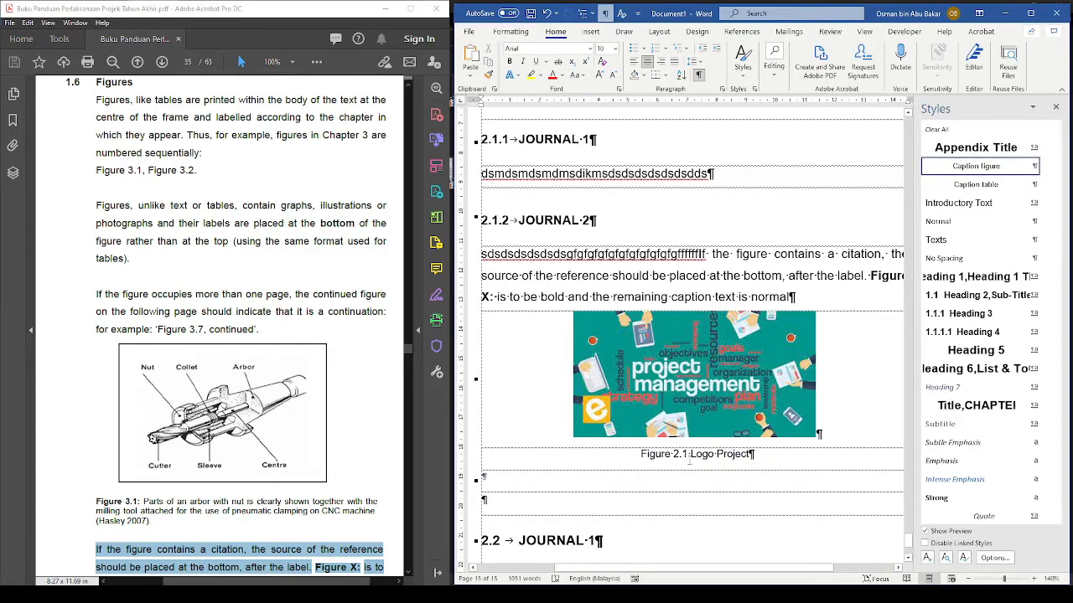
{"action": "left_click_drag", "start_coordinate": [685, 454], "coordinate": [641, 454]}
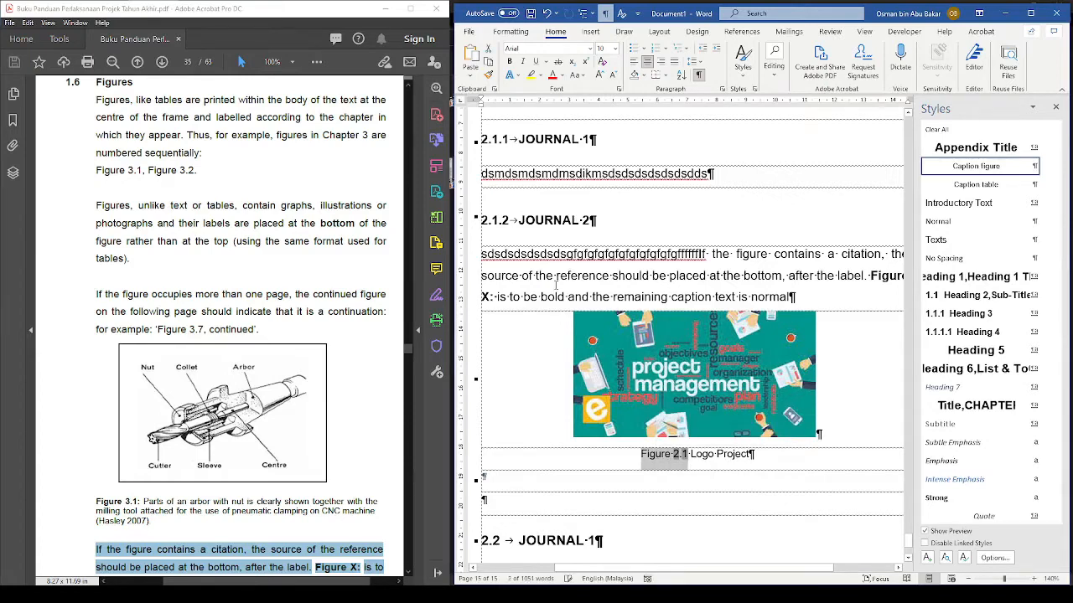
{"action": "left_click", "coordinate": [508, 62]}
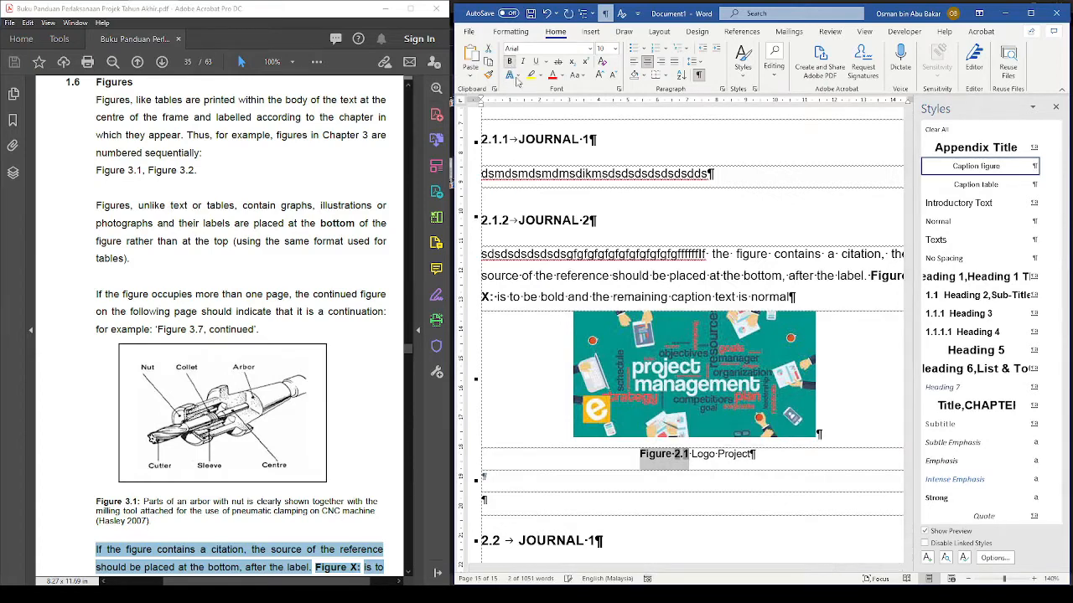
{"action": "left_click", "coordinate": [794, 463]}
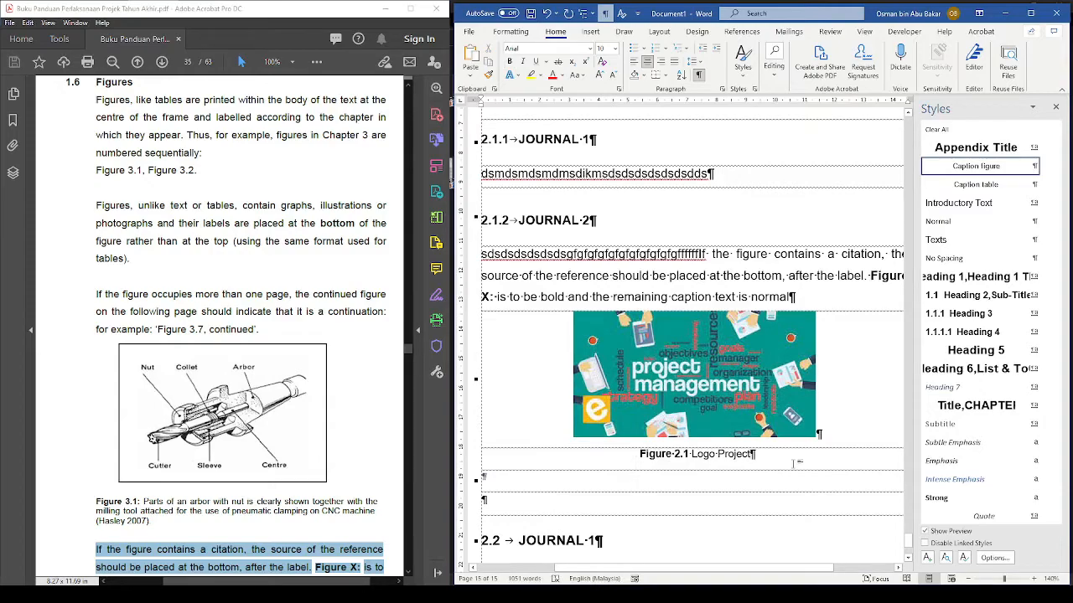
Step: Insert a table of figures below the LIST OF FIGURES heading, using the Figure caption label
{"action": "scroll", "coordinate": [788, 465], "scroll_direction": "up", "scroll_amount": 20}
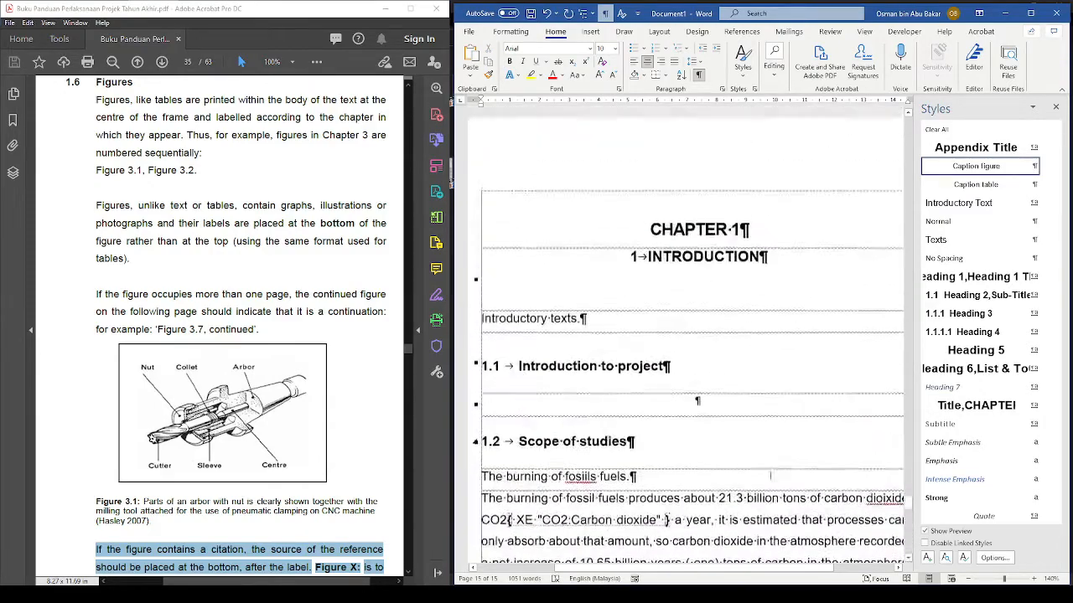
{"action": "scroll", "coordinate": [770, 476], "scroll_direction": "up", "scroll_amount": 20}
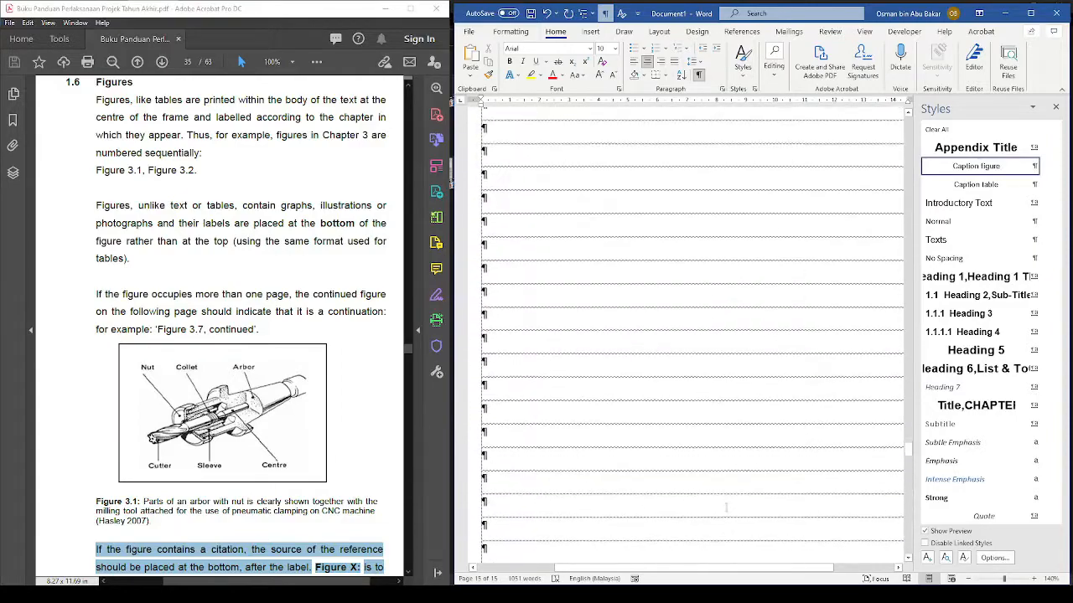
{"action": "scroll", "coordinate": [725, 507], "scroll_direction": "up", "scroll_amount": 10}
{"action": "left_click", "coordinate": [609, 385]}
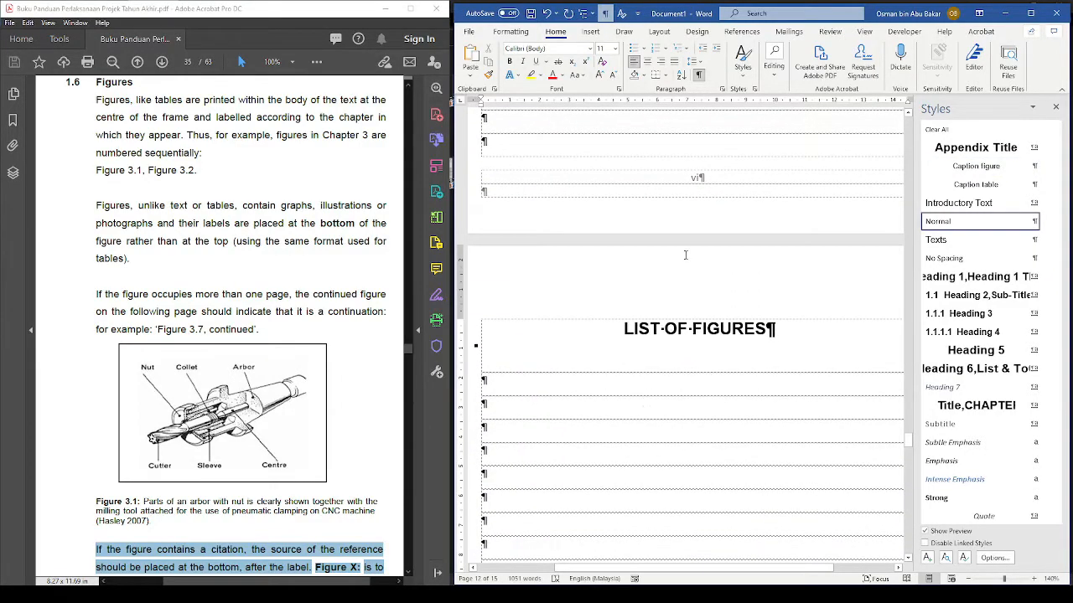
{"action": "left_click", "coordinate": [742, 33]}
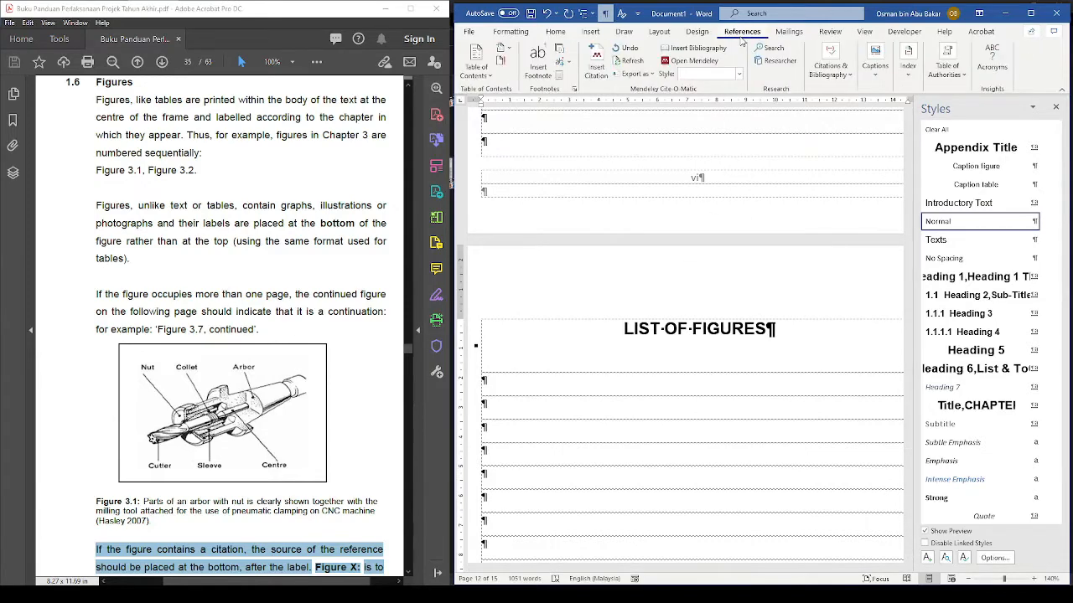
{"action": "left_click", "coordinate": [1031, 13]}
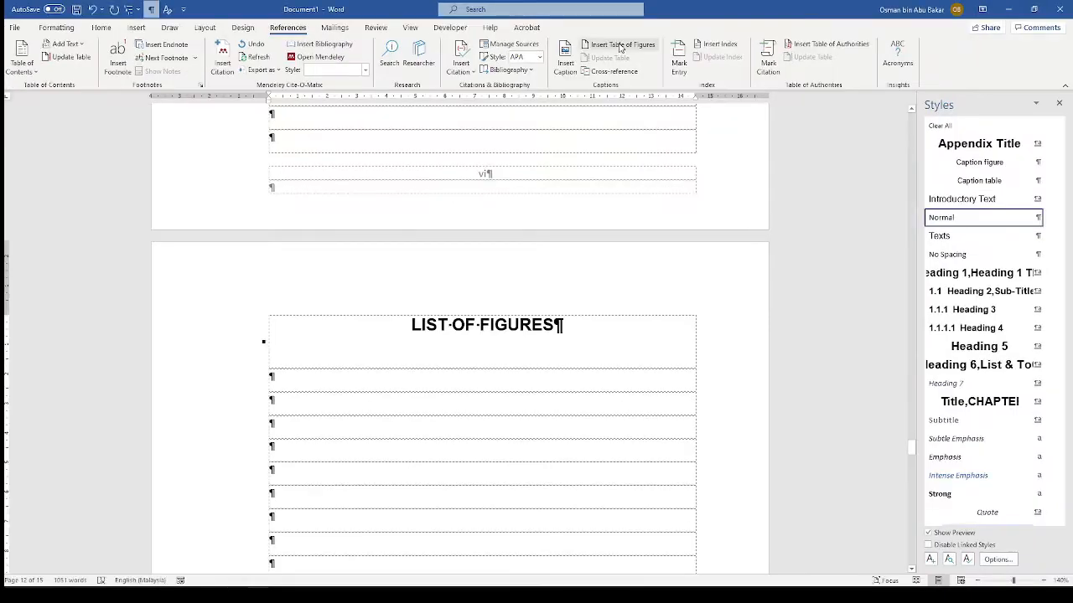
{"action": "left_click", "coordinate": [624, 48]}
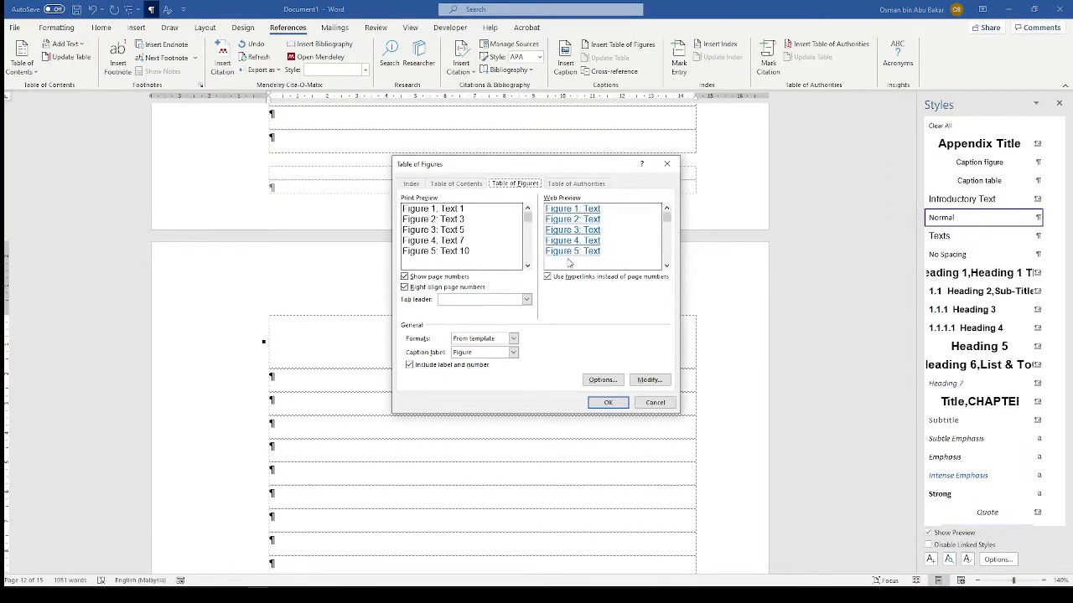
{"action": "left_click", "coordinate": [514, 353]}
{"action": "left_click", "coordinate": [480, 382]}
{"action": "left_click", "coordinate": [512, 353]}
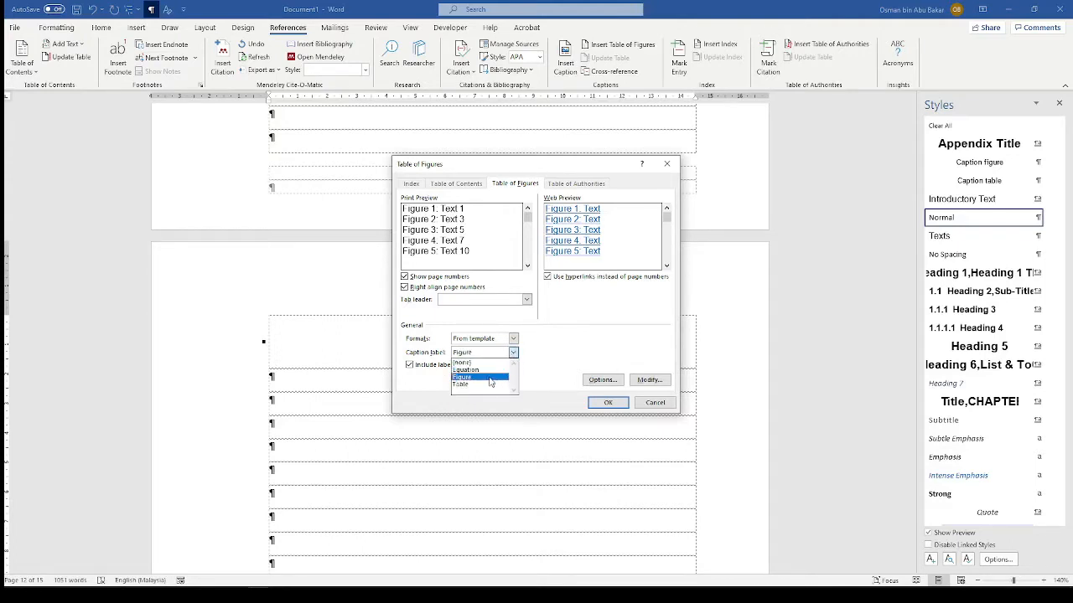
{"action": "left_click", "coordinate": [489, 378]}
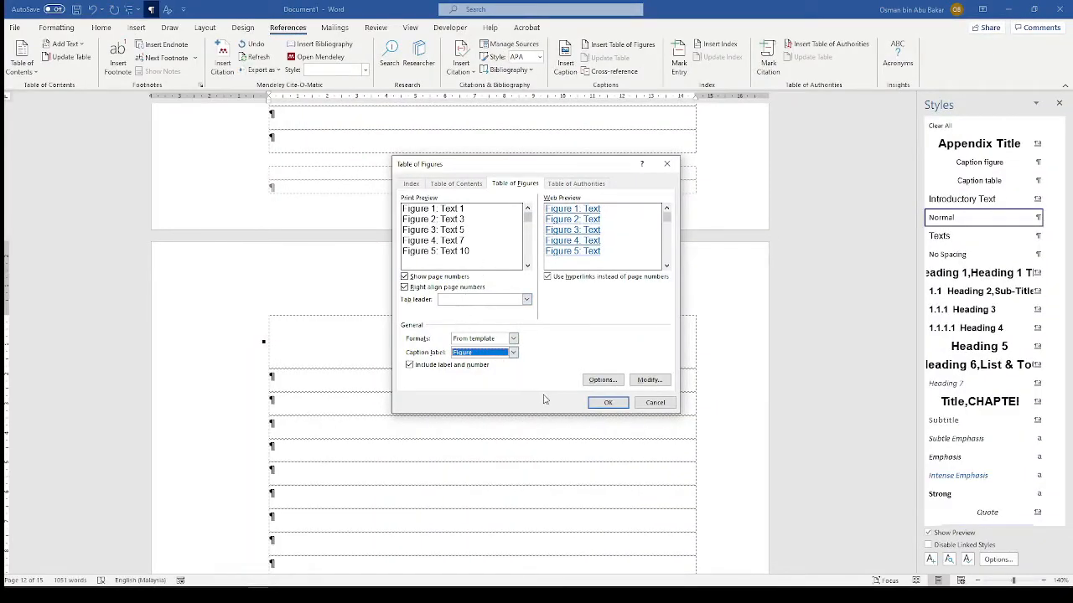
{"action": "left_click", "coordinate": [597, 403]}
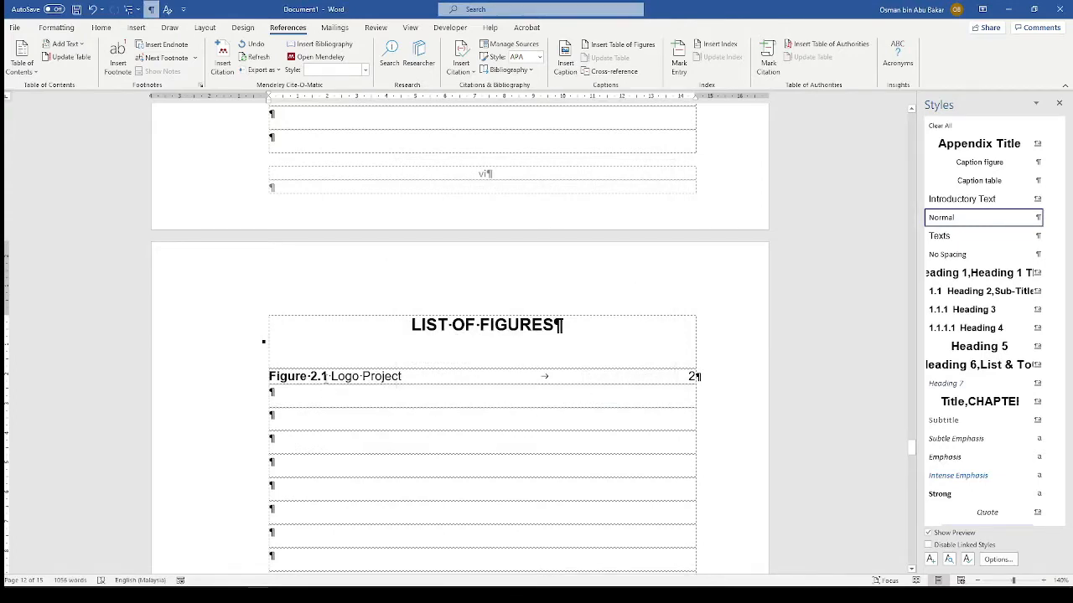
Step: Remove the bold from "Figure 2.1" in the list of figures entry and check the page in print preview
{"action": "left_click", "coordinate": [295, 377]}
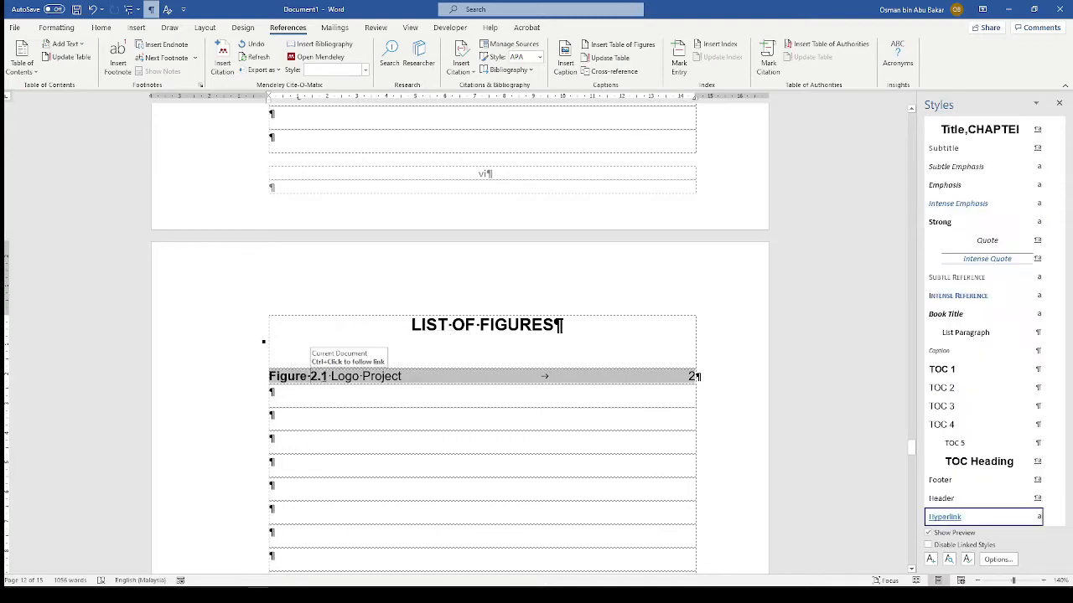
{"action": "left_click_drag", "start_coordinate": [327, 377], "coordinate": [269, 376]}
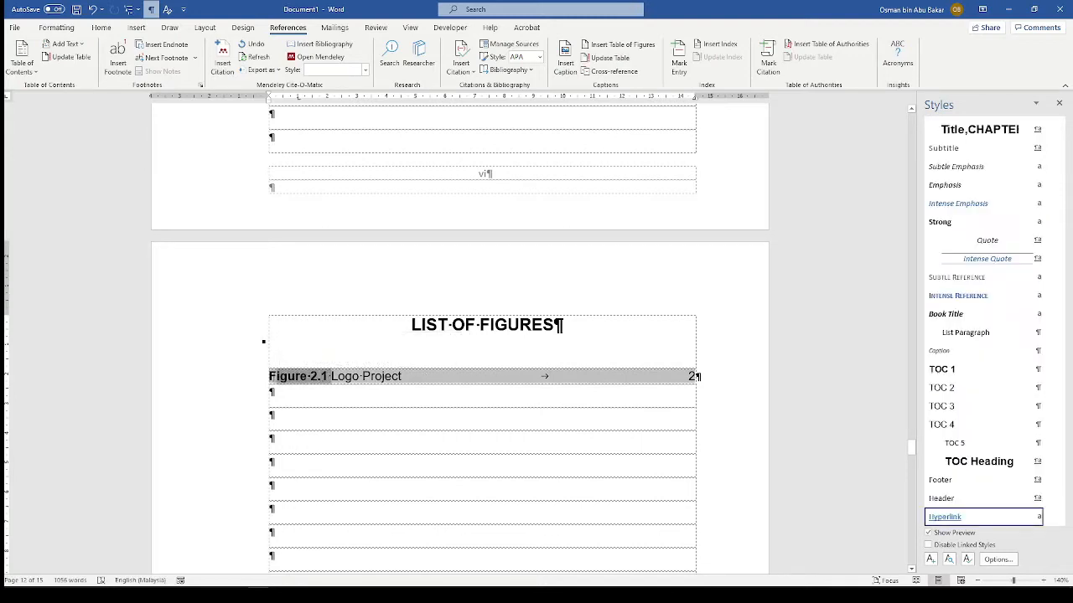
{"action": "left_click", "coordinate": [101, 31]}
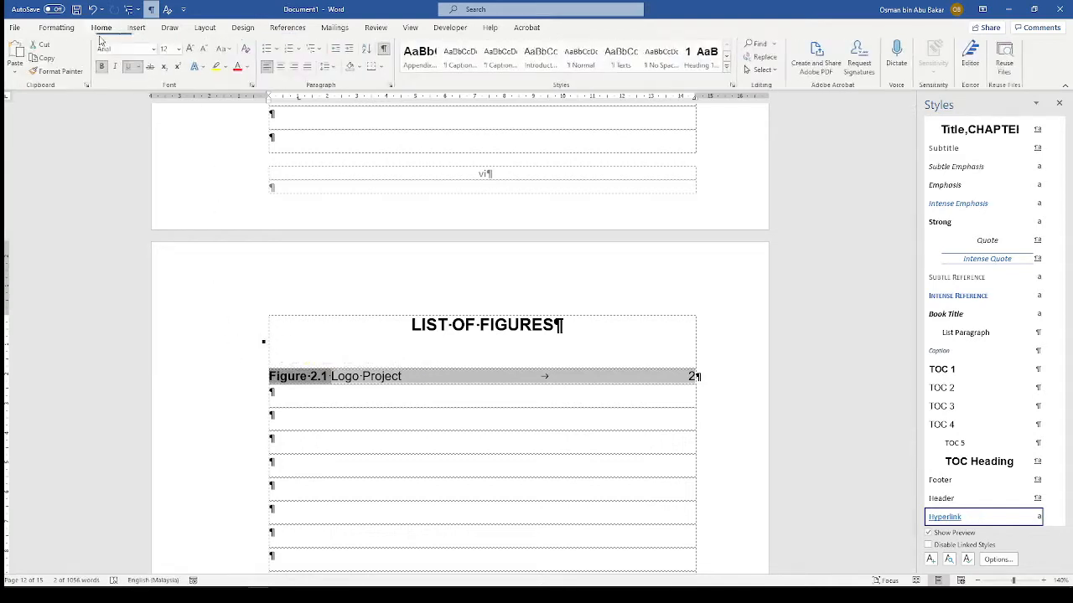
{"action": "left_click", "coordinate": [102, 66]}
{"action": "left_click", "coordinate": [460, 414]}
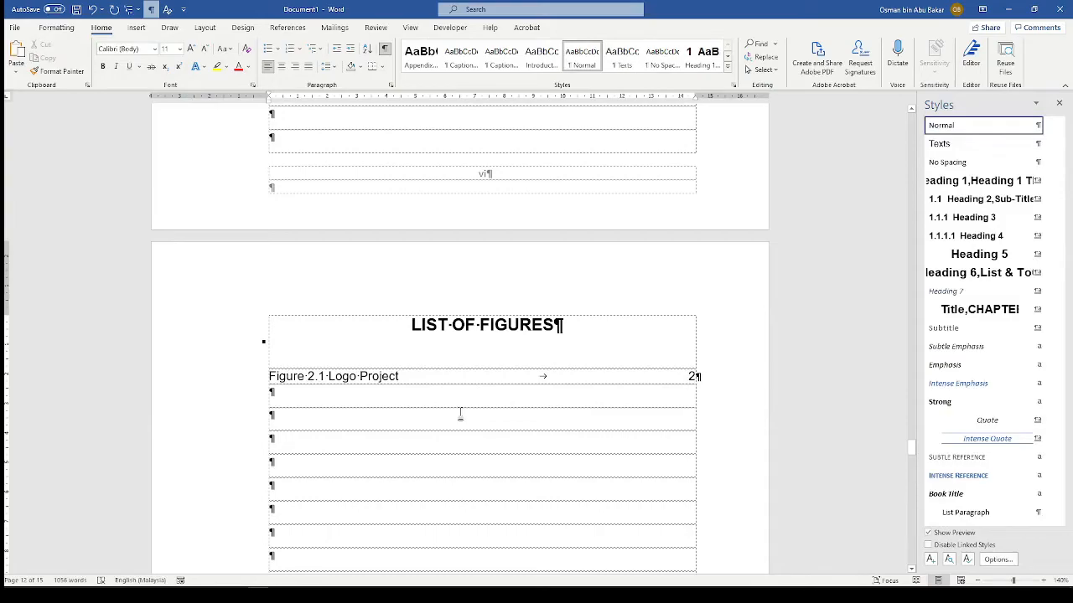
{"action": "key", "text": "ctrl+p"}
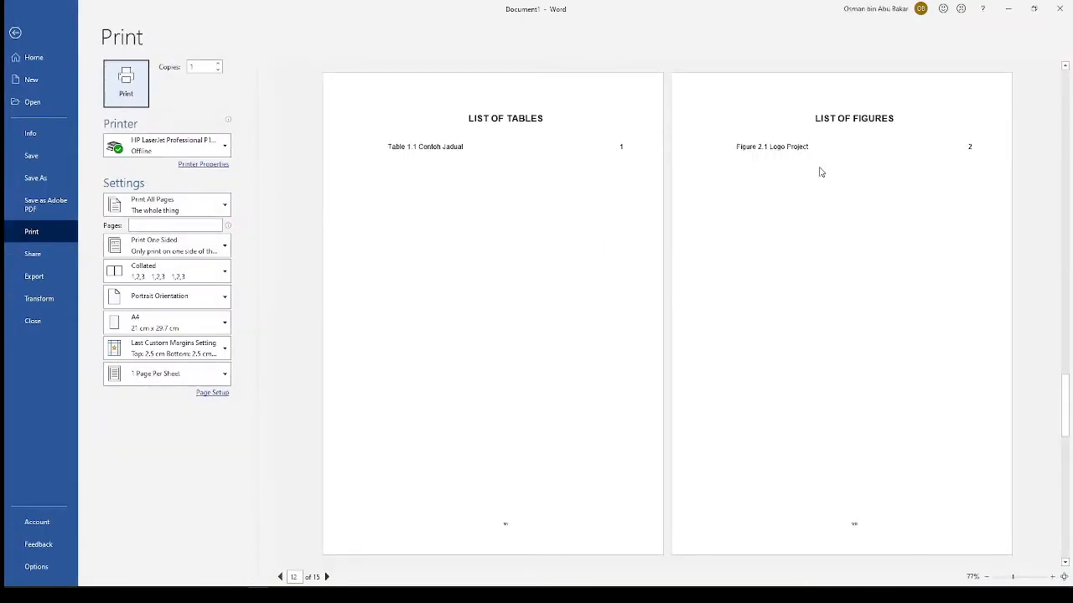
{"action": "key", "text": "Escape"}
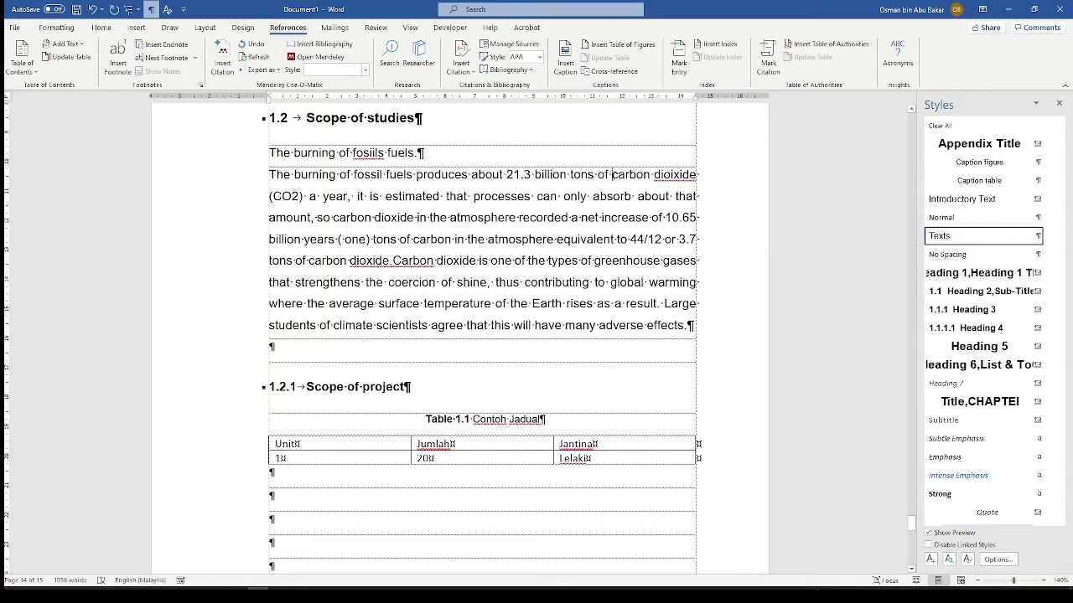
{"action": "left_click_drag", "start_coordinate": [611, 175], "coordinate": [681, 180]}
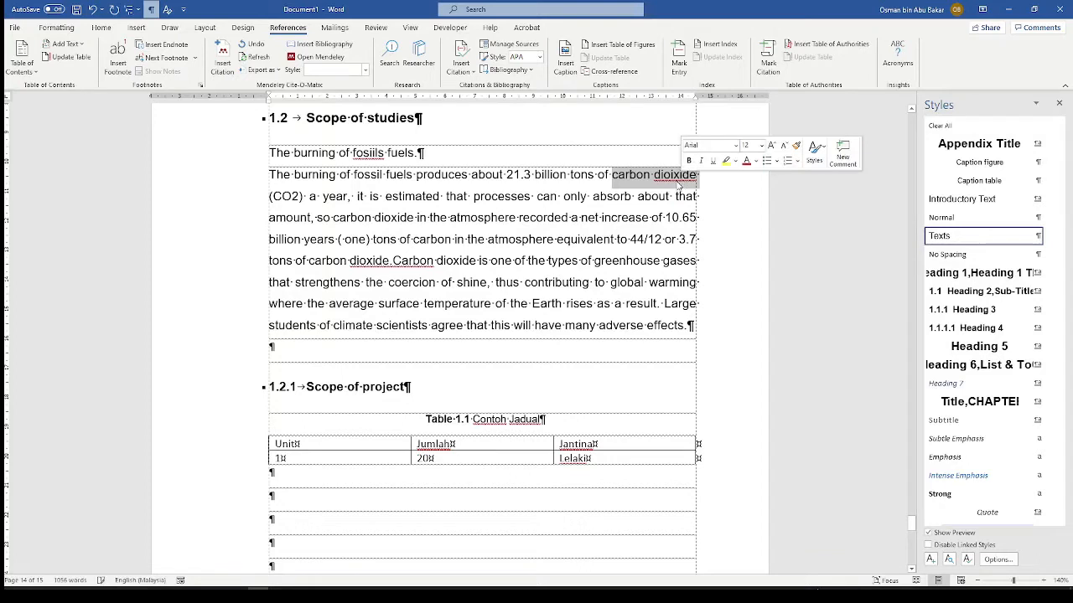
{"action": "left_click", "coordinate": [301, 196]}
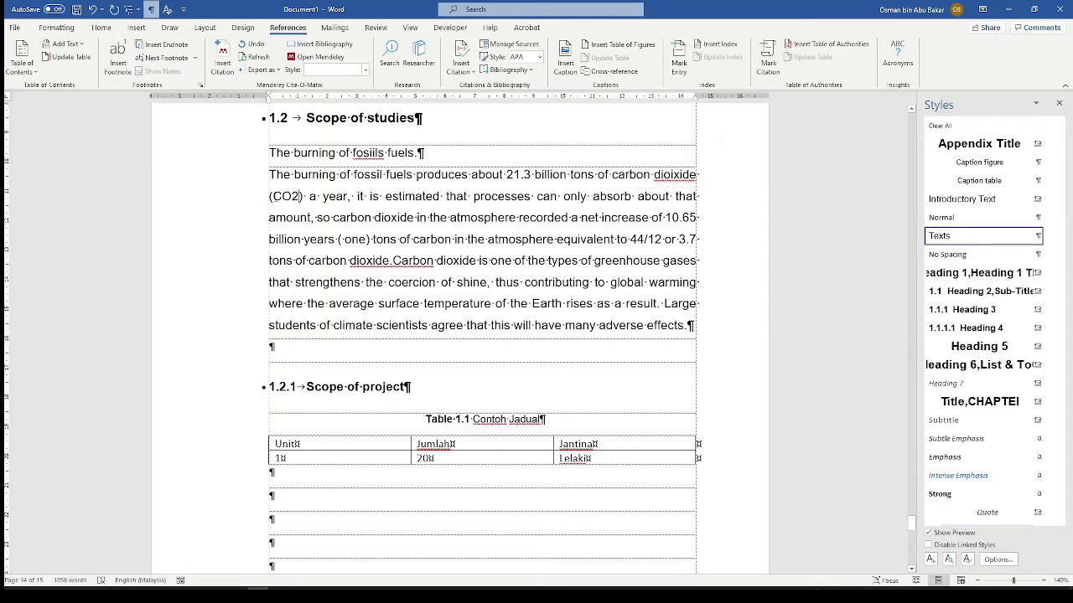
{"action": "left_click_drag", "start_coordinate": [269, 197], "coordinate": [299, 197]}
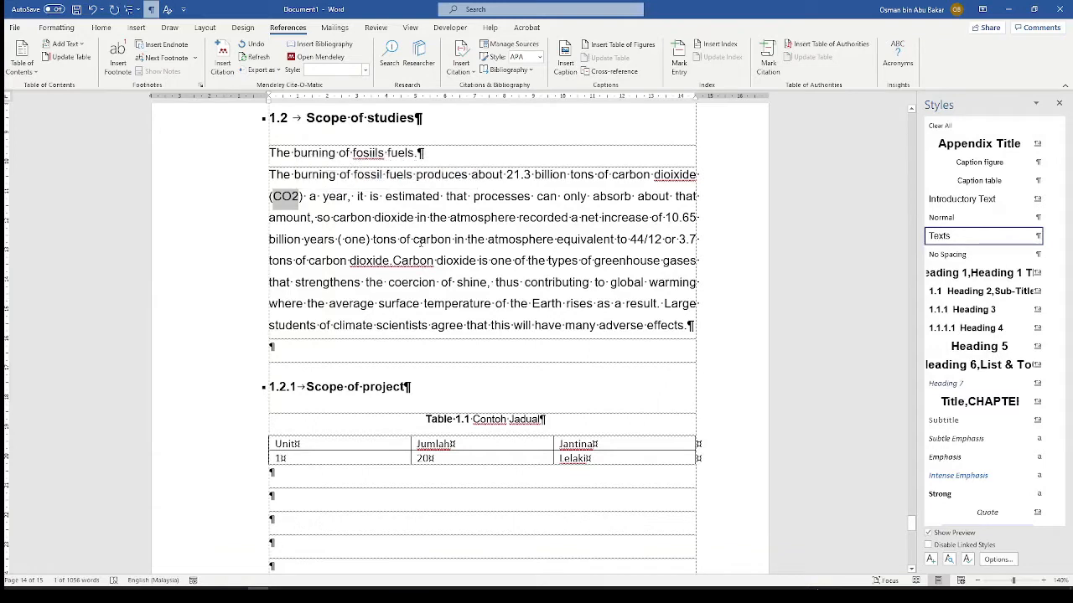
Step: Replace "Carbon dioxide" with "CO2" at the start of the greenhouse gases sentence in the Scope of studies paragraph
{"action": "left_click", "coordinate": [472, 262]}
{"action": "key", "text": "BackSpace"}
{"action": "key", "text": "BackSpace"}
{"action": "key", "text": "BackSpace"}
{"action": "key", "text": "BackSpace"}
{"action": "key", "text": "BackSpace"}
{"action": "key", "text": "BackSpace"}
{"action": "key", "text": "BackSpace"}
{"action": "key", "text": "BackSpace"}
{"action": "key", "text": "BackSpace"}
{"action": "key", "text": "BackSpace"}
{"action": "key", "text": "BackSpace"}
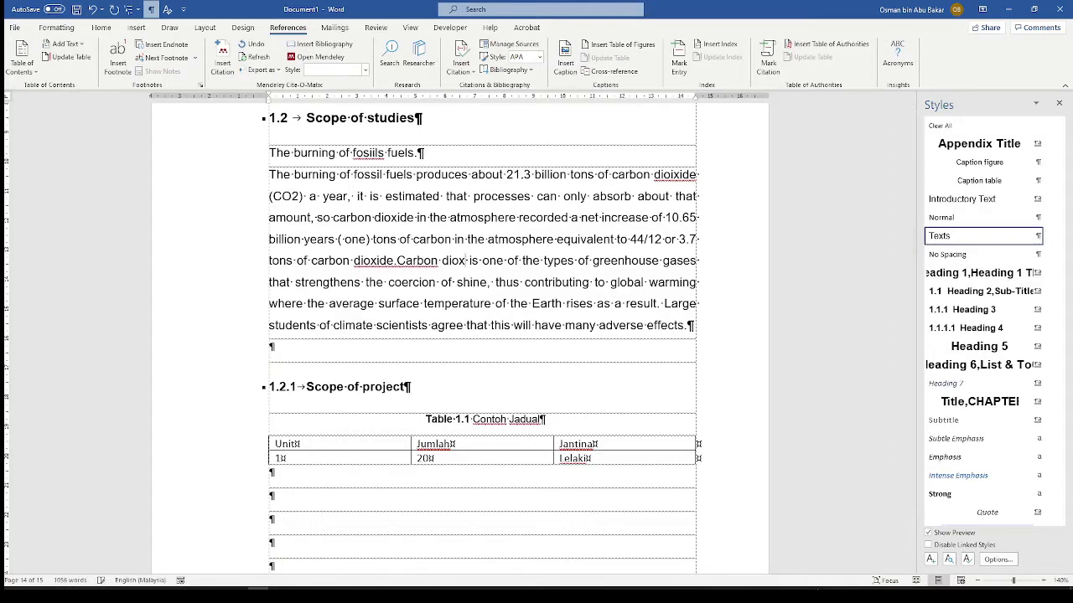
{"action": "key", "text": "BackSpace"}
{"action": "key", "text": "BackSpace"}
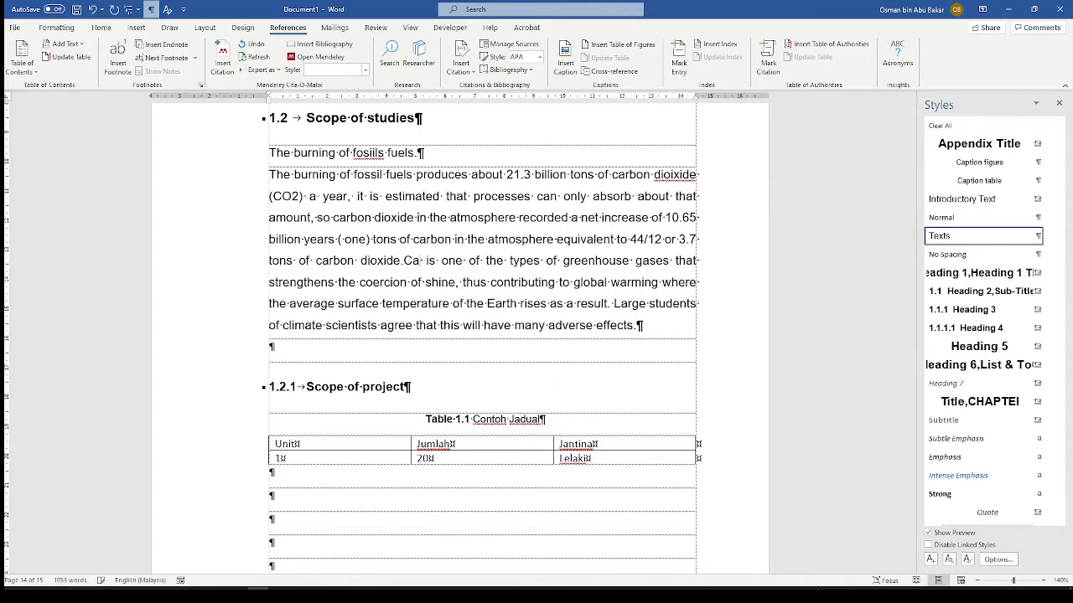
{"action": "type", "text": "0"}
{"action": "key", "text": "BackSpace"}
{"action": "type", "text": "o"}
{"action": "key", "text": "BackSpace"}
{"action": "type", "text": "O"}
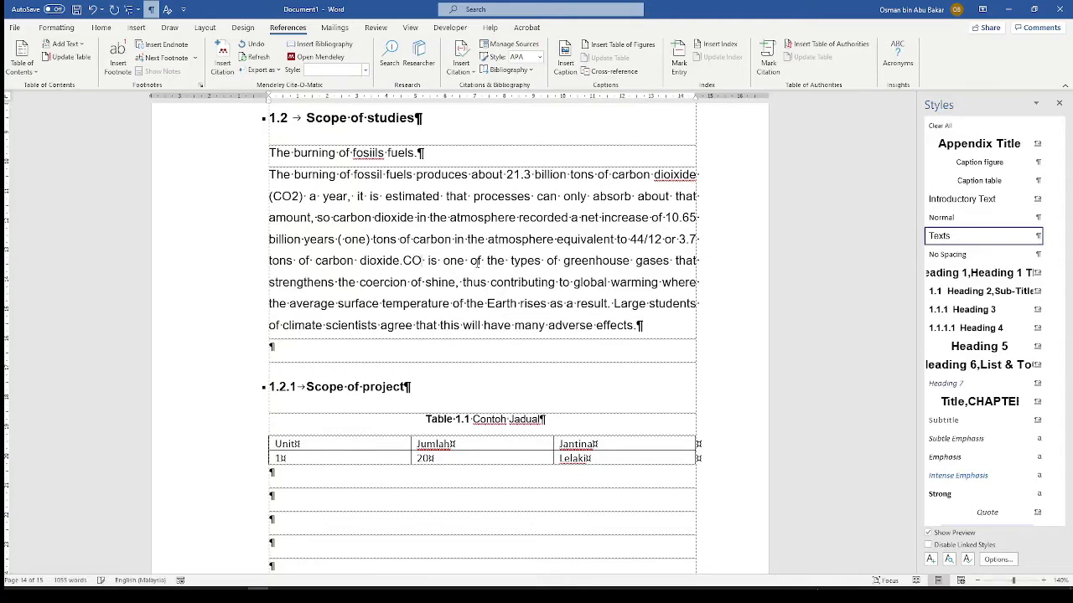
{"action": "type", "text": "2"}
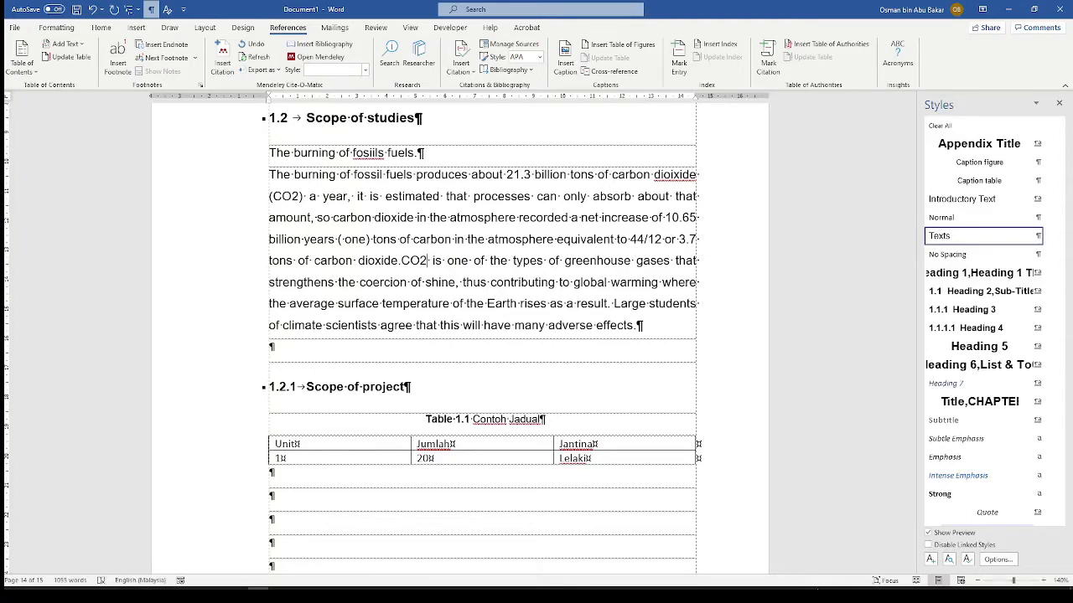
Step: Start an index entry for the parenthesised CO2 in the Scope of studies paragraph, with the cross-reference text "Carbon dioxide"
{"action": "left_click_drag", "start_coordinate": [428, 262], "coordinate": [404, 263]}
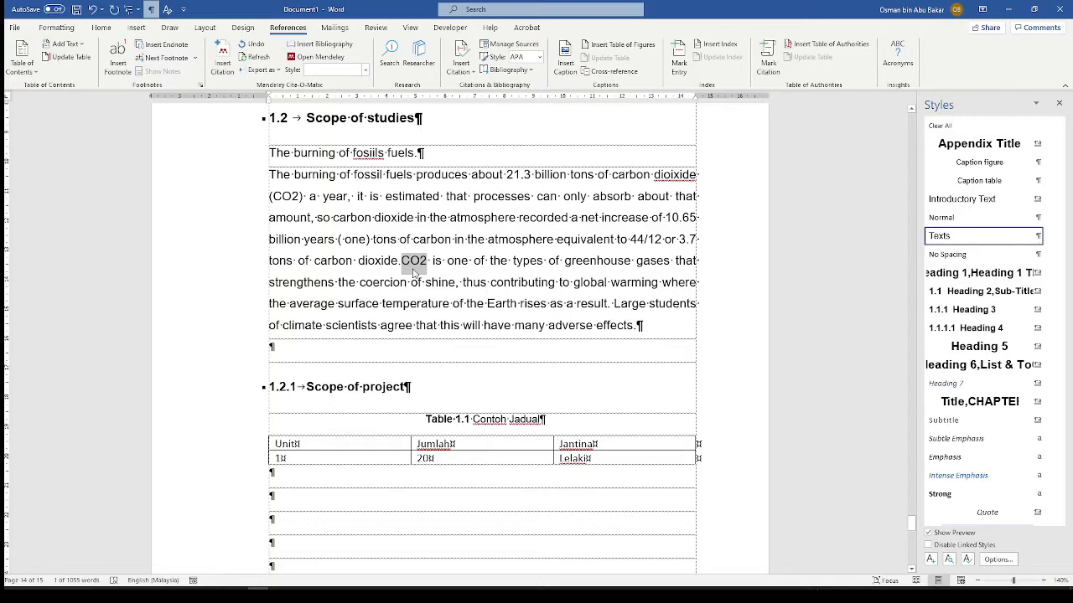
{"action": "left_click", "coordinate": [300, 196]}
{"action": "left_click_drag", "start_coordinate": [300, 198], "coordinate": [276, 201]}
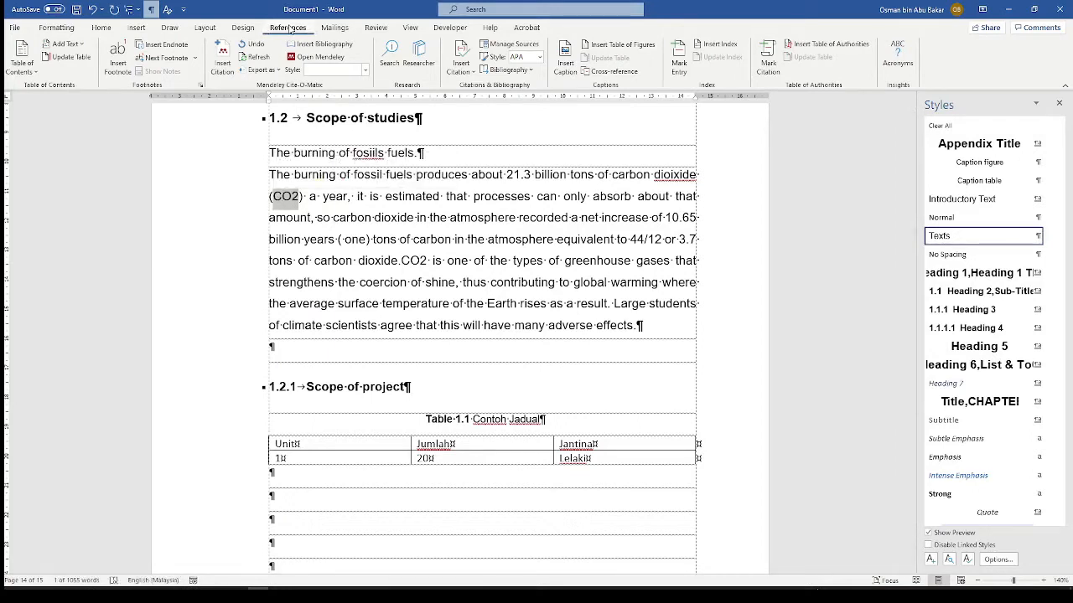
{"action": "left_click", "coordinate": [679, 67]}
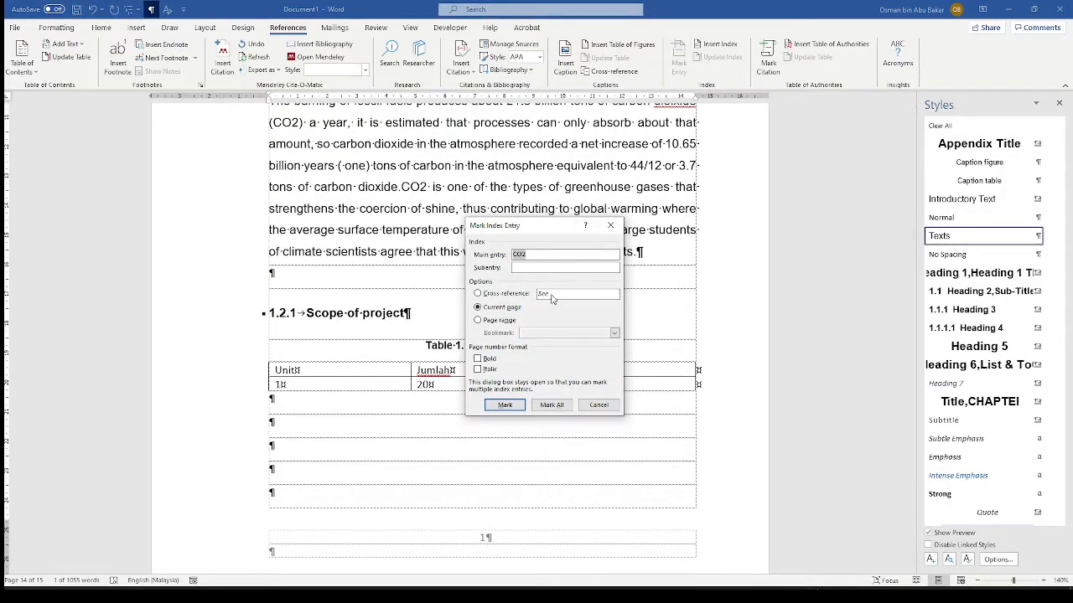
{"action": "left_click", "coordinate": [539, 256]}
{"action": "left_click", "coordinate": [494, 299]}
{"action": "left_click_drag", "start_coordinate": [554, 294], "coordinate": [536, 294]}
{"action": "type", "text": "carbon dioxide"}
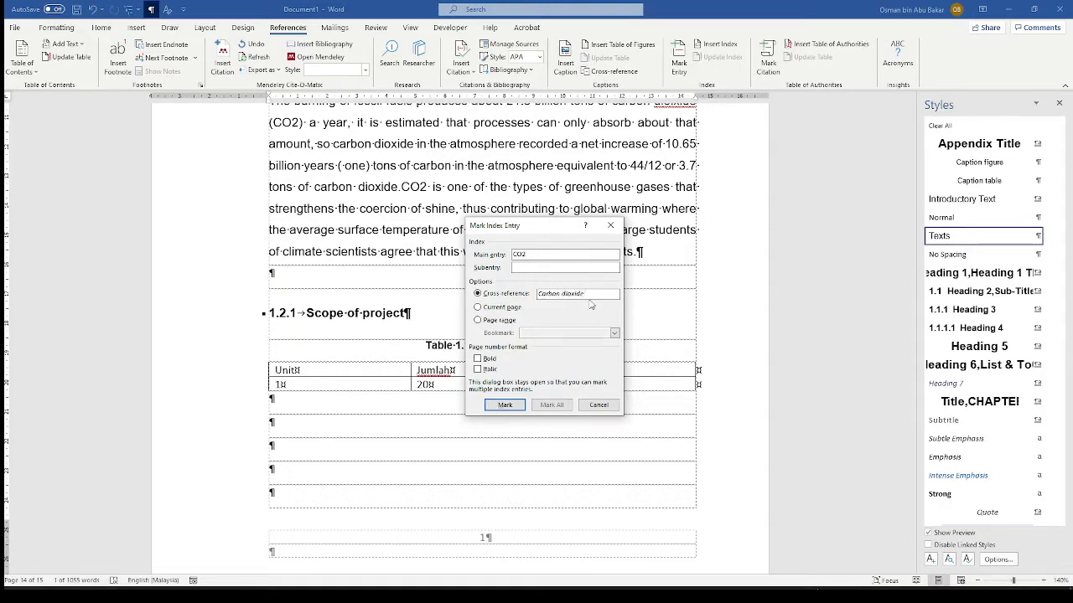
Step: Format the "Carbon dioxide" cross-reference text as Arial, Regular, size 12, and mark the CO2 index entry
{"action": "left_click_drag", "start_coordinate": [589, 293], "coordinate": [538, 294]}
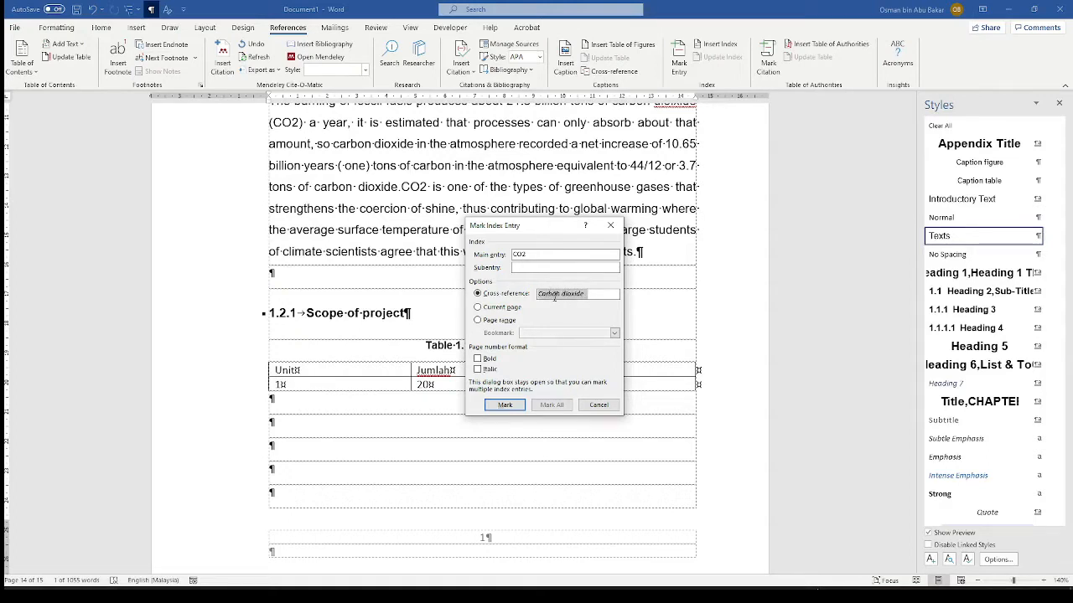
{"action": "right_click", "coordinate": [554, 295]}
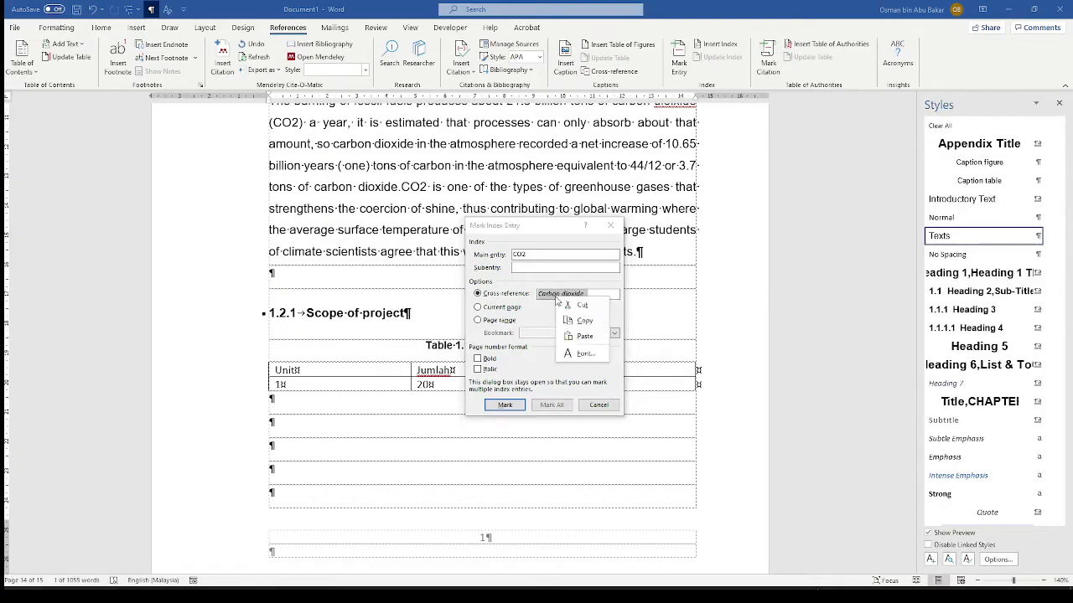
{"action": "left_click", "coordinate": [586, 355]}
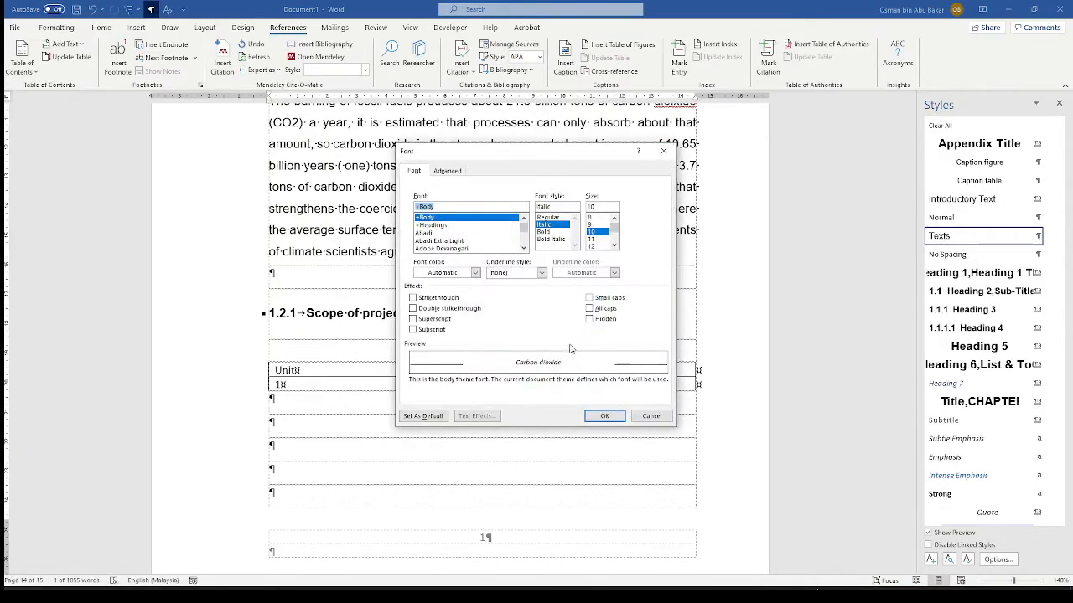
{"action": "left_click", "coordinate": [523, 248]}
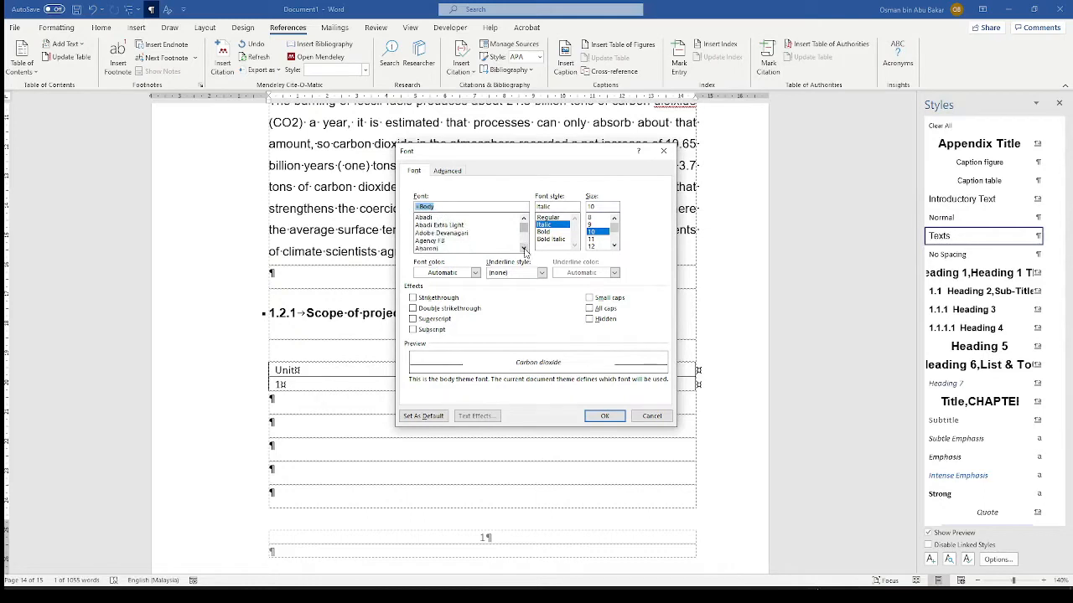
{"action": "left_click", "coordinate": [523, 248]}
{"action": "left_click", "coordinate": [523, 248]}
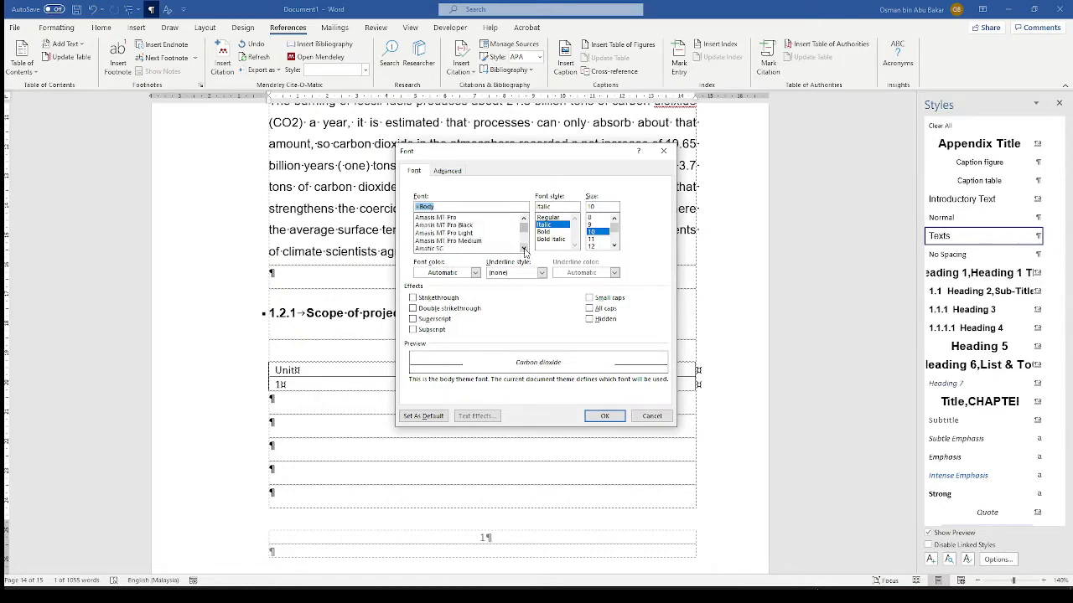
{"action": "left_click", "coordinate": [523, 248]}
{"action": "left_click", "coordinate": [524, 248]}
{"action": "left_click", "coordinate": [461, 249]}
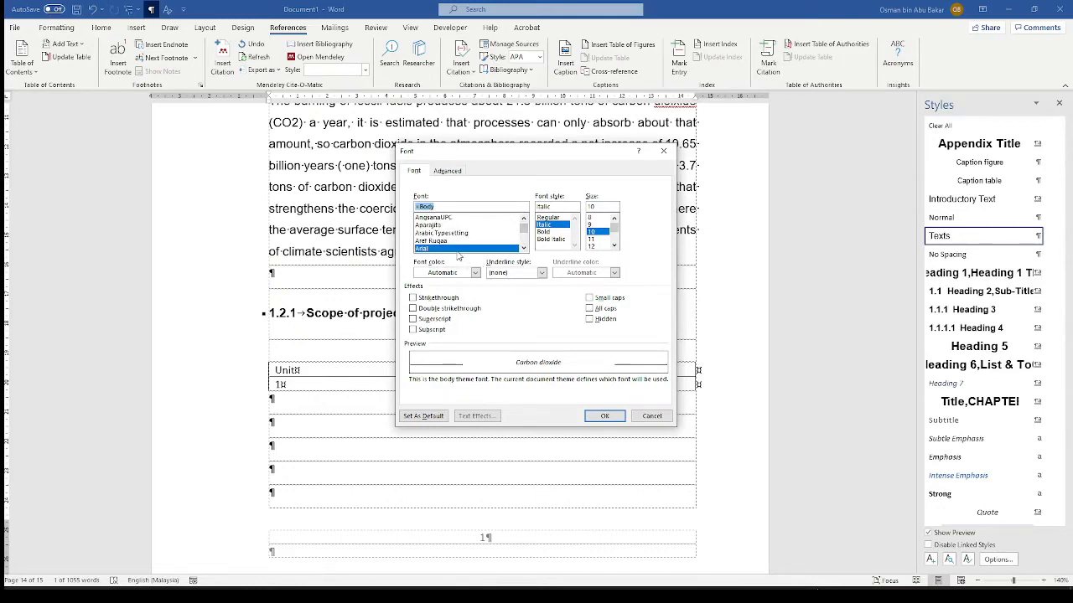
{"action": "left_click", "coordinate": [549, 217]}
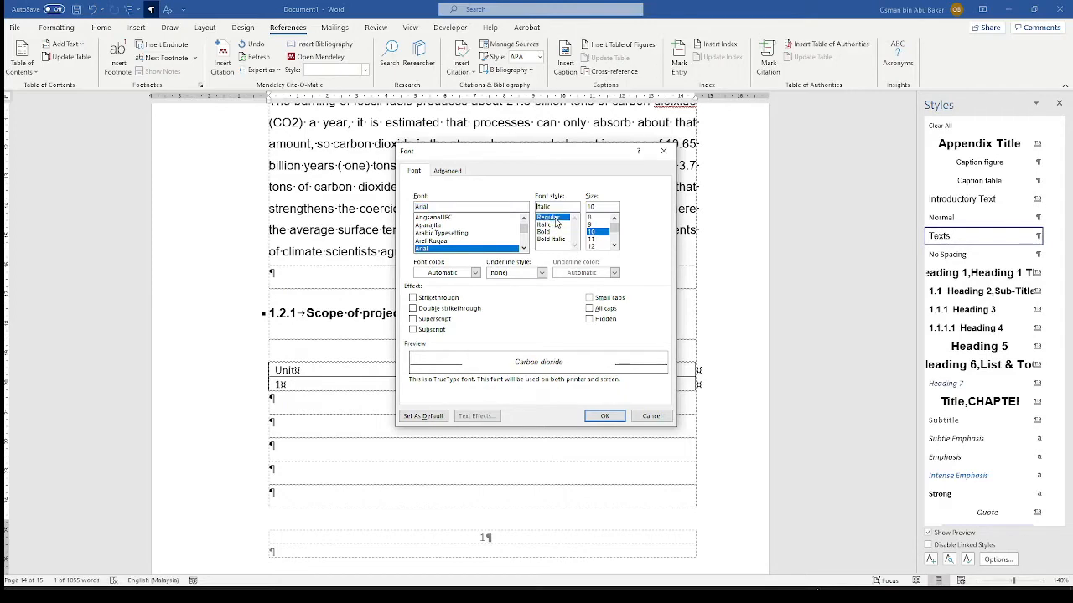
{"action": "left_click", "coordinate": [595, 246]}
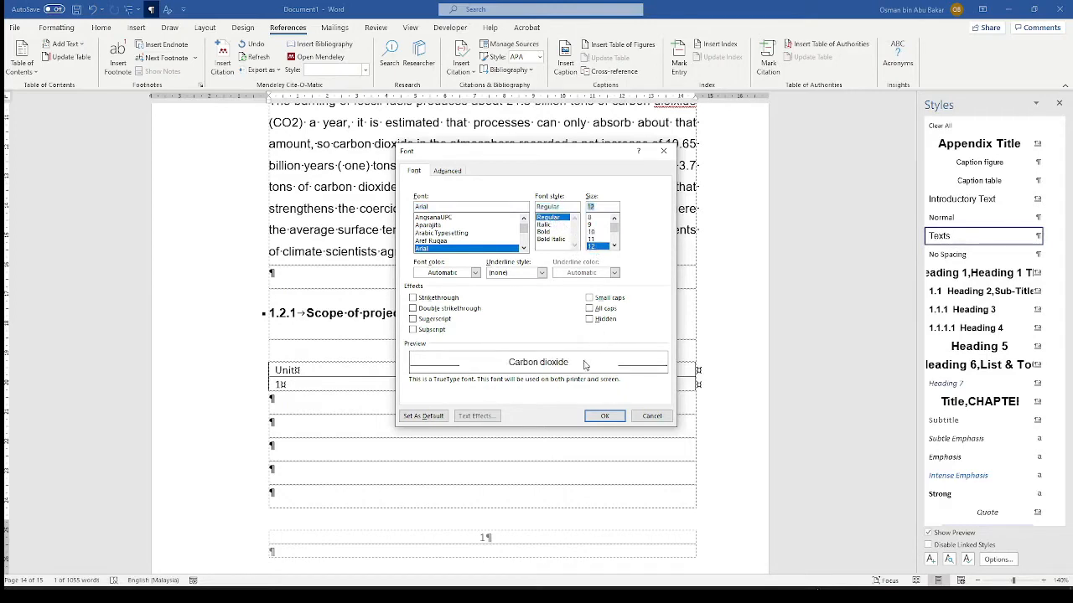
{"action": "left_click", "coordinate": [600, 419]}
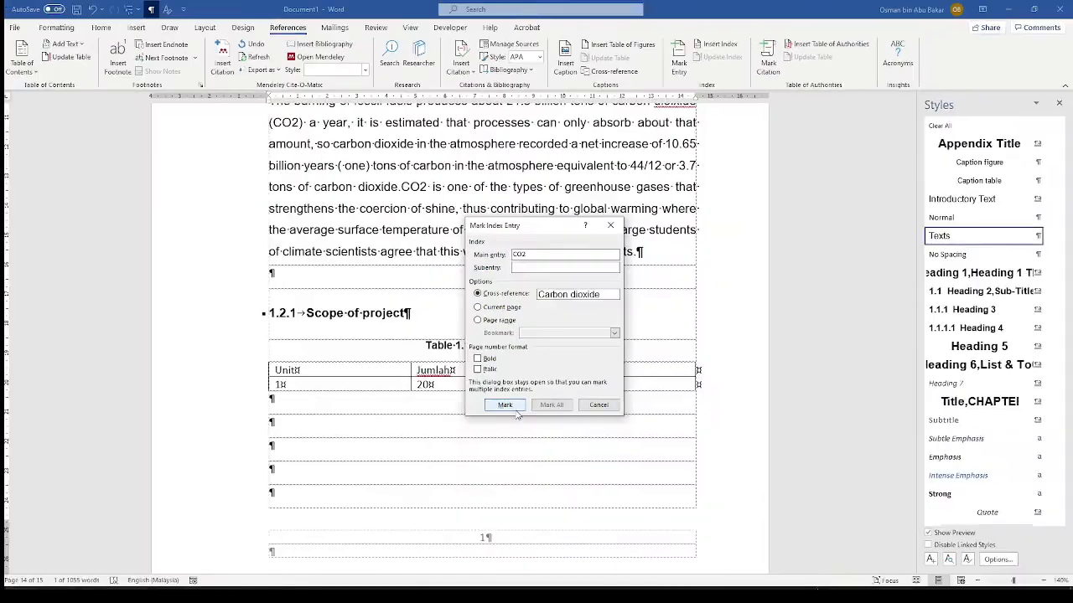
{"action": "left_click", "coordinate": [520, 400]}
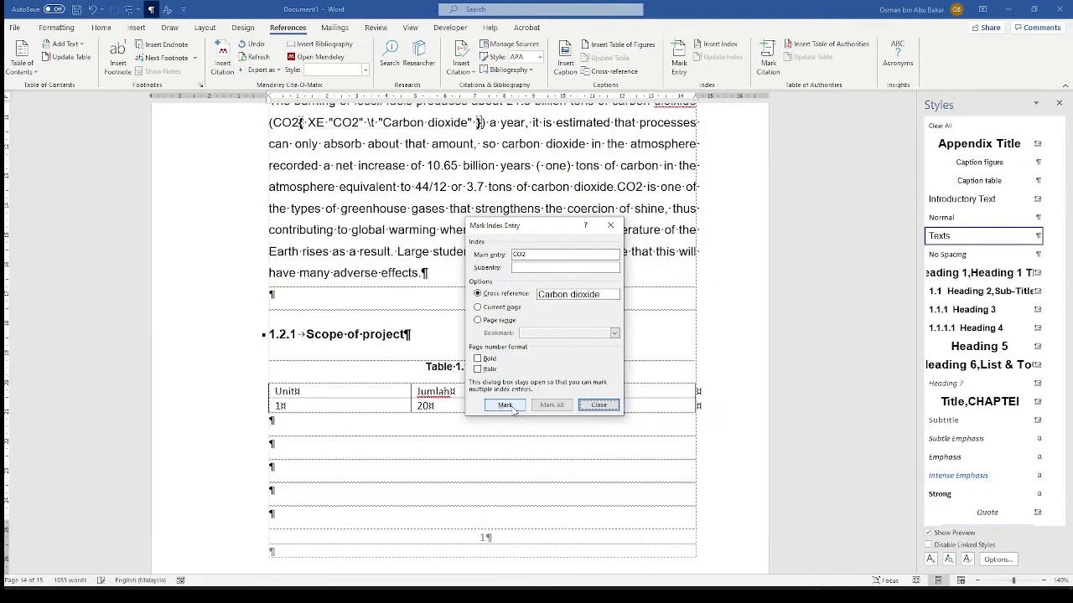
{"action": "left_click", "coordinate": [609, 409]}
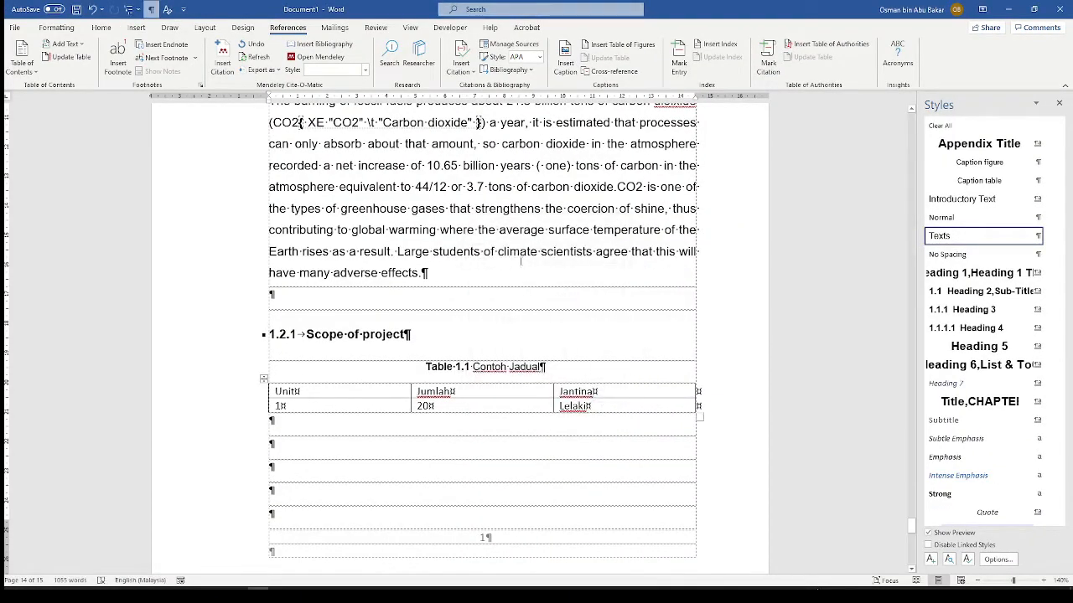
Step: Examine how the marked CO2 entry looks in print preview and with the formatting marks temporarily hidden
{"action": "scroll", "coordinate": [520, 261], "scroll_direction": "up", "scroll_amount": 3}
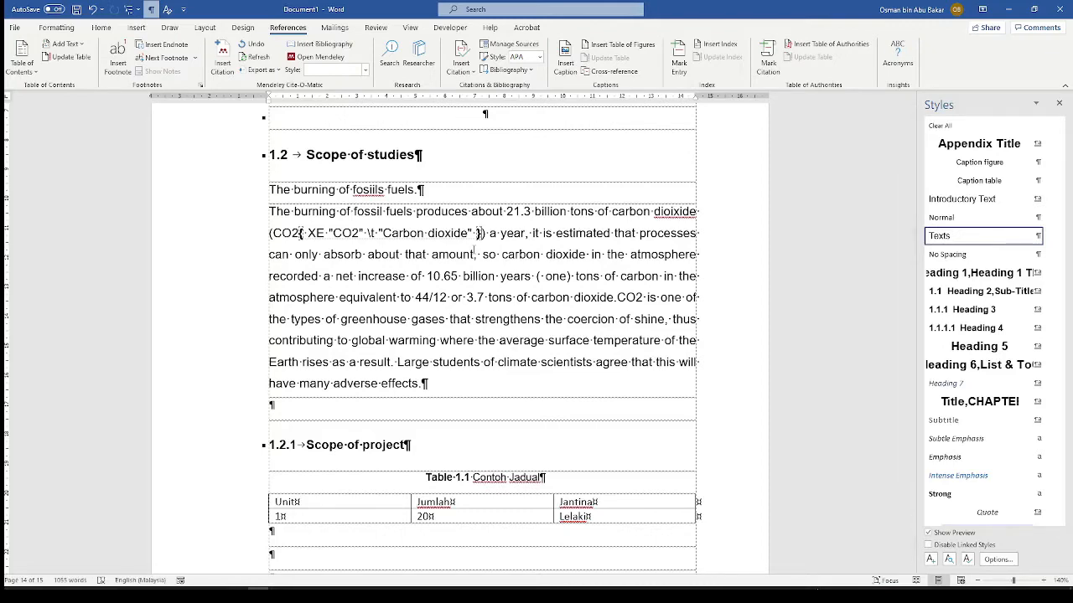
{"action": "scroll", "coordinate": [474, 253], "scroll_direction": "down", "scroll_amount": 1}
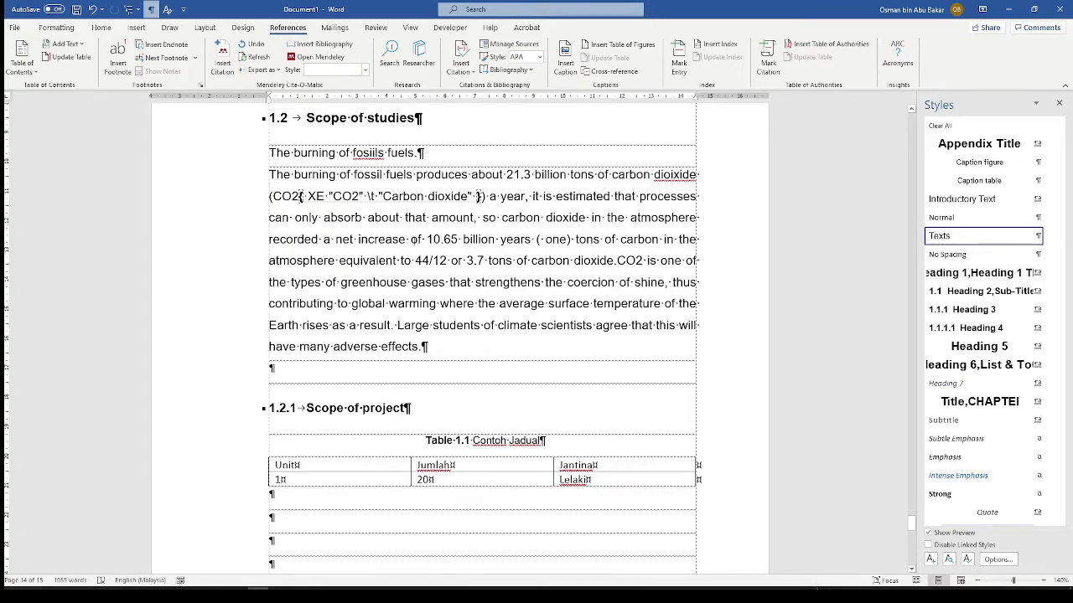
{"action": "key", "text": "ctrl+p"}
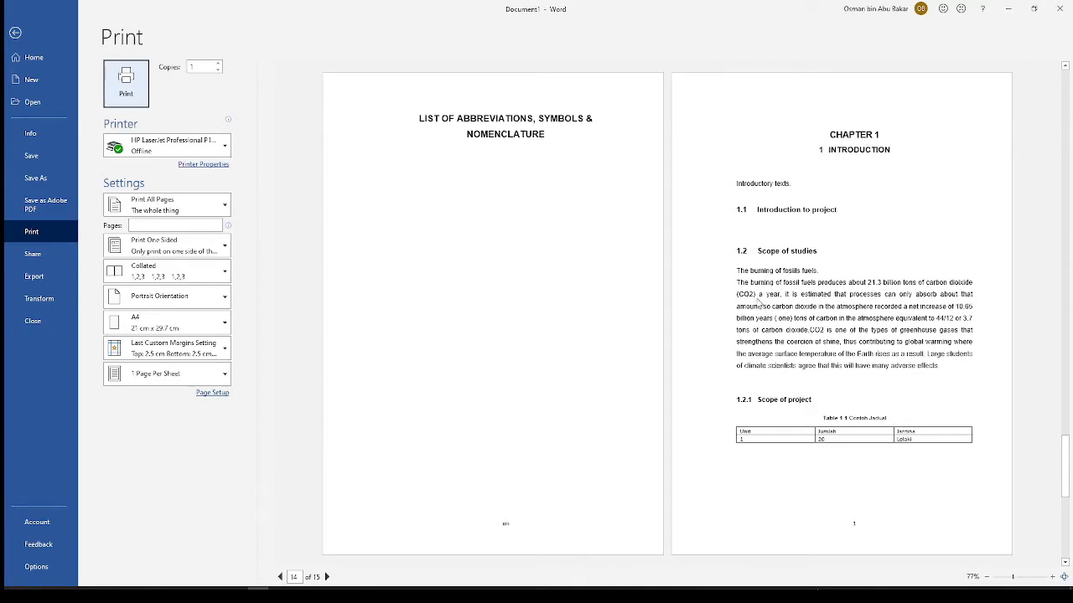
{"action": "key", "text": "Escape"}
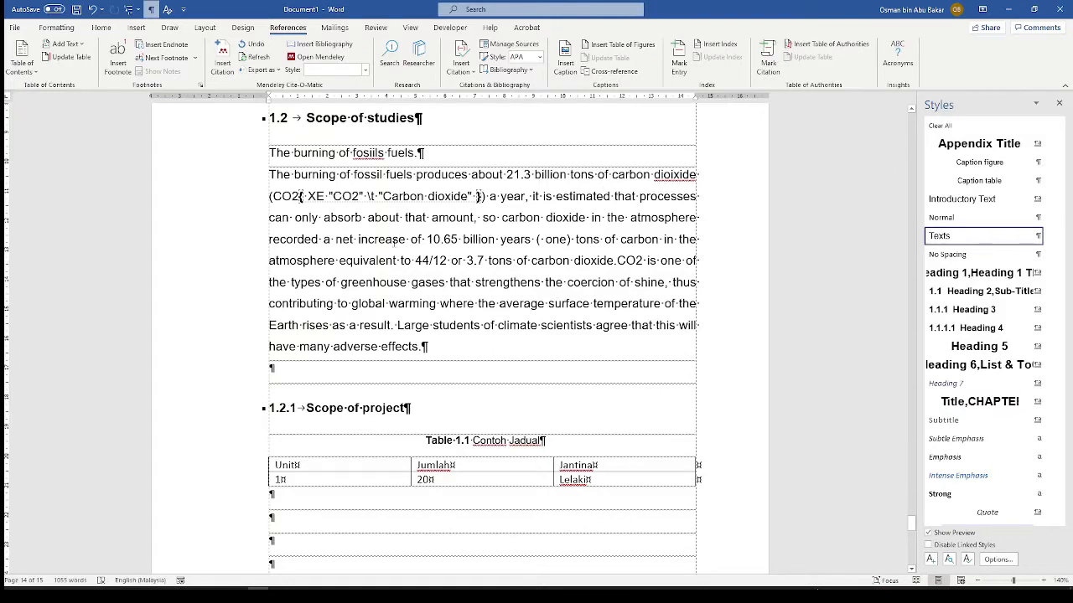
{"action": "left_click", "coordinate": [101, 27]}
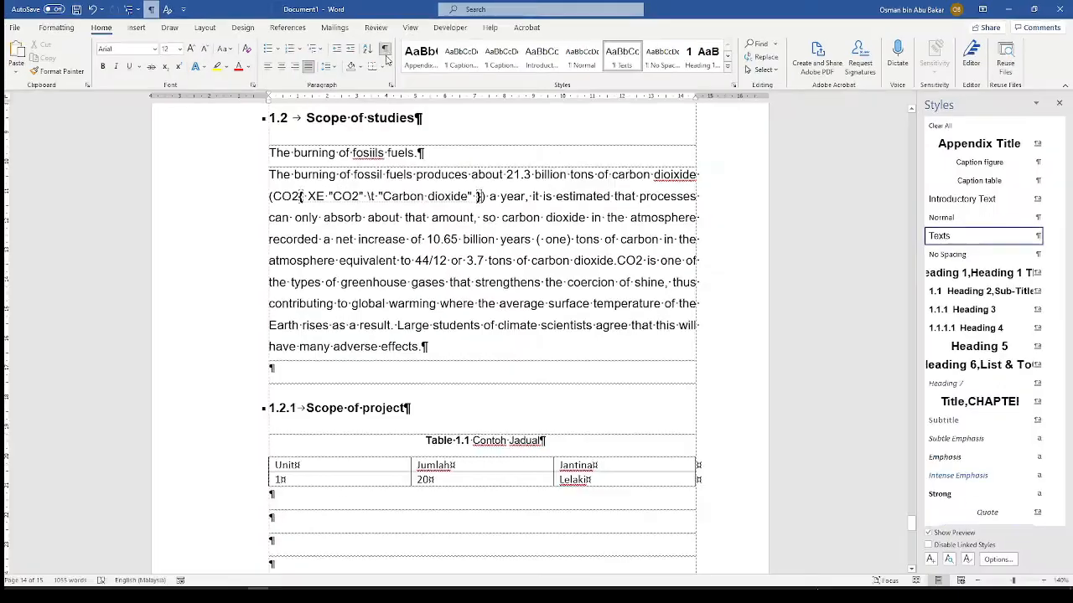
{"action": "left_click", "coordinate": [384, 49]}
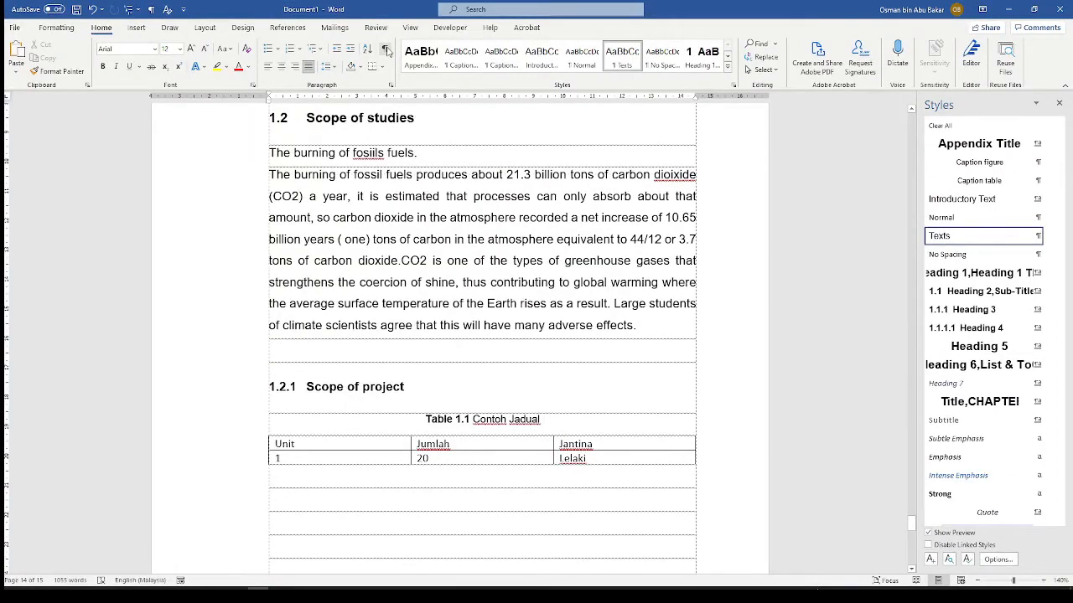
{"action": "left_click", "coordinate": [385, 50]}
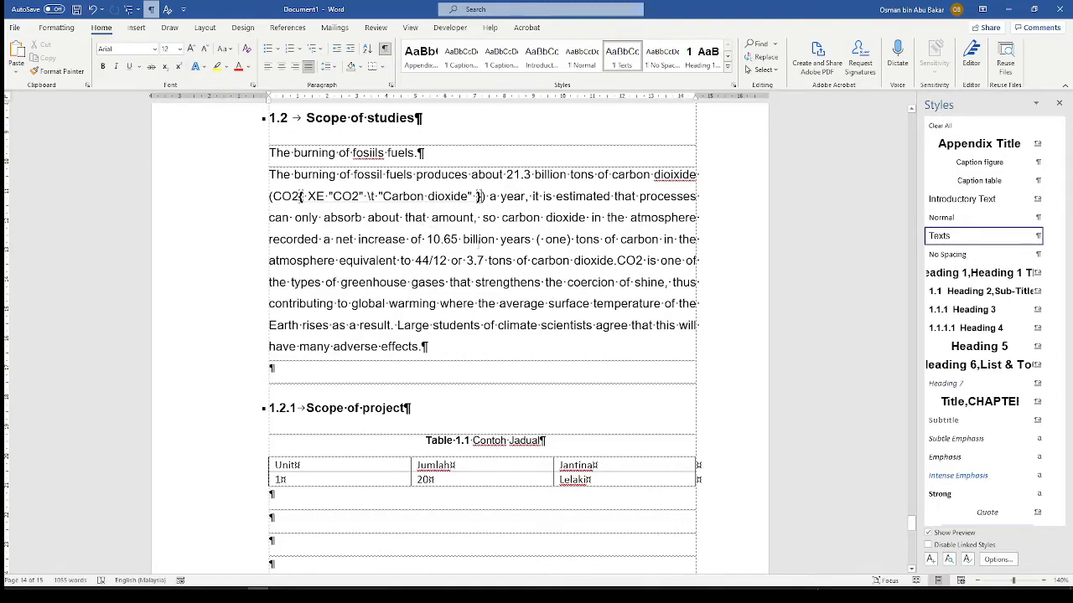
Step: Start inserting an index below the LIST OF ABBREVIATIONS, SYMBOLS & NOMENCLATURE heading, with right-aligned page numbers and a tab leader chosen
{"action": "scroll", "coordinate": [476, 246], "scroll_direction": "up", "scroll_amount": 8}
{"action": "scroll", "coordinate": [477, 245], "scroll_direction": "up", "scroll_amount": 10}
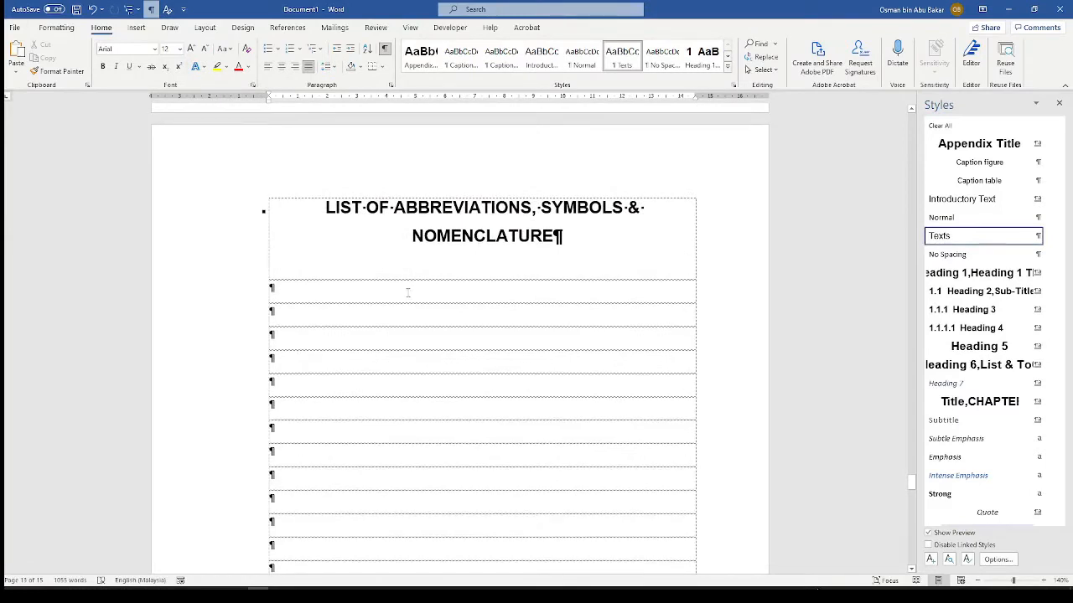
{"action": "left_click", "coordinate": [296, 298]}
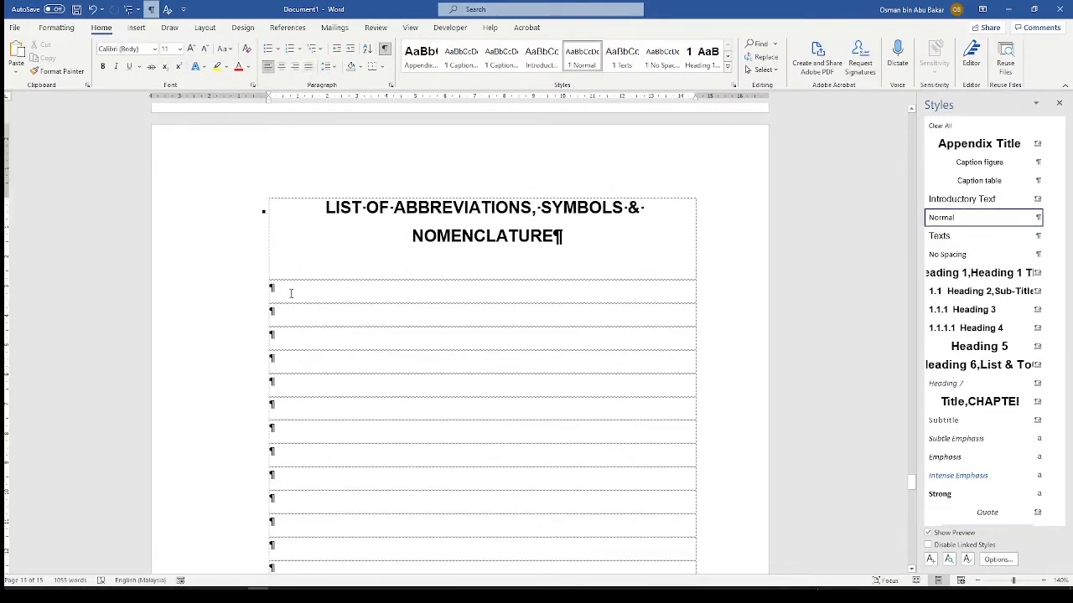
{"action": "left_click", "coordinate": [288, 28]}
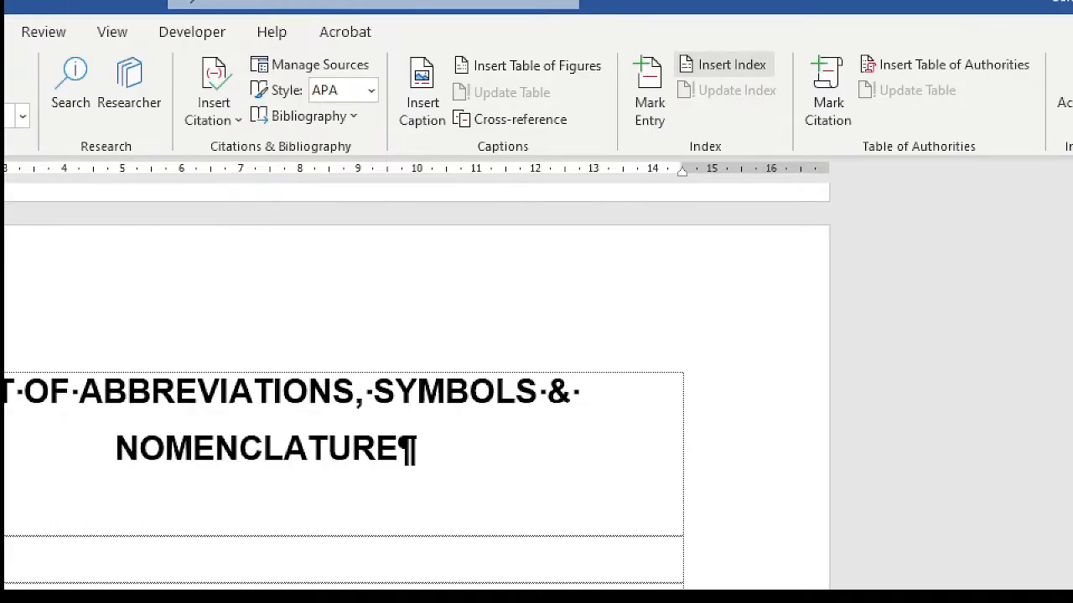
{"action": "mouse_move", "coordinate": [745, 77]}
{"action": "left_mouse_down"}
{"action": "mouse_move", "coordinate": [710, 77]}
{"action": "mouse_move", "coordinate": [677, 48]}
{"action": "mouse_move", "coordinate": [745, 35]}
{"action": "mouse_move", "coordinate": [775, 72]}
{"action": "mouse_move", "coordinate": [748, 77]}
{"action": "left_mouse_up"}
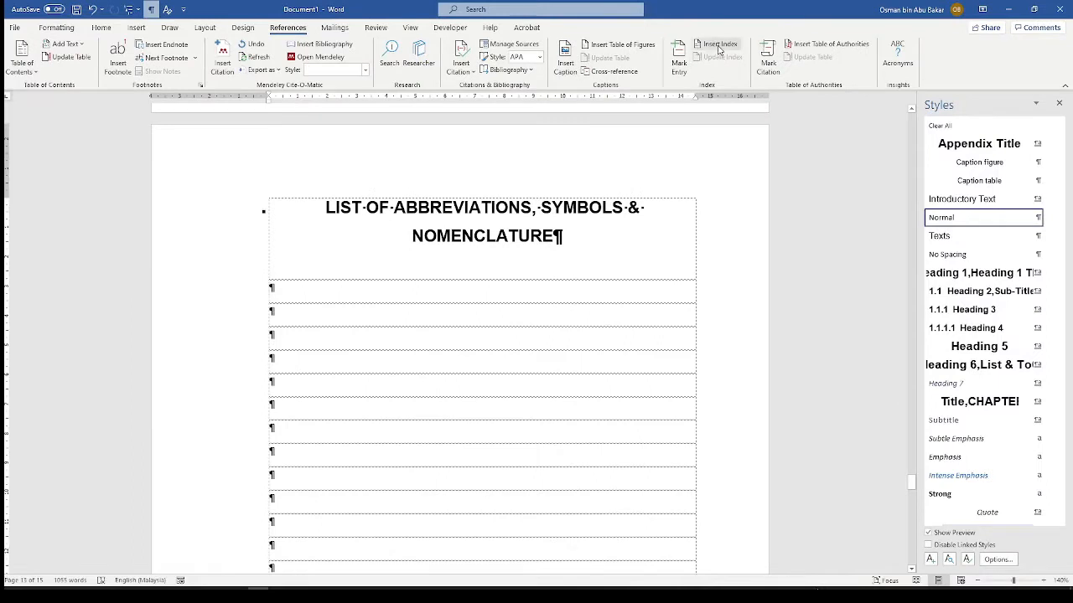
{"action": "left_click", "coordinate": [718, 50]}
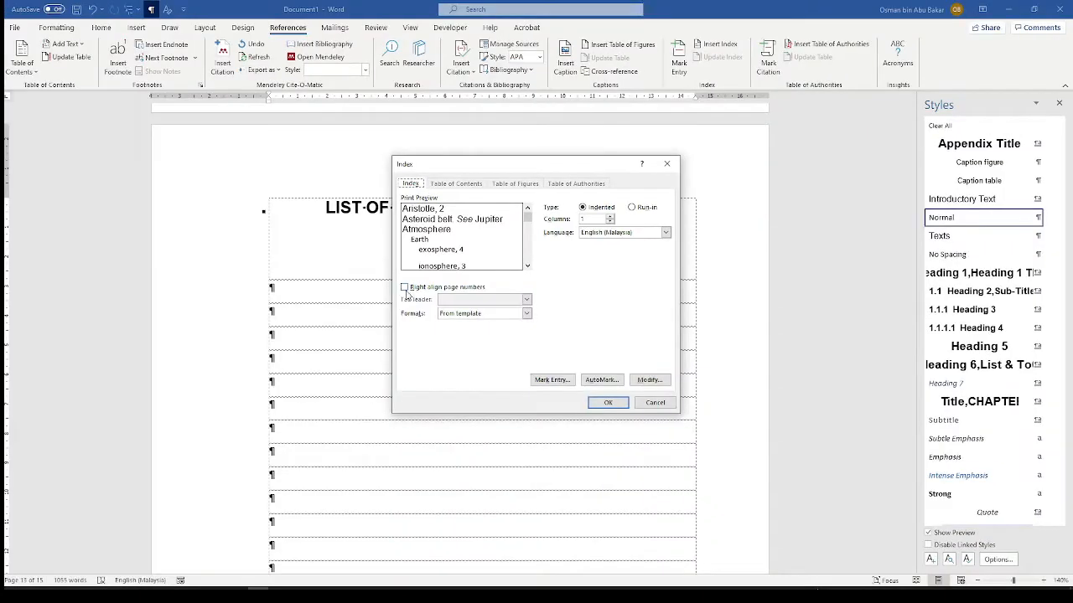
{"action": "left_click", "coordinate": [394, 285]}
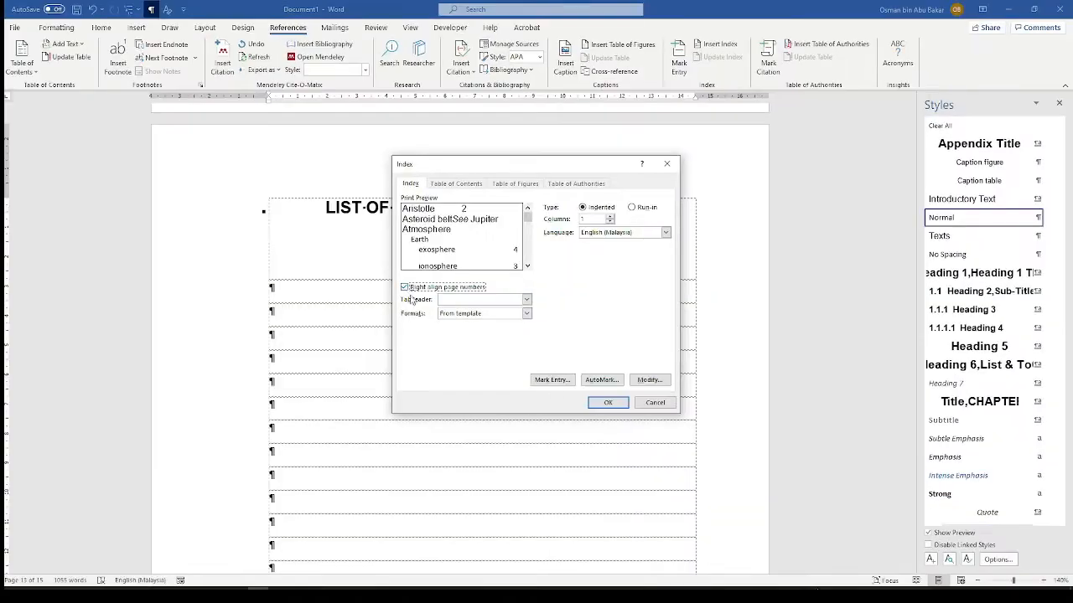
{"action": "left_click", "coordinate": [527, 299]}
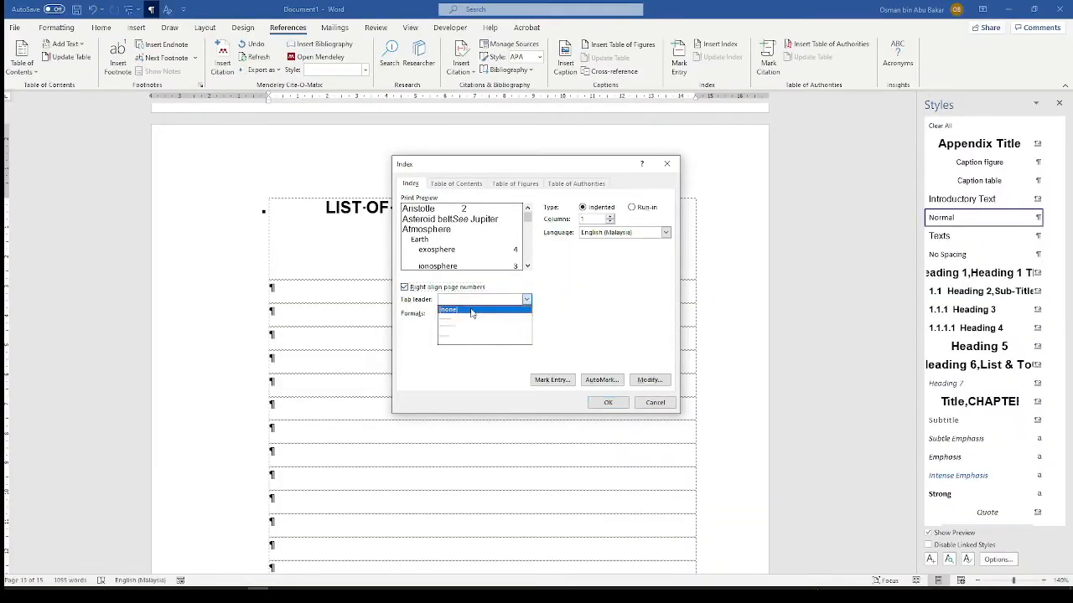
{"action": "left_click", "coordinate": [469, 318]}
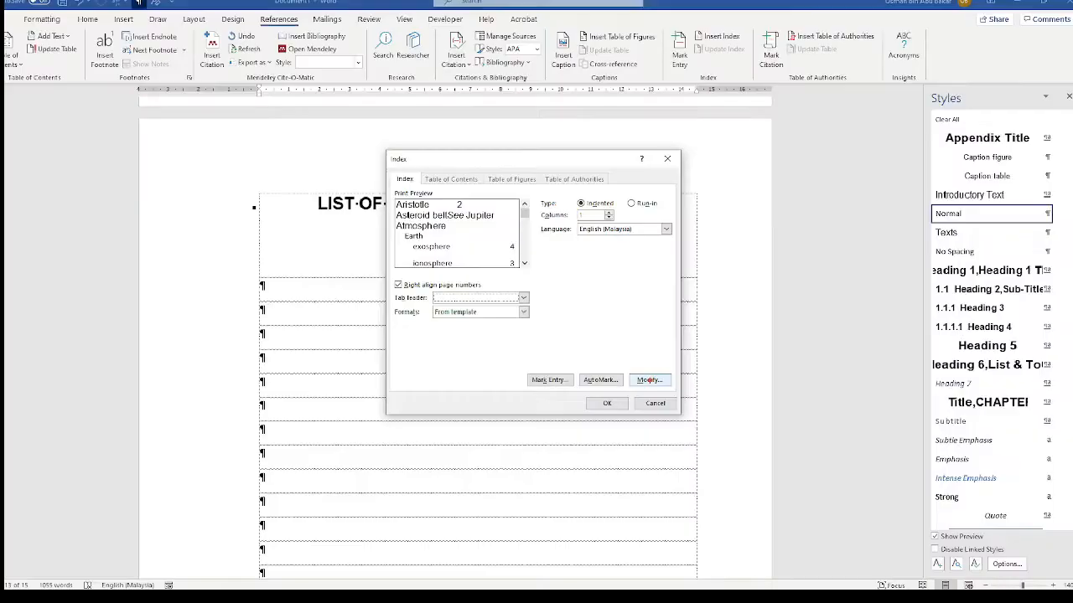
Step: Check the formatting of the Index 1 style used for the index entries, and keep it as it is
{"action": "left_click", "coordinate": [650, 378]}
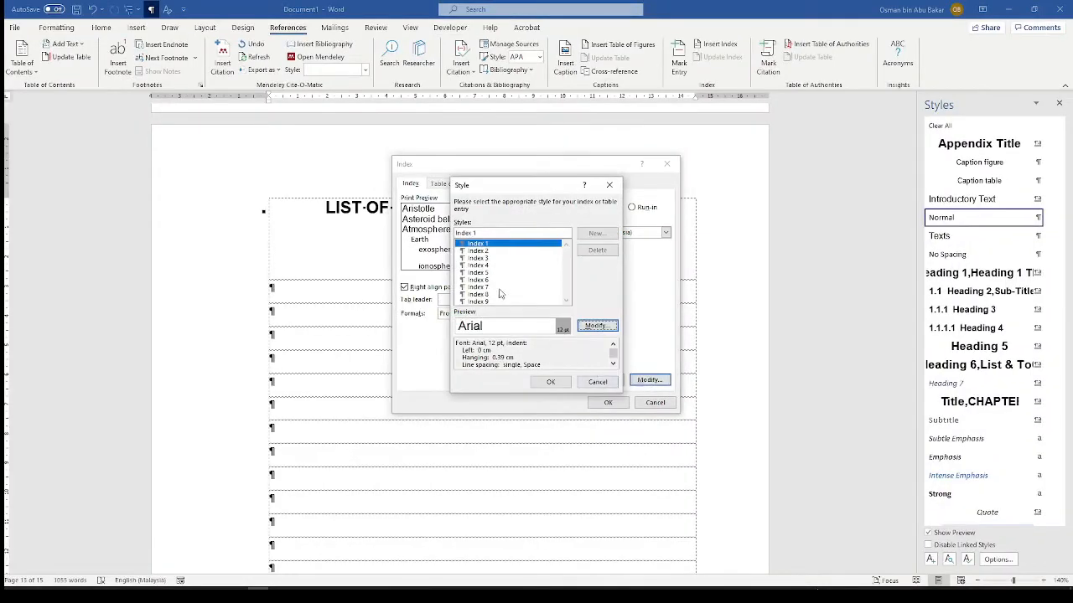
{"action": "left_click", "coordinate": [607, 330]}
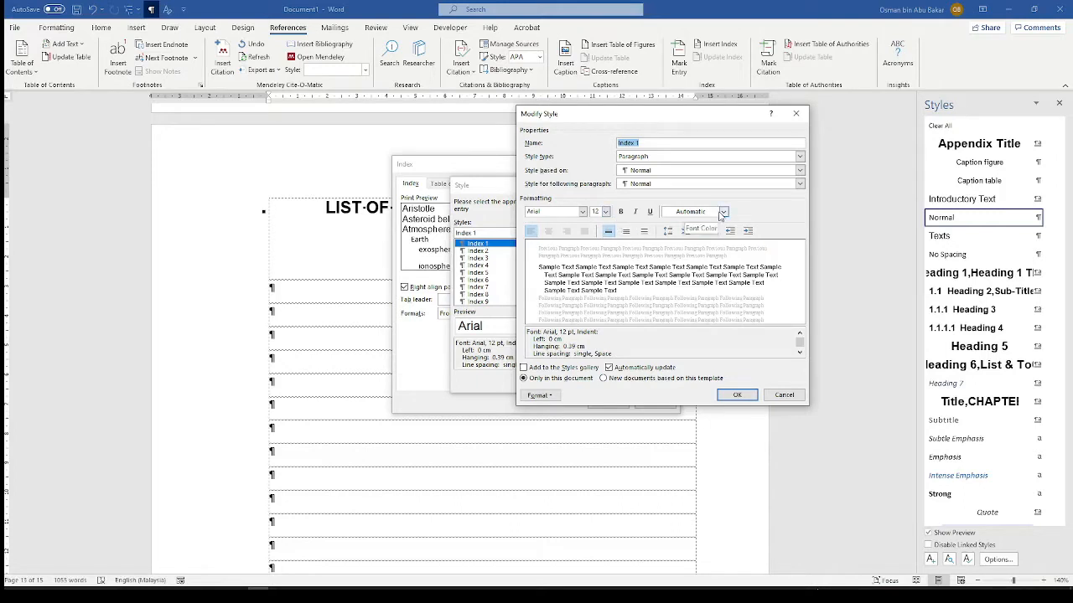
{"action": "left_click", "coordinate": [732, 397]}
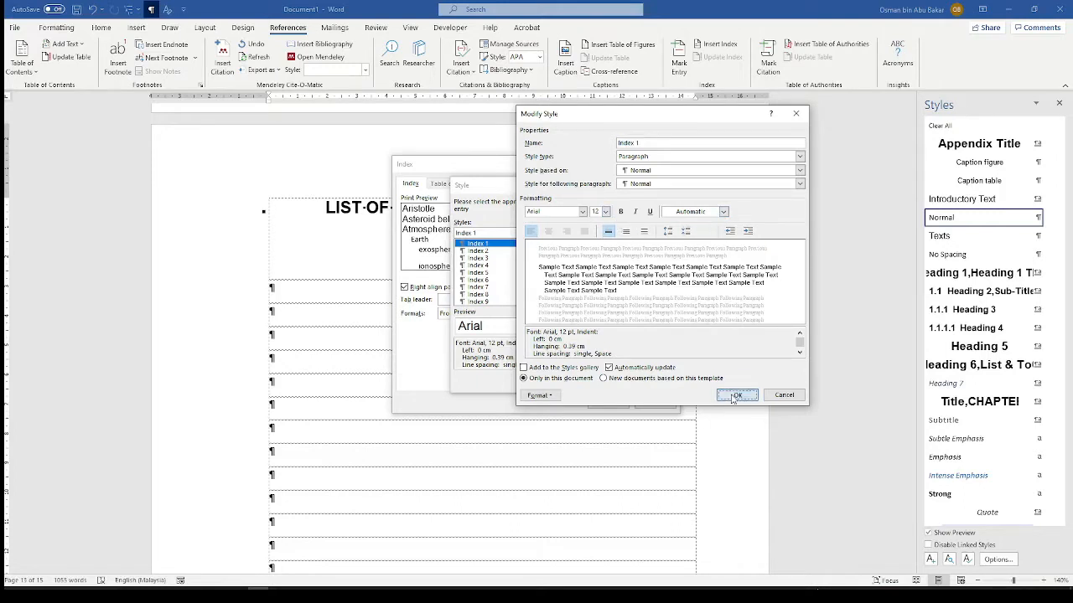
{"action": "left_click", "coordinate": [549, 383]}
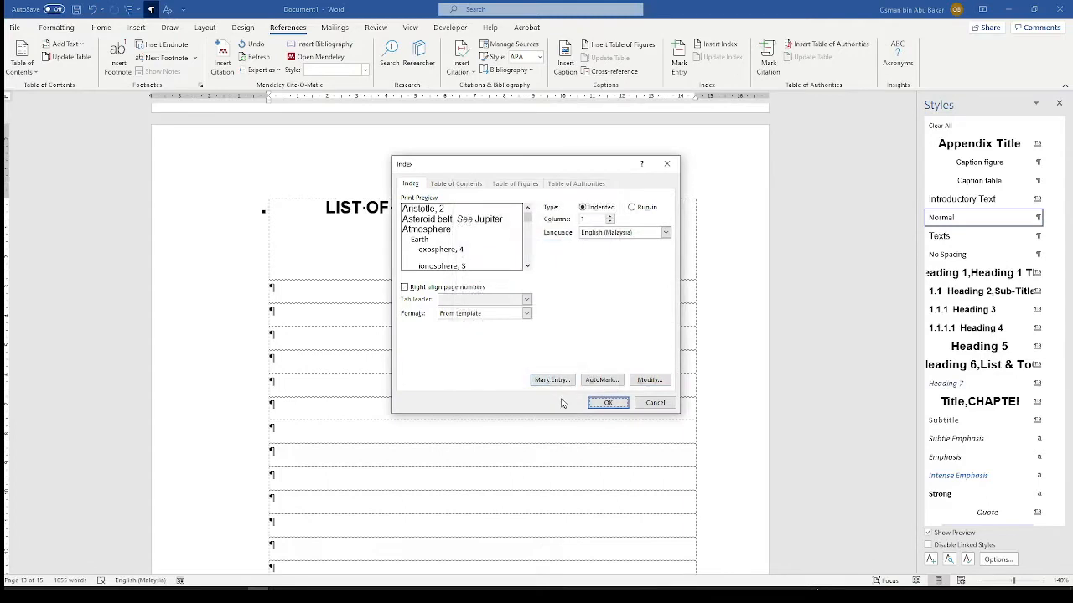
Step: Insert the index below the LIST OF ABBREVIATIONS, SYMBOLS & NOMENCLATURE heading, with right-aligned page numbers and a tab leader choice
{"action": "left_click", "coordinate": [434, 293]}
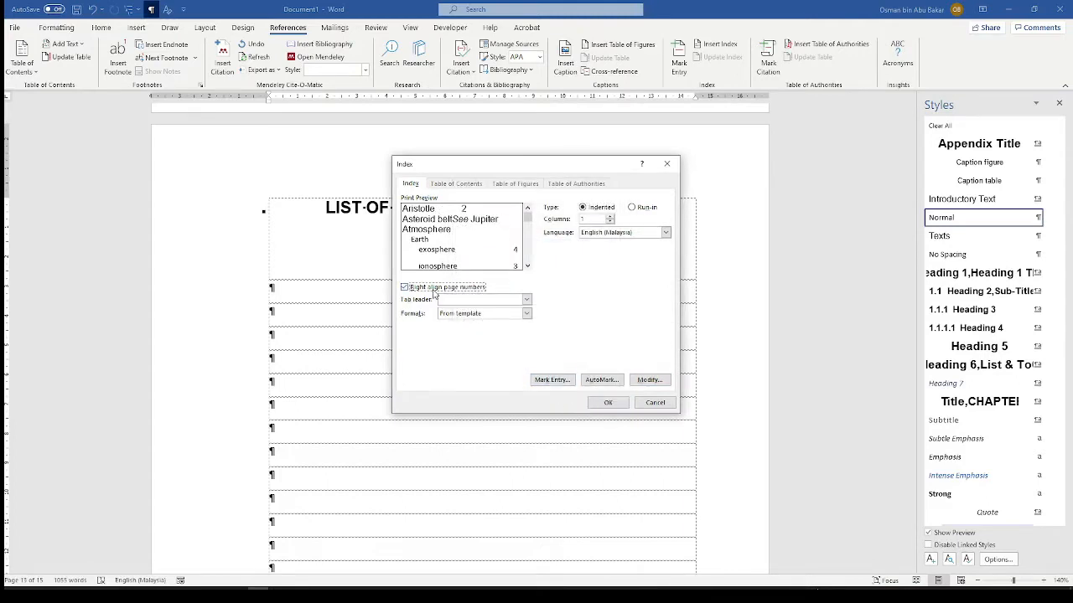
{"action": "left_click", "coordinate": [526, 300]}
{"action": "left_click", "coordinate": [503, 313]}
{"action": "left_click", "coordinate": [610, 402]}
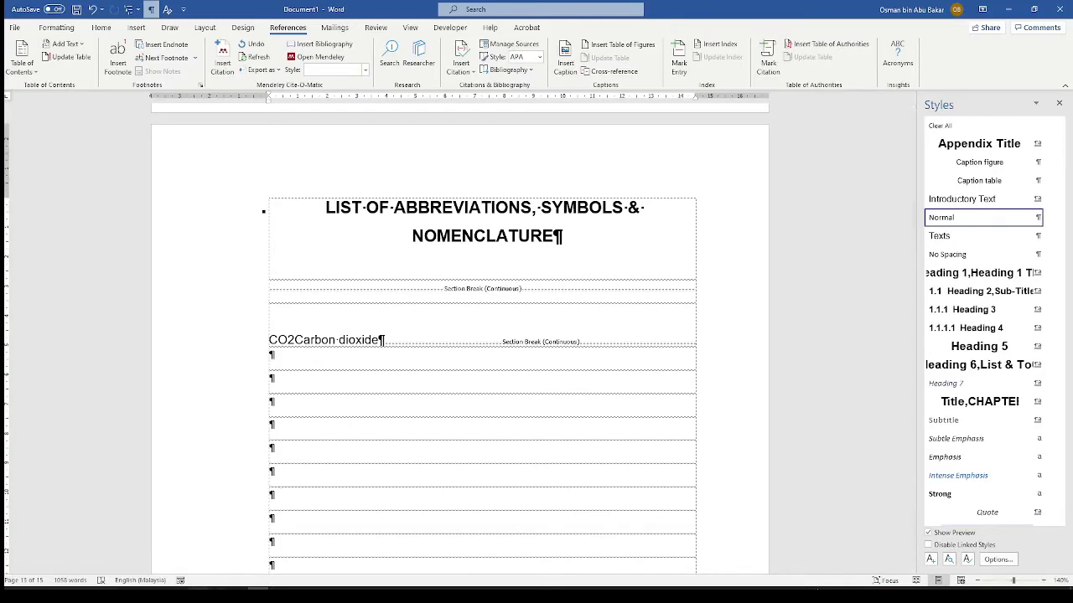
Step: Consult the List of Abbreviations sample in the guide PDF in Adobe Acrobat, and separate CO2 and Carbon dioxide with a spaced hyphen in Word
{"action": "mouse_move", "coordinate": [195, 595]}
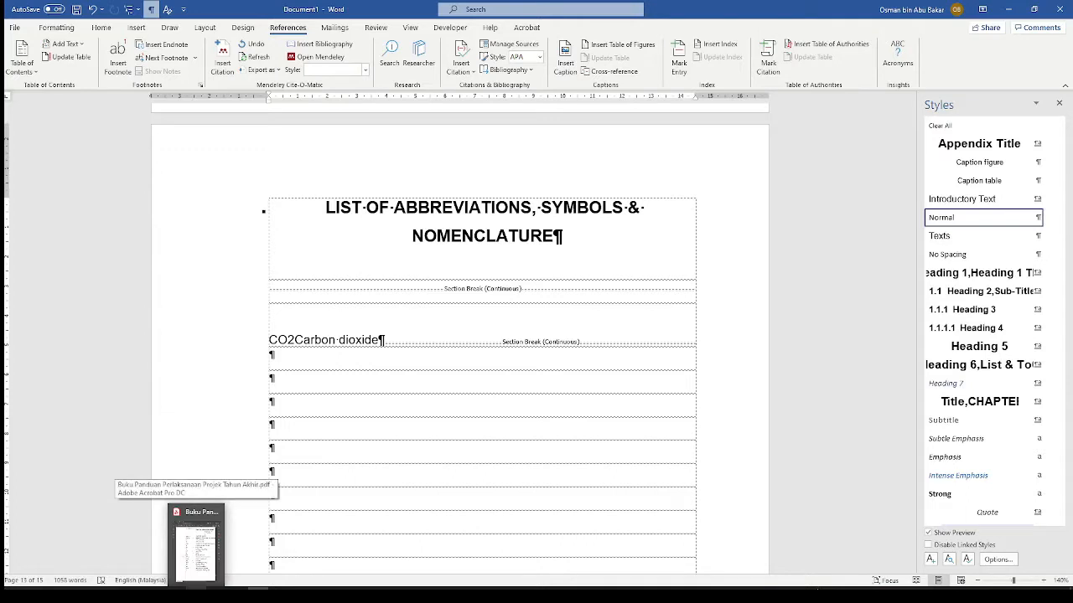
{"action": "left_click", "coordinate": [196, 549]}
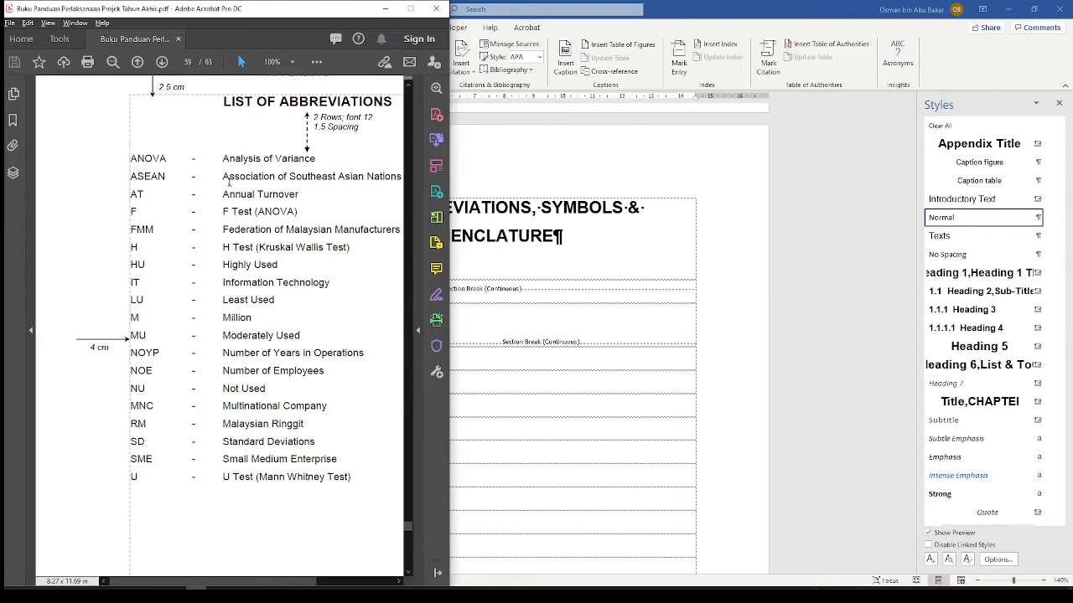
{"action": "left_click", "coordinate": [595, 21]}
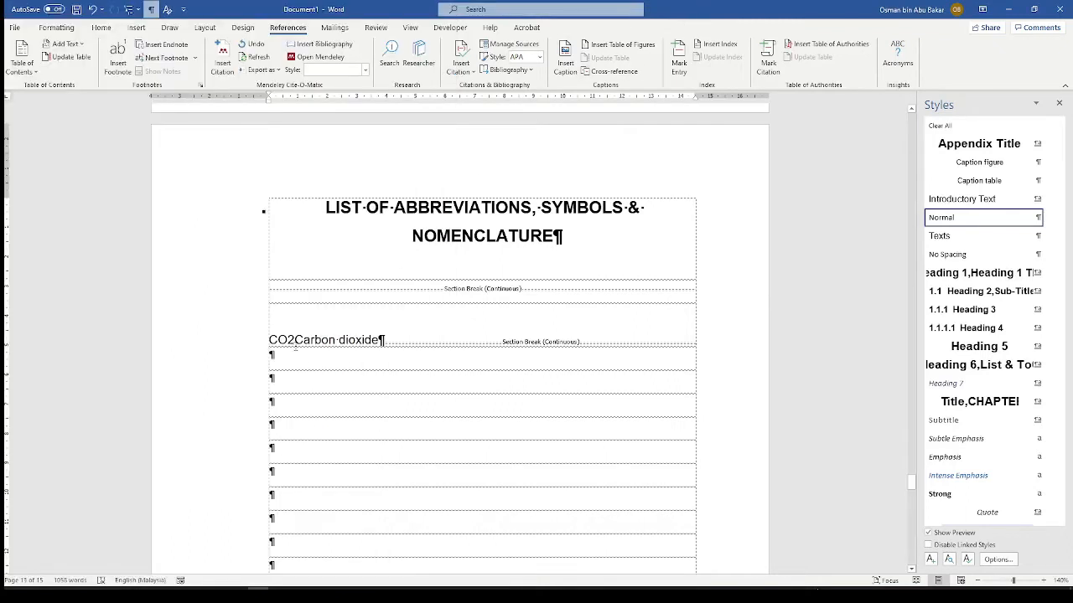
{"action": "left_click", "coordinate": [293, 342]}
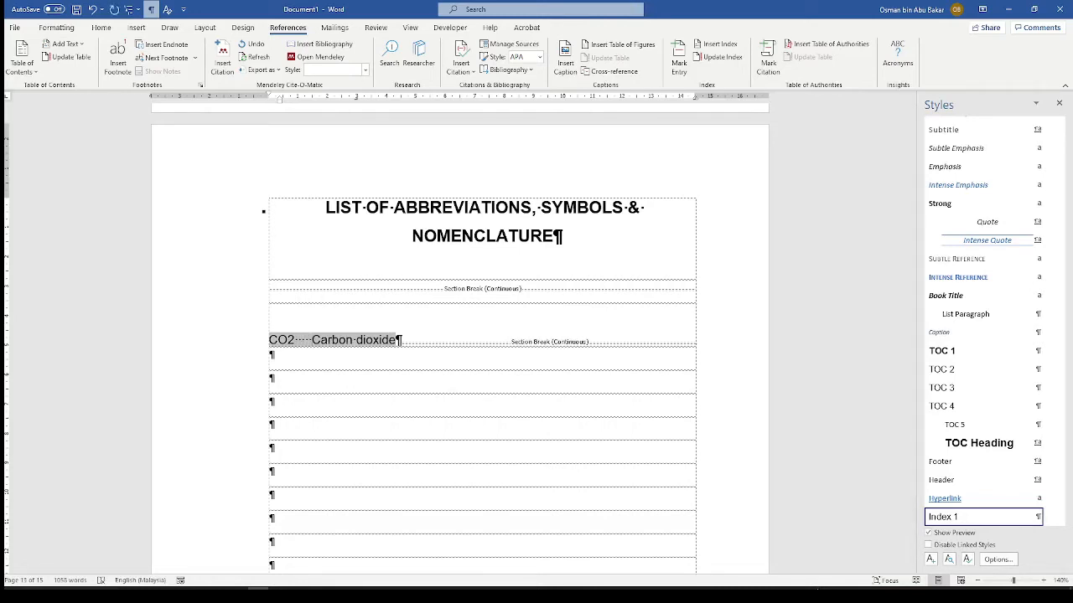
{"action": "type", "text": "-"}
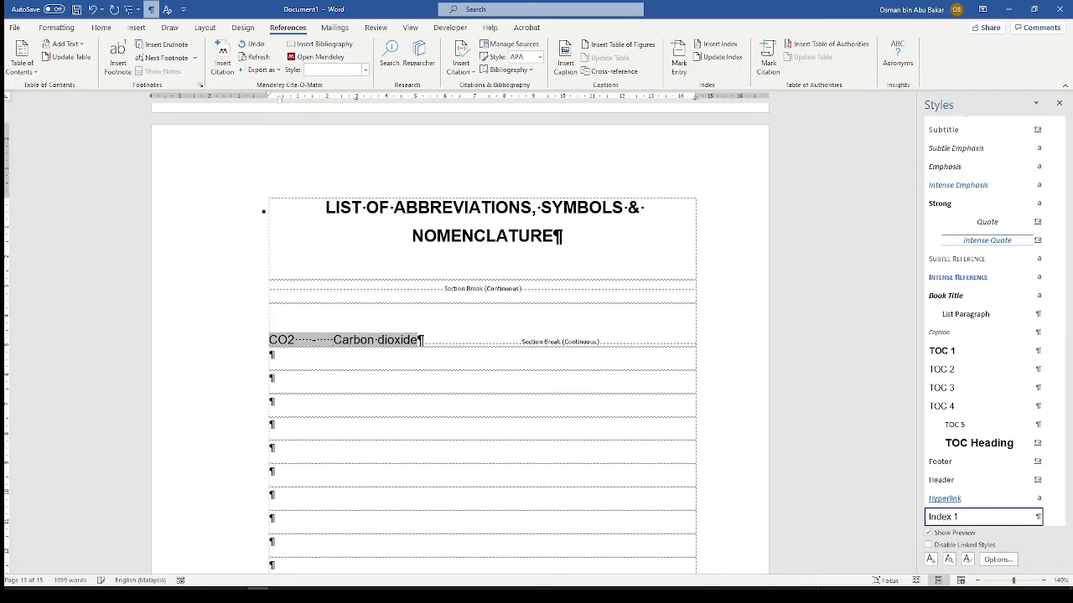
{"action": "left_click", "coordinate": [421, 357]}
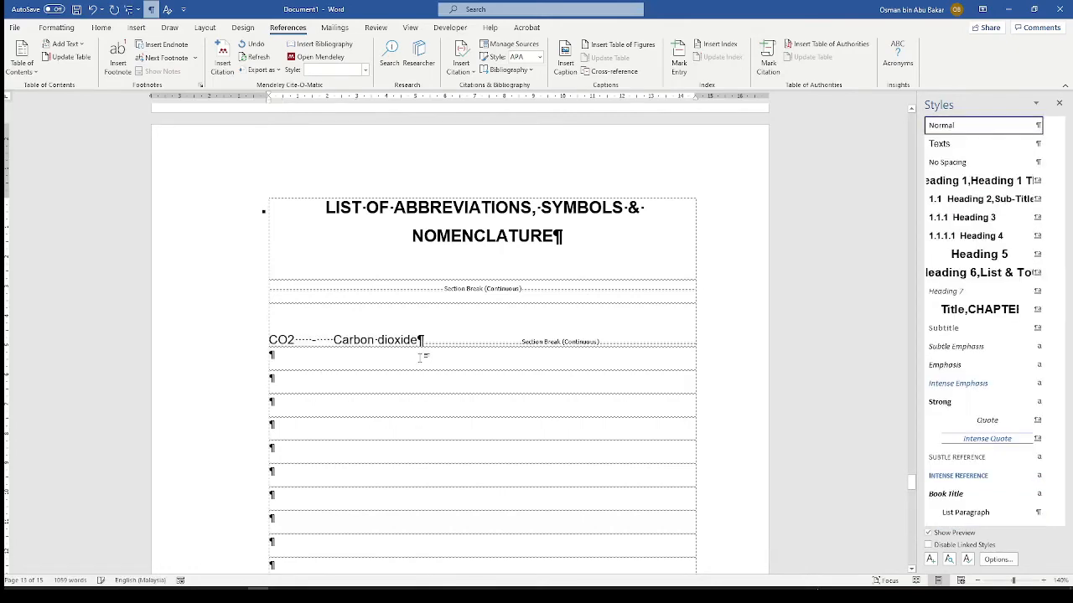
Step: Examine the list of abbreviations page enlarged in print preview, and return to the document
{"action": "scroll", "coordinate": [420, 358], "scroll_direction": "down", "scroll_amount": 2}
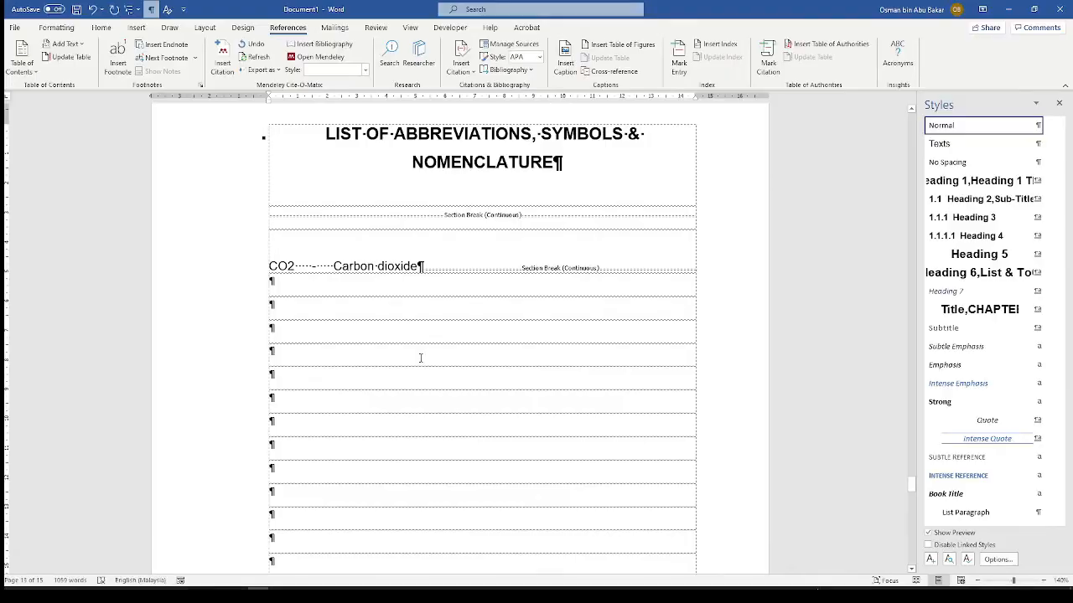
{"action": "key", "text": "ctrl+p"}
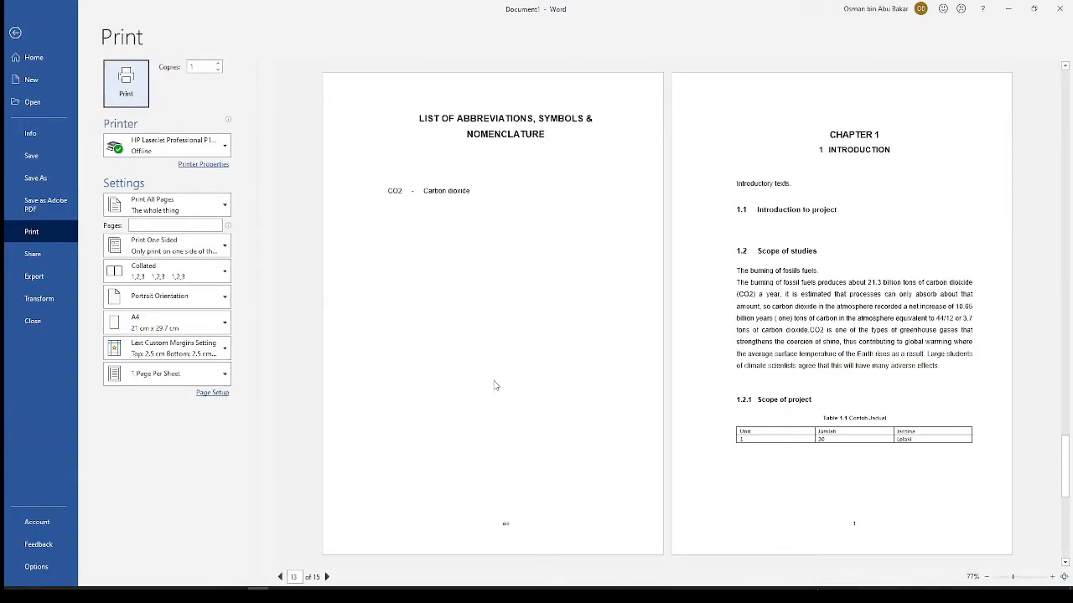
{"action": "left_click", "coordinate": [1053, 577]}
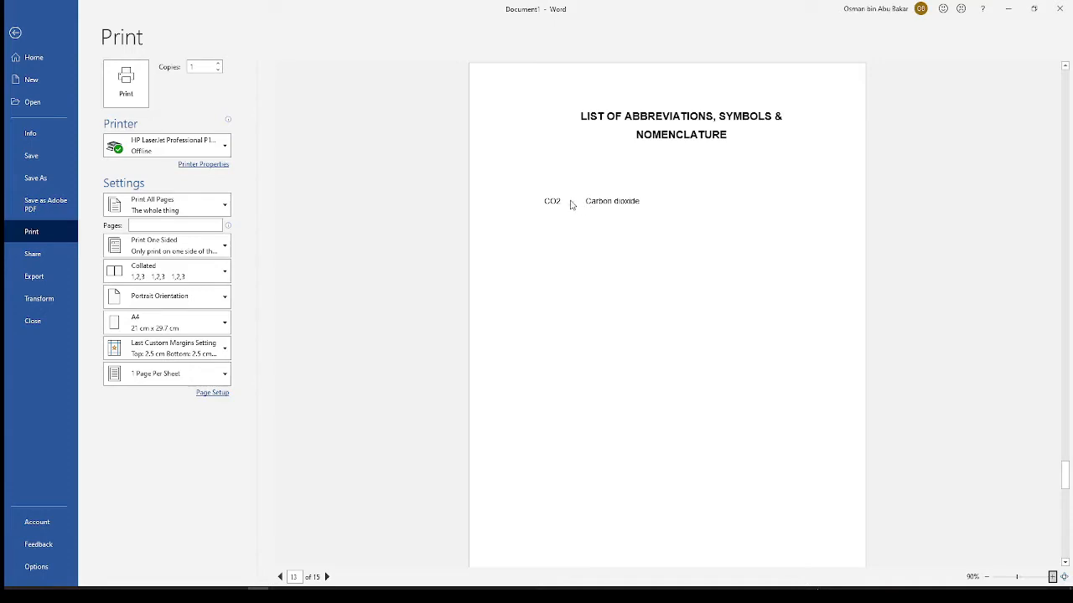
{"action": "key", "text": "Escape"}
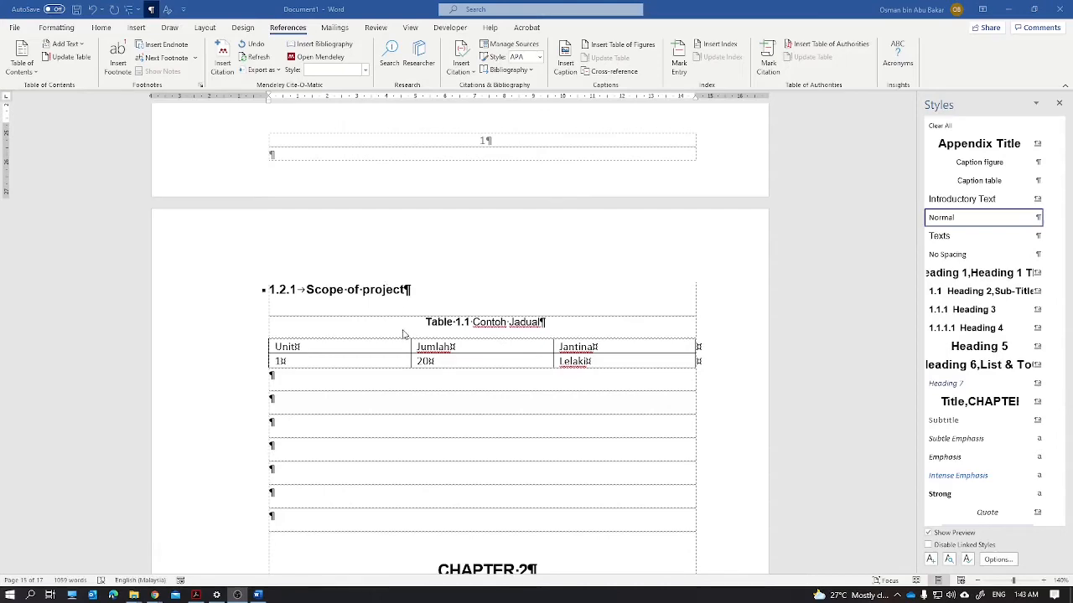
Step: Compare the page numbers where Table 1.1 and Figure 2.1 are placed with the entry in the LIST OF TABLES
{"action": "scroll", "coordinate": [403, 334], "scroll_direction": "down", "scroll_amount": 15}
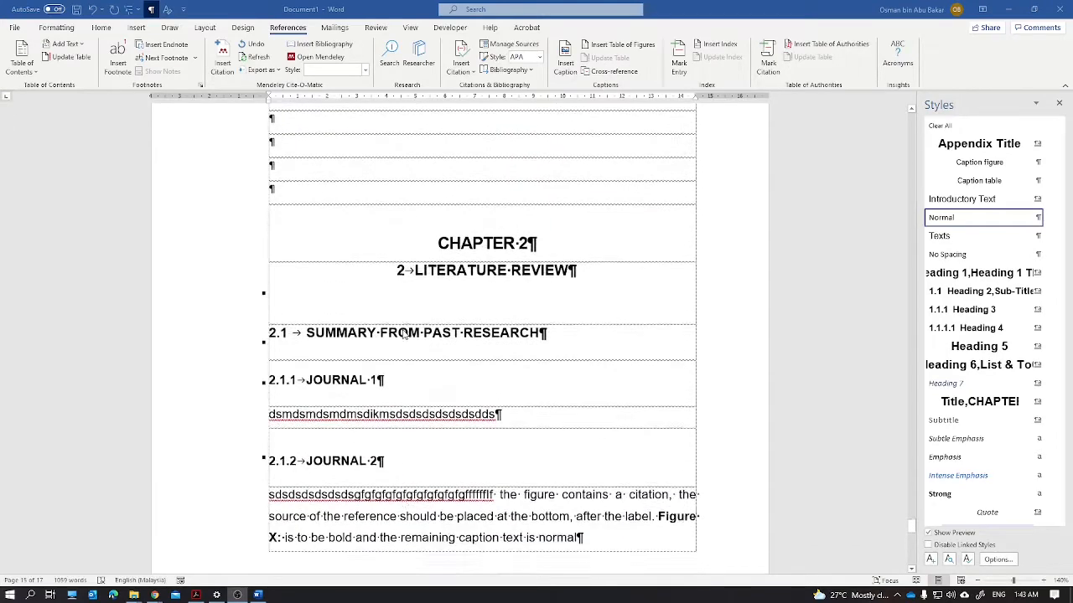
{"action": "scroll", "coordinate": [403, 334], "scroll_direction": "down", "scroll_amount": 5}
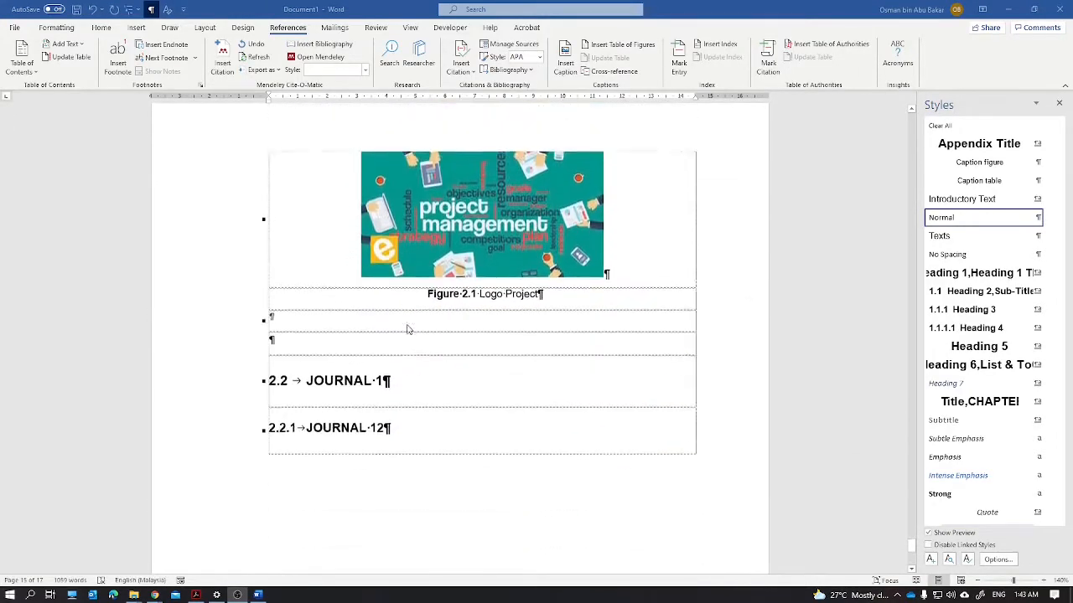
{"action": "scroll", "coordinate": [411, 325], "scroll_direction": "up", "scroll_amount": 10}
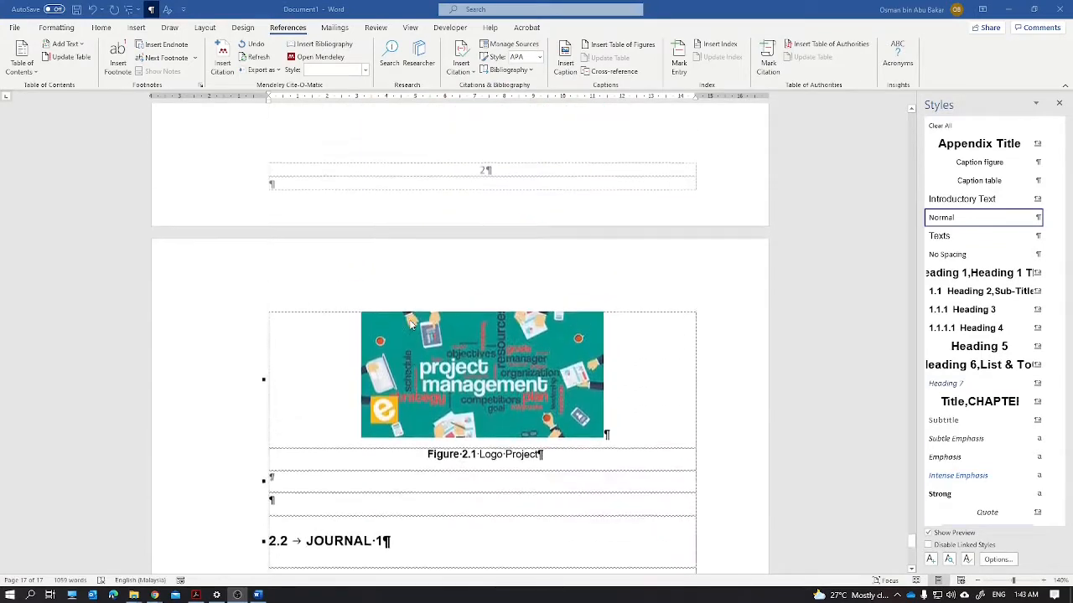
{"action": "scroll", "coordinate": [410, 325], "scroll_direction": "up", "scroll_amount": 10}
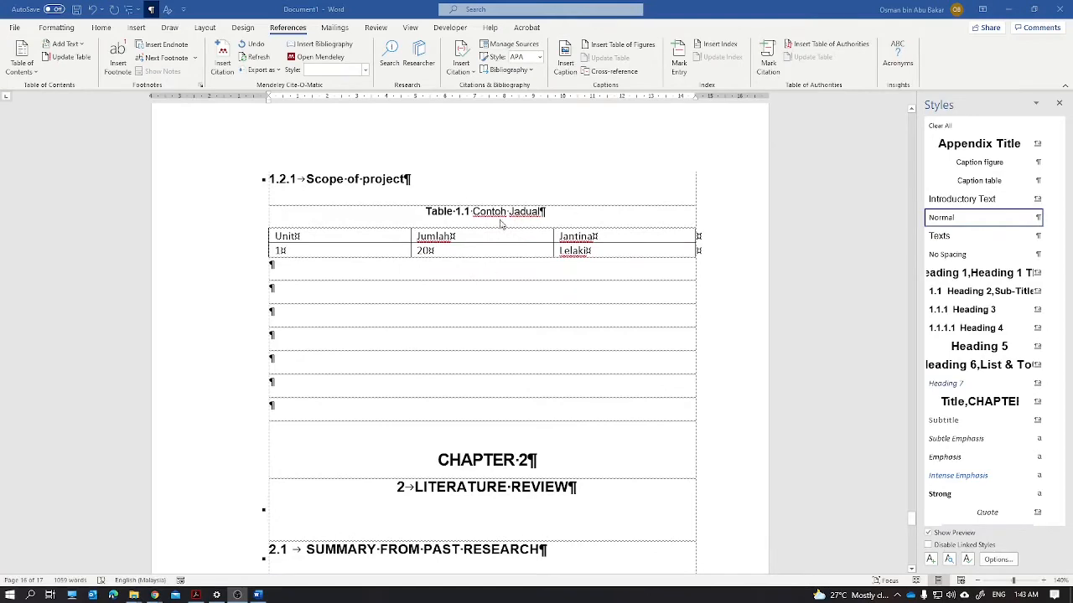
{"action": "scroll", "coordinate": [474, 240], "scroll_direction": "up", "scroll_amount": 3}
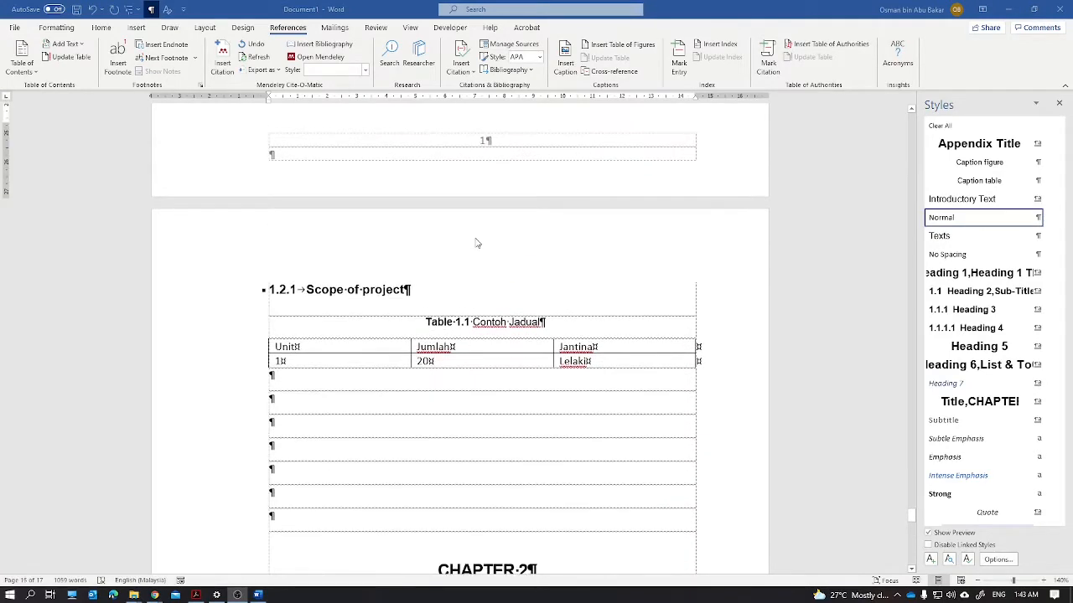
{"action": "scroll", "coordinate": [475, 243], "scroll_direction": "up", "scroll_amount": 2}
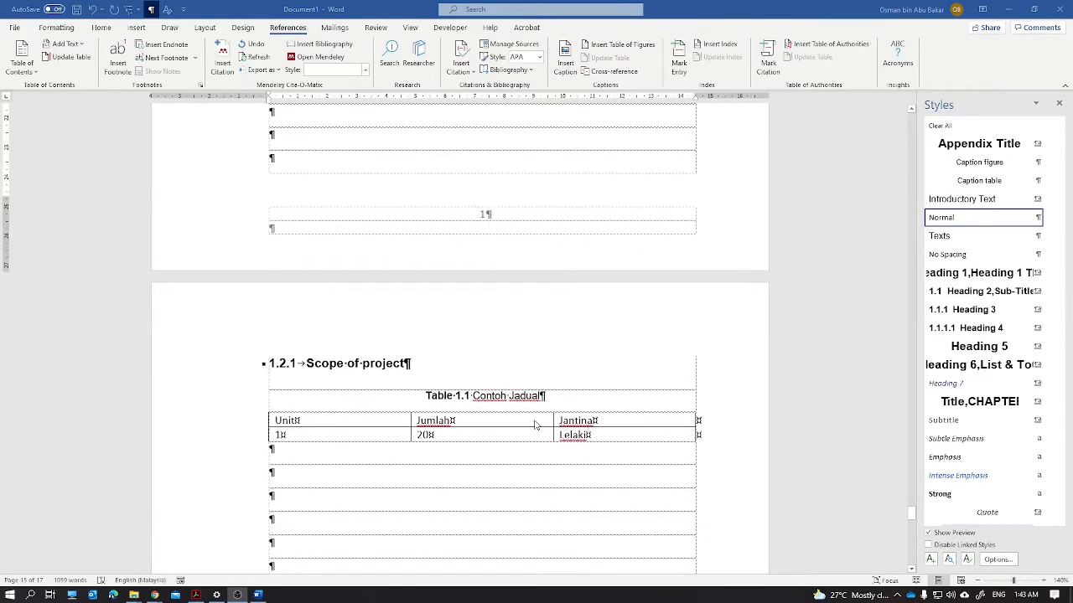
{"action": "scroll", "coordinate": [534, 424], "scroll_direction": "down", "scroll_amount": 8}
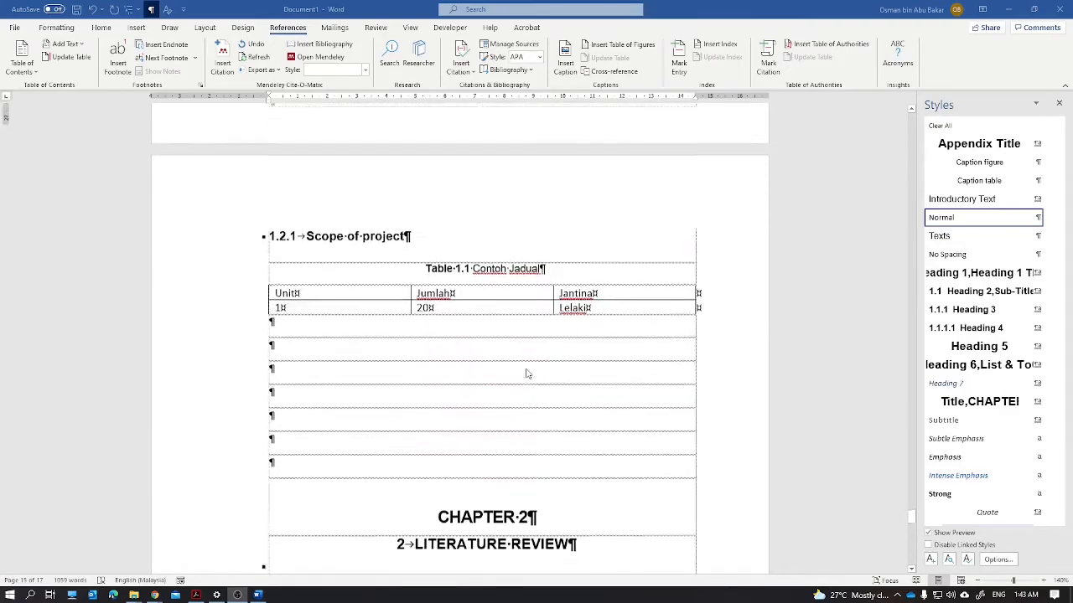
{"action": "scroll", "coordinate": [525, 373], "scroll_direction": "down", "scroll_amount": 7}
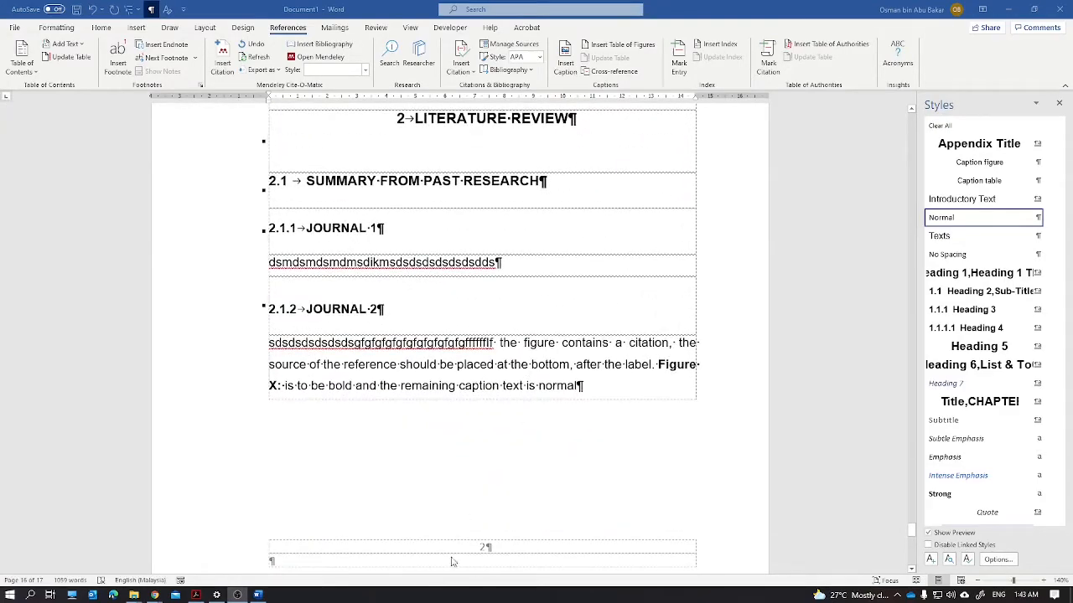
{"action": "scroll", "coordinate": [493, 466], "scroll_direction": "up", "scroll_amount": 15}
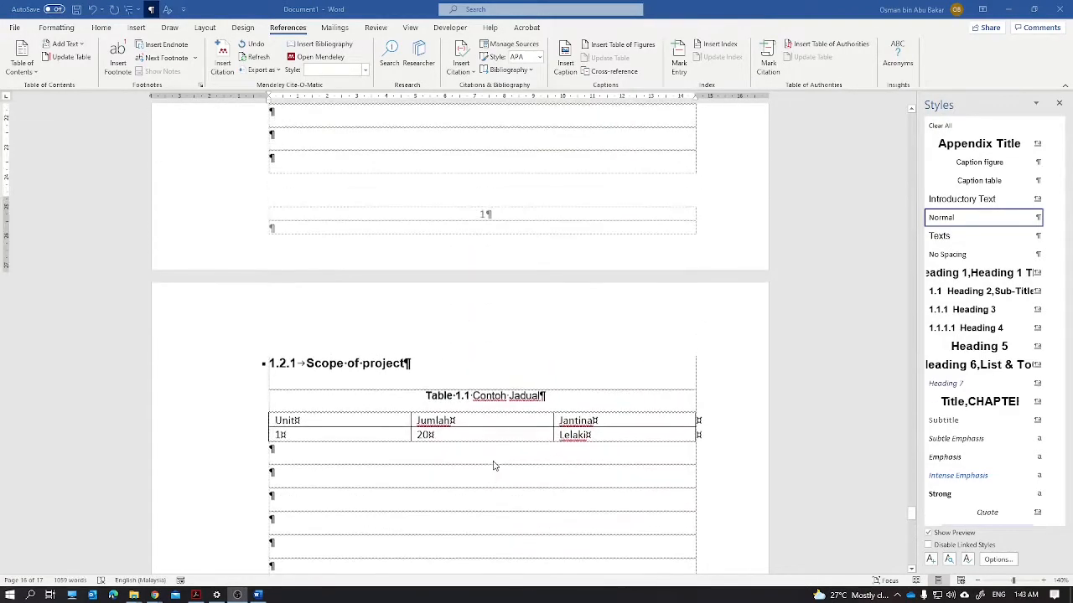
{"action": "scroll", "coordinate": [493, 465], "scroll_direction": "up", "scroll_amount": 20}
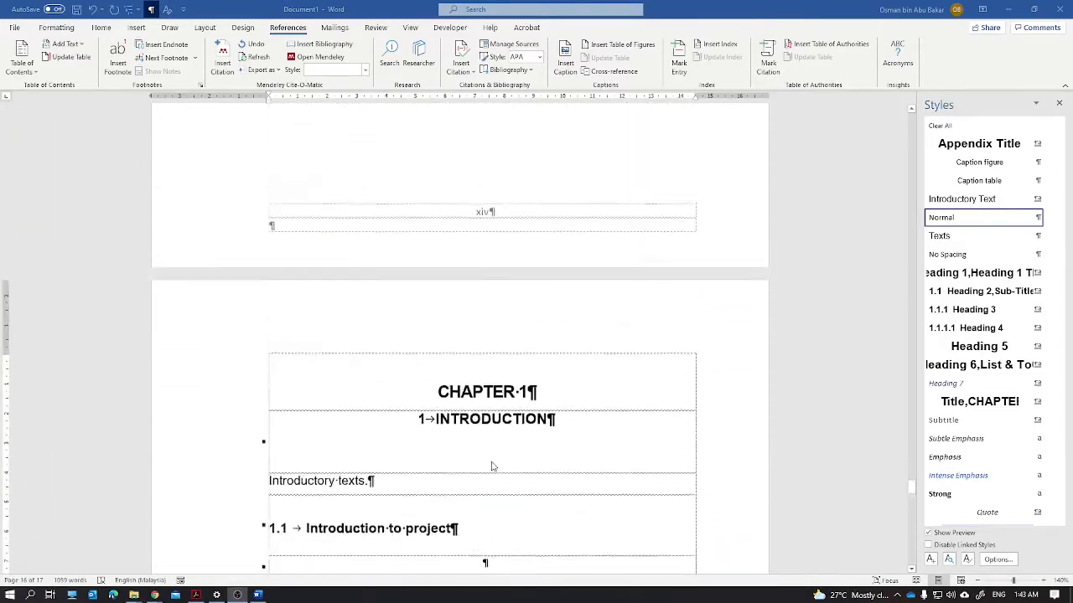
{"action": "scroll", "coordinate": [492, 466], "scroll_direction": "up", "scroll_amount": 20}
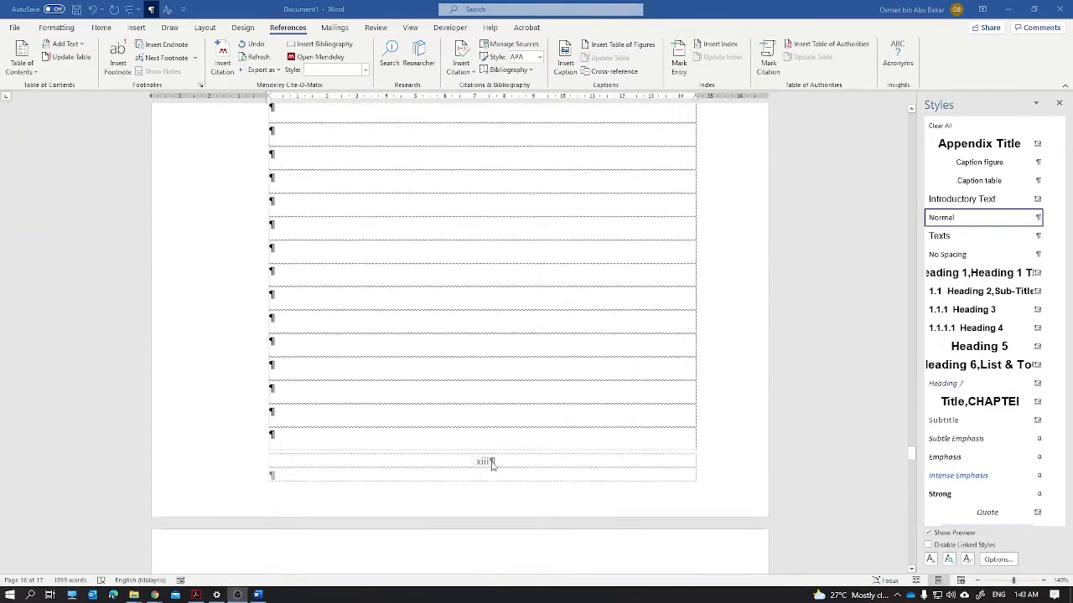
{"action": "scroll", "coordinate": [492, 466], "scroll_direction": "down", "scroll_amount": 15}
{"action": "scroll", "coordinate": [492, 466], "scroll_direction": "up", "scroll_amount": 20}
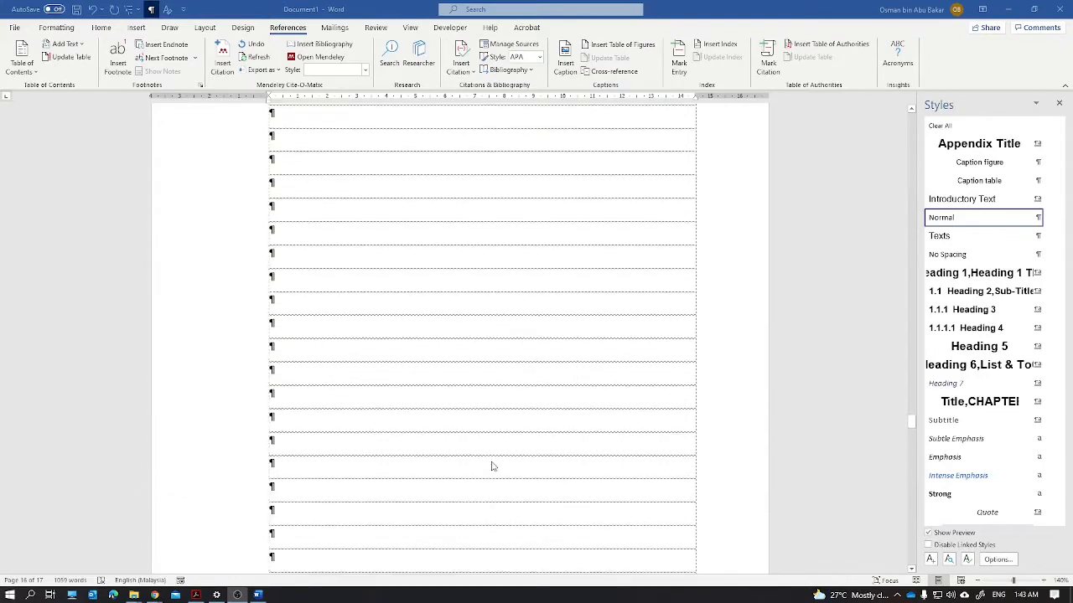
{"action": "scroll", "coordinate": [492, 466], "scroll_direction": "down", "scroll_amount": 5}
{"action": "scroll", "coordinate": [492, 466], "scroll_direction": "up", "scroll_amount": 8}
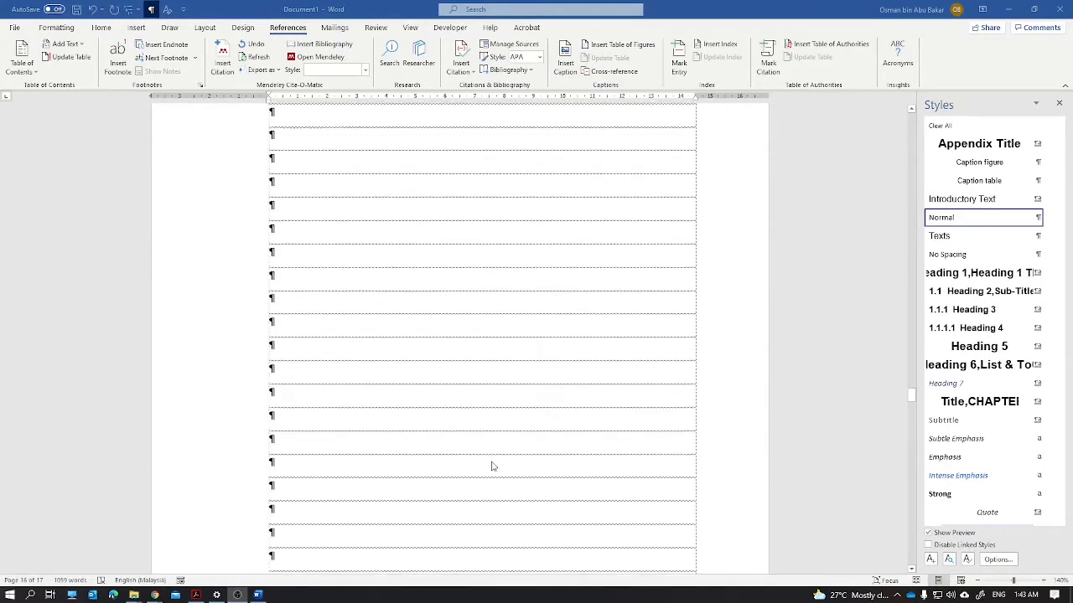
{"action": "scroll", "coordinate": [492, 466], "scroll_direction": "up", "scroll_amount": 5}
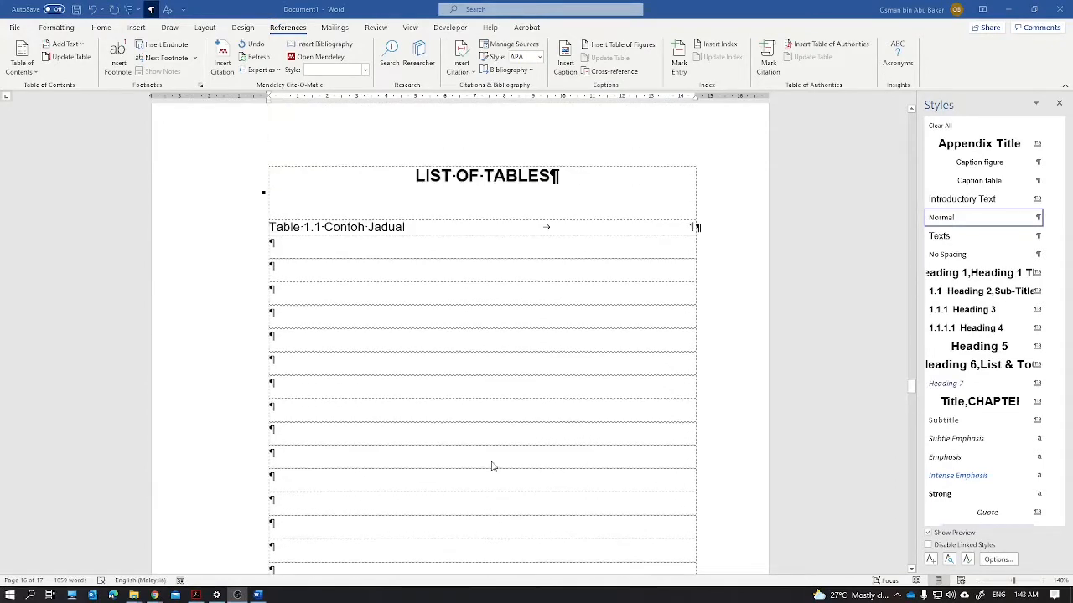
Step: Update the field of the LIST OF TABLES with page numbers only
{"action": "left_click", "coordinate": [694, 227]}
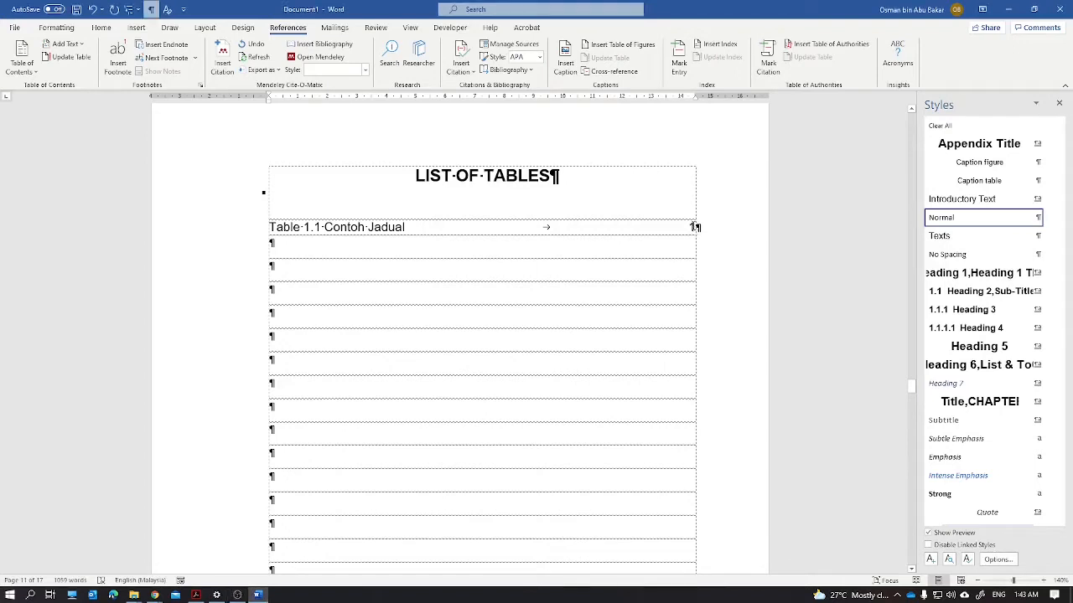
{"action": "left_click", "coordinate": [436, 226]}
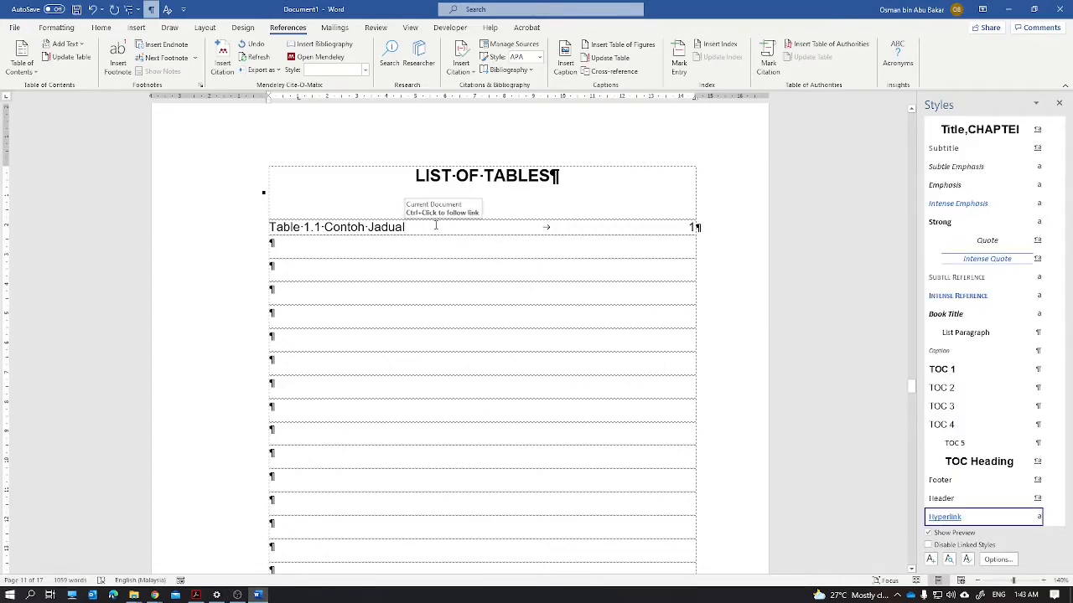
{"action": "left_click_drag", "start_coordinate": [436, 227], "coordinate": [269, 228]}
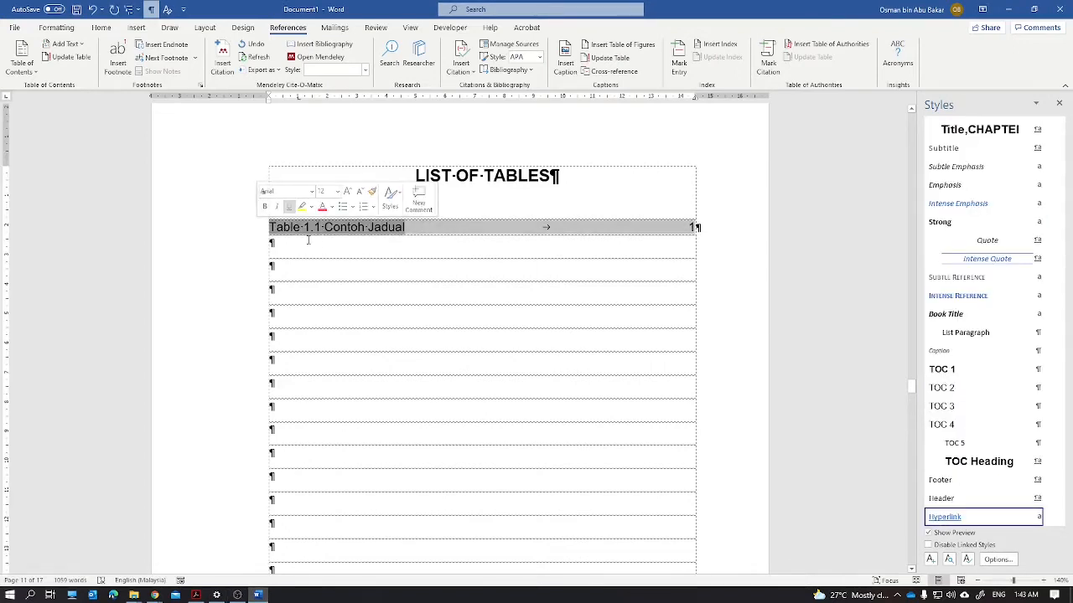
{"action": "right_click", "coordinate": [355, 225]}
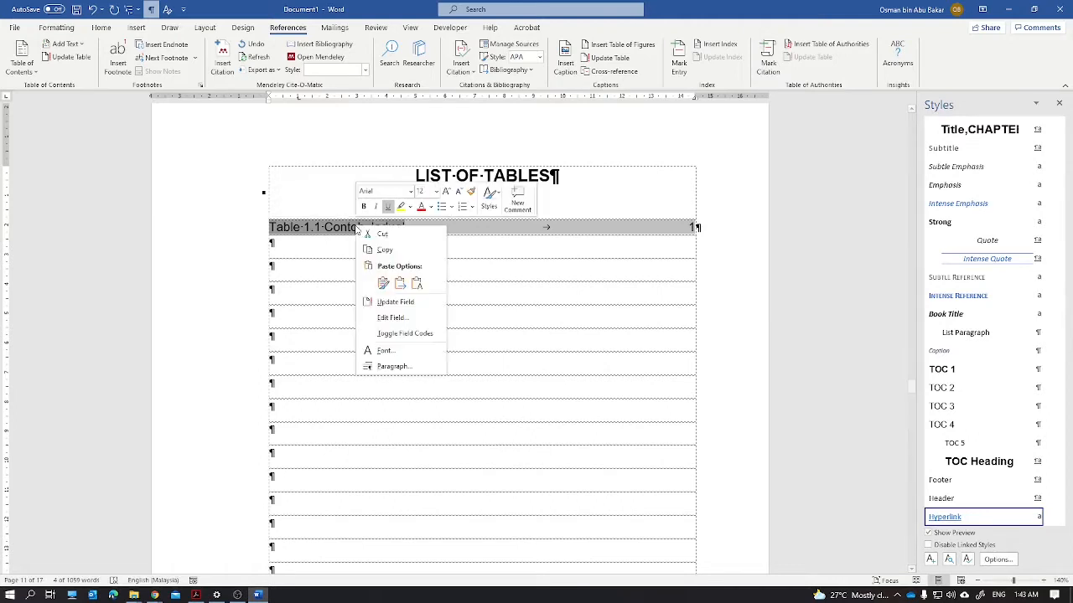
{"action": "left_click", "coordinate": [404, 306]}
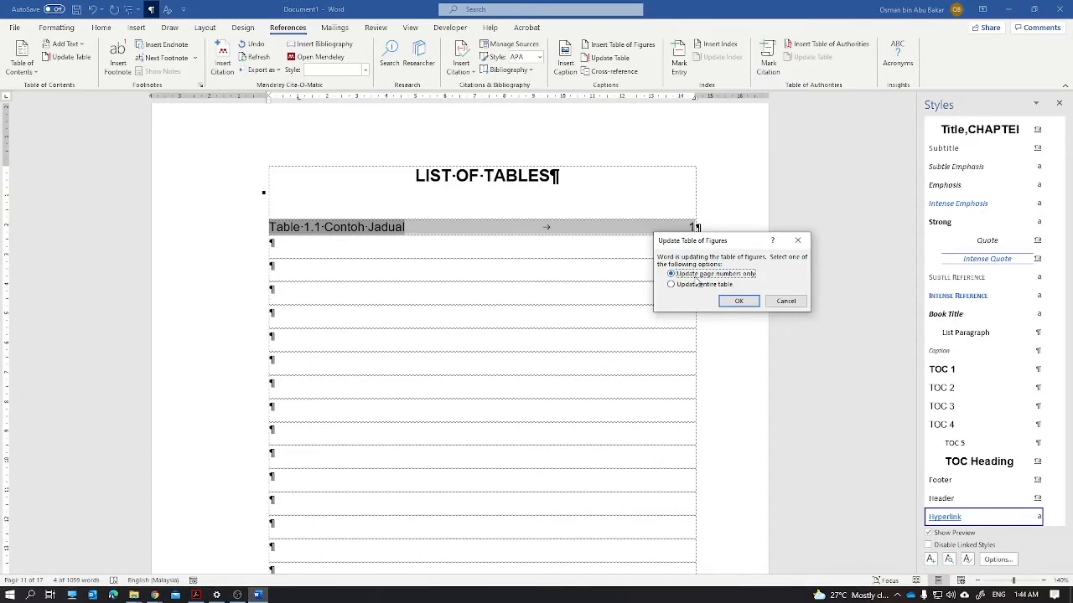
{"action": "left_click", "coordinate": [739, 302]}
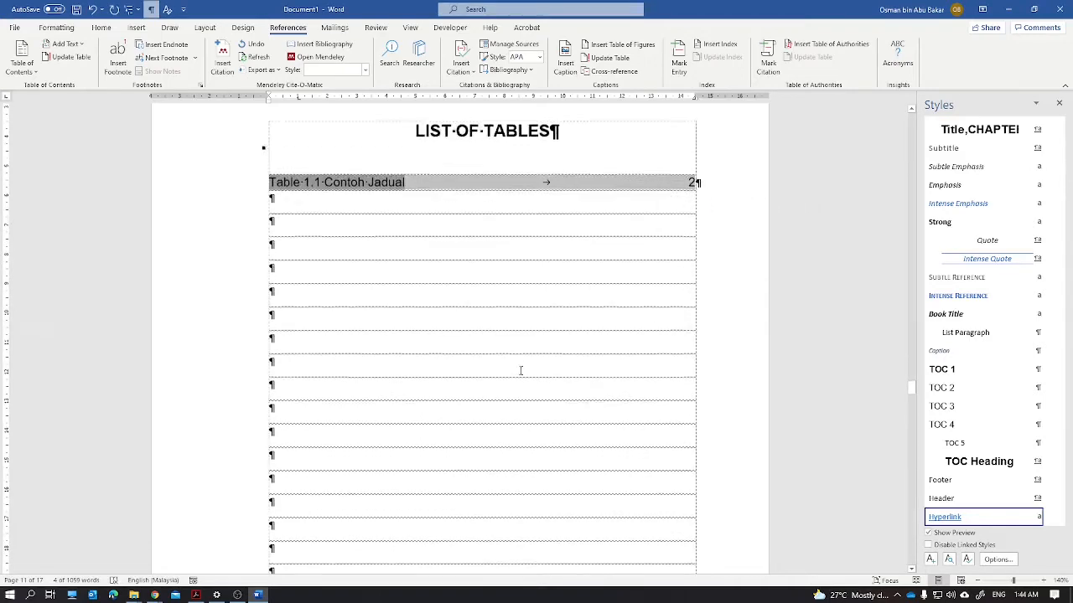
Step: Update the field of the LIST OF FIGURES entry for Figure 2.1 with page numbers only
{"action": "scroll", "coordinate": [520, 369], "scroll_direction": "down", "scroll_amount": 10}
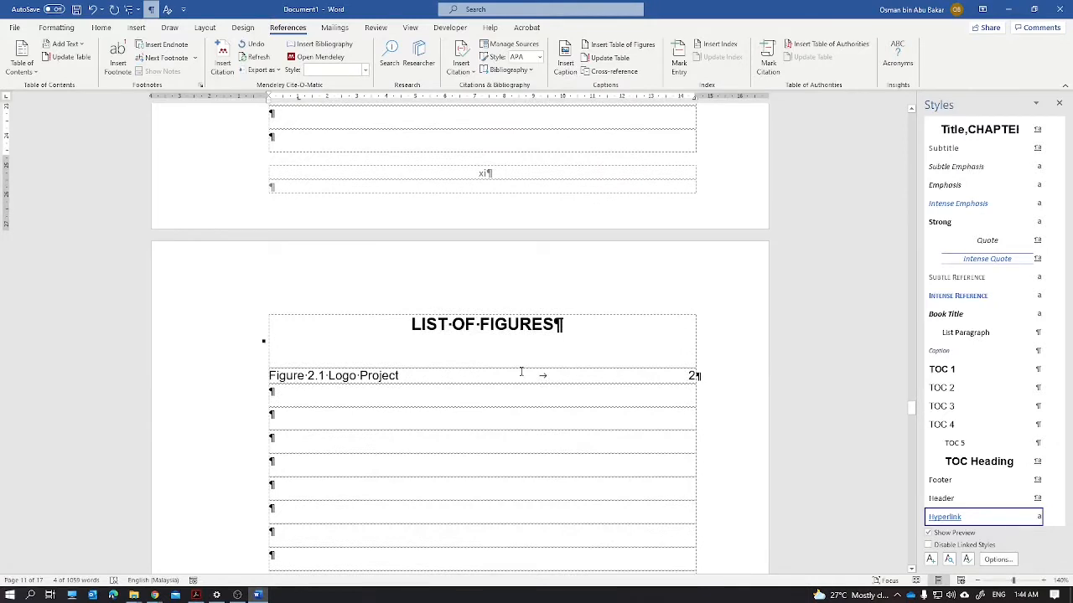
{"action": "left_click", "coordinate": [695, 376]}
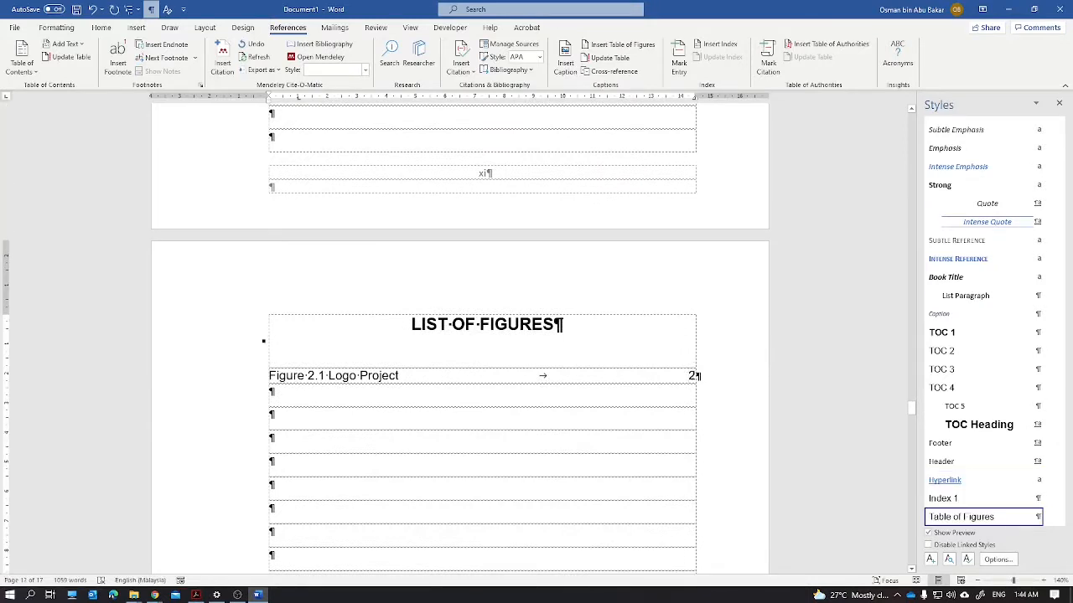
{"action": "left_click", "coordinate": [422, 373]}
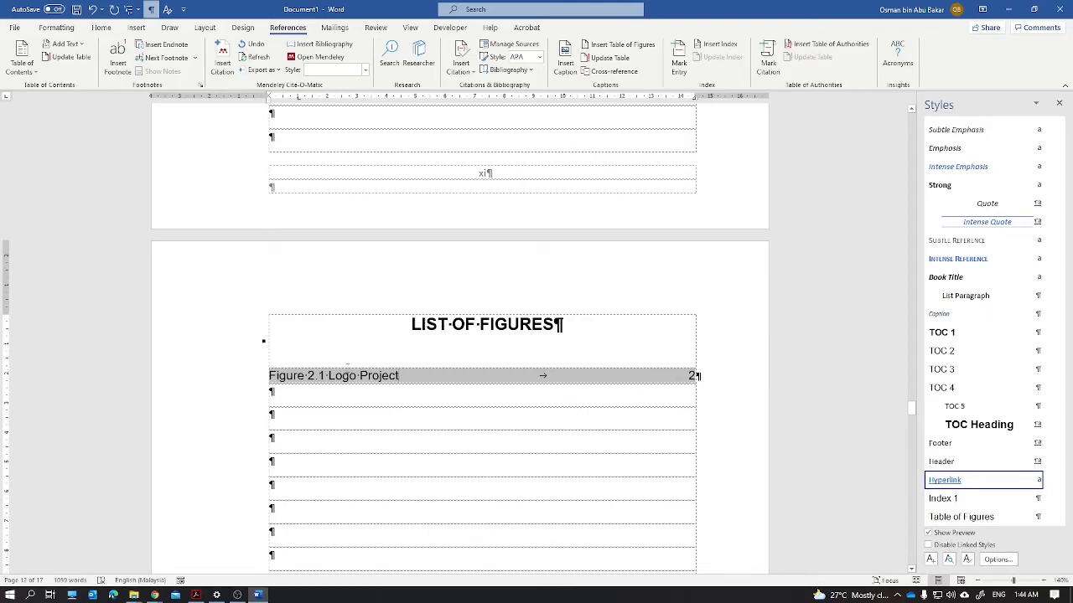
{"action": "left_click_drag", "start_coordinate": [271, 376], "coordinate": [428, 379]}
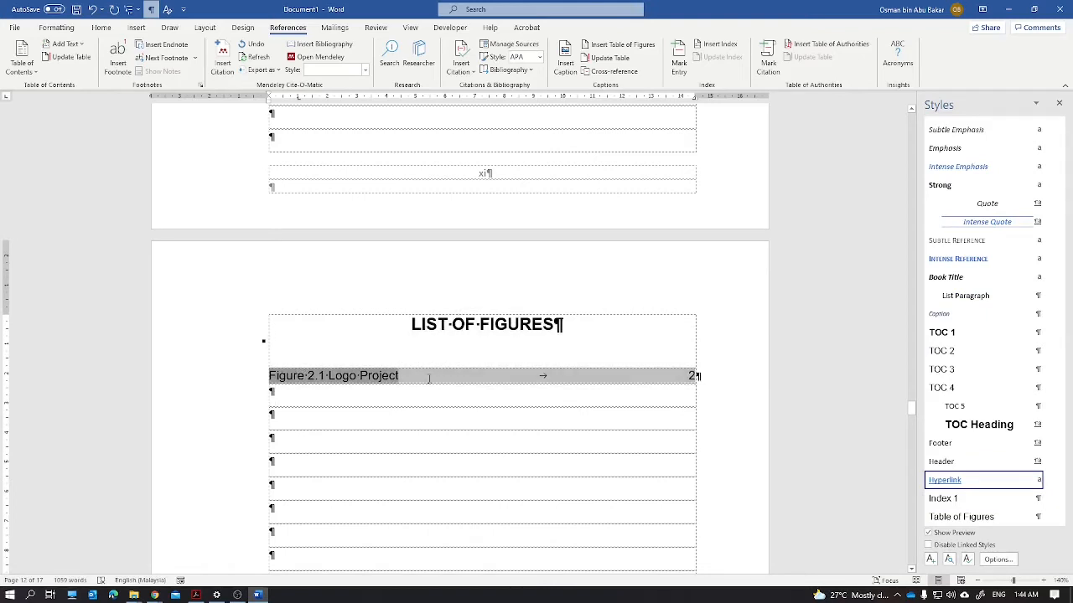
{"action": "right_click", "coordinate": [362, 376]}
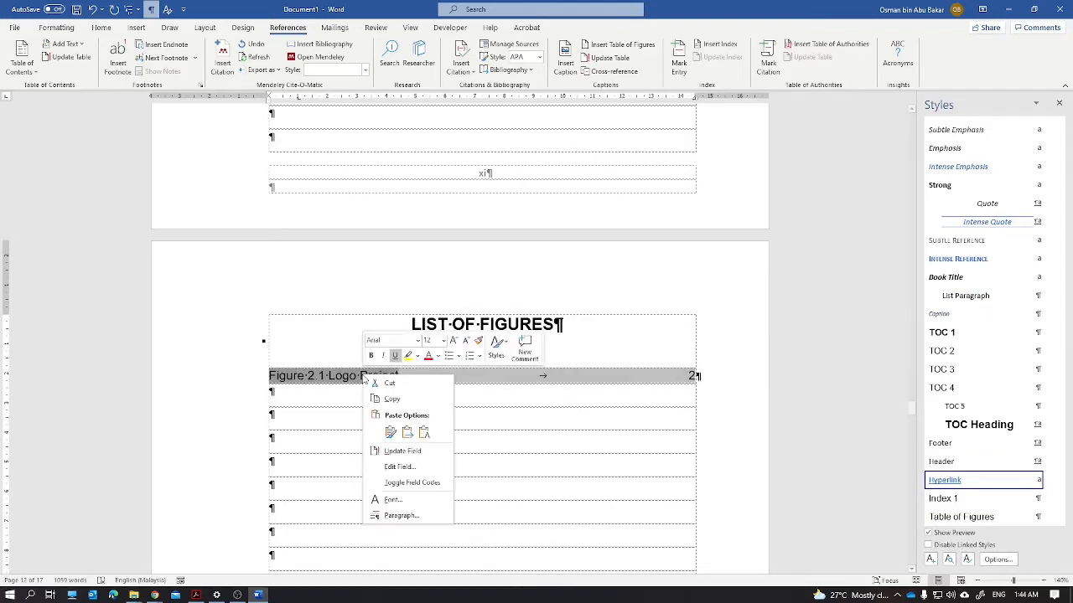
{"action": "left_click", "coordinate": [402, 452]}
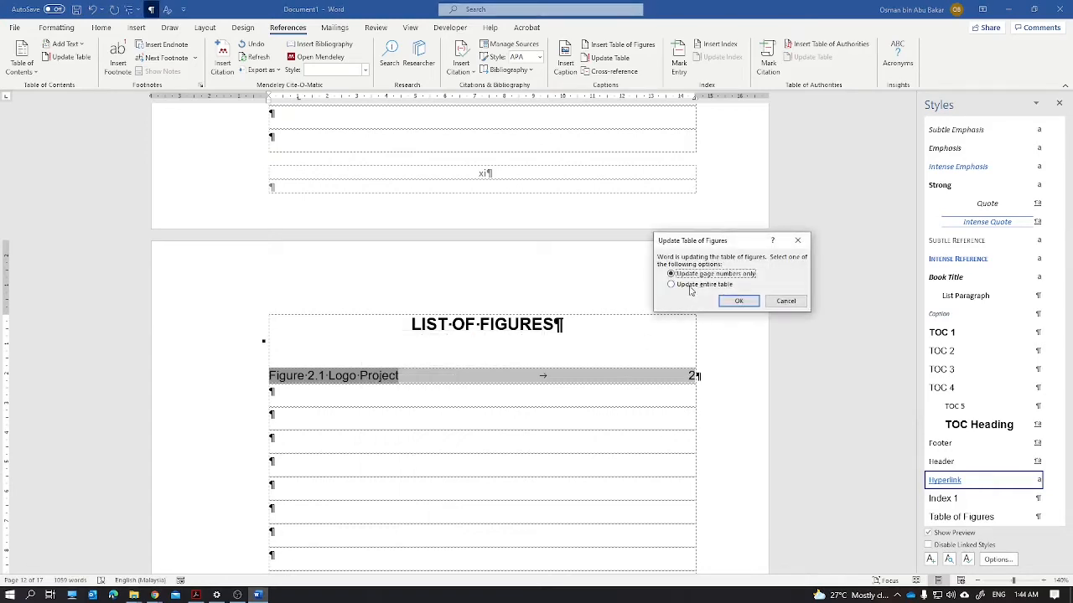
{"action": "left_click", "coordinate": [741, 299]}
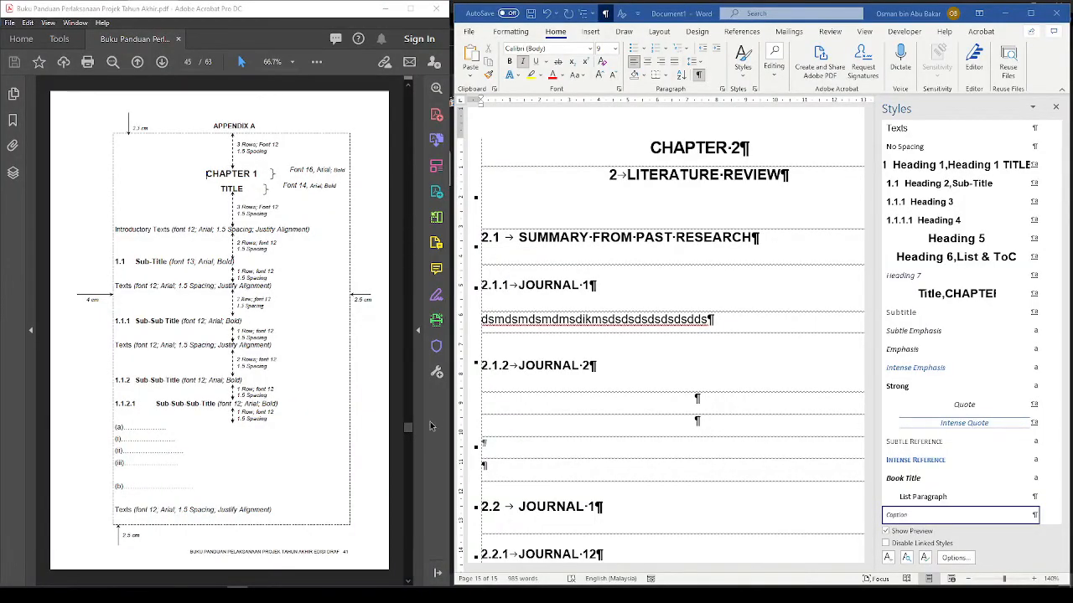
Step: Enter the sample text sdsdsdsdsdsds below heading 2.1.2 JOURNAL 2 and apply the Texts style to it
{"action": "scroll", "coordinate": [550, 414], "scroll_direction": "up", "scroll_amount": 2}
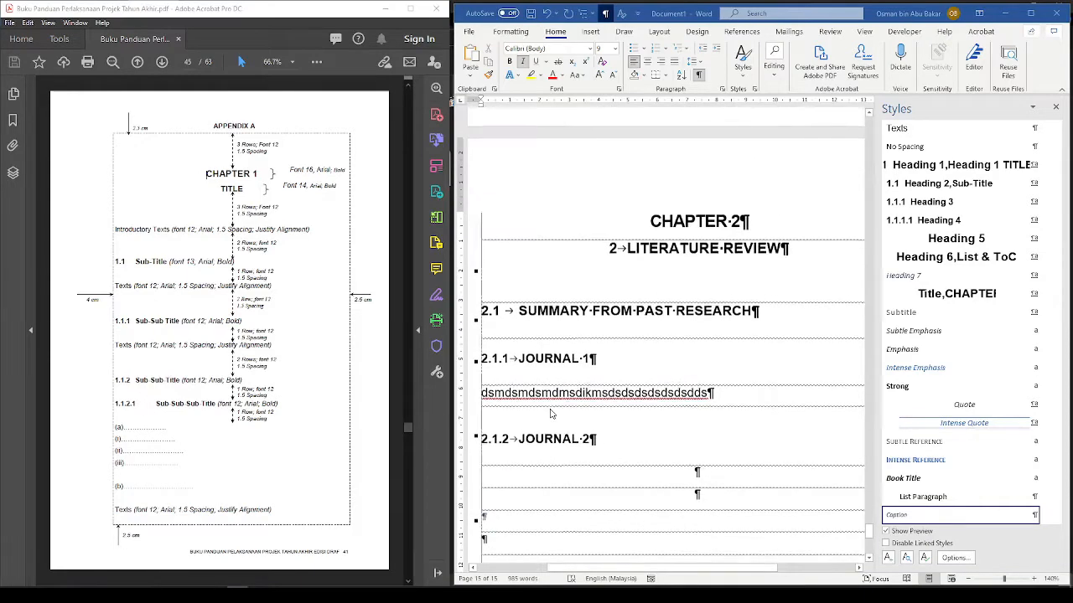
{"action": "scroll", "coordinate": [561, 414], "scroll_direction": "down", "scroll_amount": 3}
{"action": "scroll", "coordinate": [568, 414], "scroll_direction": "down", "scroll_amount": 1}
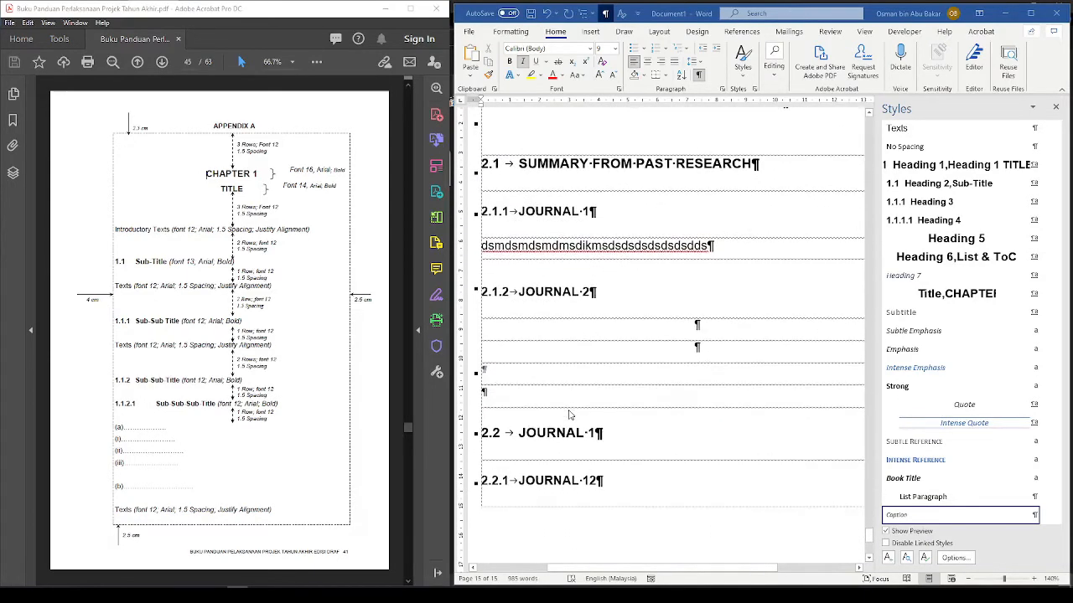
{"action": "left_click", "coordinate": [540, 337]}
{"action": "type", "text": "sdsdsdsdsdsds"}
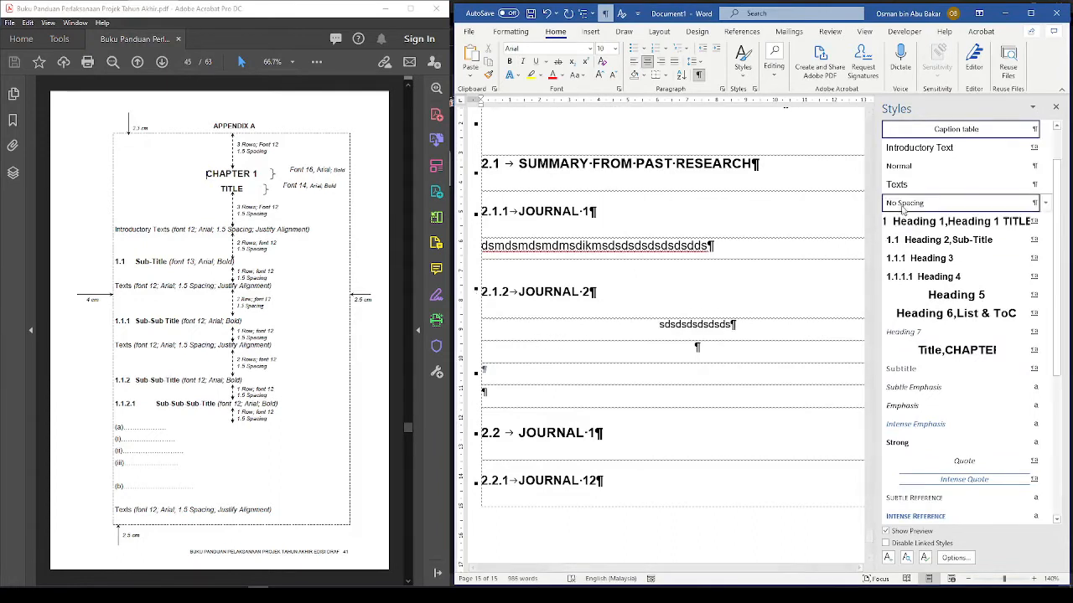
{"action": "left_click", "coordinate": [1030, 184]}
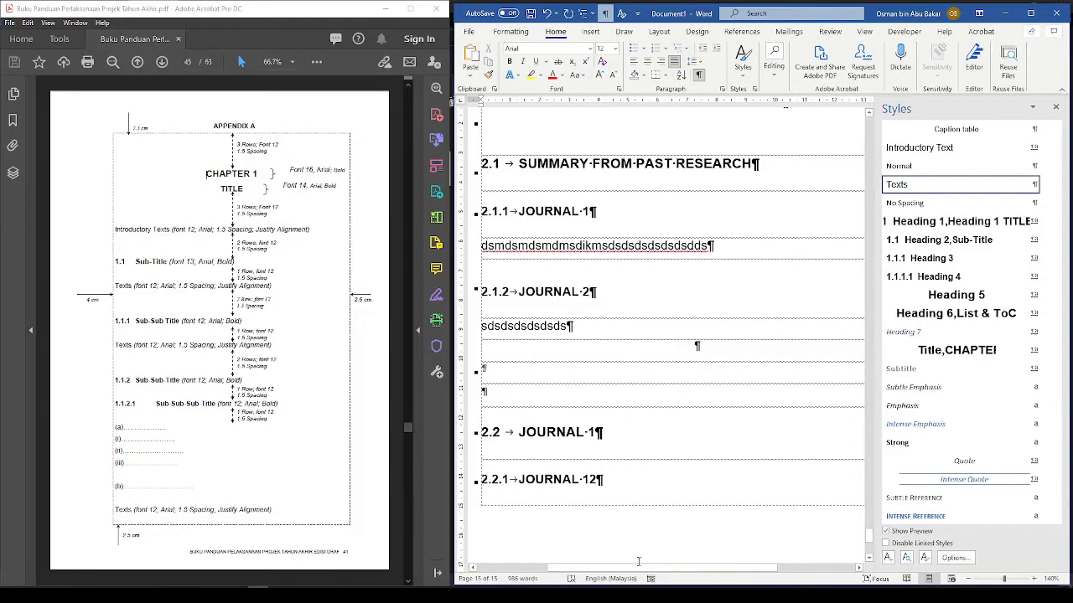
Step: Go back to the TABLE OF CONTENT page and narrow the Styles pane to show the full page width
{"action": "left_click_drag", "start_coordinate": [638, 561], "coordinate": [630, 562]}
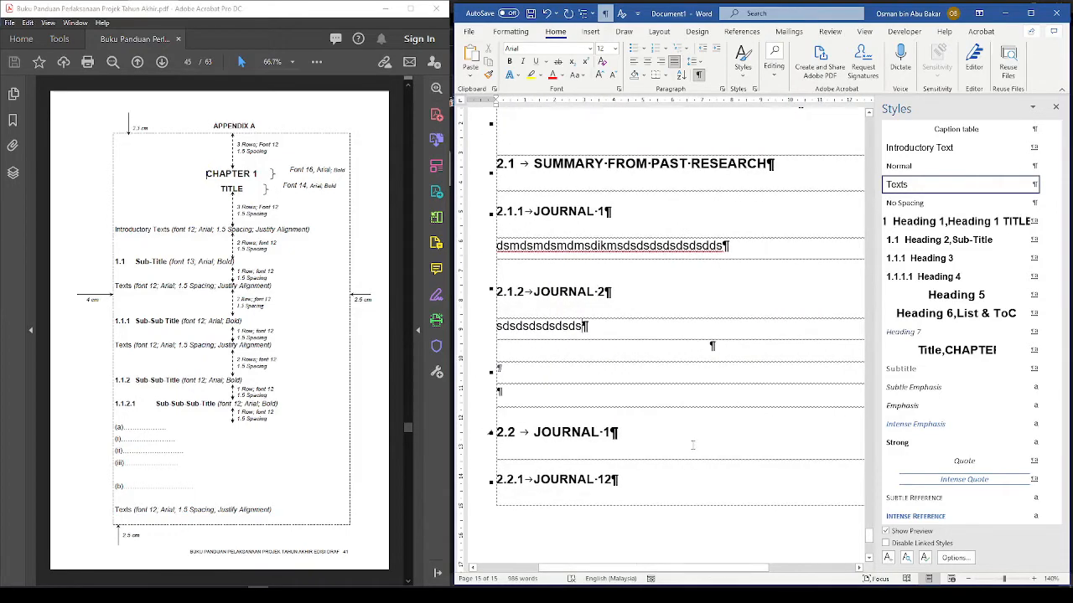
{"action": "scroll", "coordinate": [692, 445], "scroll_direction": "up", "scroll_amount": 7}
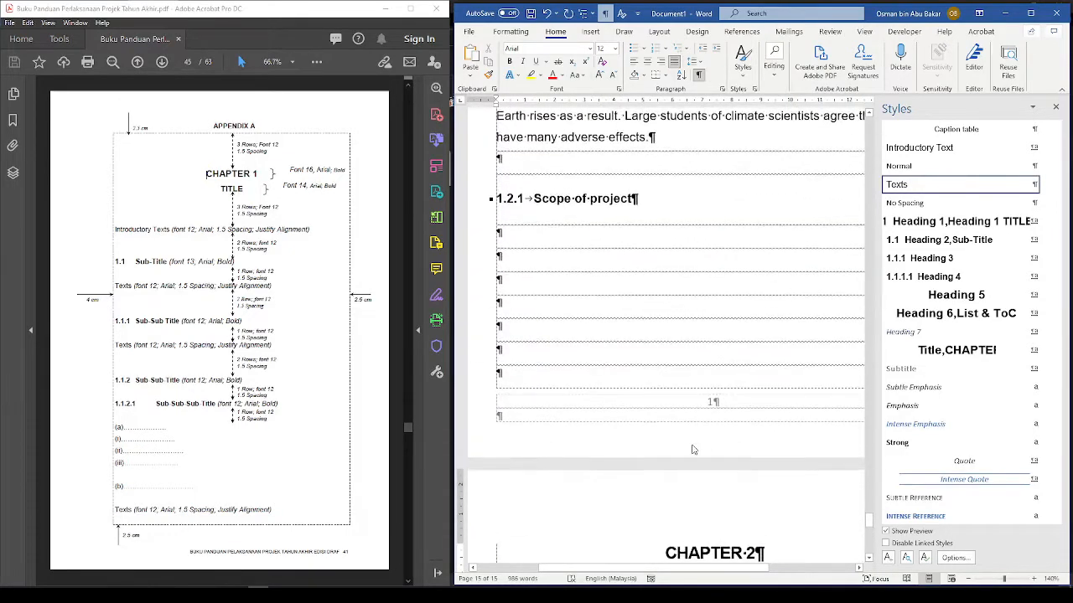
{"action": "scroll", "coordinate": [692, 450], "scroll_direction": "up", "scroll_amount": 5}
{"action": "scroll", "coordinate": [692, 445], "scroll_direction": "up", "scroll_amount": 6}
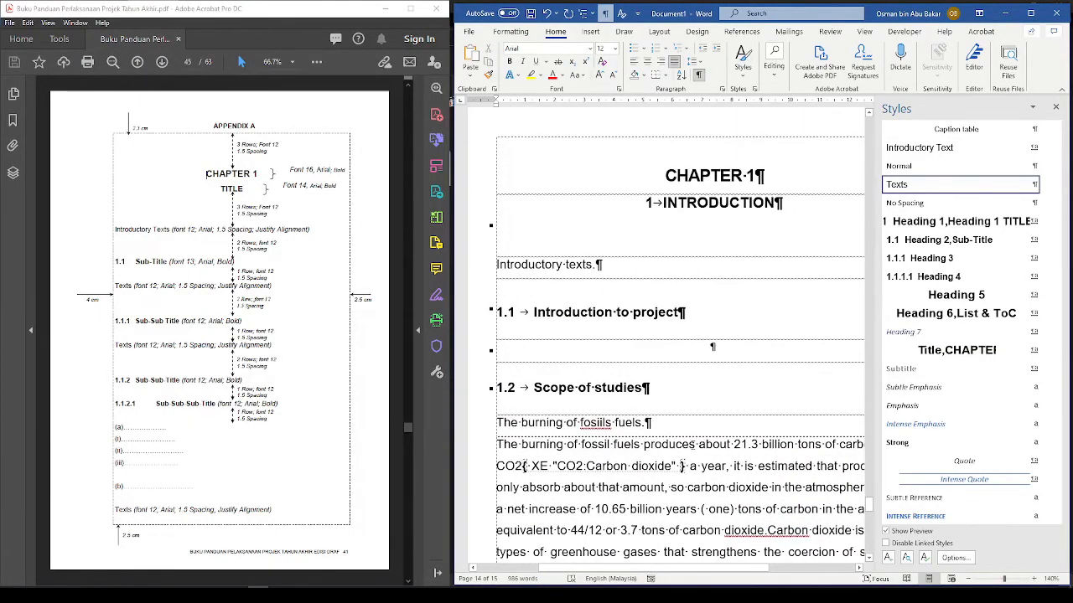
{"action": "scroll", "coordinate": [692, 445], "scroll_direction": "up", "scroll_amount": 4}
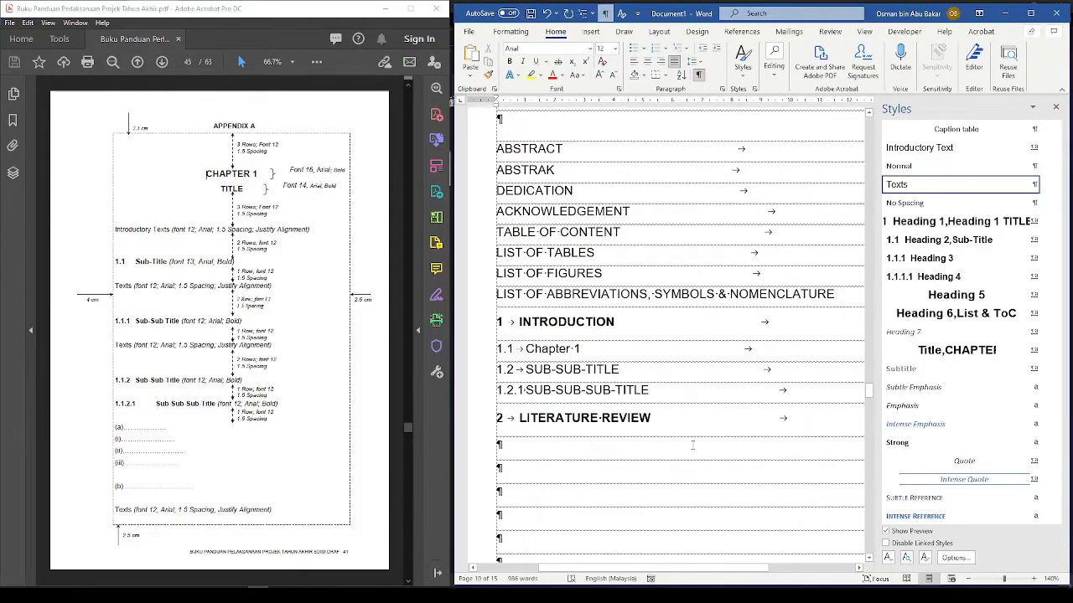
{"action": "left_click_drag", "start_coordinate": [694, 569], "coordinate": [702, 570]}
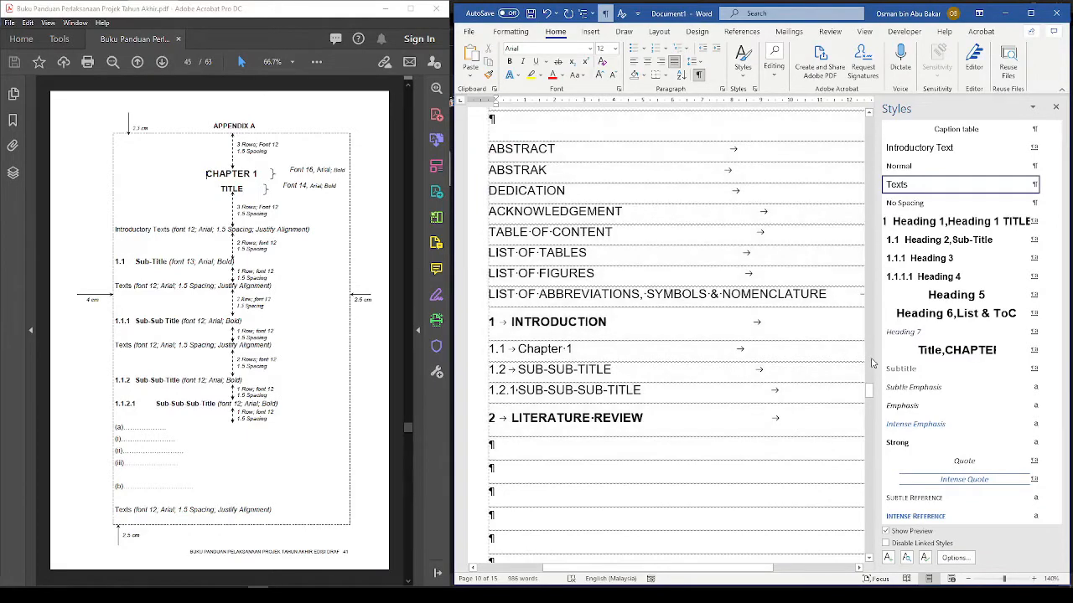
{"action": "left_click_drag", "start_coordinate": [874, 358], "coordinate": [955, 359]}
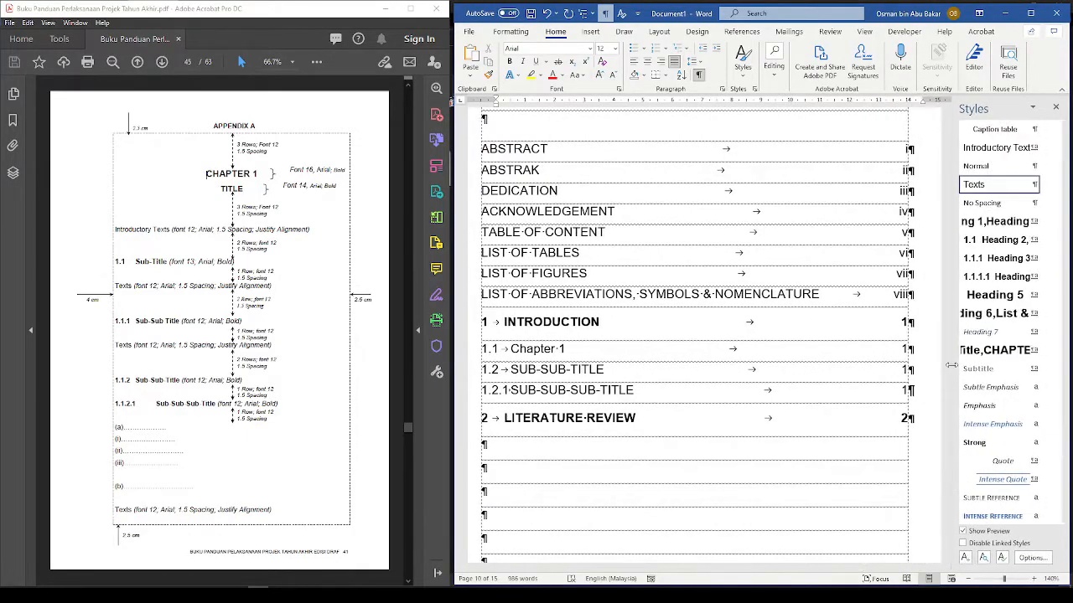
Step: Update the entire table of contents so that its entries match the headings in the document
{"action": "left_click", "coordinate": [687, 386]}
{"action": "scroll", "coordinate": [639, 376], "scroll_direction": "up", "scroll_amount": 3}
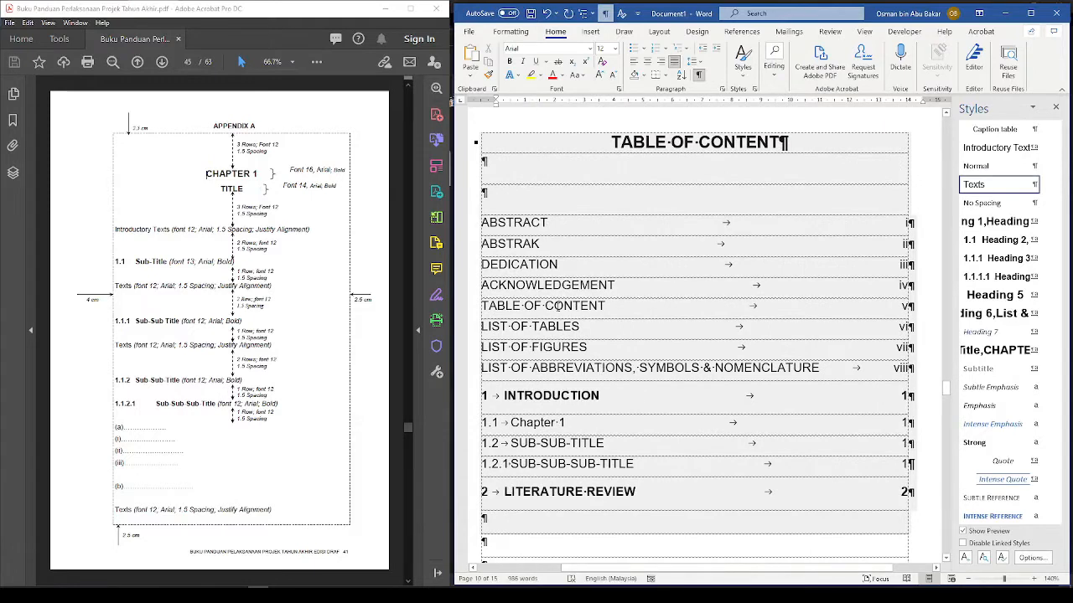
{"action": "left_click", "coordinate": [512, 221]}
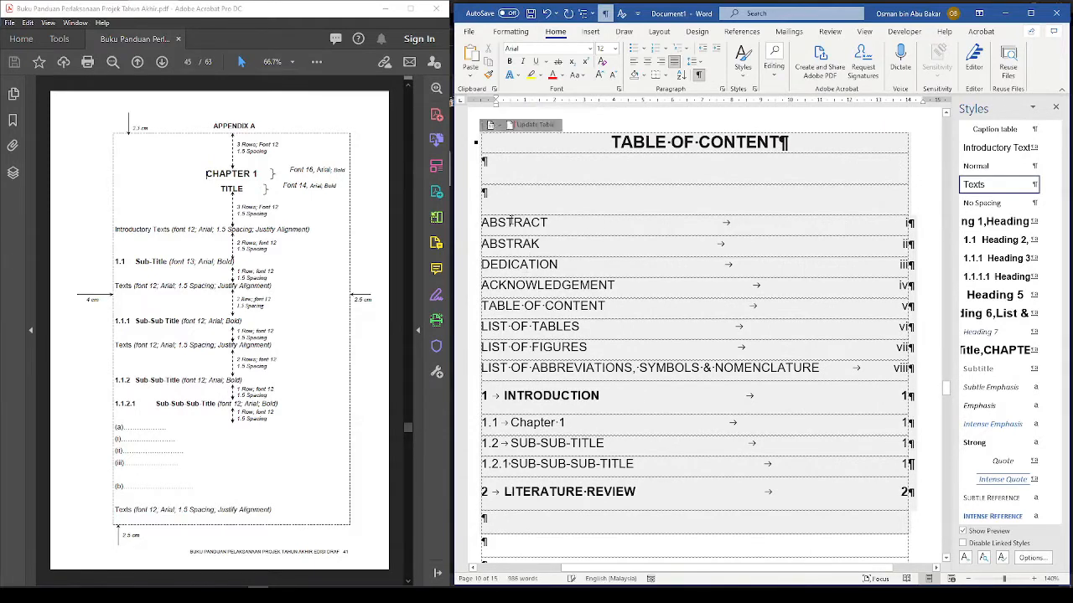
{"action": "left_click", "coordinate": [548, 223]}
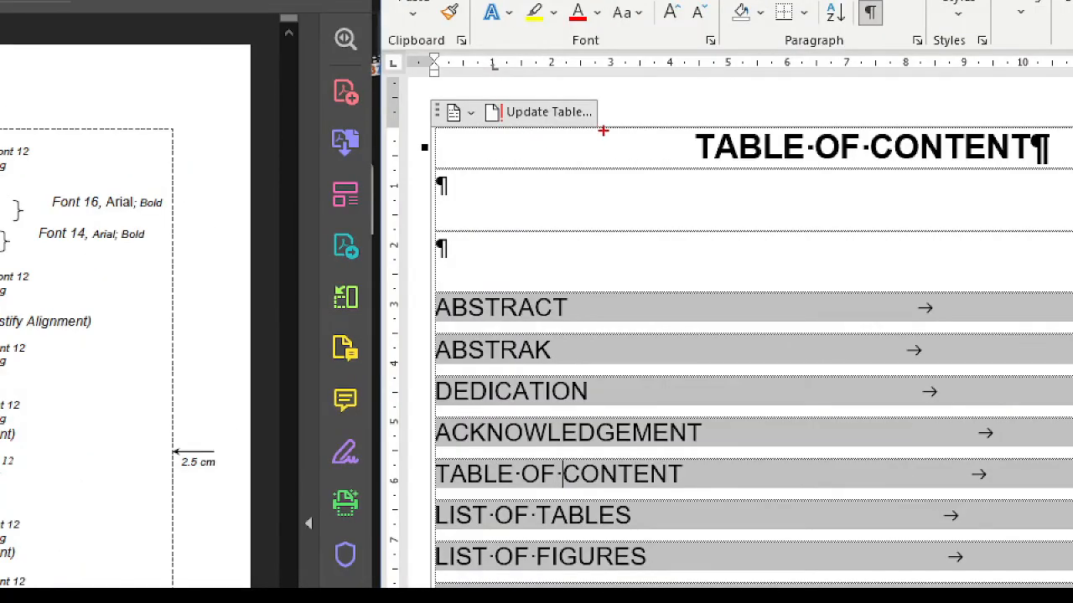
{"action": "mouse_move", "coordinate": [603, 130]}
{"action": "left_mouse_down"}
{"action": "mouse_move", "coordinate": [530, 84]}
{"action": "mouse_move", "coordinate": [480, 106]}
{"action": "mouse_move", "coordinate": [578, 154]}
{"action": "mouse_move", "coordinate": [612, 111]}
{"action": "left_mouse_up"}
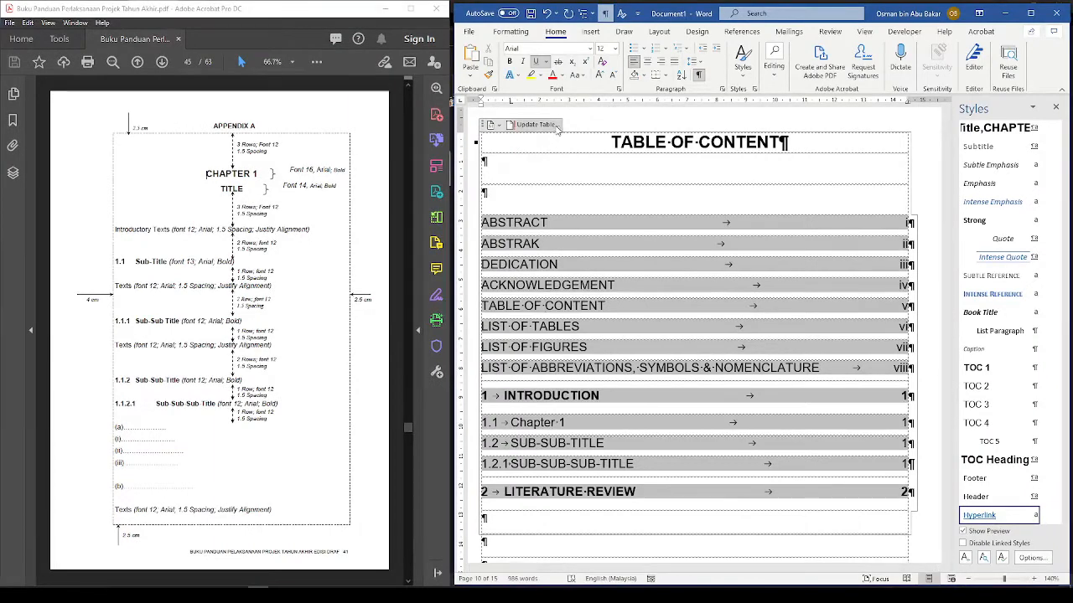
{"action": "left_click", "coordinate": [582, 112]}
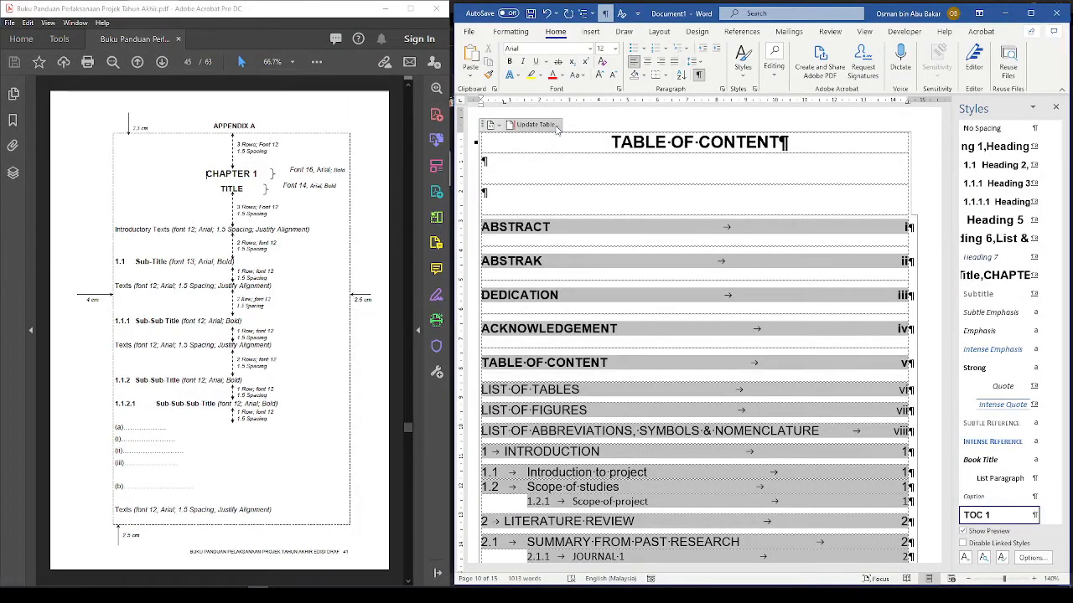
Step: View the built-in table of contents designs, and run the table update again with page numbers only
{"action": "left_click", "coordinate": [500, 125]}
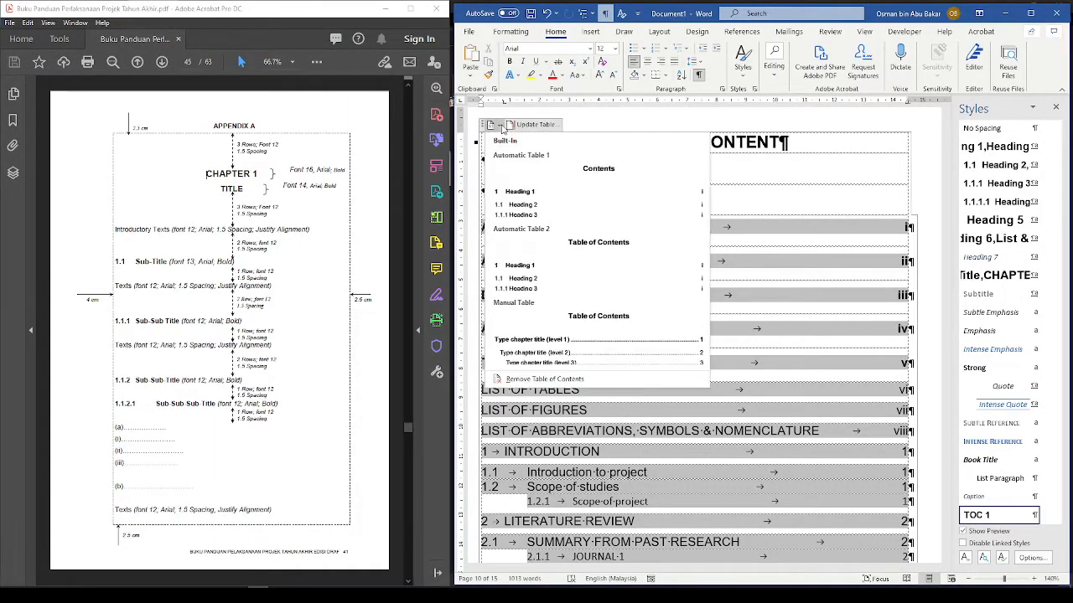
{"action": "left_click", "coordinate": [545, 125]}
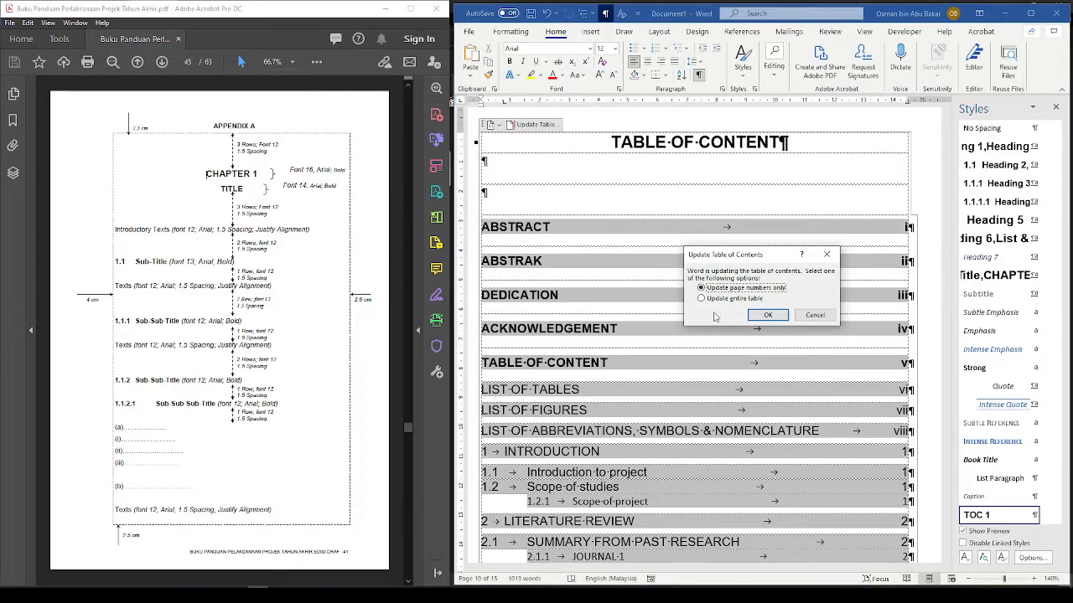
{"action": "left_click_drag", "start_coordinate": [738, 256], "coordinate": [708, 243]}
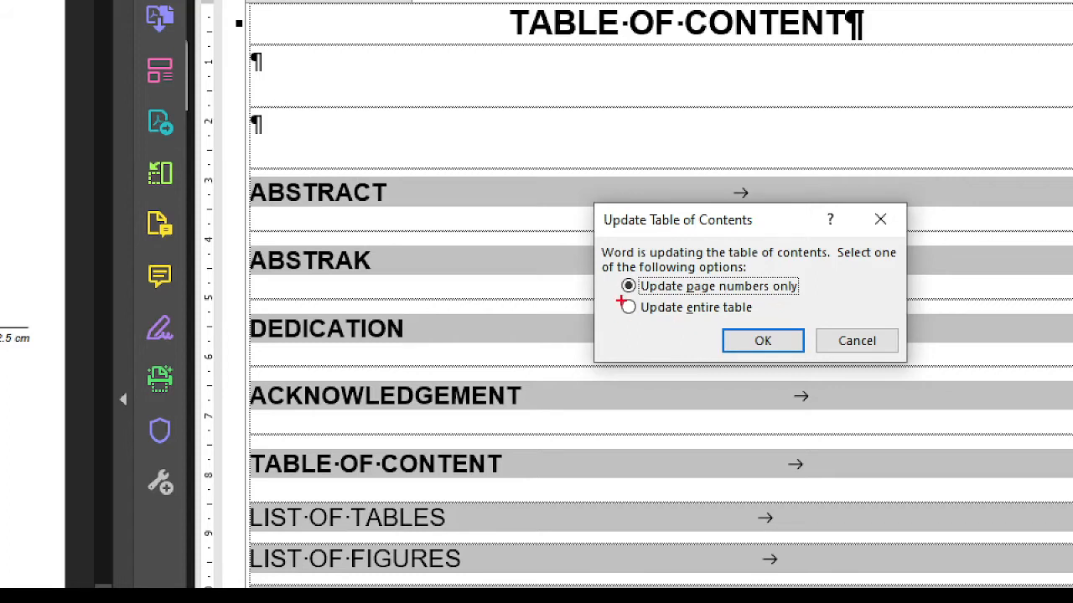
{"action": "mouse_move", "coordinate": [643, 298]}
{"action": "left_mouse_down"}
{"action": "mouse_move", "coordinate": [614, 307]}
{"action": "mouse_move", "coordinate": [641, 308]}
{"action": "left_mouse_up"}
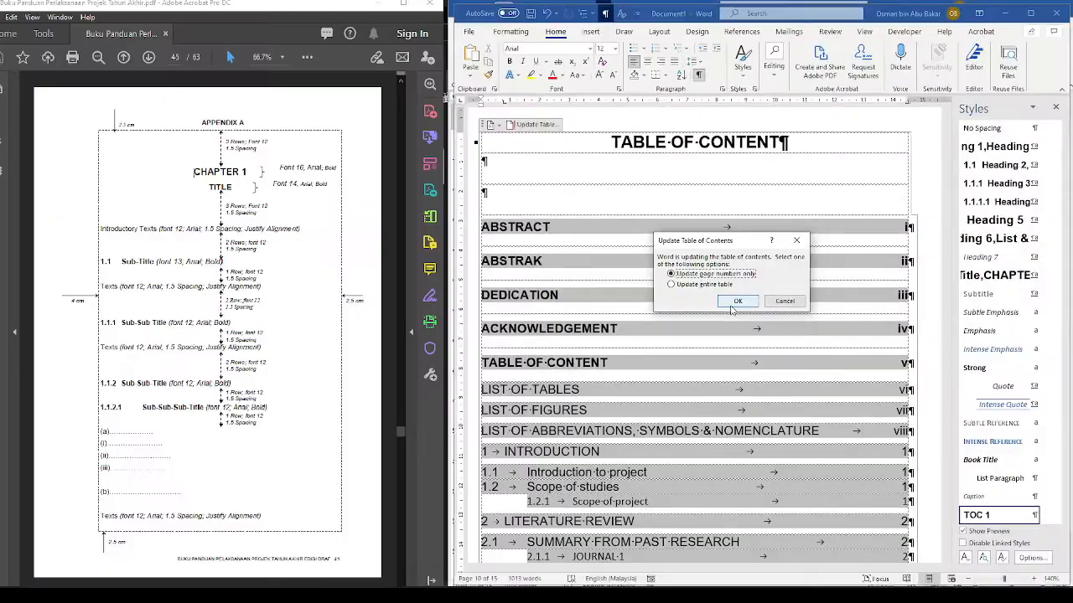
{"action": "left_click", "coordinate": [677, 308]}
{"action": "left_click", "coordinate": [725, 303]}
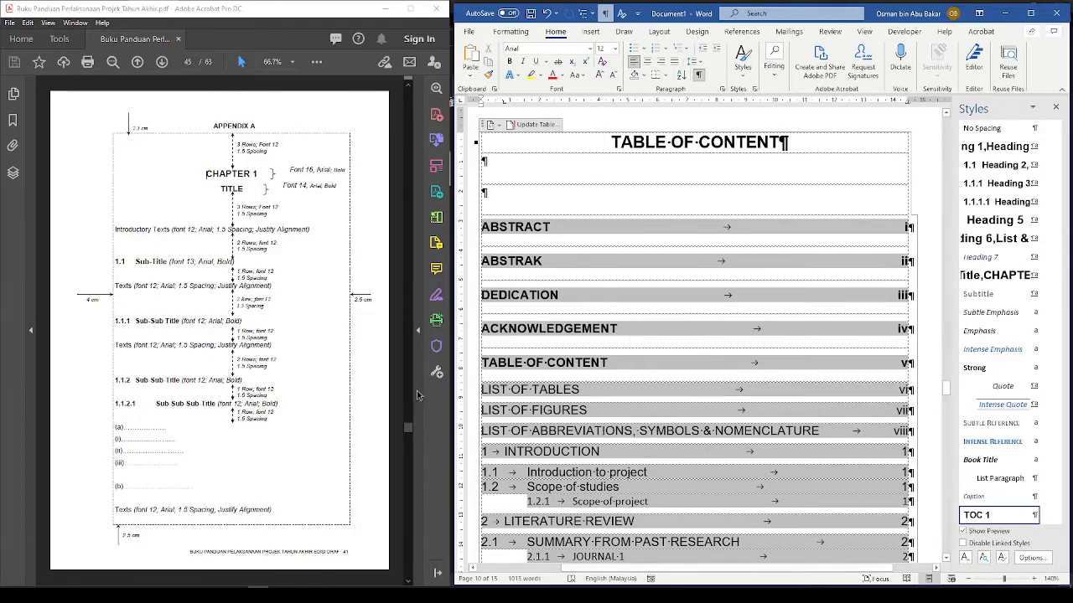
Step: Look up the required table of content layout in Appendix L of the project guide PDF
{"action": "scroll", "coordinate": [350, 388], "scroll_direction": "up", "scroll_amount": 2}
{"action": "scroll", "coordinate": [350, 390], "scroll_direction": "down", "scroll_amount": 5}
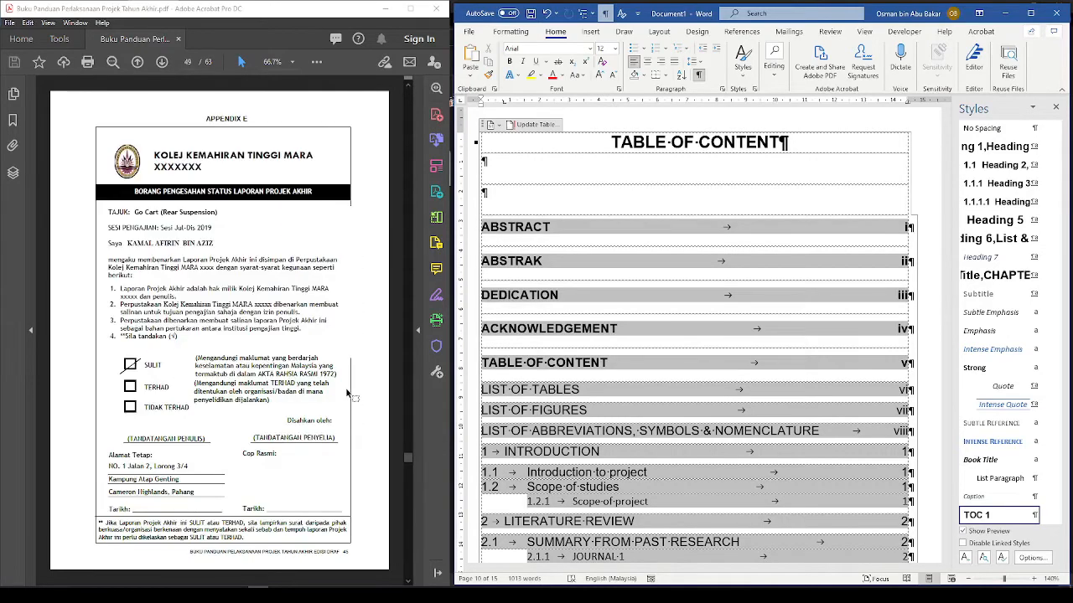
{"action": "scroll", "coordinate": [350, 392], "scroll_direction": "down", "scroll_amount": 3}
{"action": "scroll", "coordinate": [344, 391], "scroll_direction": "down", "scroll_amount": 3}
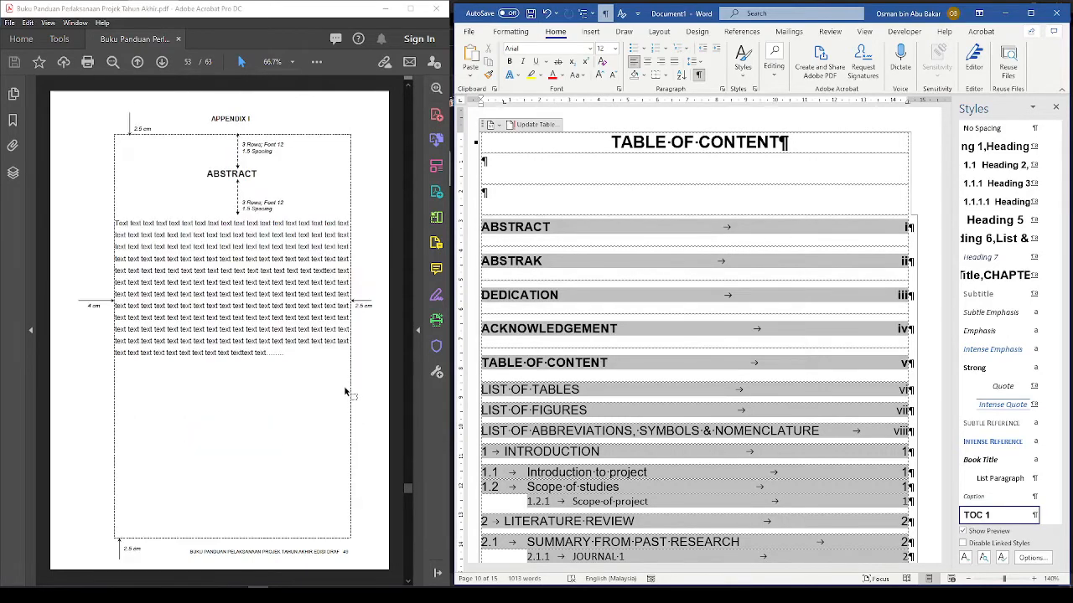
{"action": "scroll", "coordinate": [345, 390], "scroll_direction": "down", "scroll_amount": 1}
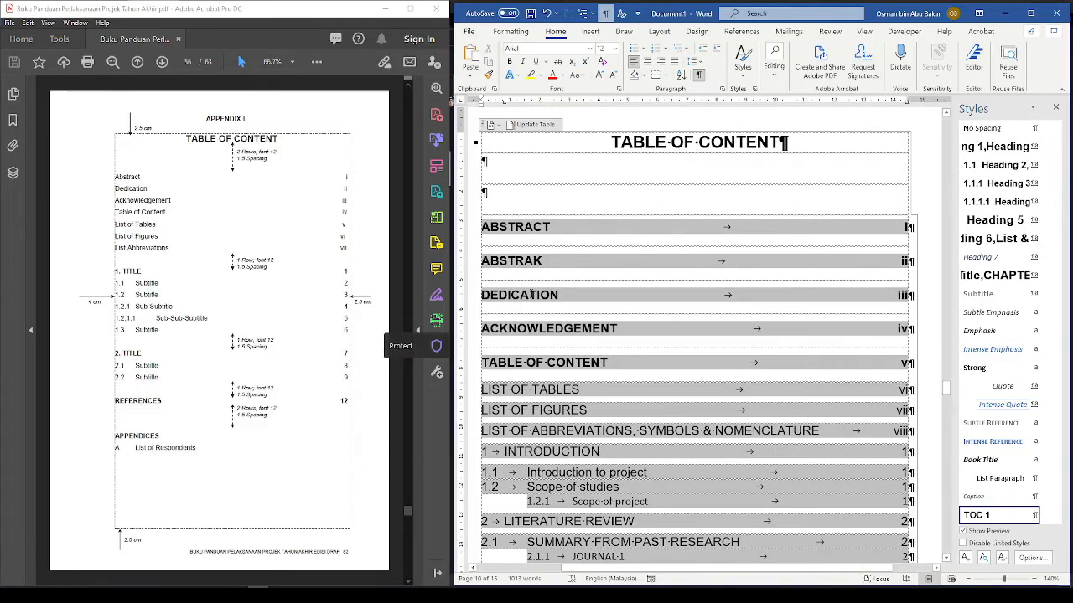
Step: Widen the Styles pane beside the report's TABLE OF CONTENT page and compare the front-matter entries with the Appendix L sample
{"action": "left_click", "coordinate": [782, 142]}
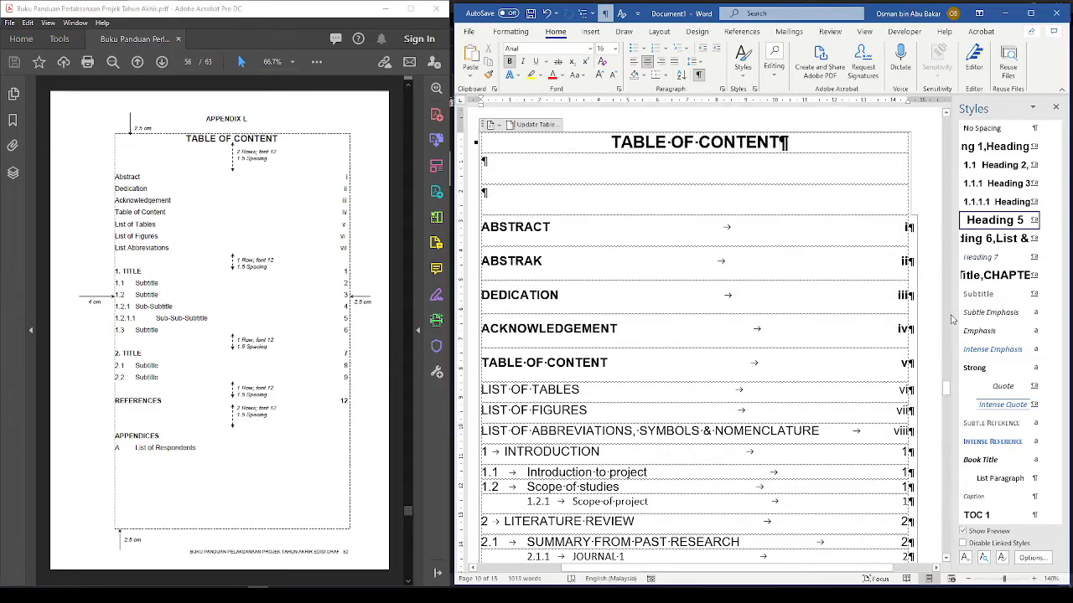
{"action": "left_click_drag", "start_coordinate": [953, 310], "coordinate": [916, 309]}
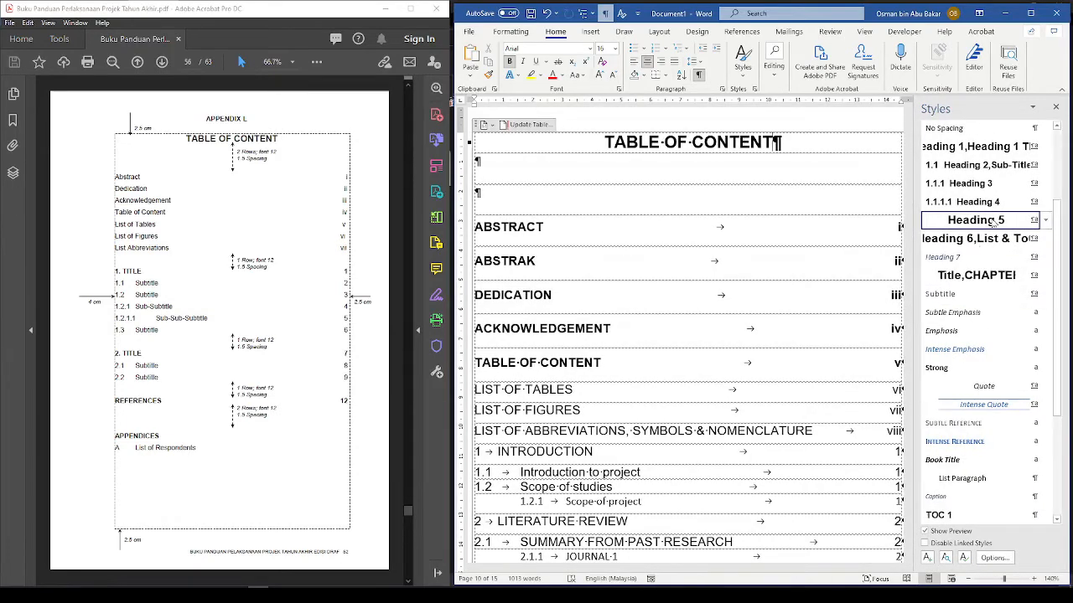
{"action": "mouse_move", "coordinate": [993, 221]}
{"action": "scroll", "coordinate": [838, 228], "scroll_direction": "up", "scroll_amount": 1}
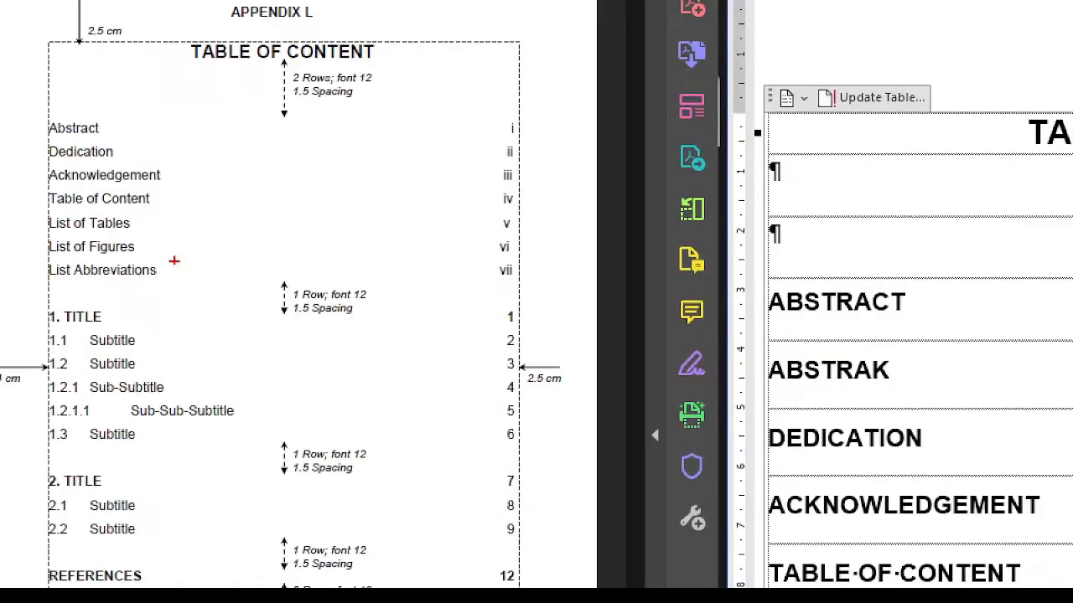
{"action": "left_click_drag", "start_coordinate": [176, 255], "coordinate": [115, 241]}
{"action": "mouse_move", "coordinate": [51, 255]}
{"action": "left_mouse_down"}
{"action": "mouse_move", "coordinate": [30, 168]}
{"action": "mouse_move", "coordinate": [96, 97]}
{"action": "mouse_move", "coordinate": [168, 248]}
{"action": "mouse_move", "coordinate": [153, 280]}
{"action": "left_mouse_up"}
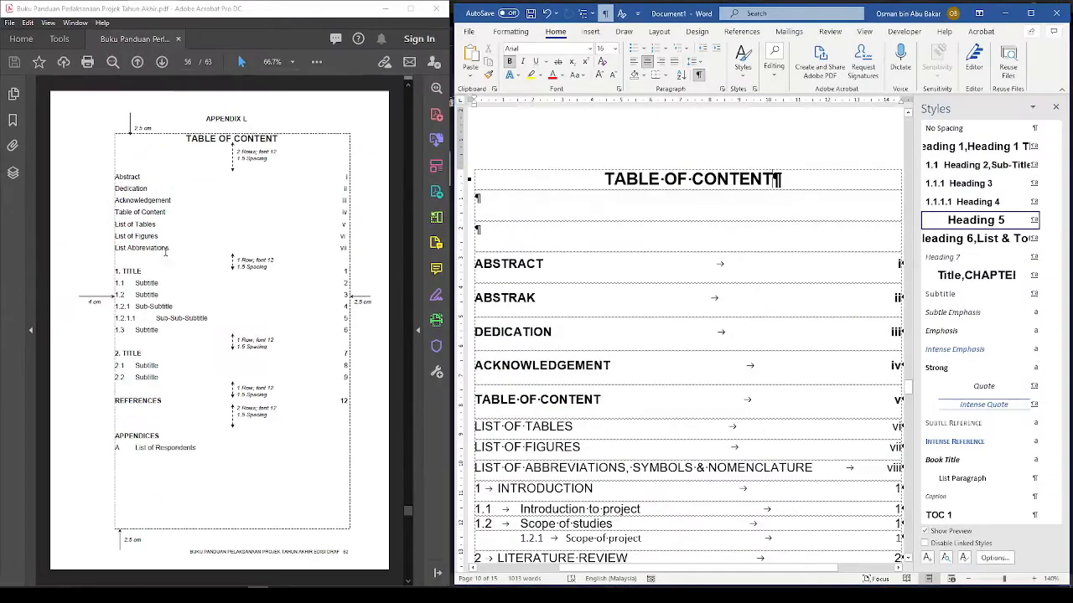
Step: Apply the TOC 2 style to the ABSTRACT, ABSTRAK, DEDICATION, ACKNOWLEDGEMENT and TABLE OF CONTENT entries in the table of contents
{"action": "left_click", "coordinate": [559, 265]}
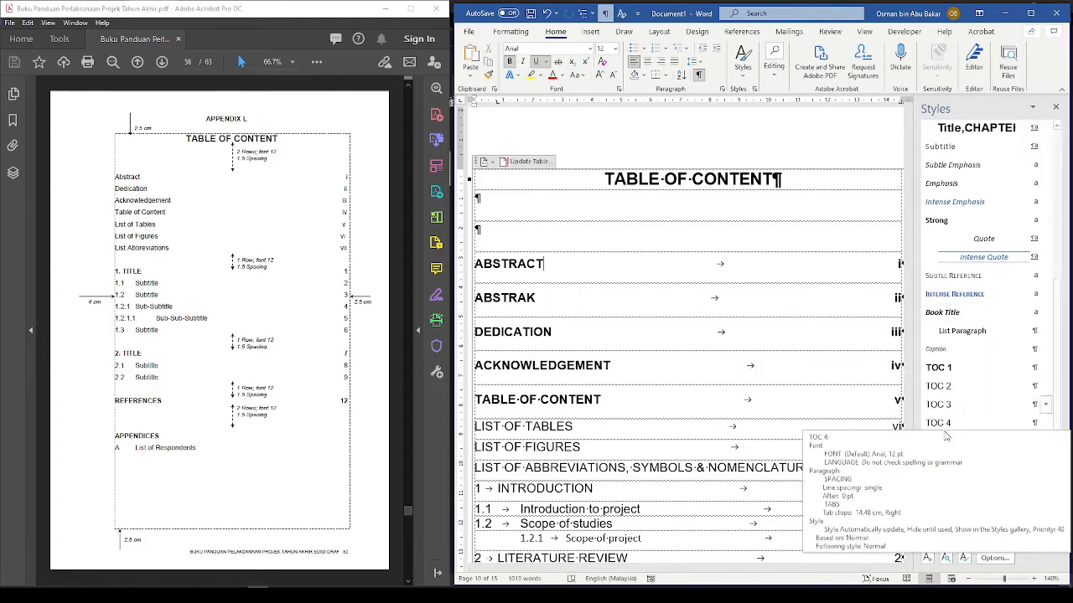
{"action": "left_click", "coordinate": [940, 387]}
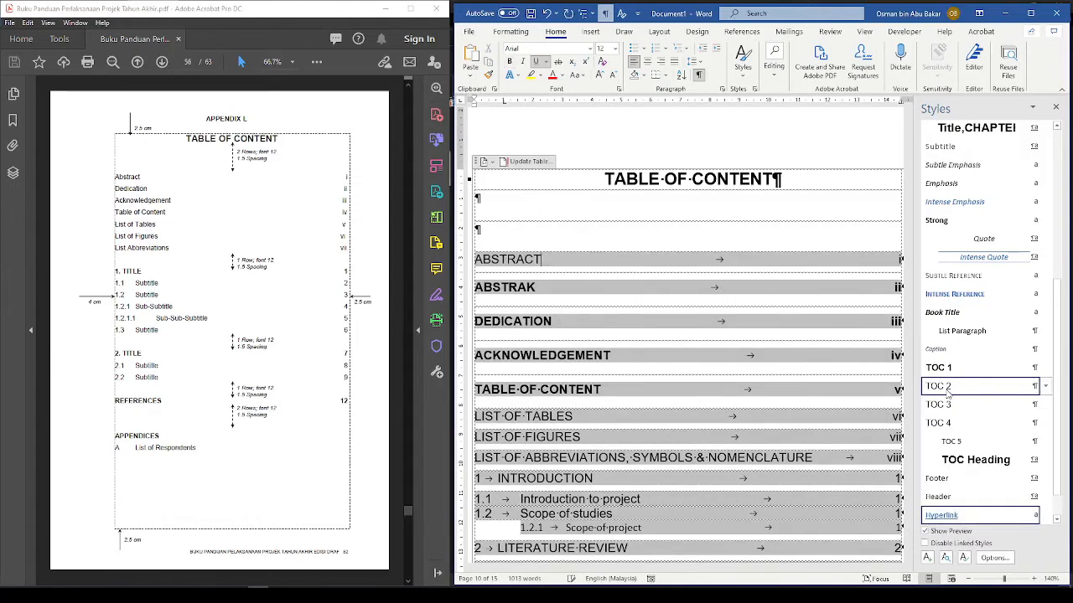
{"action": "left_click", "coordinate": [533, 291]}
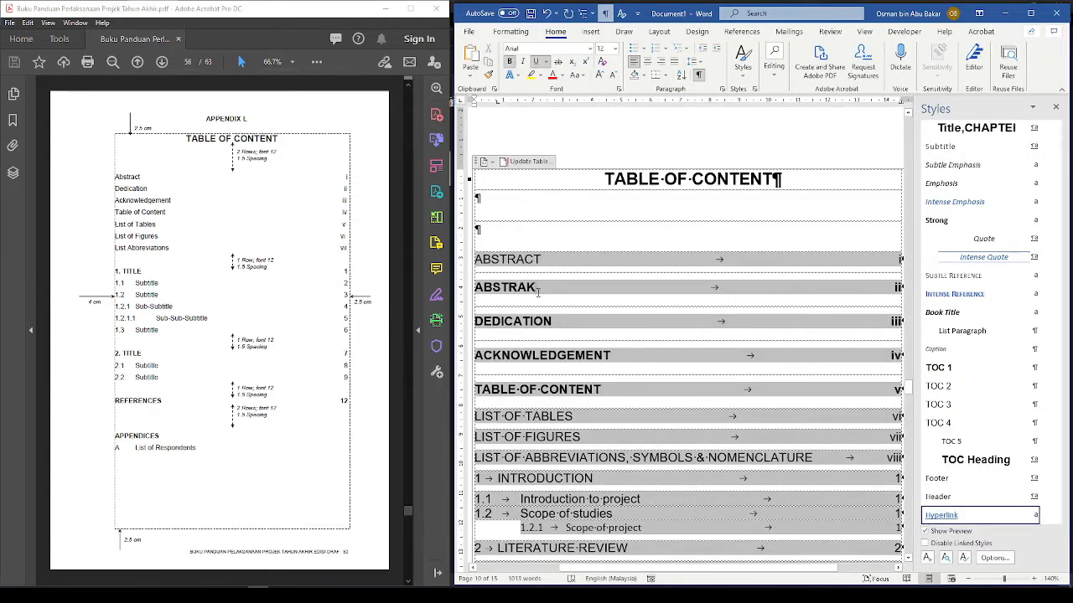
{"action": "left_click", "coordinate": [983, 387]}
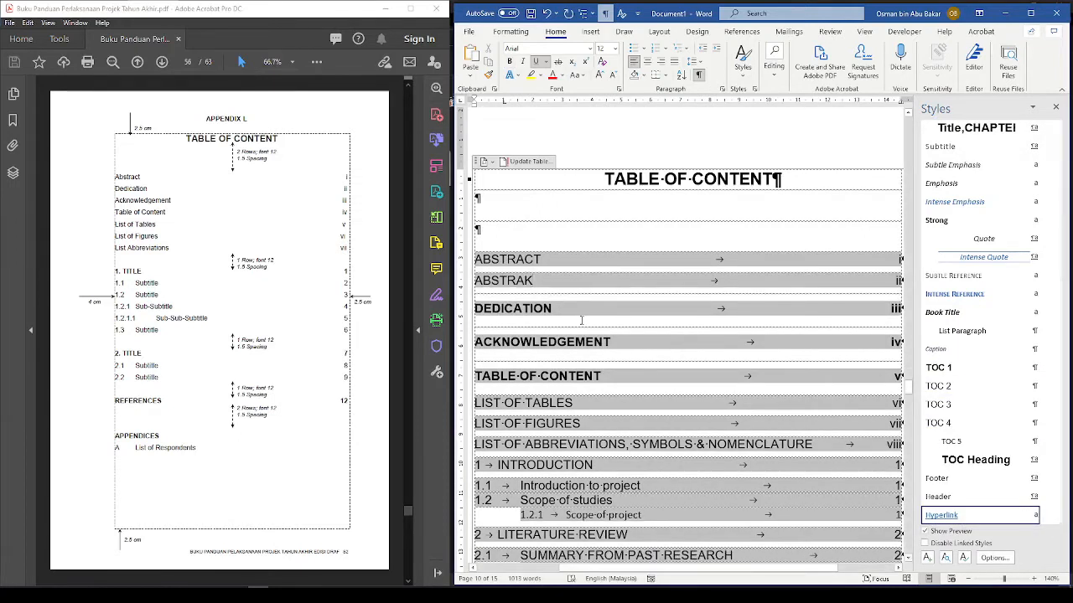
{"action": "left_click", "coordinate": [980, 386]}
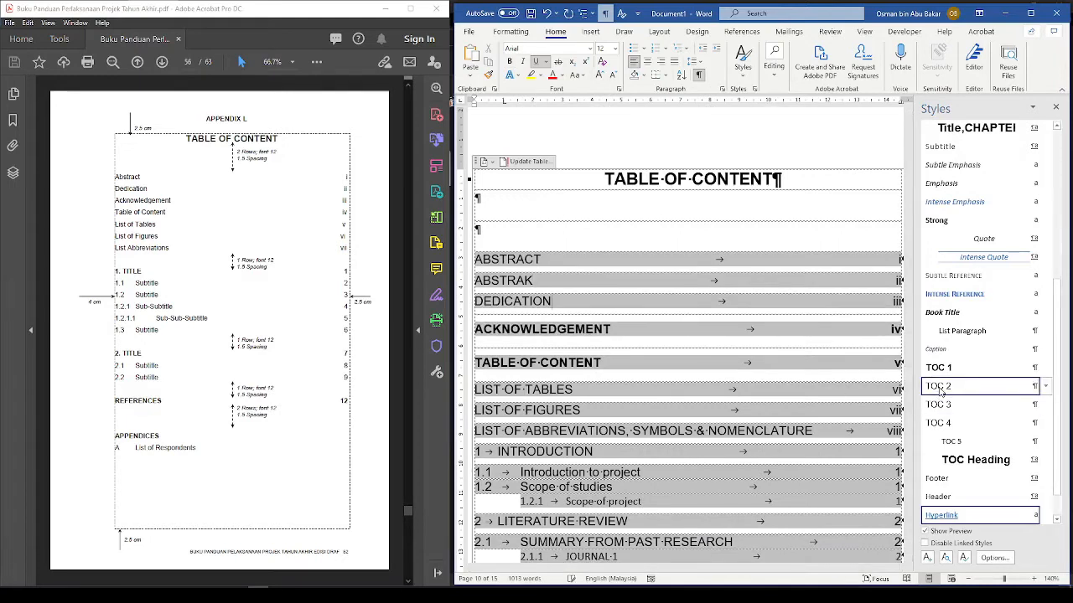
{"action": "left_click", "coordinate": [615, 333]}
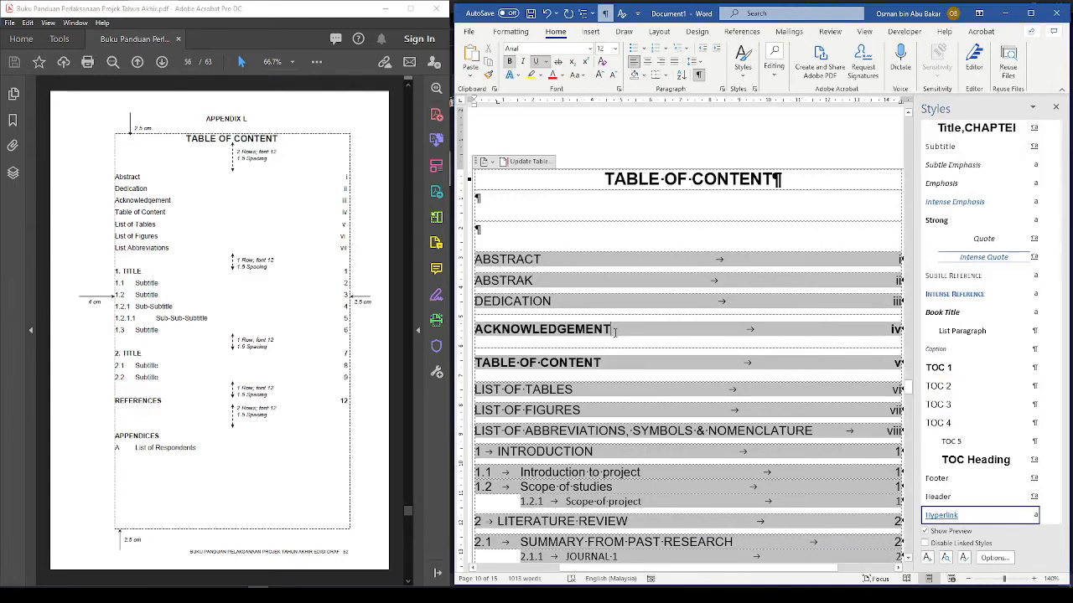
{"action": "left_click", "coordinate": [955, 387]}
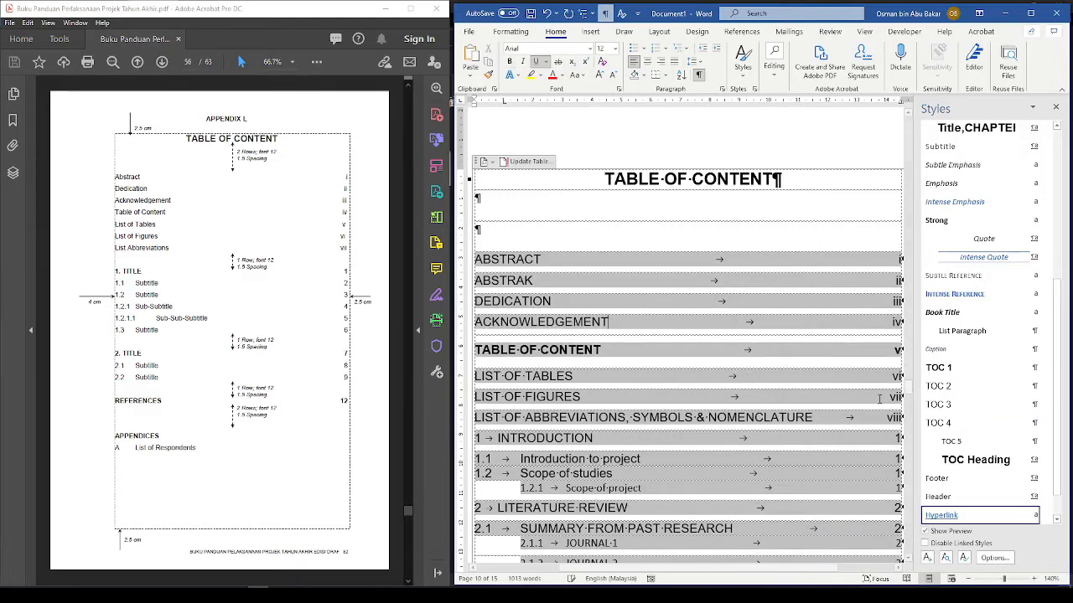
{"action": "left_click", "coordinate": [625, 351]}
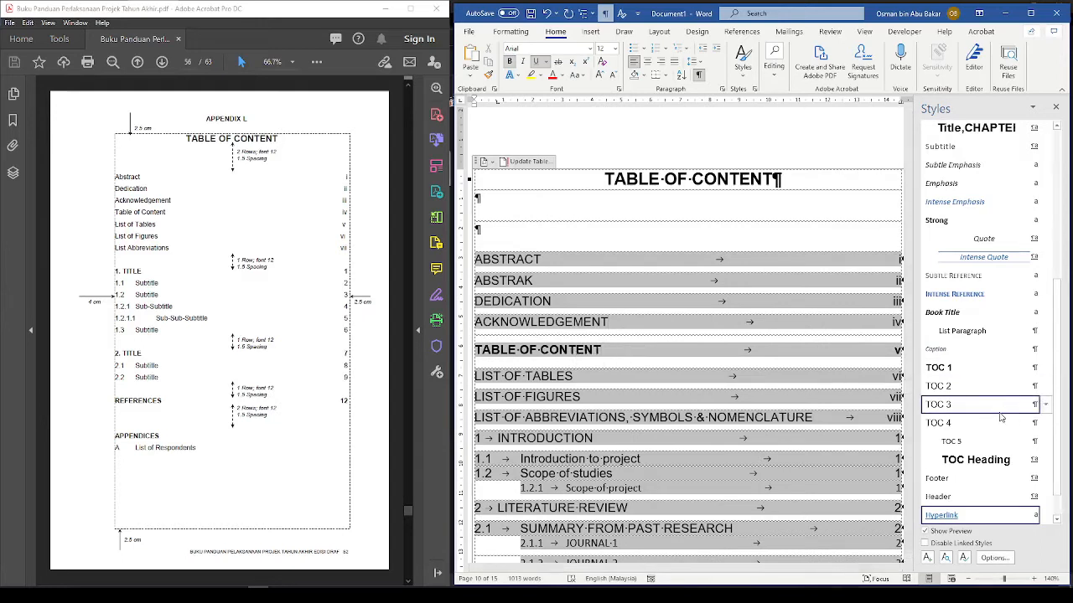
{"action": "left_click", "coordinate": [976, 391]}
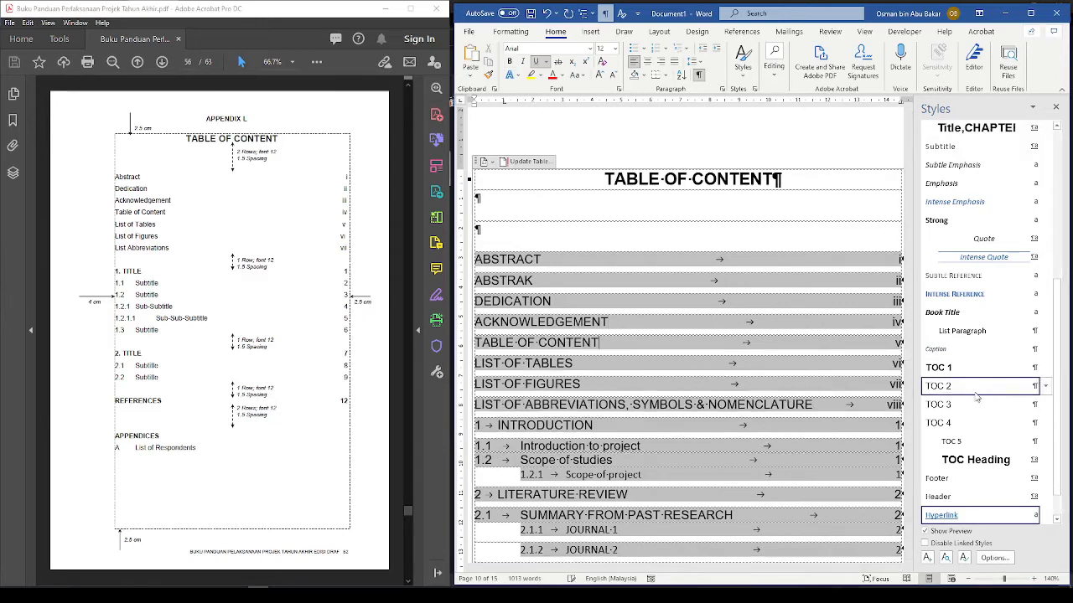
Step: Check the three LIST OF entries and apply the TOC 1 style to the 1 INTRODUCTION entry
{"action": "left_click", "coordinate": [613, 426]}
{"action": "left_click", "coordinate": [586, 363]}
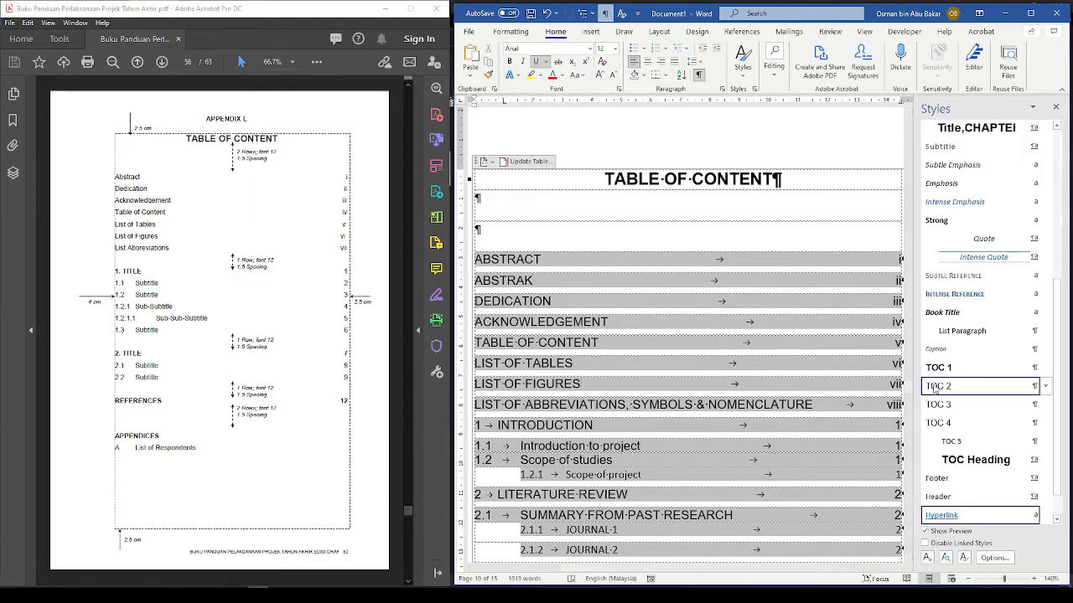
{"action": "left_click", "coordinate": [814, 404]}
{"action": "left_click", "coordinate": [602, 429]}
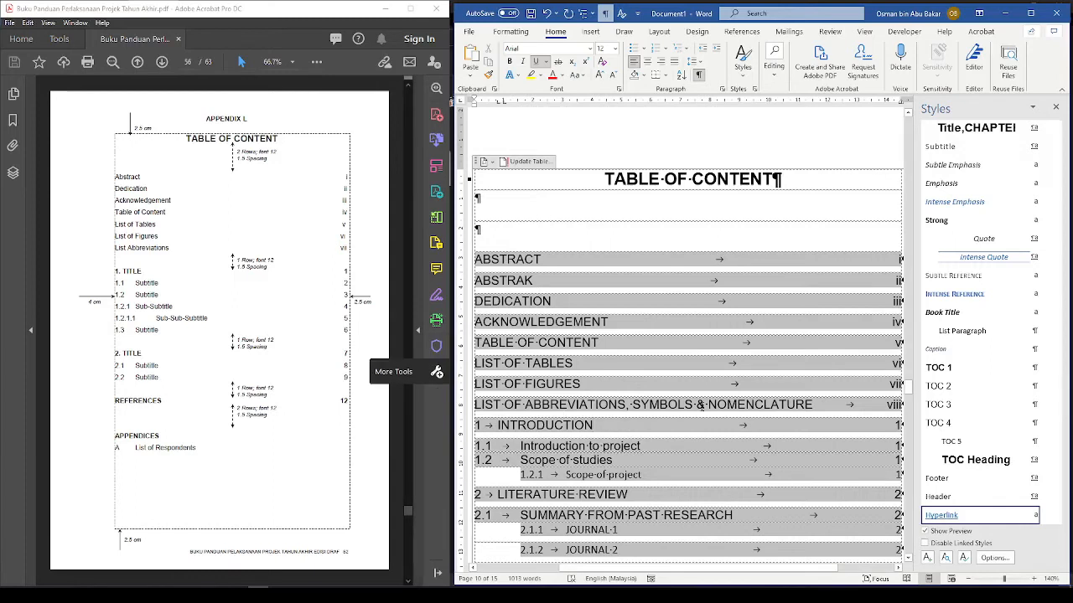
{"action": "left_click", "coordinate": [952, 367]}
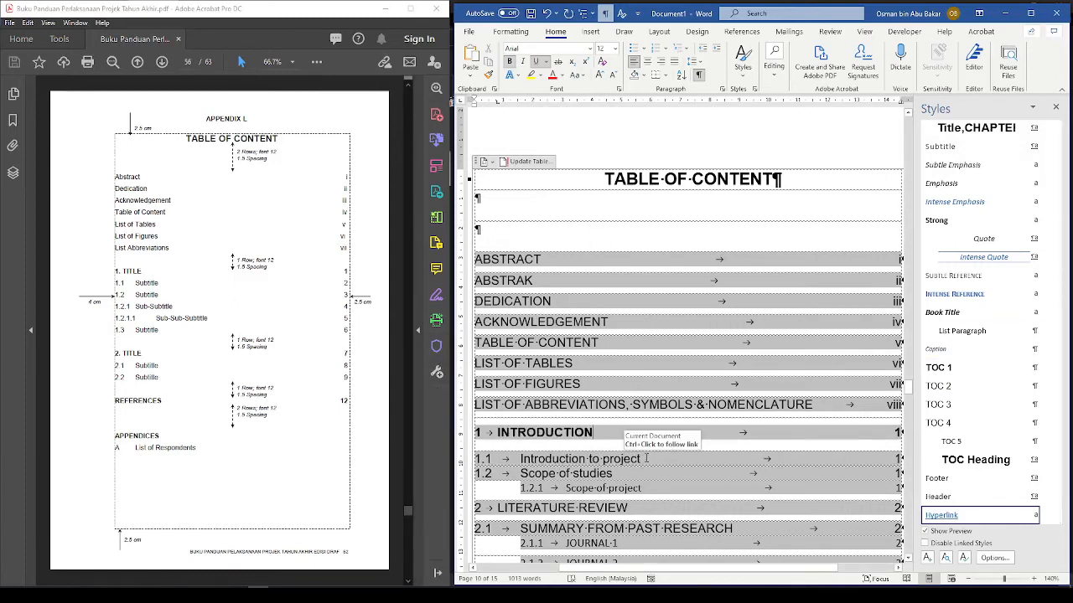
Step: Apply the TOC 2 style to the 1.1 Introduction to project, 1.2 Scope of studies and 1.2.1 Scope of project entries
{"action": "left_click", "coordinate": [938, 387]}
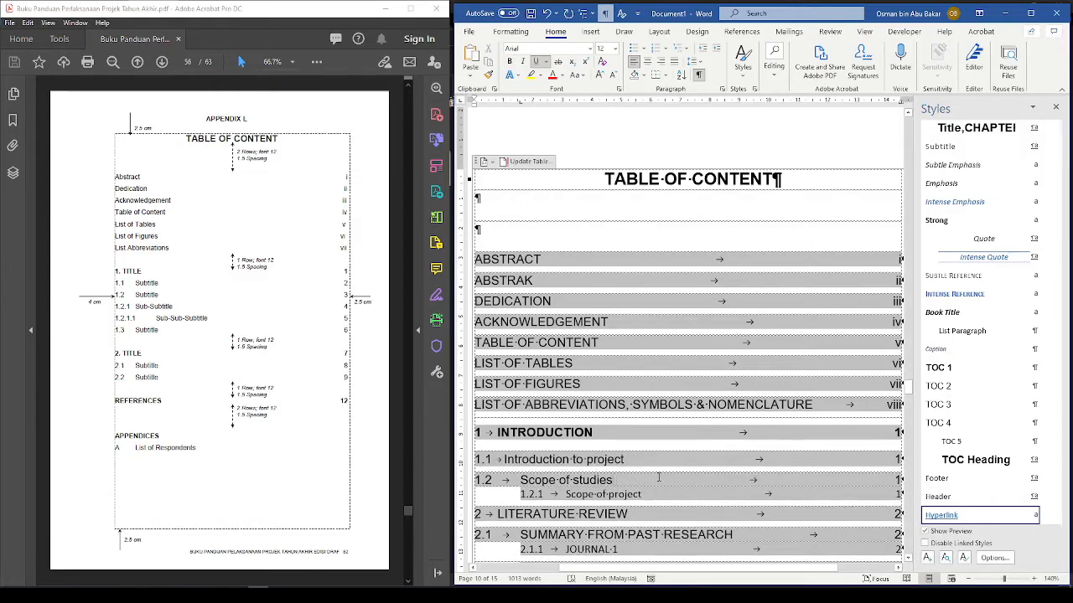
{"action": "left_click", "coordinate": [937, 389]}
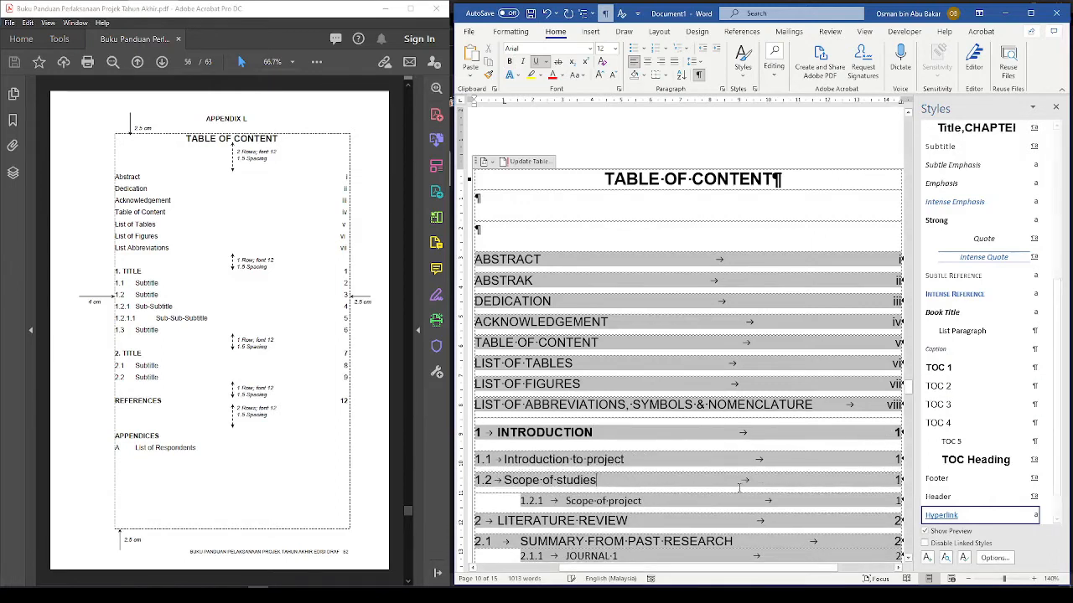
{"action": "left_click", "coordinate": [658, 501]}
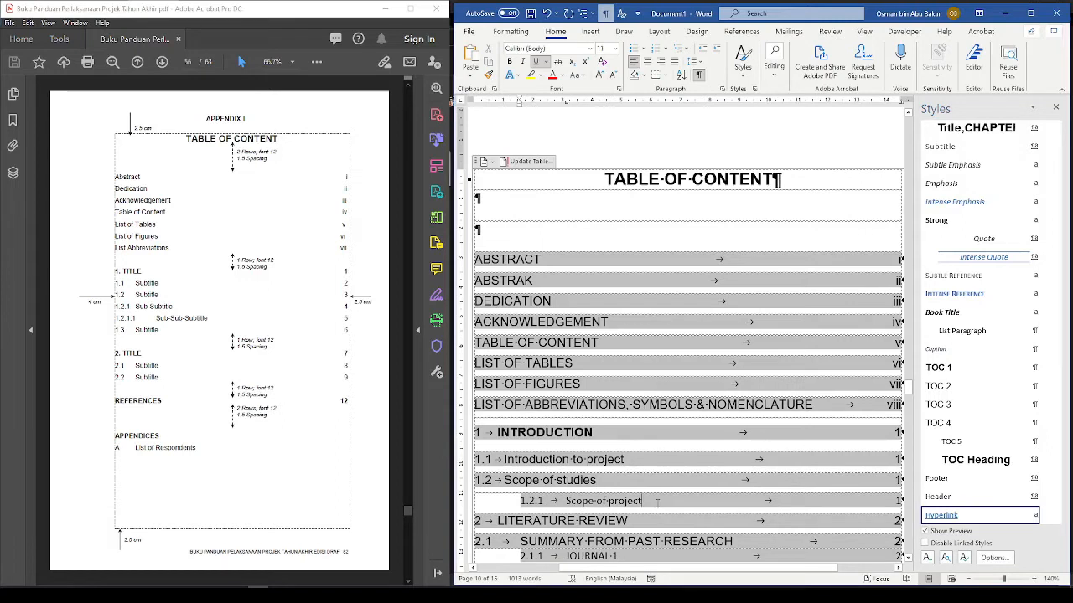
{"action": "left_click", "coordinate": [938, 386]}
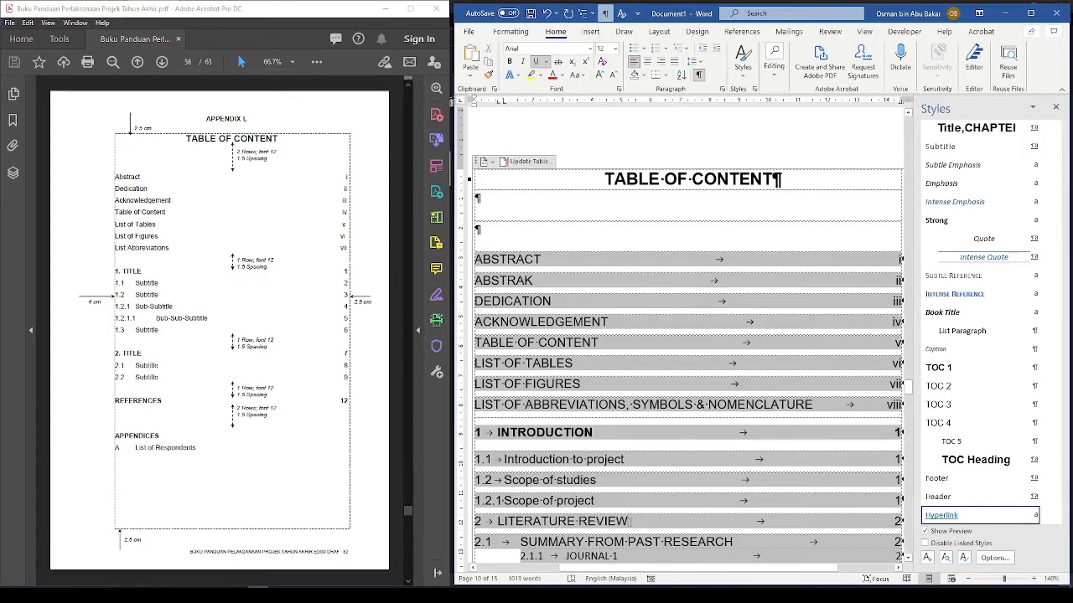
Step: Apply the TOC 1 style to the 2 LITERATURE REVIEW entry and TOC 2 to the 2.1, 2.1.1 and 2.1.2 entries
{"action": "key", "text": "F4"}
{"action": "scroll", "coordinate": [725, 499], "scroll_direction": "down", "scroll_amount": 2}
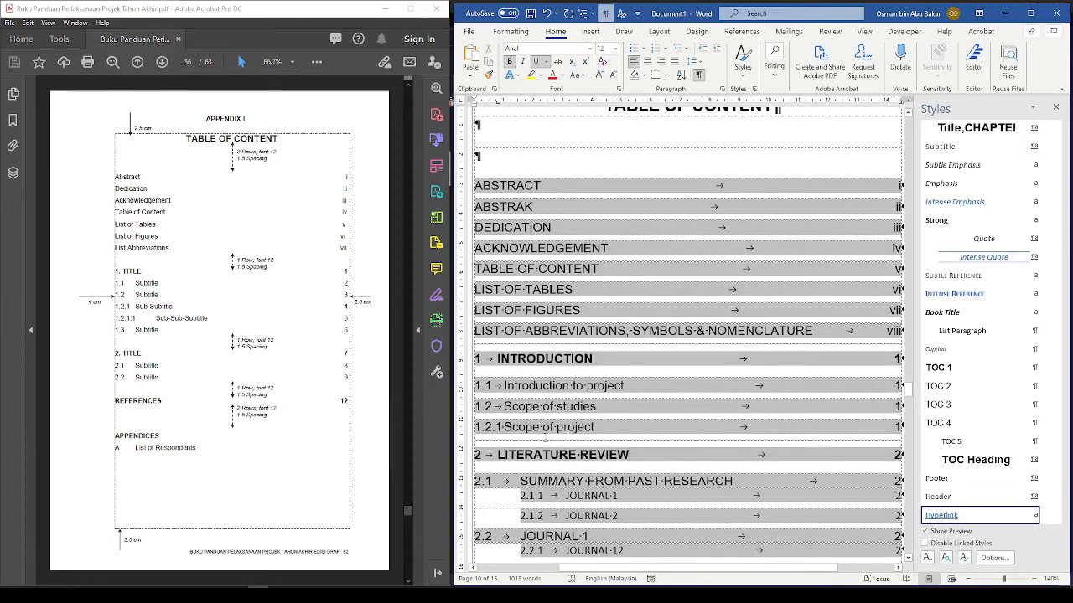
{"action": "left_click", "coordinate": [490, 425]}
{"action": "left_click", "coordinate": [937, 385]}
{"action": "left_click", "coordinate": [631, 502]}
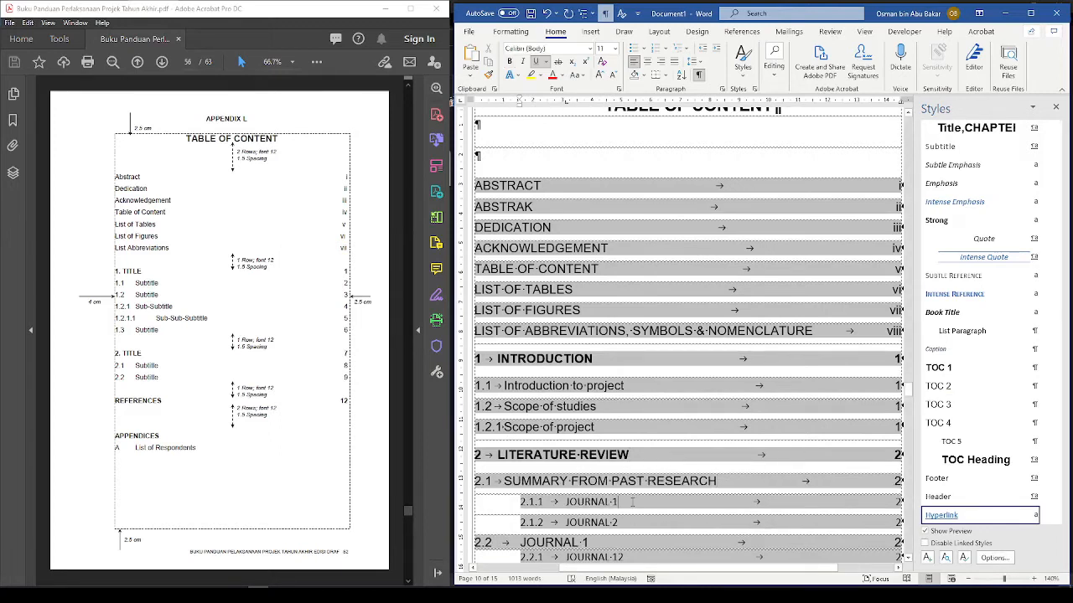
{"action": "left_click", "coordinate": [937, 386]}
{"action": "left_click", "coordinate": [642, 522]}
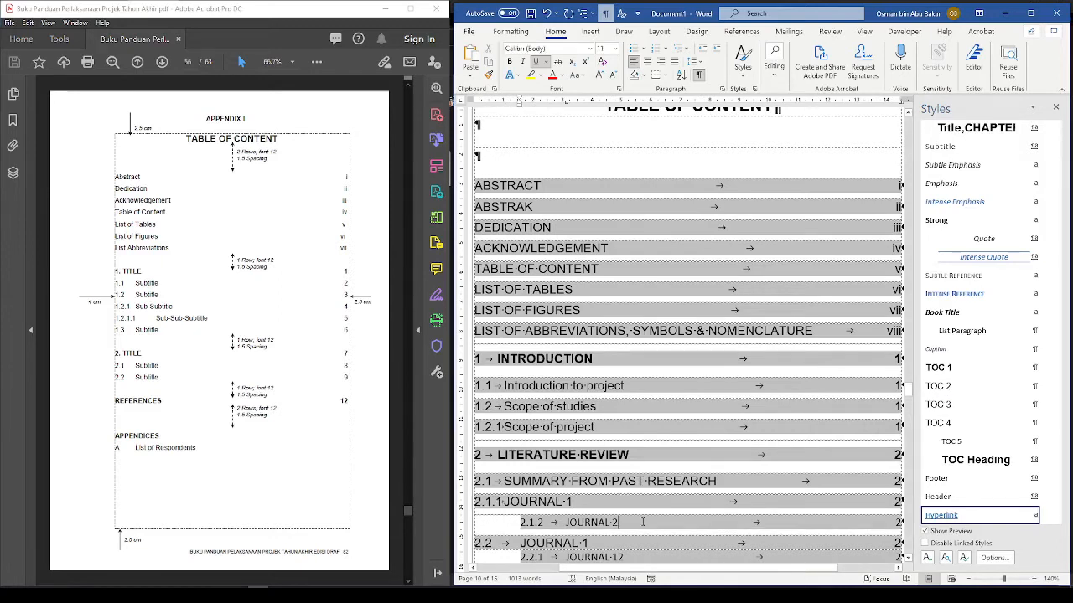
{"action": "left_click", "coordinate": [938, 386]}
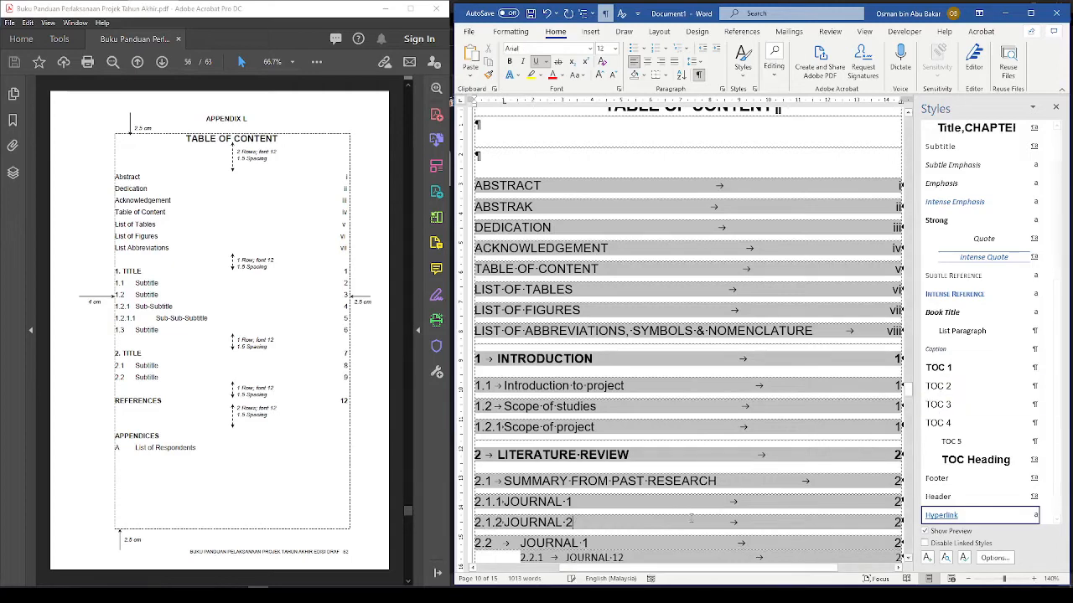
Step: Apply the TOC 2 style to the 2.2 JOURNAL 1 entry and TOC 3 to the 2.2.1 JOURNAL 12 entry
{"action": "scroll", "coordinate": [672, 525], "scroll_direction": "down", "scroll_amount": 1}
{"action": "scroll", "coordinate": [672, 525], "scroll_direction": "down", "scroll_amount": 1}
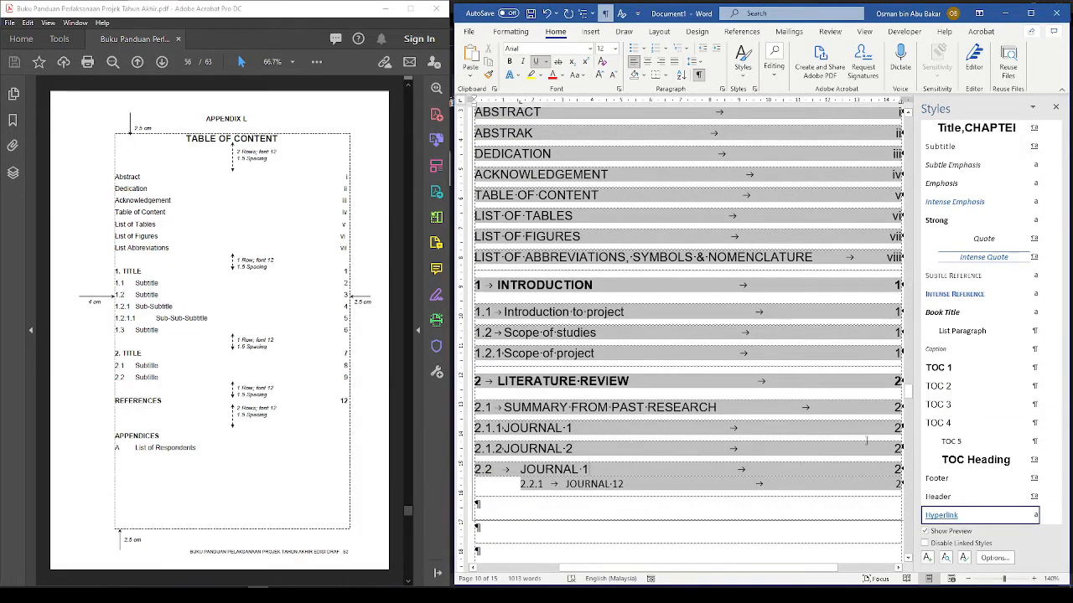
{"action": "left_click", "coordinate": [938, 386]}
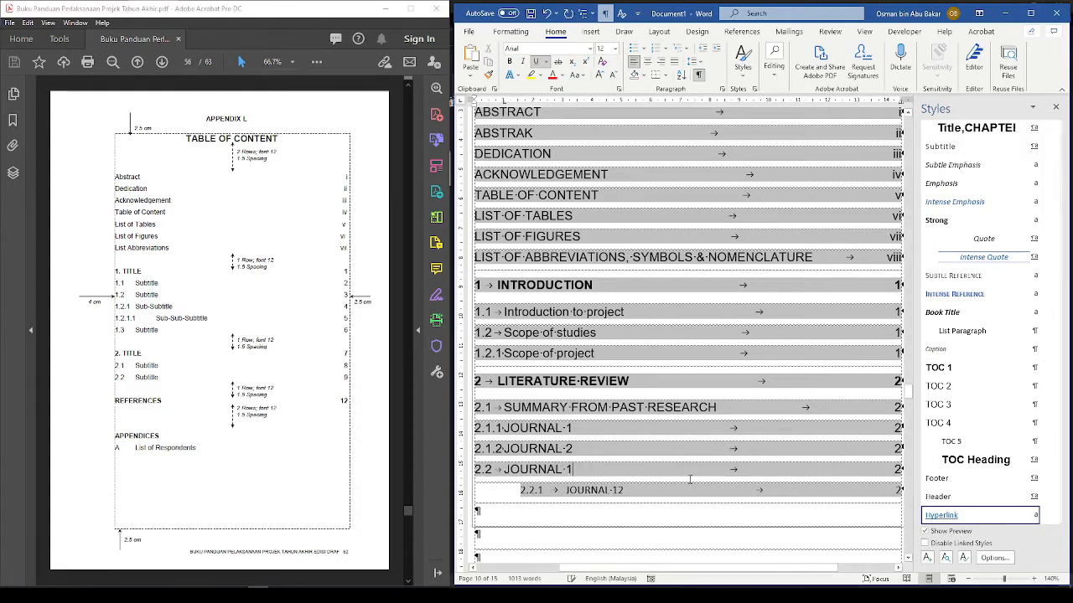
{"action": "left_click", "coordinate": [637, 491]}
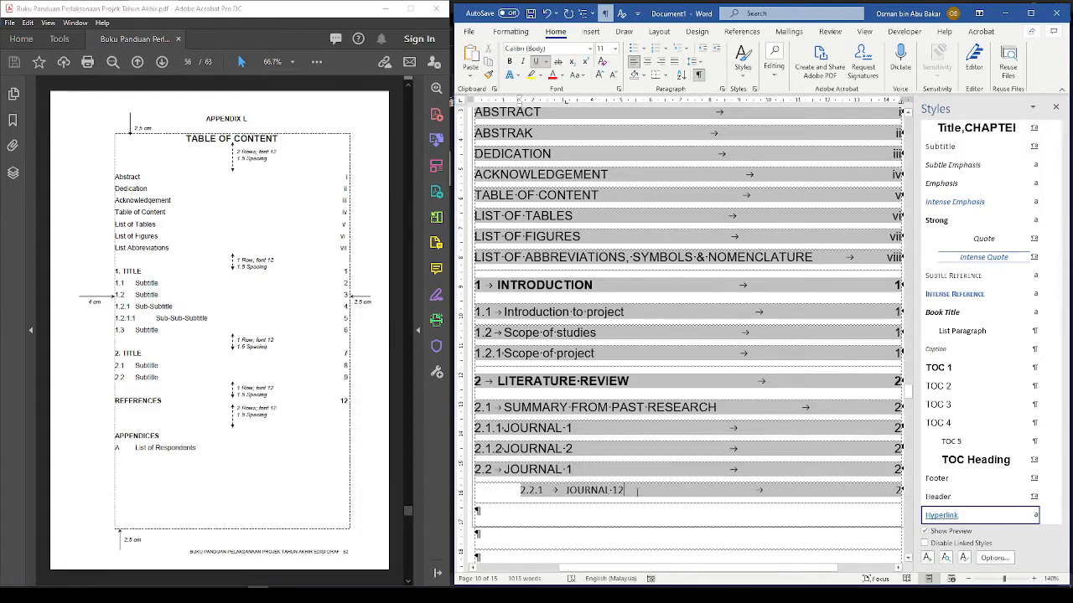
{"action": "left_click", "coordinate": [937, 404]}
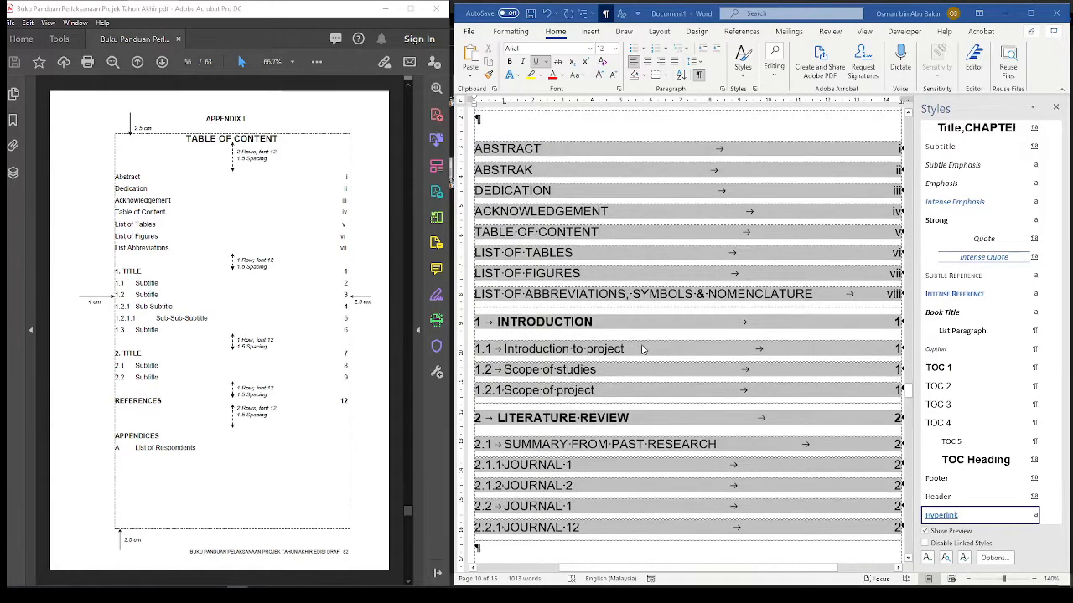
Step: Review the styled table of contents and the list of tables, figures and abbreviations pages against the guide's layout
{"action": "left_click_drag", "start_coordinate": [824, 572], "coordinate": [834, 578]}
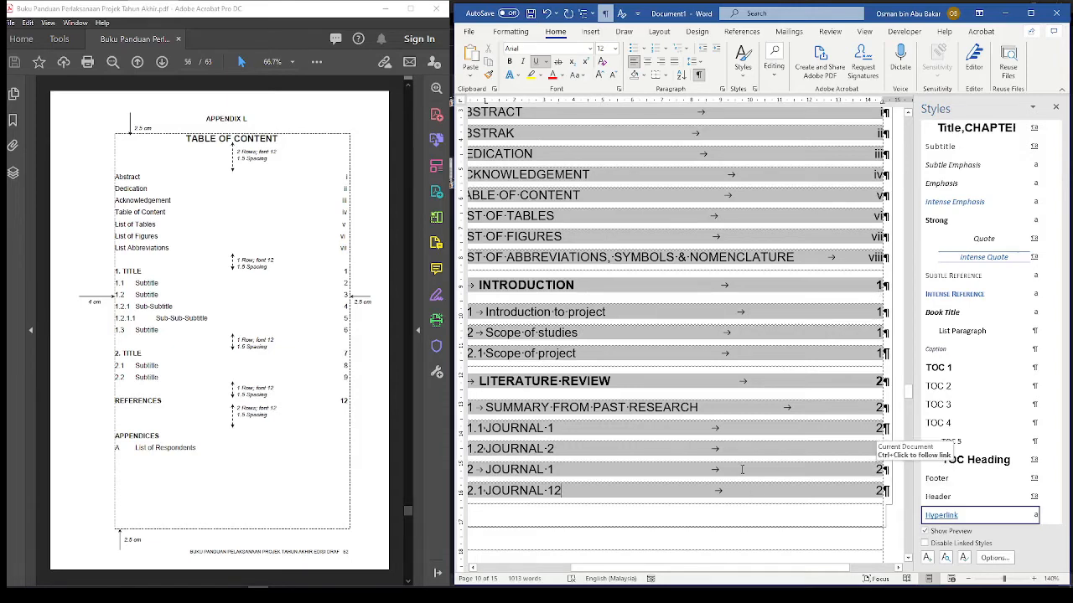
{"action": "scroll", "coordinate": [741, 469], "scroll_direction": "down", "scroll_amount": 15}
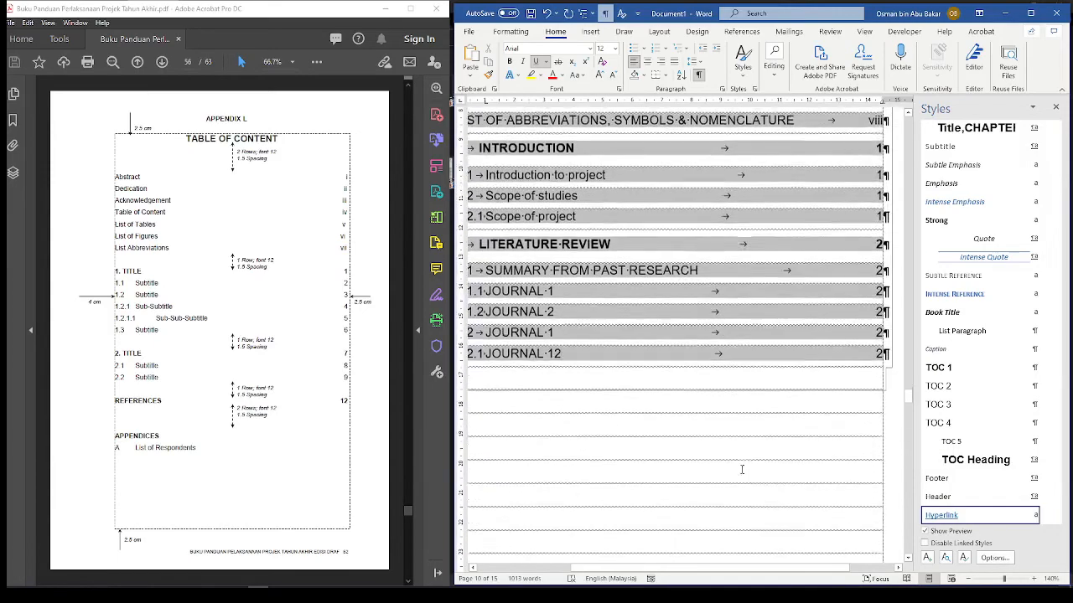
{"action": "scroll", "coordinate": [742, 470], "scroll_direction": "down", "scroll_amount": 15}
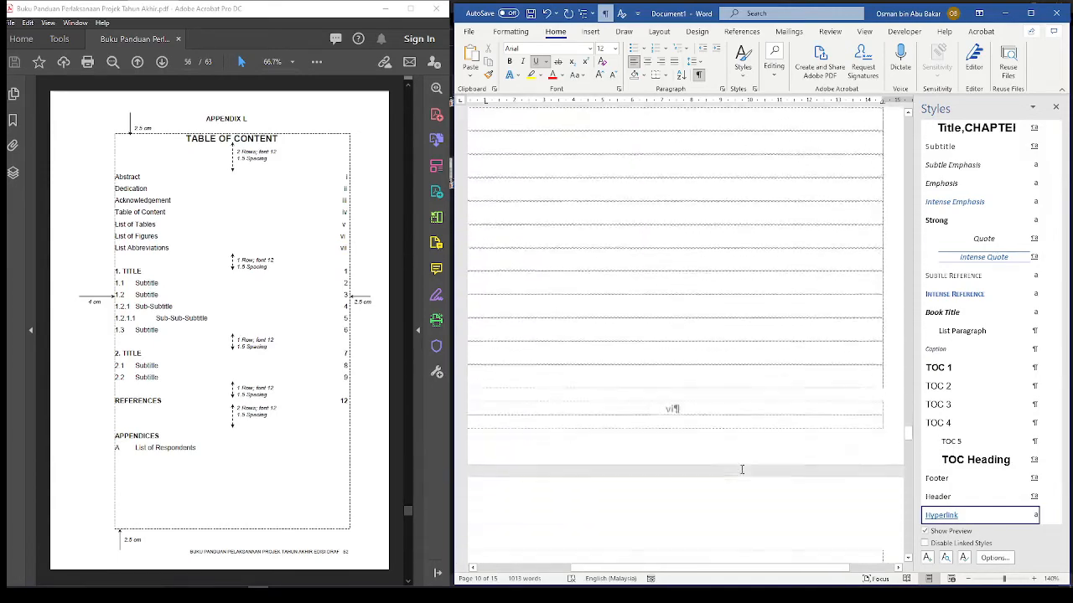
{"action": "scroll", "coordinate": [741, 469], "scroll_direction": "down", "scroll_amount": 5}
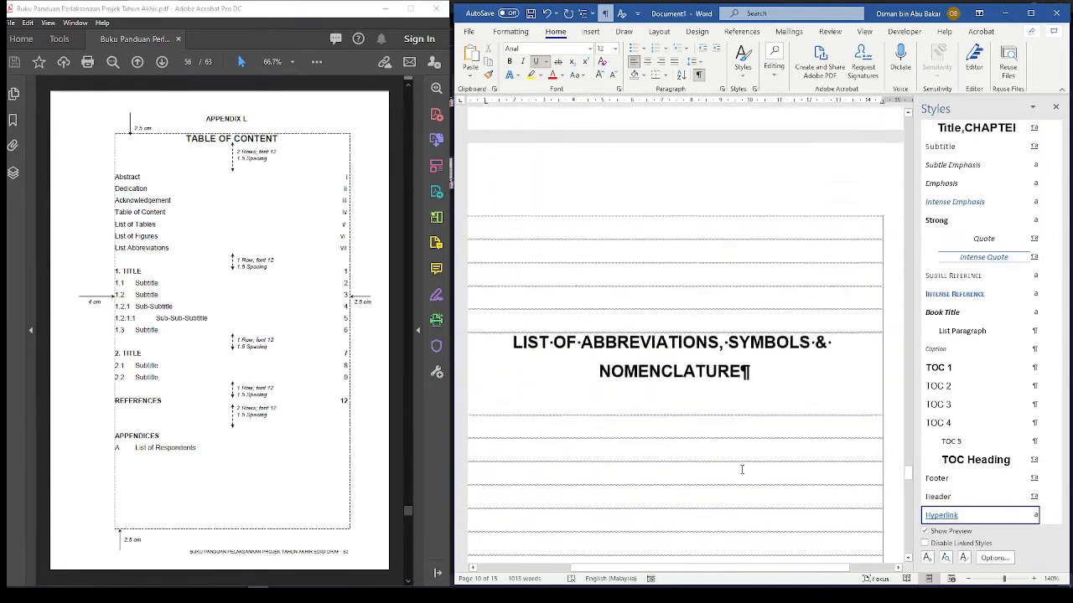
{"action": "scroll", "coordinate": [741, 469], "scroll_direction": "up", "scroll_amount": 5}
{"action": "scroll", "coordinate": [741, 469], "scroll_direction": "up", "scroll_amount": 5}
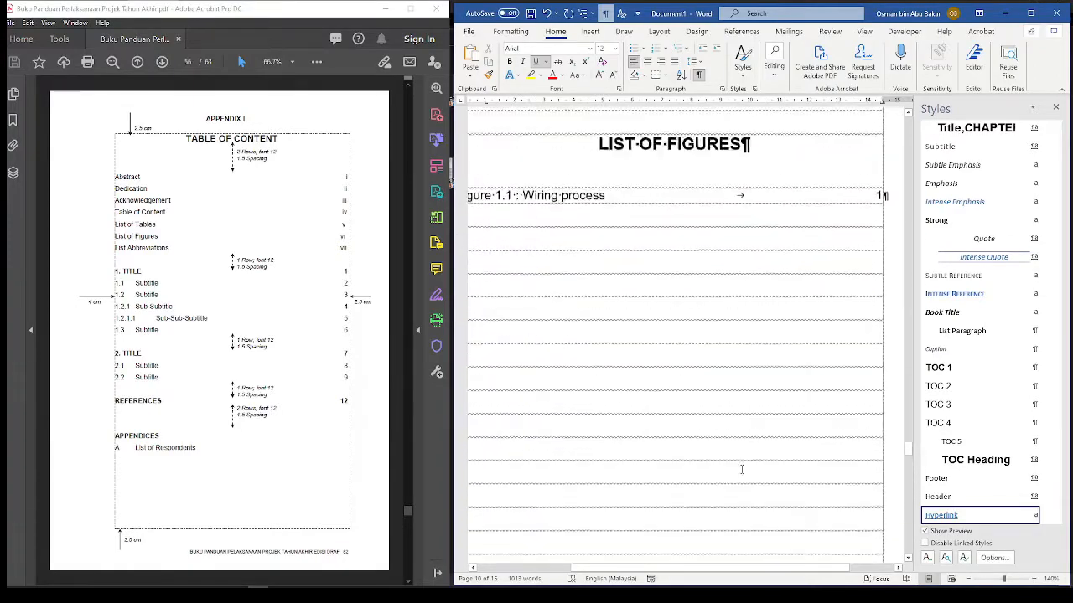
{"action": "scroll", "coordinate": [742, 469], "scroll_direction": "down", "scroll_amount": 4}
{"action": "scroll", "coordinate": [742, 469], "scroll_direction": "up", "scroll_amount": 10}
{"action": "scroll", "coordinate": [742, 469], "scroll_direction": "up", "scroll_amount": 10}
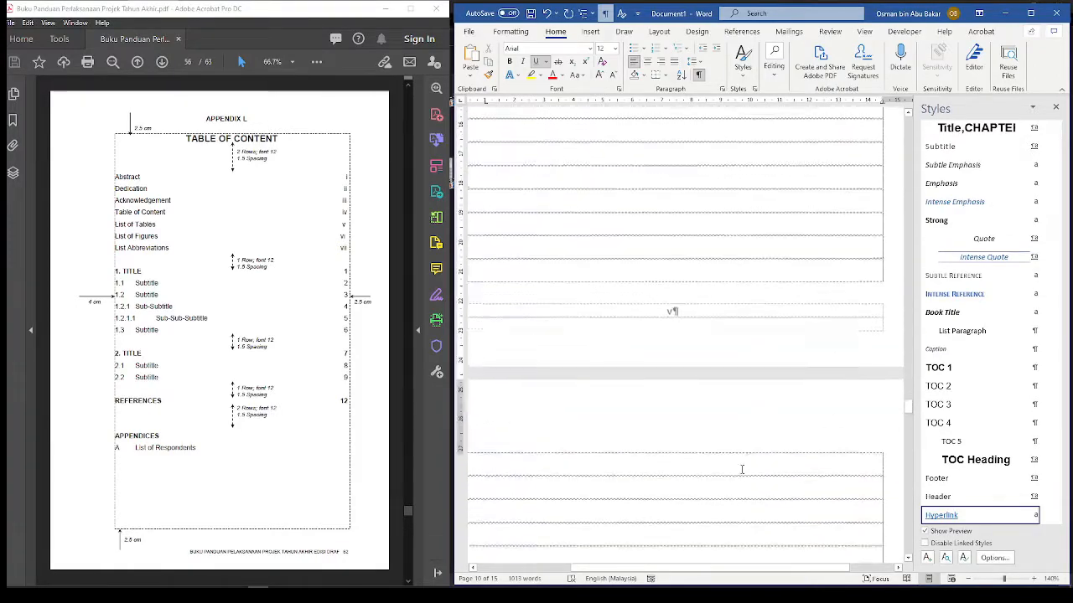
{"action": "scroll", "coordinate": [742, 469], "scroll_direction": "up", "scroll_amount": 2}
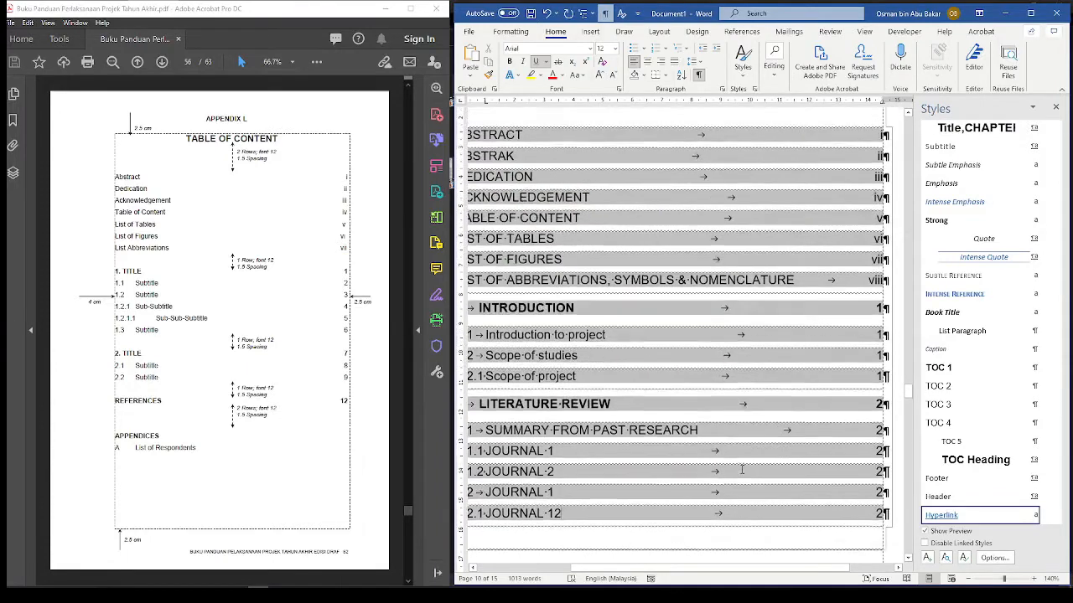
{"action": "left_click_drag", "start_coordinate": [750, 573], "coordinate": [734, 574]}
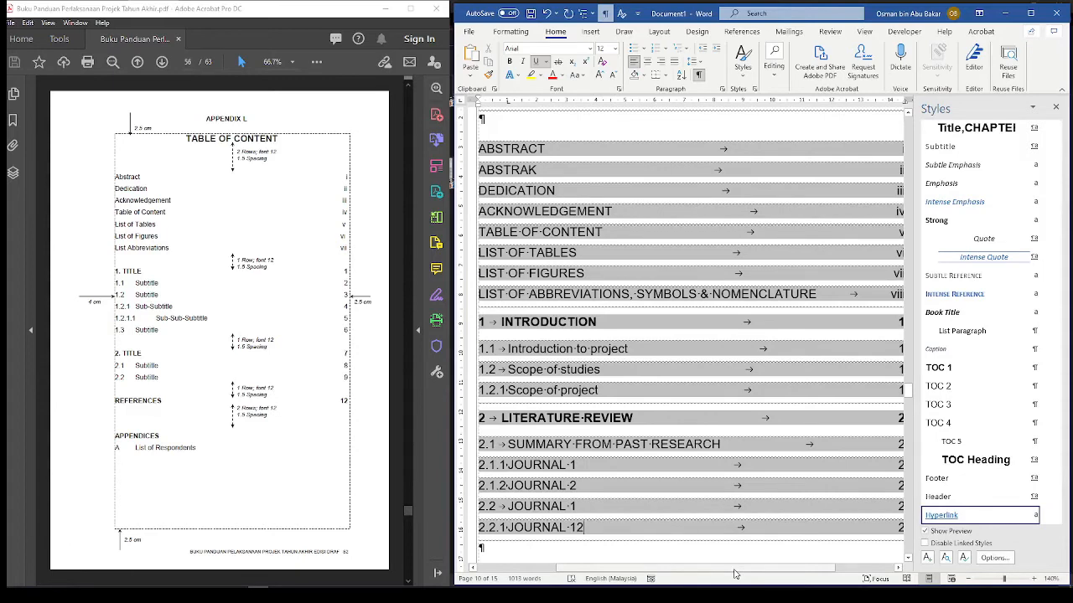
Step: Preview the printed Acknowledgement, Table of Content and List of Tables pages, and return to the document
{"action": "left_click", "coordinate": [469, 33]}
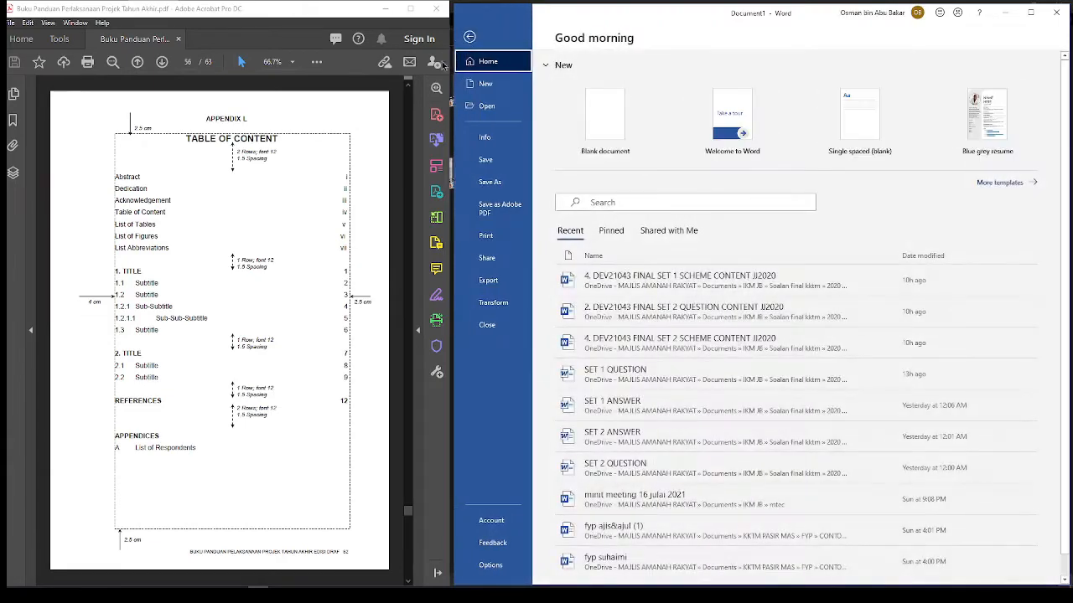
{"action": "left_click", "coordinate": [502, 243]}
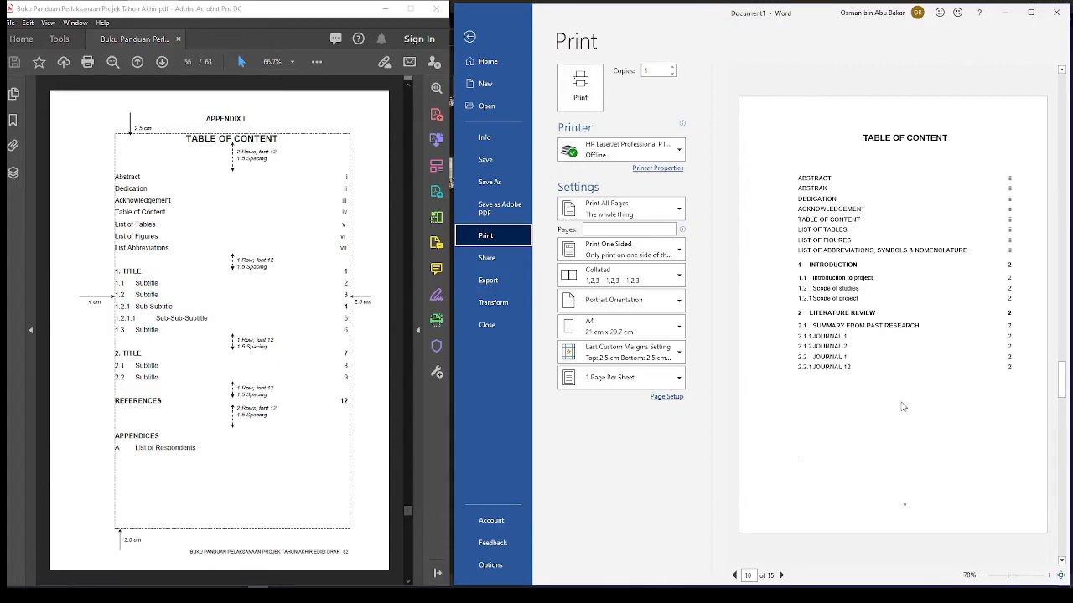
{"action": "scroll", "coordinate": [903, 407], "scroll_direction": "up", "scroll_amount": 1}
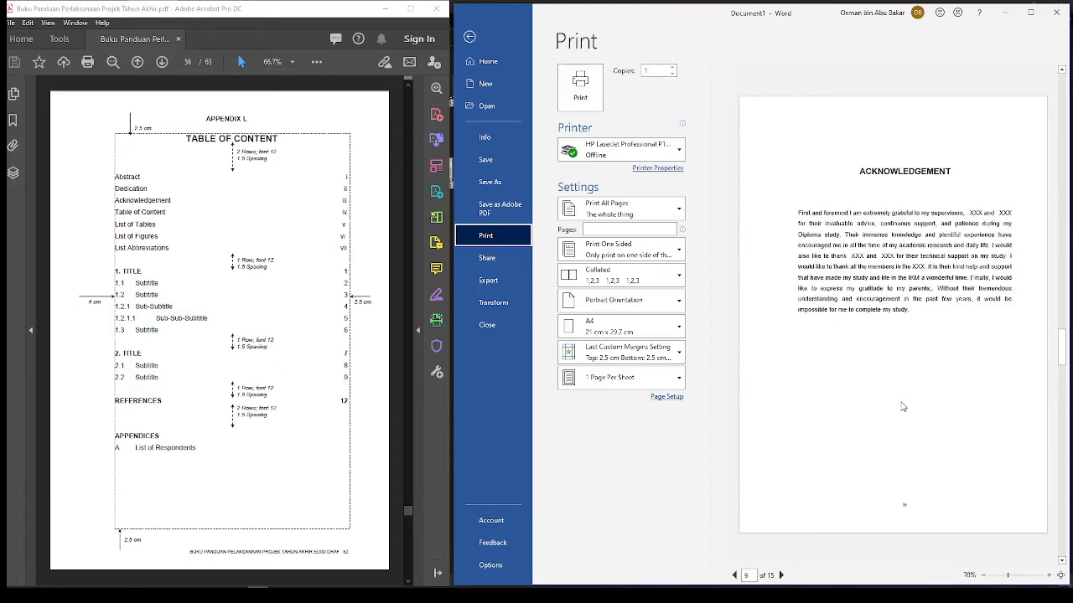
{"action": "scroll", "coordinate": [902, 407], "scroll_direction": "down", "scroll_amount": 1}
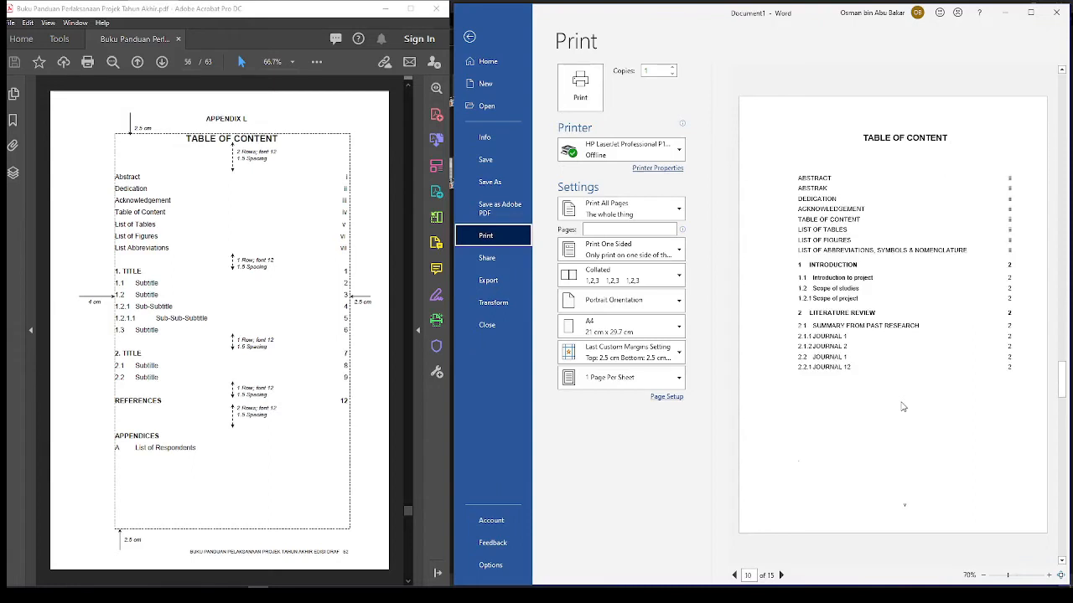
{"action": "scroll", "coordinate": [903, 408], "scroll_direction": "down", "scroll_amount": 1}
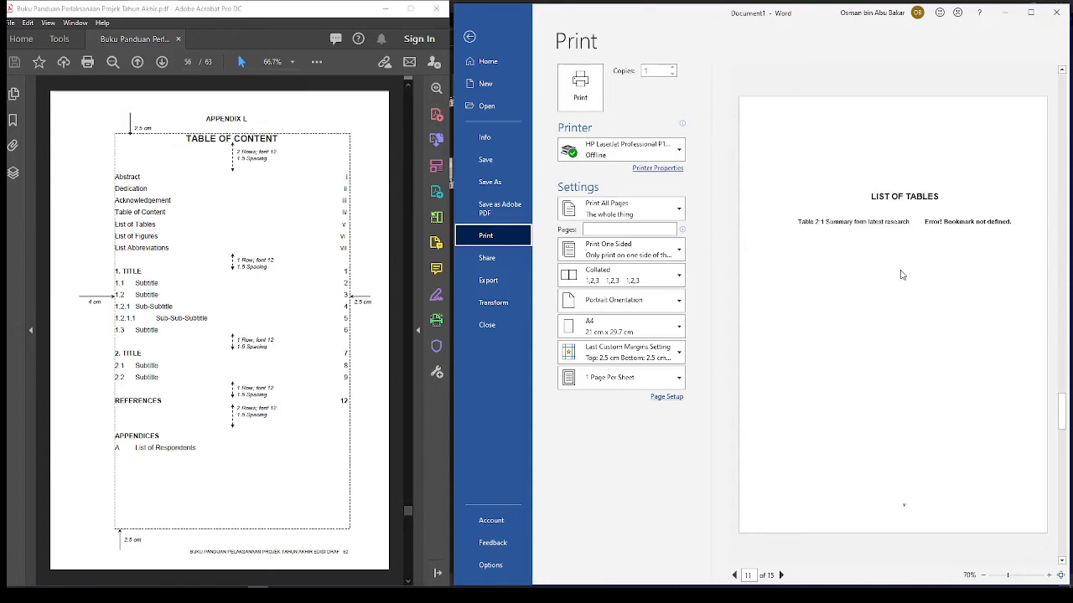
{"action": "scroll", "coordinate": [893, 296], "scroll_direction": "up", "scroll_amount": 1}
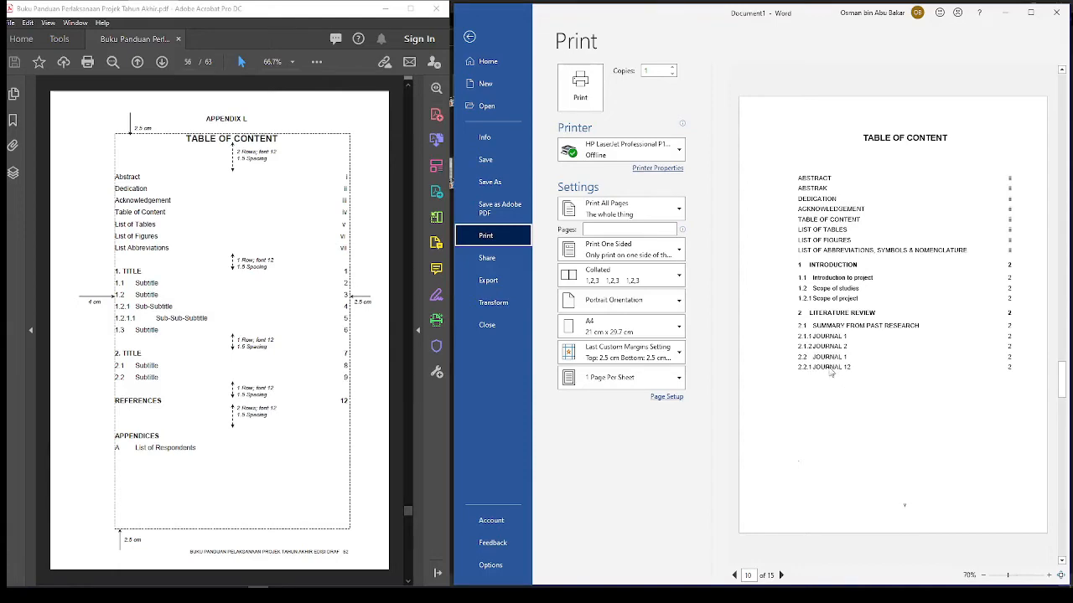
{"action": "left_click", "coordinate": [484, 39]}
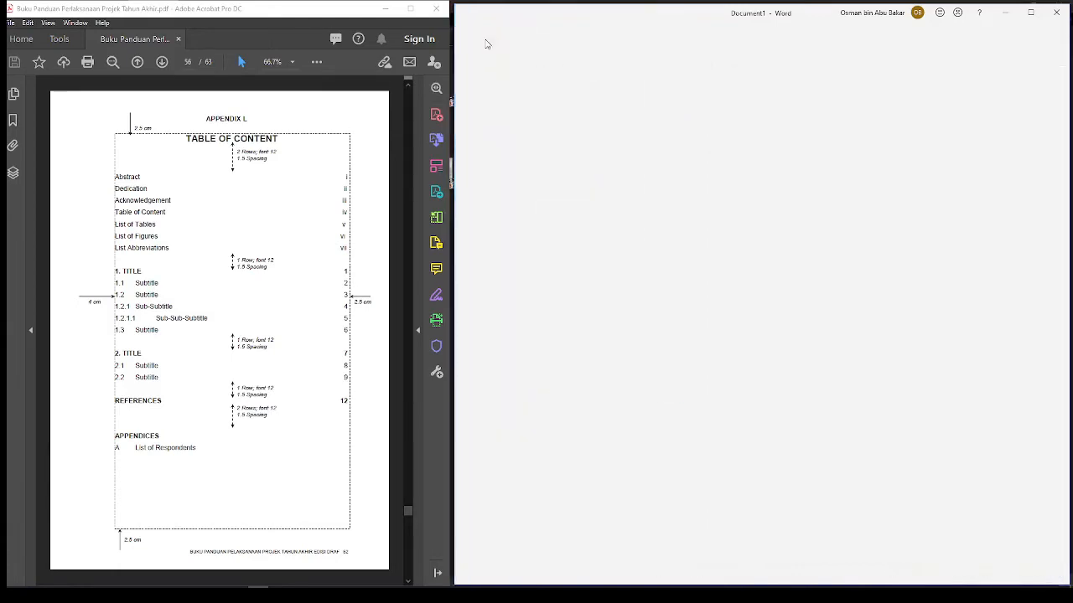
Step: Read the report contents and pagination table in the PDF guide, and switch back to the Word document
{"action": "scroll", "coordinate": [711, 390], "scroll_direction": "down", "scroll_amount": 6}
{"action": "scroll", "coordinate": [711, 391], "scroll_direction": "down", "scroll_amount": 6}
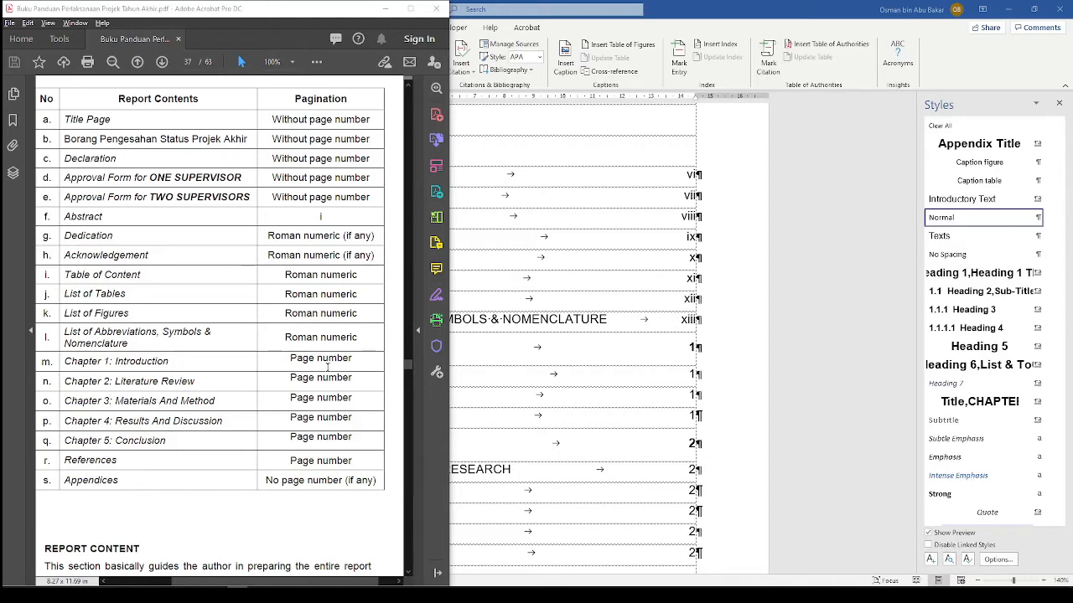
{"action": "left_click", "coordinate": [782, 12]}
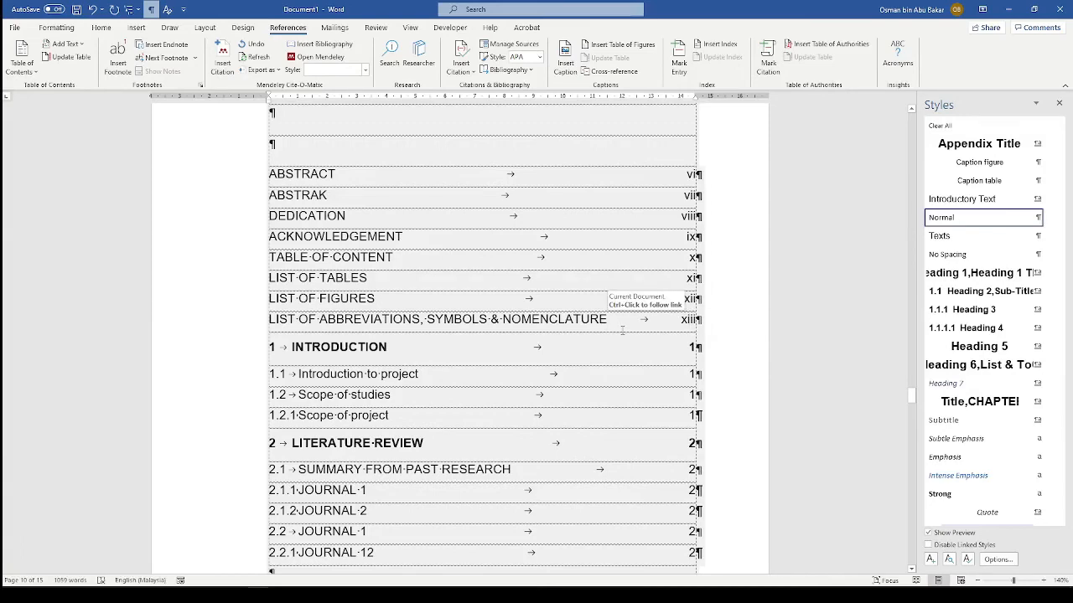
Step: Add blank paragraphs above the next-page section break ending the List of Abbreviations, Symbols & Nomenclature until the break moves onto a new page
{"action": "scroll", "coordinate": [623, 330], "scroll_direction": "down", "scroll_amount": 15}
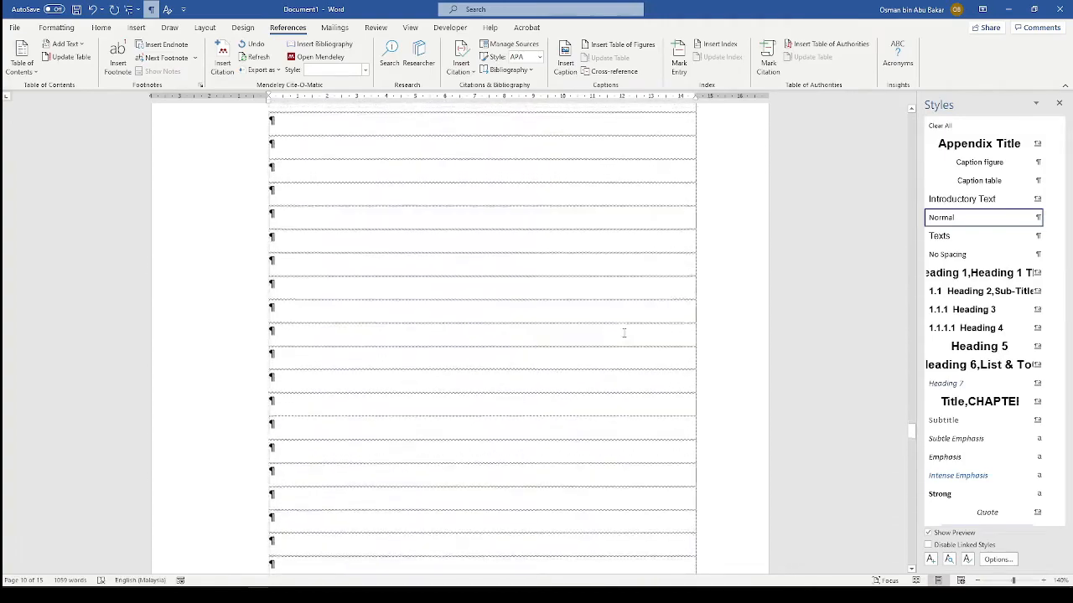
{"action": "scroll", "coordinate": [623, 333], "scroll_direction": "down", "scroll_amount": 15}
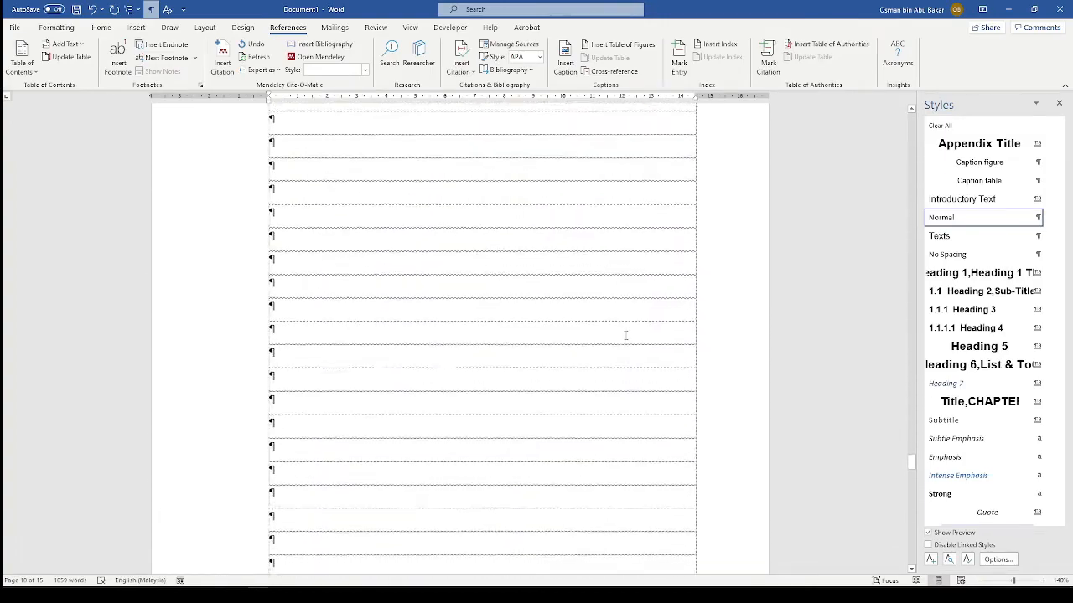
{"action": "scroll", "coordinate": [625, 335], "scroll_direction": "down", "scroll_amount": 6}
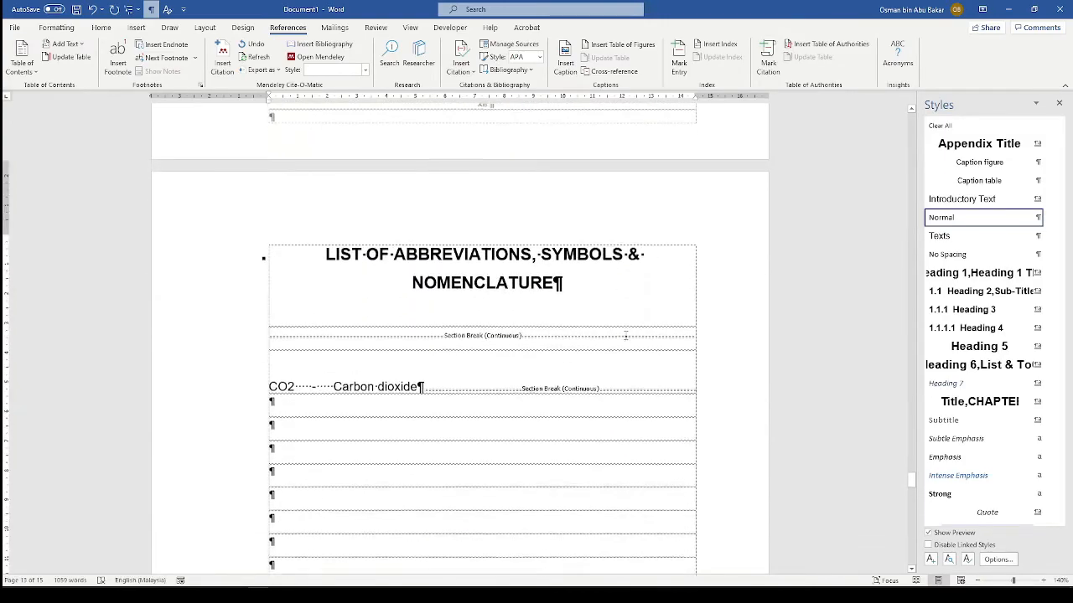
{"action": "scroll", "coordinate": [625, 335], "scroll_direction": "down", "scroll_amount": 10}
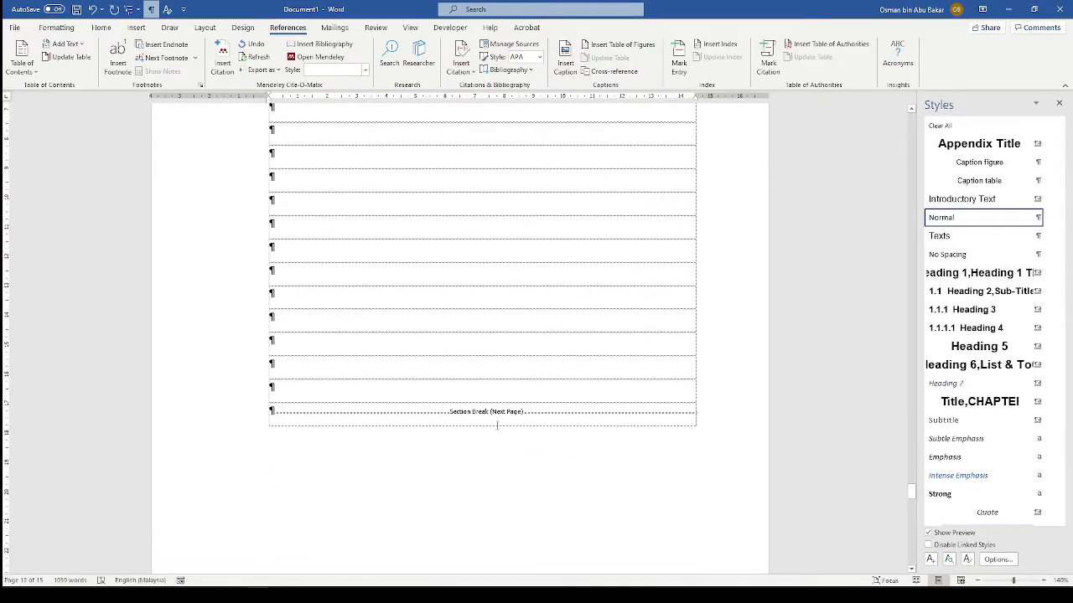
{"action": "scroll", "coordinate": [500, 426], "scroll_direction": "down", "scroll_amount": 3}
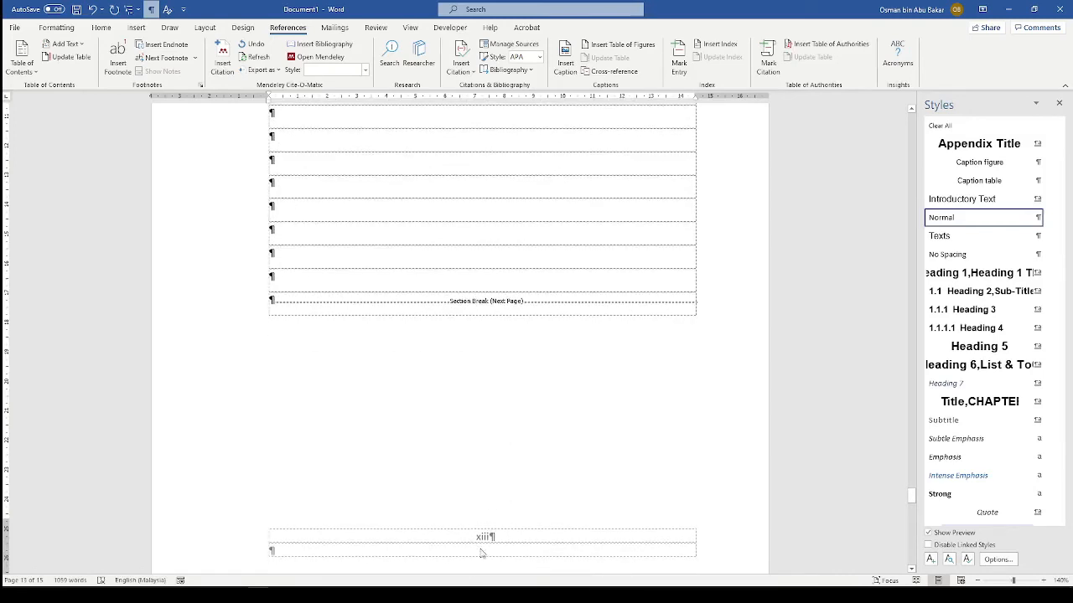
{"action": "scroll", "coordinate": [491, 541], "scroll_direction": "down", "scroll_amount": 2}
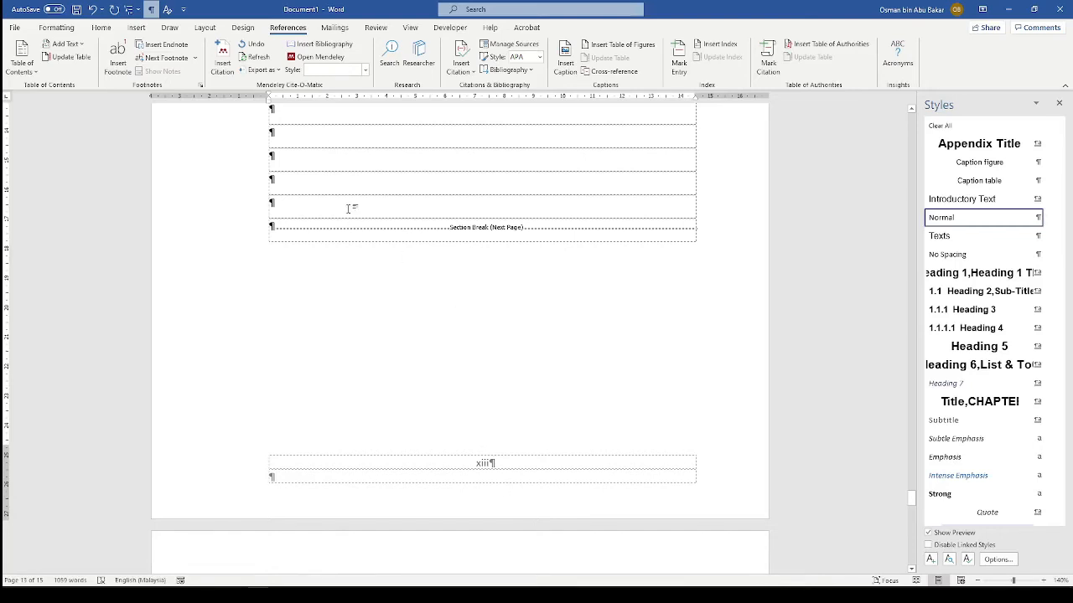
{"action": "key", "text": "Return"}
{"action": "key", "text": "Return"}
{"action": "key", "text": "Return"}
{"action": "key", "text": "Return"}
{"action": "key", "text": "Return"}
{"action": "key", "text": "Return"}
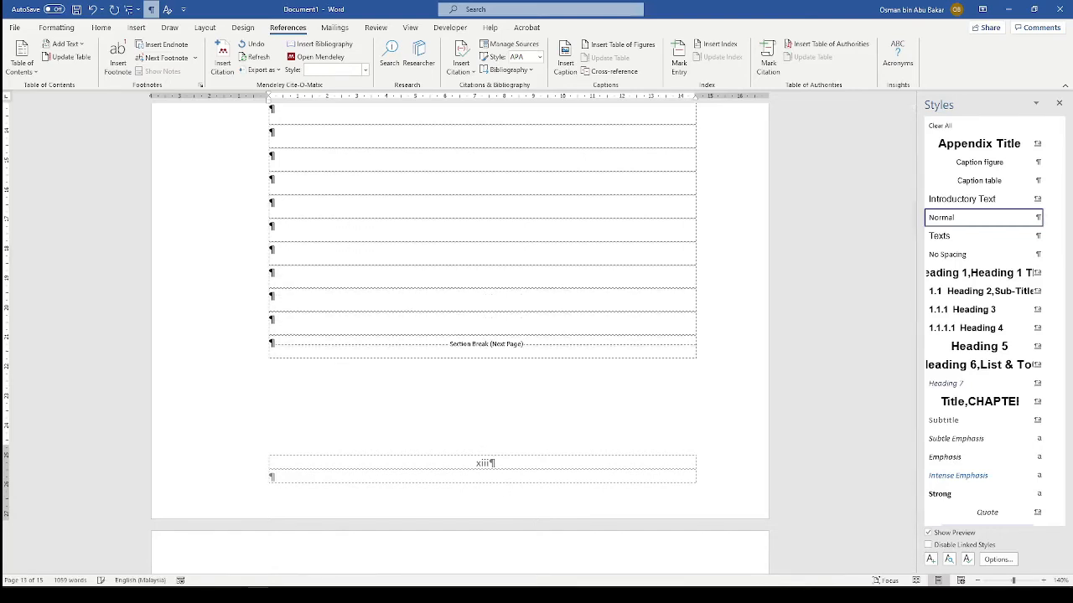
{"action": "key", "text": "Return"}
{"action": "key", "text": "Return"}
{"action": "key", "text": "Return"}
{"action": "key", "text": "Return"}
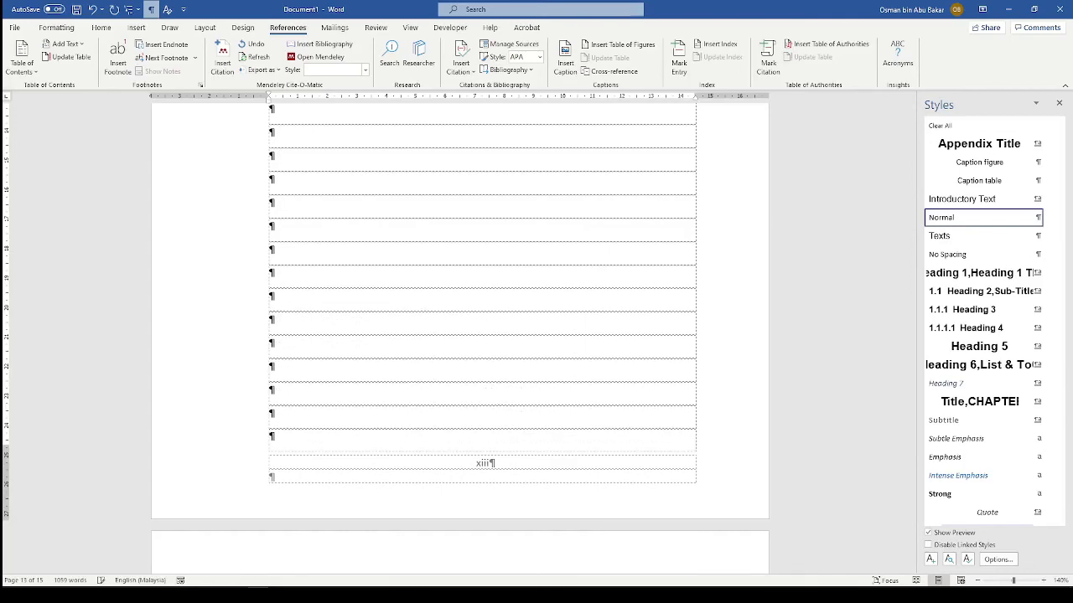
Step: Check the footer page numbering on the added overflow page and on the first page of Chapter 1
{"action": "scroll", "coordinate": [354, 210], "scroll_direction": "down", "scroll_amount": 6}
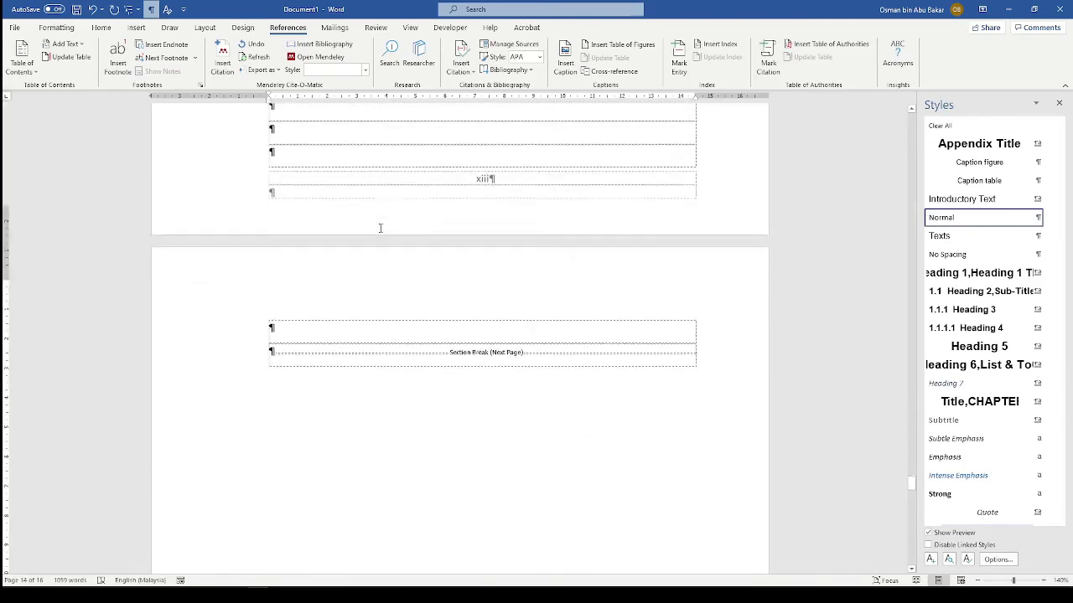
{"action": "scroll", "coordinate": [387, 248], "scroll_direction": "down", "scroll_amount": 6}
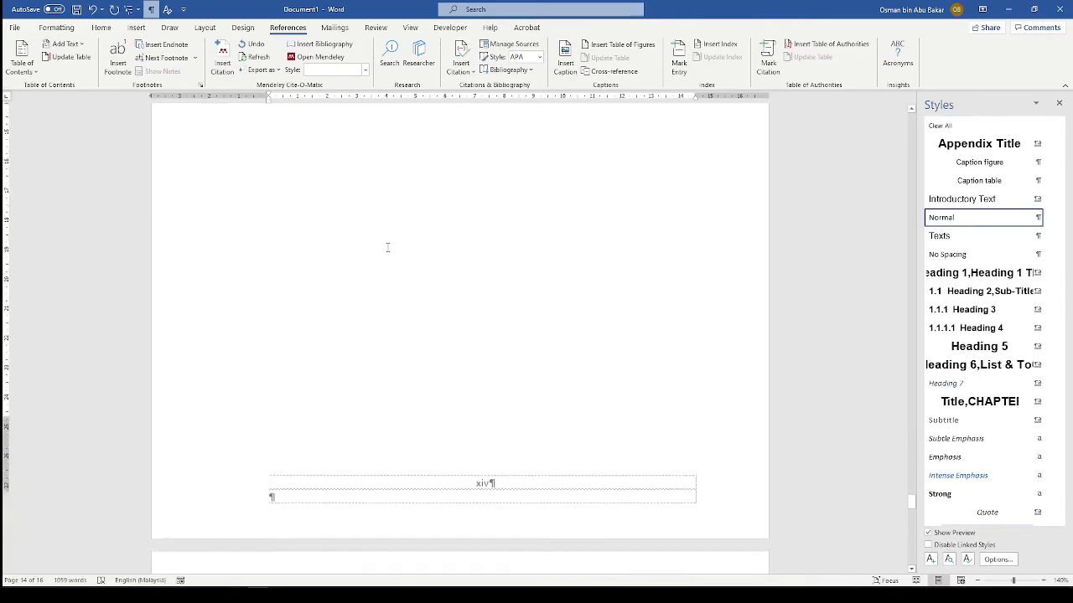
{"action": "scroll", "coordinate": [390, 269], "scroll_direction": "down", "scroll_amount": 10}
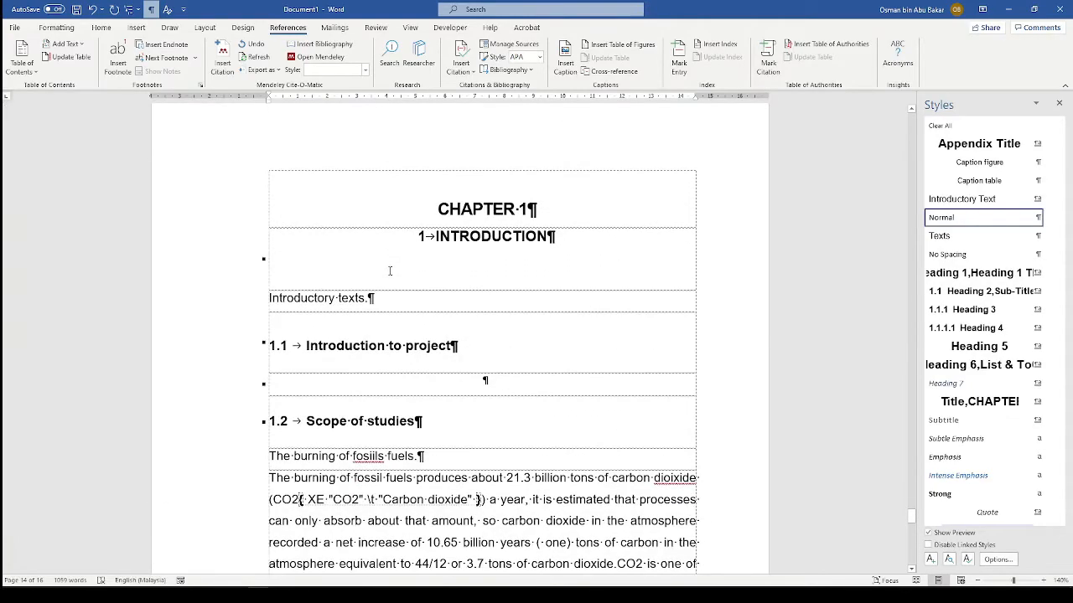
{"action": "scroll", "coordinate": [390, 270], "scroll_direction": "down", "scroll_amount": 3}
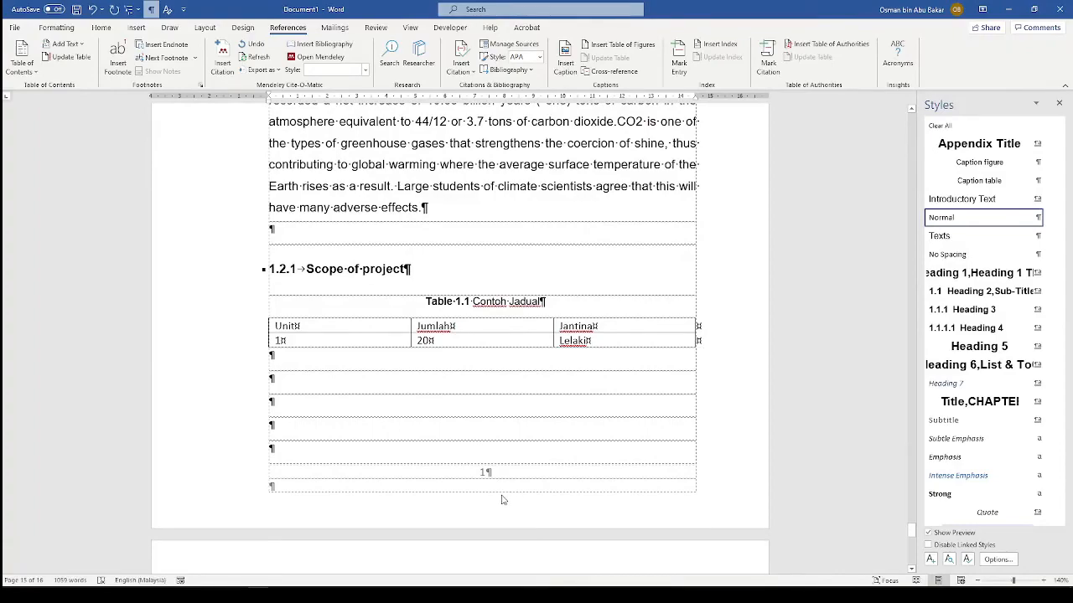
{"action": "scroll", "coordinate": [498, 495], "scroll_direction": "up", "scroll_amount": 10}
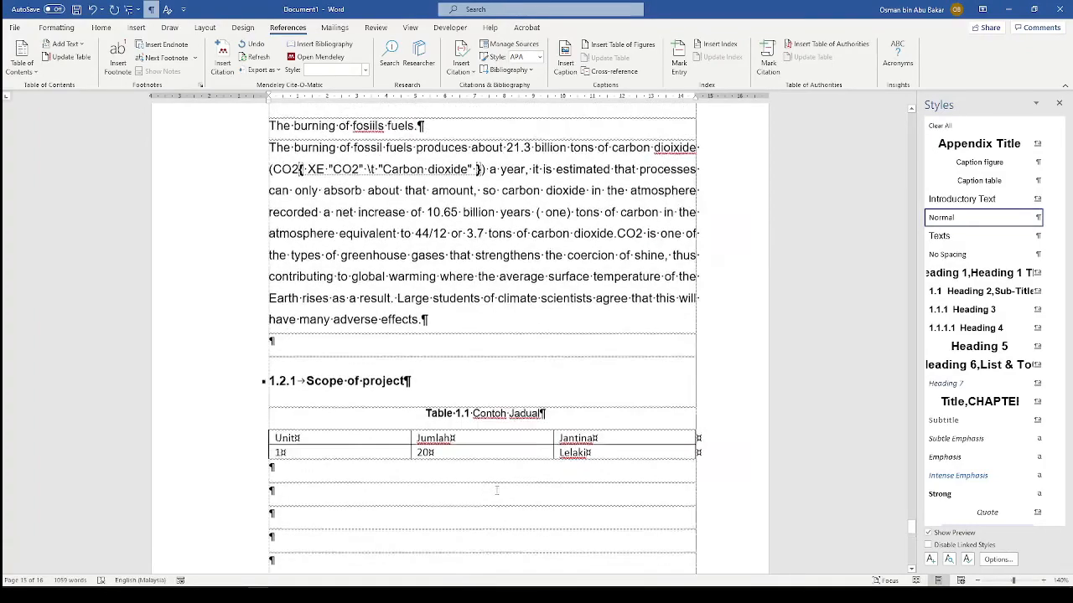
{"action": "scroll", "coordinate": [496, 490], "scroll_direction": "up", "scroll_amount": 15}
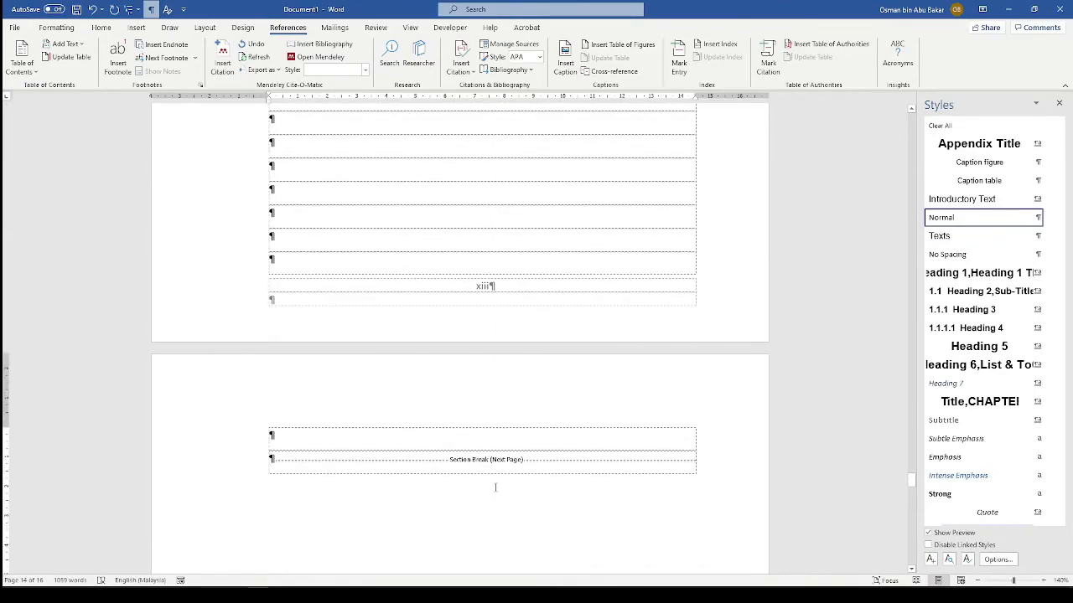
Step: Add another blank paragraph above the section break on the overflow page, and check the page numbers in the table of contents
{"action": "key", "text": "Return"}
{"action": "key", "text": "Return"}
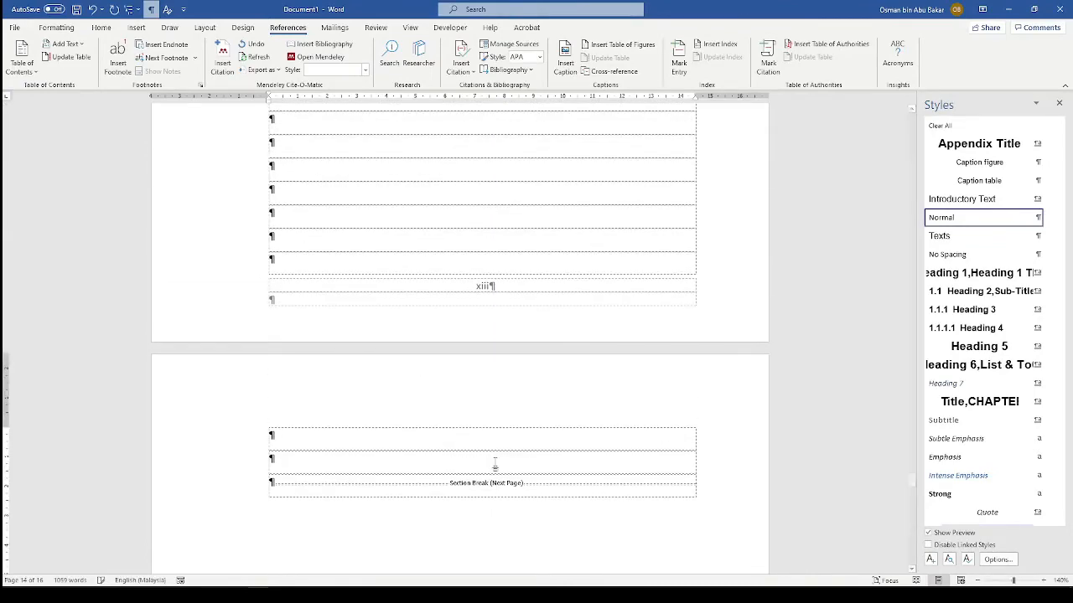
{"action": "scroll", "coordinate": [511, 449], "scroll_direction": "up", "scroll_amount": 15}
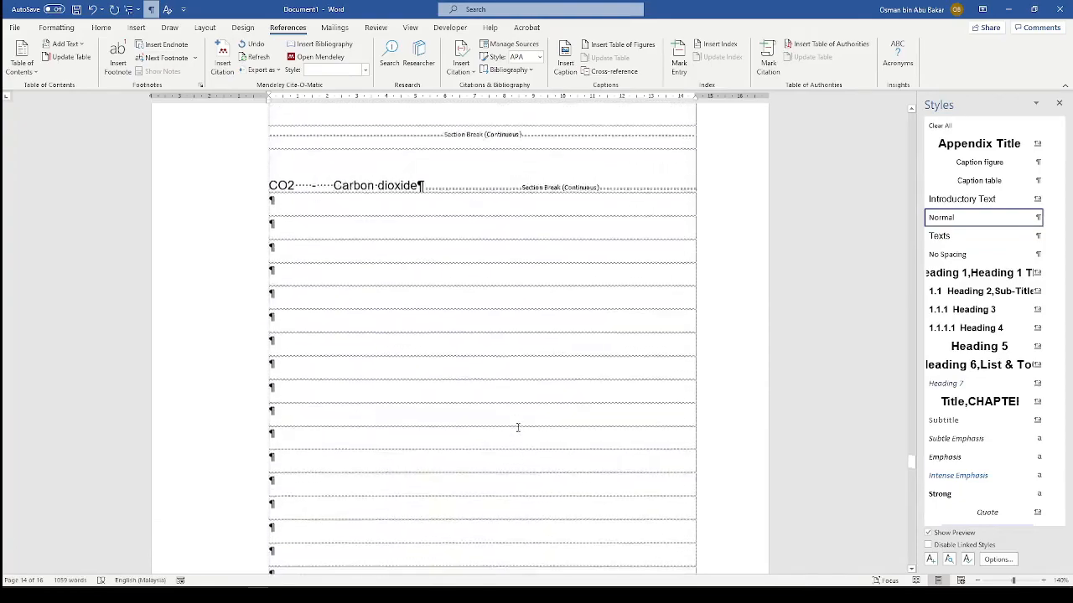
{"action": "scroll", "coordinate": [518, 428], "scroll_direction": "down", "scroll_amount": 5}
{"action": "scroll", "coordinate": [517, 427], "scroll_direction": "down", "scroll_amount": 12}
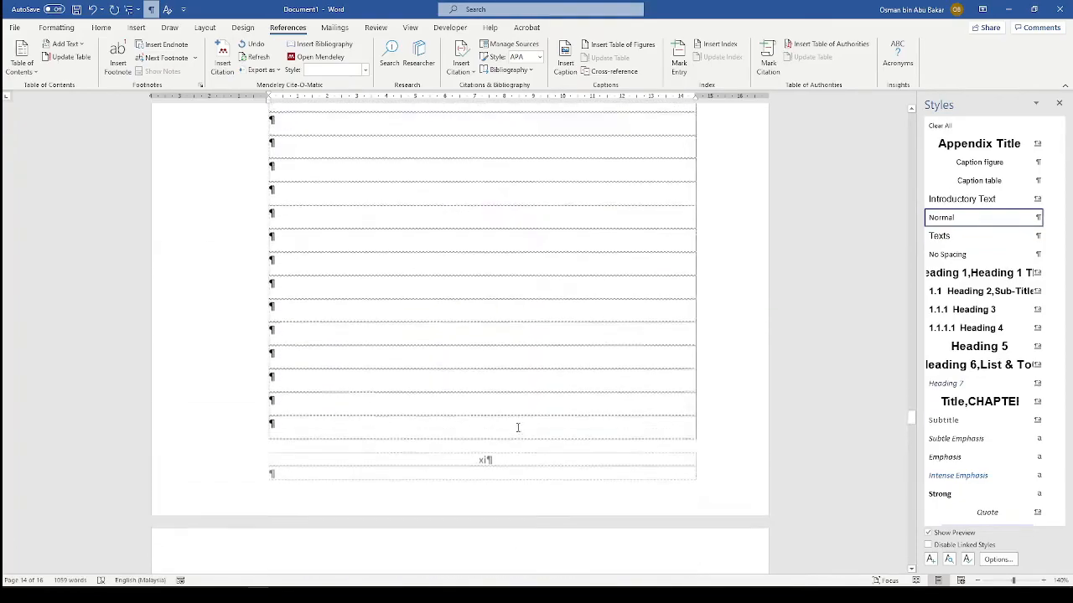
{"action": "scroll", "coordinate": [518, 432], "scroll_direction": "up", "scroll_amount": 4}
{"action": "scroll", "coordinate": [518, 432], "scroll_direction": "up", "scroll_amount": 12}
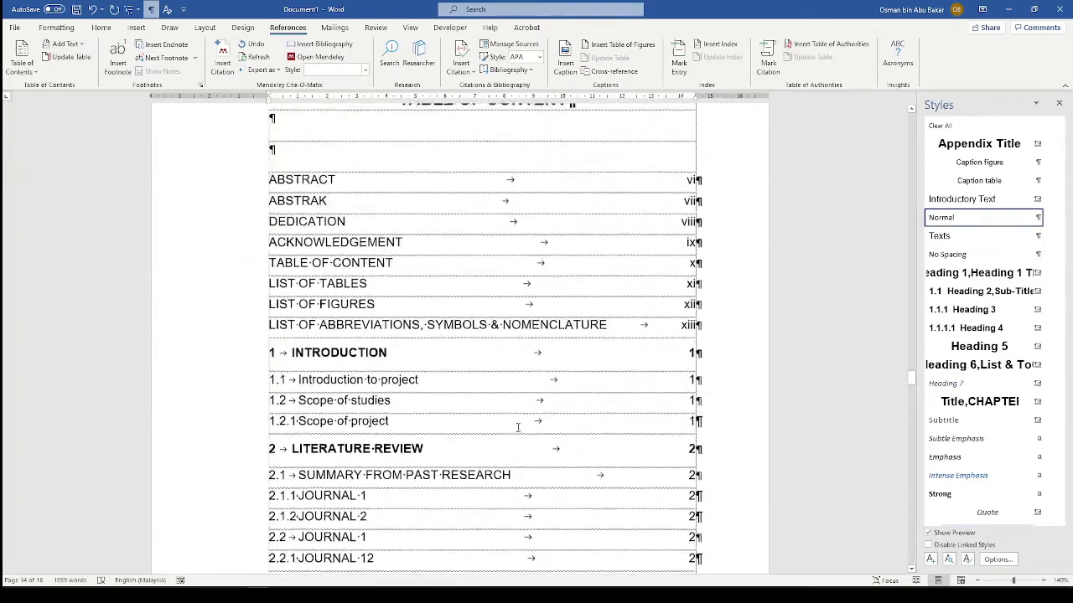
Step: Open the Save As options for the Documents folder on this PC, with Word Document (*.docx) as the file type
{"action": "scroll", "coordinate": [518, 428], "scroll_direction": "up", "scroll_amount": 1}
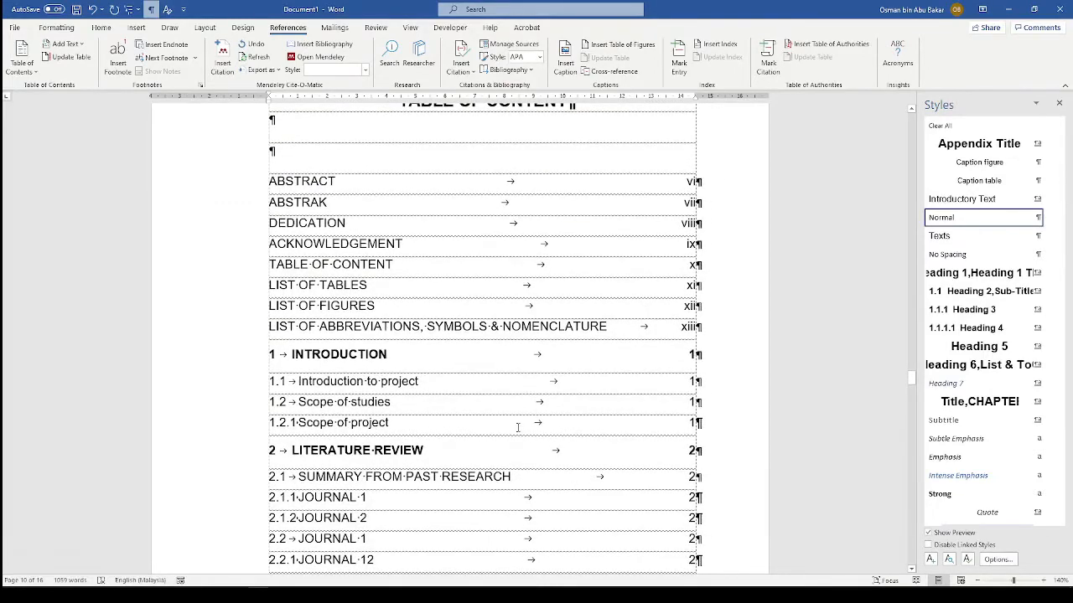
{"action": "left_click", "coordinate": [518, 427]}
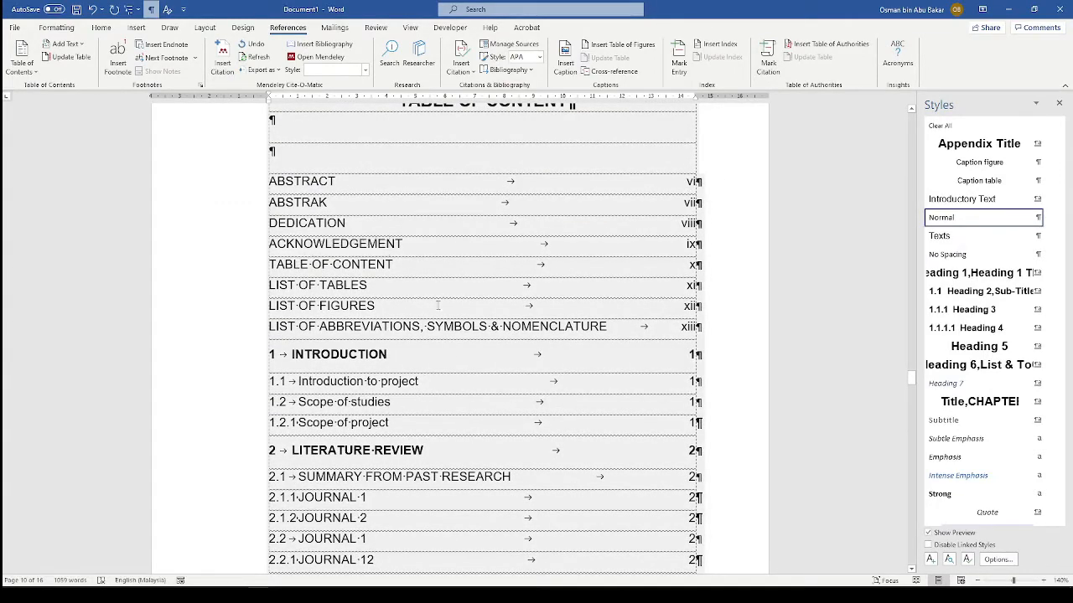
{"action": "left_click", "coordinate": [15, 31]}
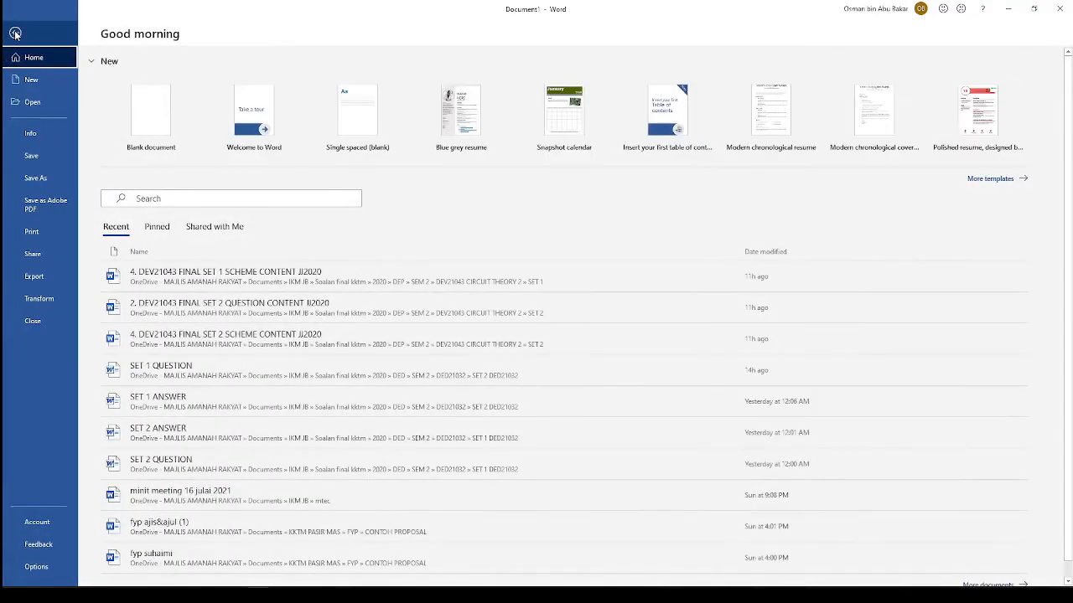
{"action": "left_click", "coordinate": [37, 181]}
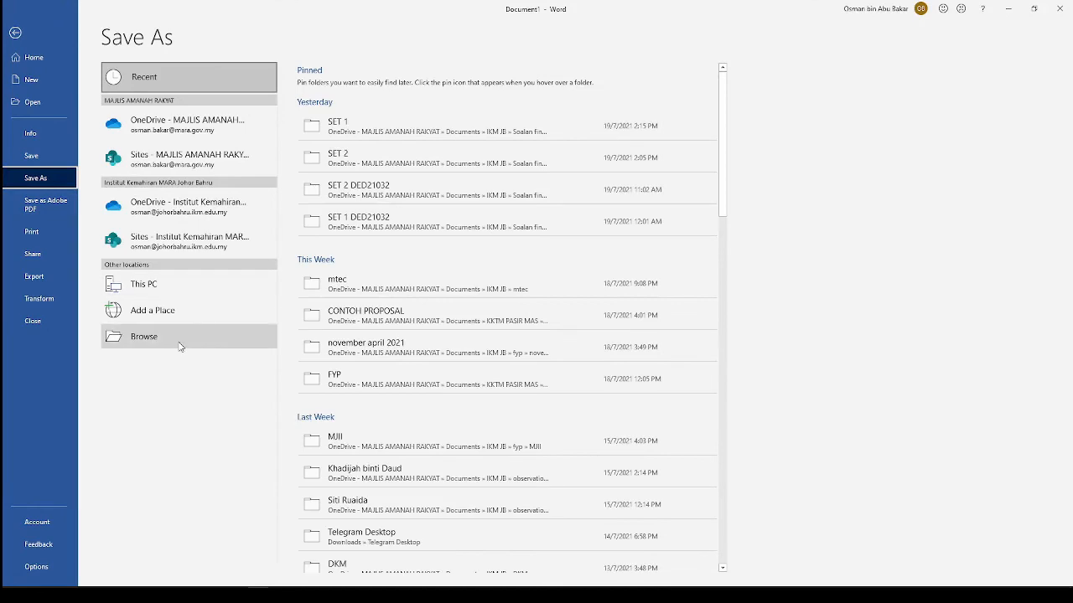
{"action": "left_click", "coordinate": [174, 289]}
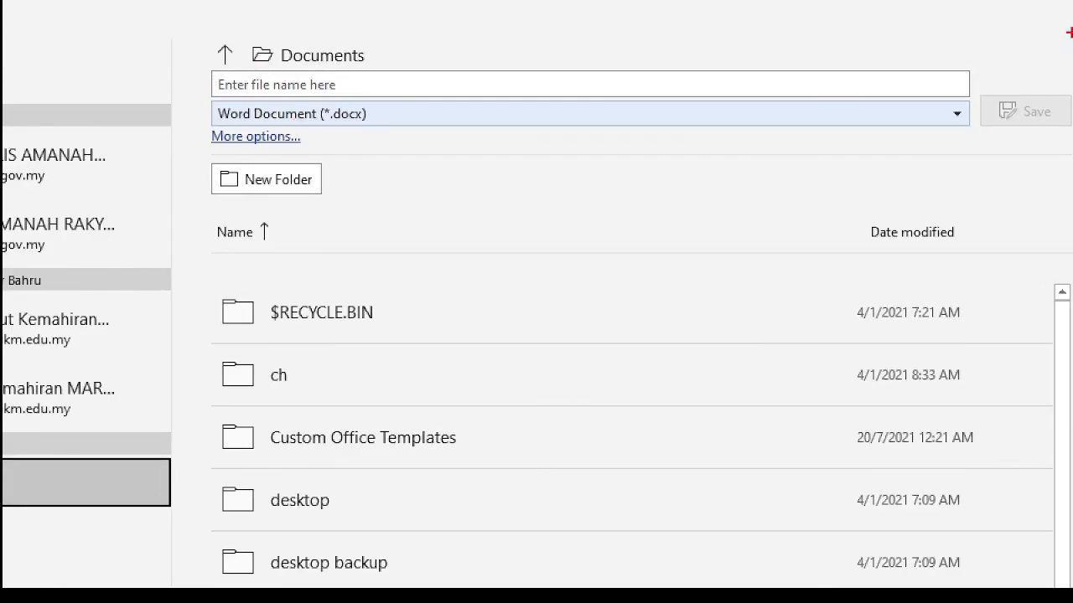
{"action": "mouse_move", "coordinate": [1025, 75]}
{"action": "left_mouse_down"}
{"action": "mouse_move", "coordinate": [968, 94]}
{"action": "mouse_move", "coordinate": [1063, 109]}
{"action": "mouse_move", "coordinate": [995, 81]}
{"action": "left_mouse_up"}
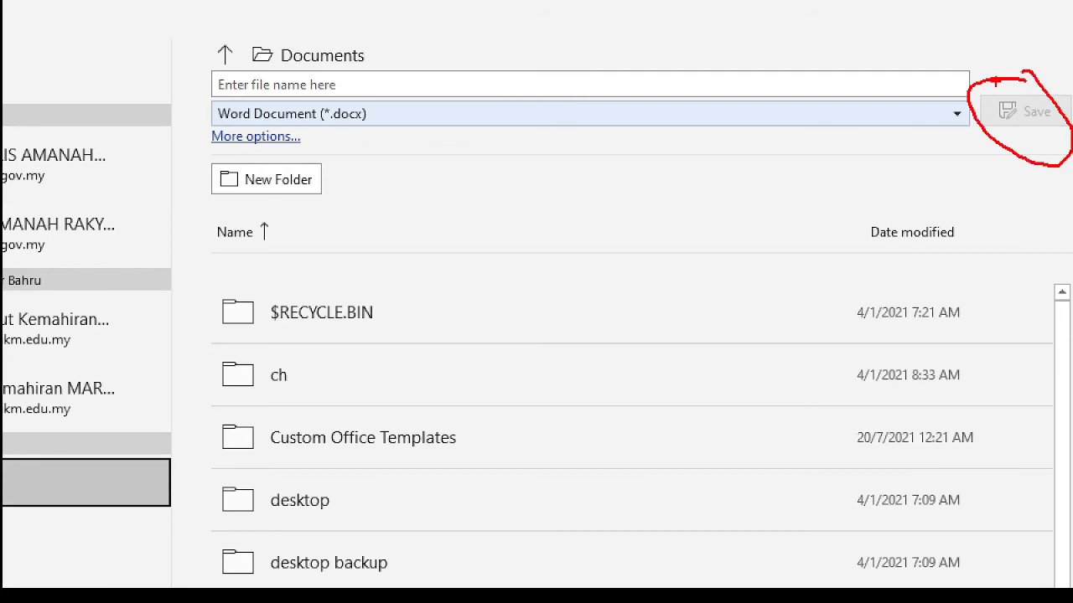
{"action": "key", "text": "Escape"}
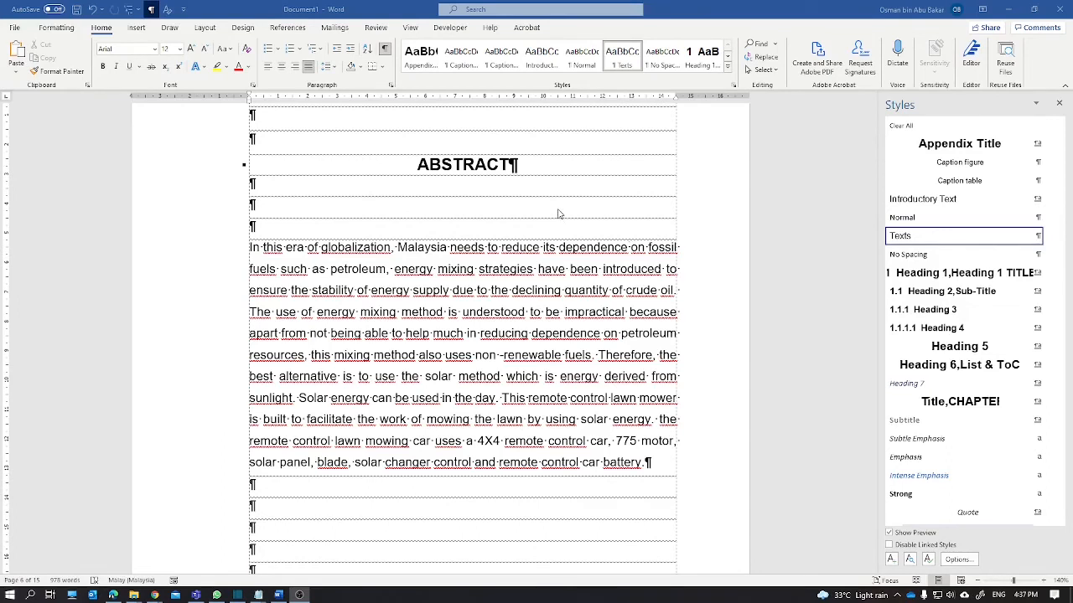
Step: Check the blank paragraphs above the ABSTRACT heading and the styles applied to the heading and the abstract's body text
{"action": "scroll", "coordinate": [536, 174], "scroll_direction": "up", "scroll_amount": 2}
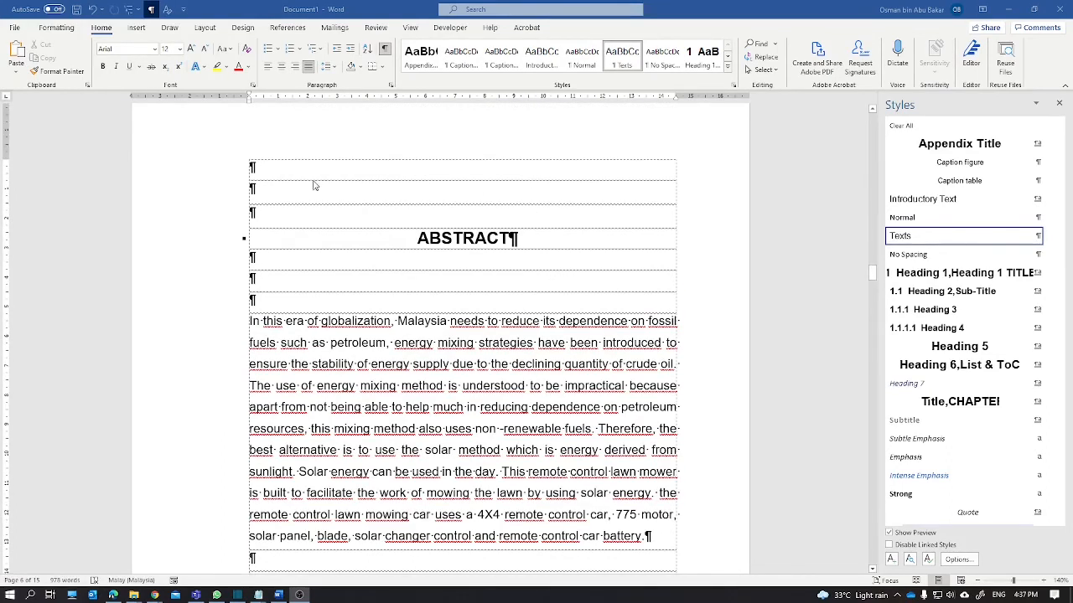
{"action": "left_click_drag", "start_coordinate": [283, 173], "coordinate": [276, 213]}
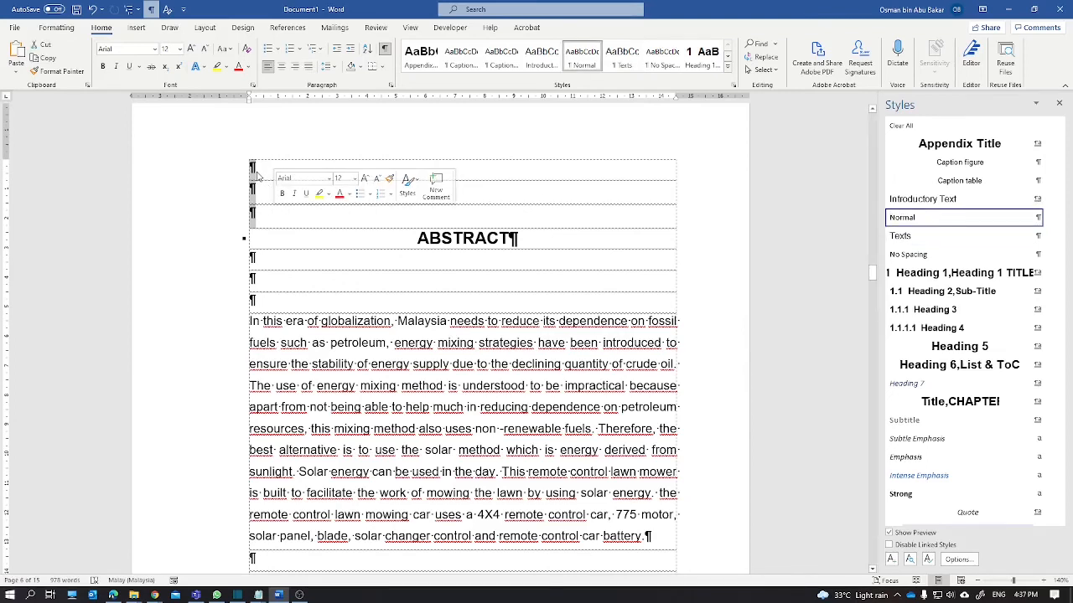
{"action": "left_click_drag", "start_coordinate": [259, 174], "coordinate": [268, 210]}
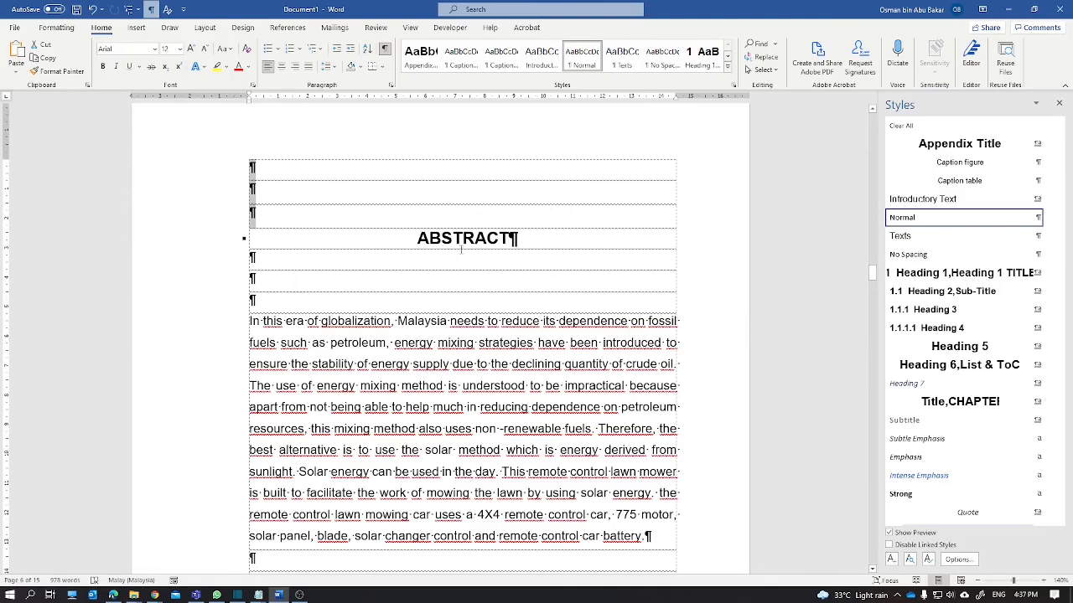
{"action": "left_click", "coordinate": [514, 242]}
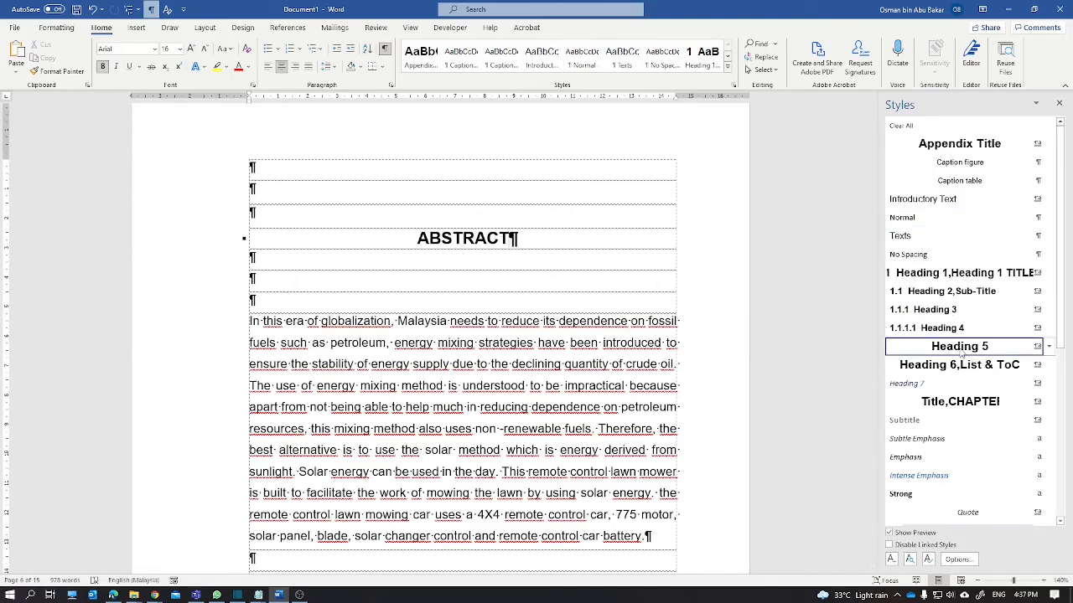
{"action": "scroll", "coordinate": [383, 302], "scroll_direction": "down", "scroll_amount": 3}
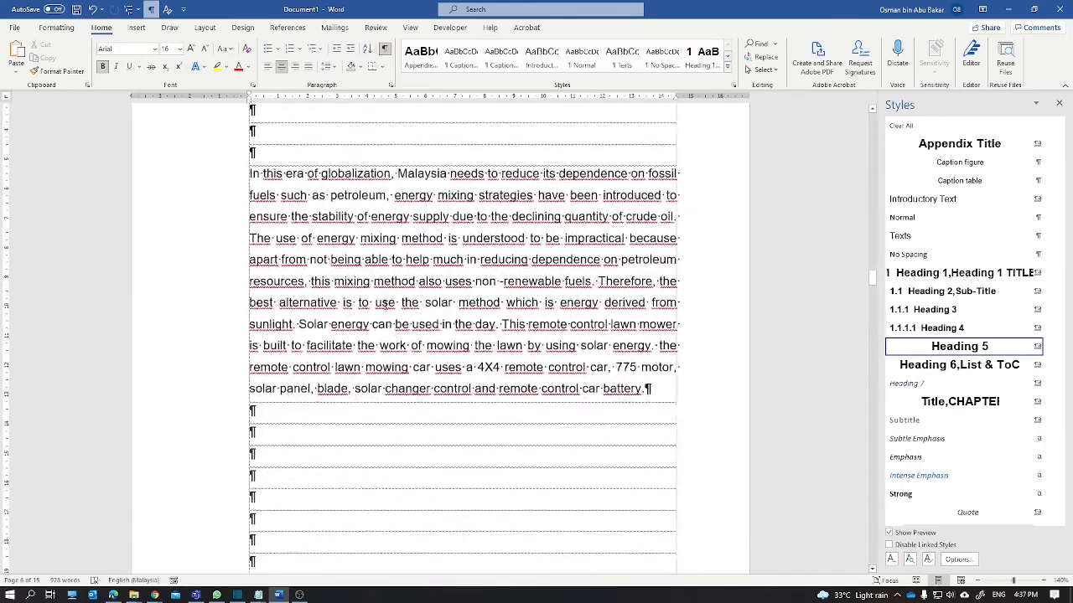
{"action": "left_click", "coordinate": [316, 195]}
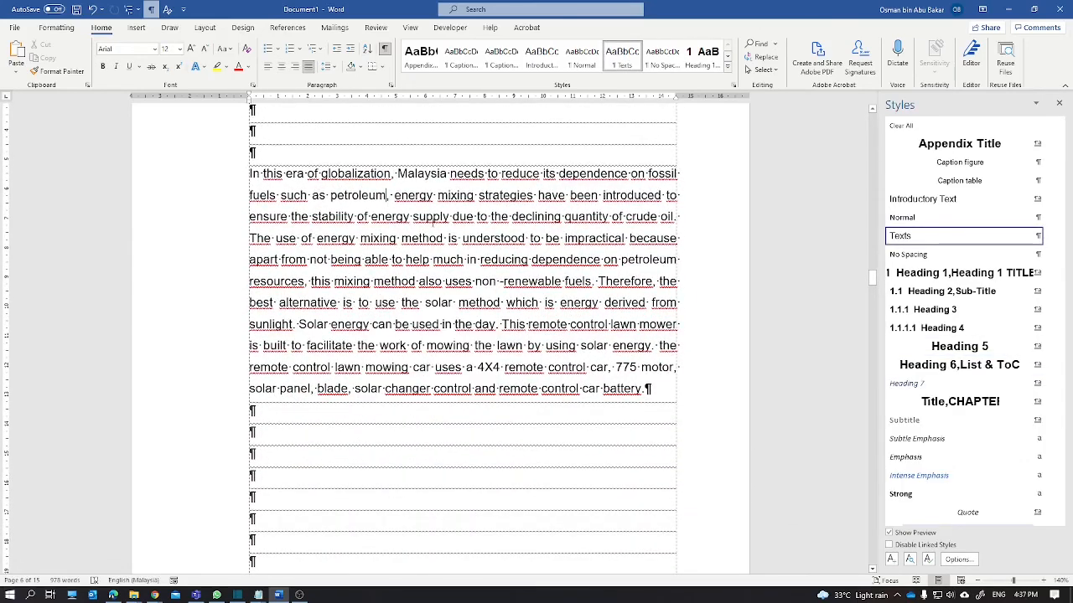
{"action": "right_click", "coordinate": [335, 285]}
{"action": "left_click", "coordinate": [544, 303]}
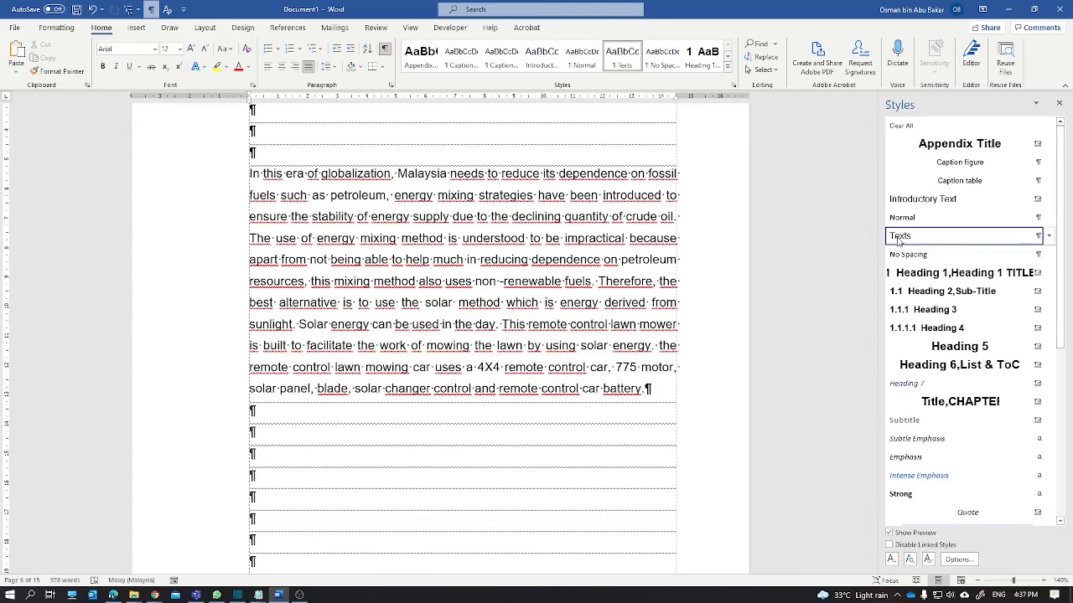
Step: Delete one of the four blank paragraphs above the ABSTRAK heading on the page after the abstract
{"action": "scroll", "coordinate": [495, 331], "scroll_direction": "down", "scroll_amount": 8}
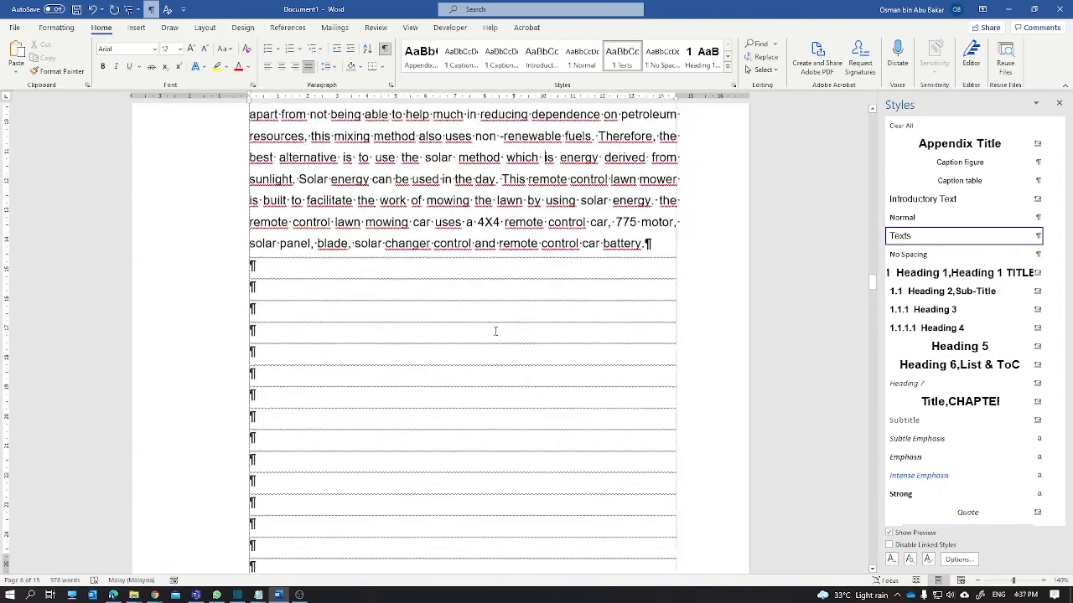
{"action": "scroll", "coordinate": [495, 336], "scroll_direction": "down", "scroll_amount": 4}
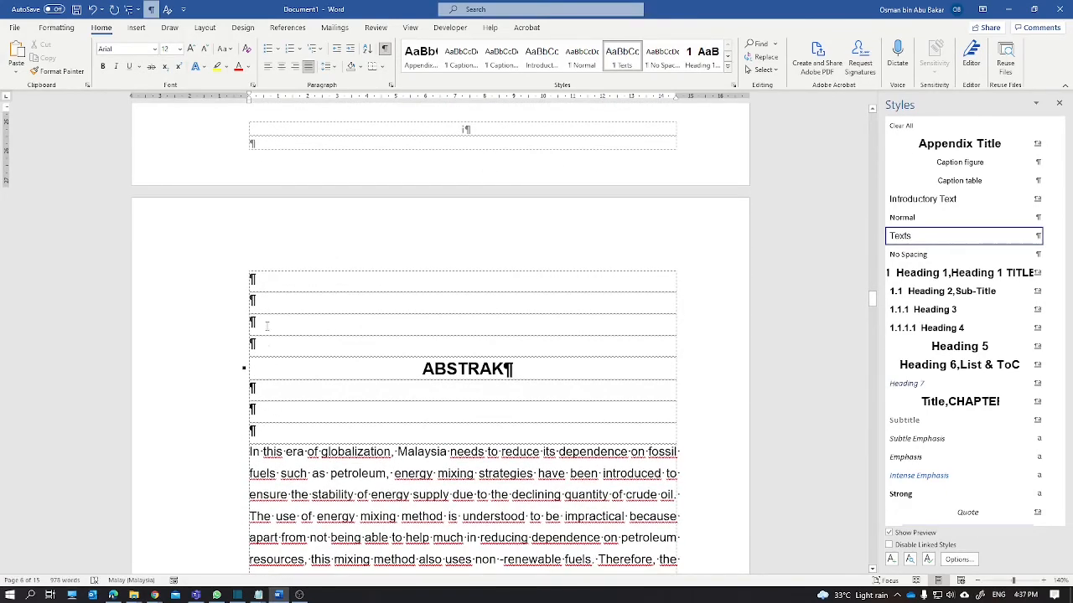
{"action": "scroll", "coordinate": [270, 314], "scroll_direction": "up", "scroll_amount": 5}
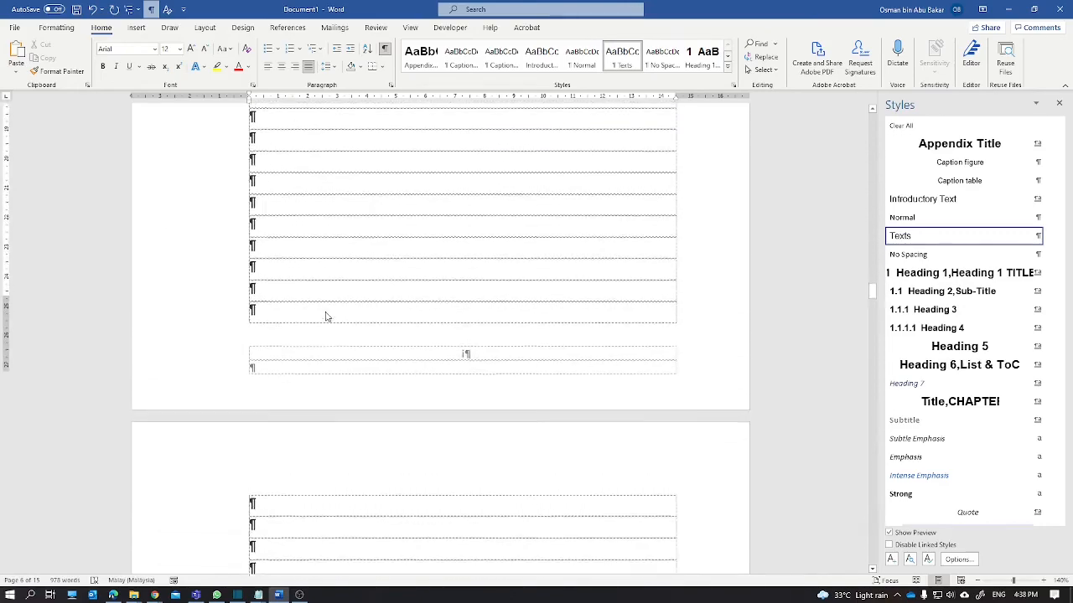
{"action": "scroll", "coordinate": [327, 312], "scroll_direction": "down", "scroll_amount": 4}
{"action": "scroll", "coordinate": [326, 312], "scroll_direction": "down", "scroll_amount": 1}
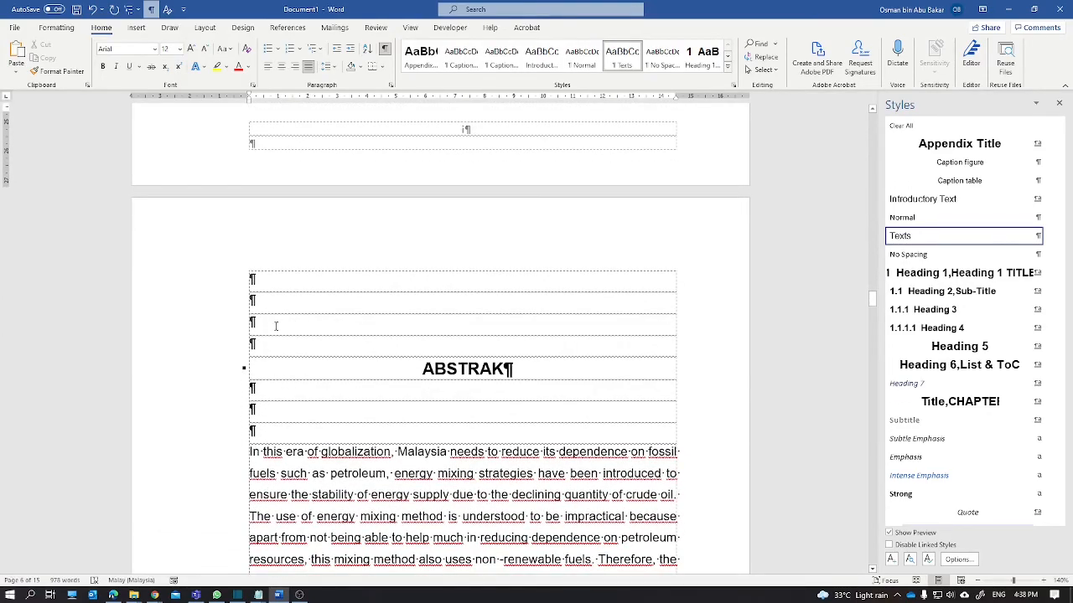
{"action": "scroll", "coordinate": [284, 331], "scroll_direction": "down", "scroll_amount": 1}
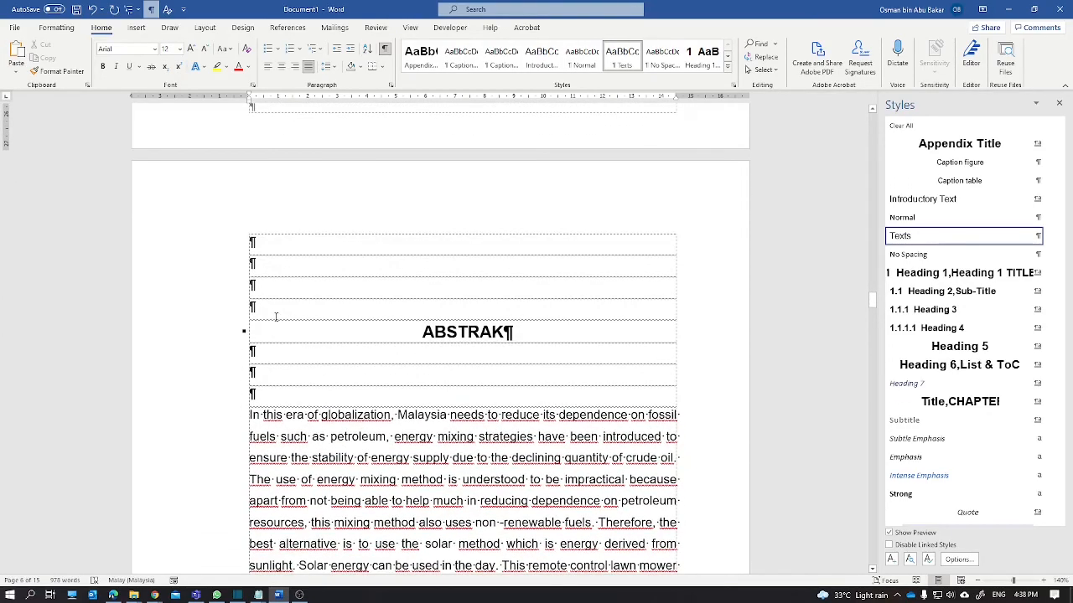
{"action": "left_click_drag", "start_coordinate": [268, 252], "coordinate": [269, 310]}
{"action": "left_click", "coordinate": [263, 288]}
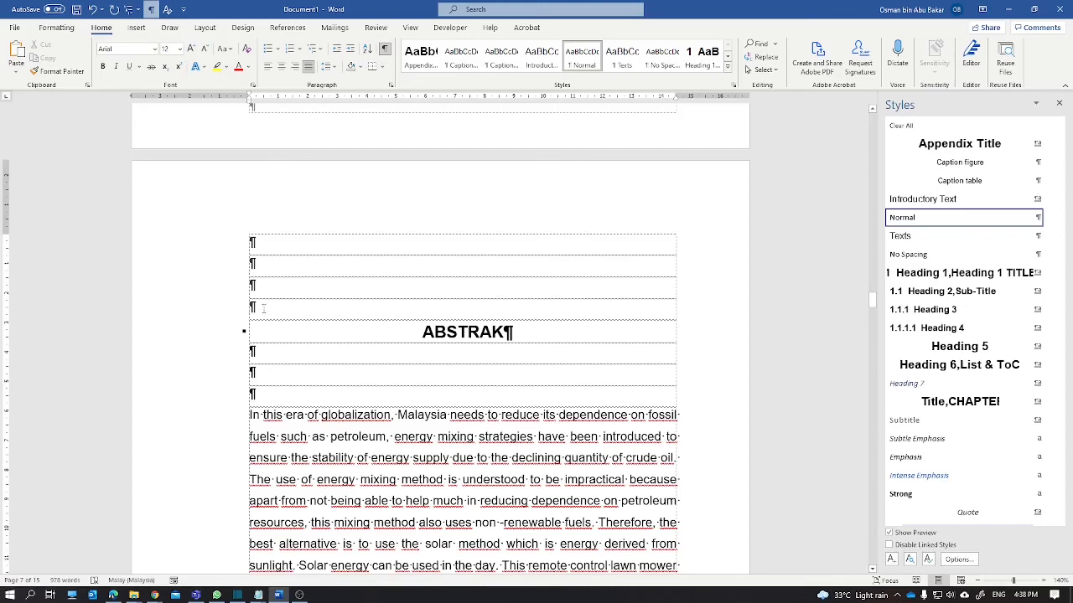
{"action": "key", "text": "Delete"}
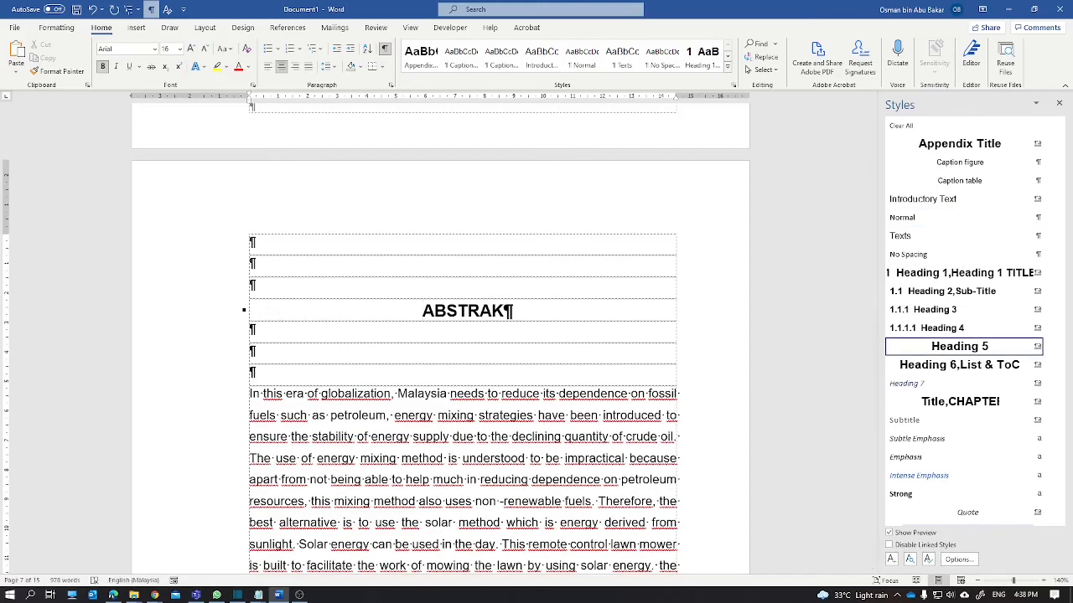